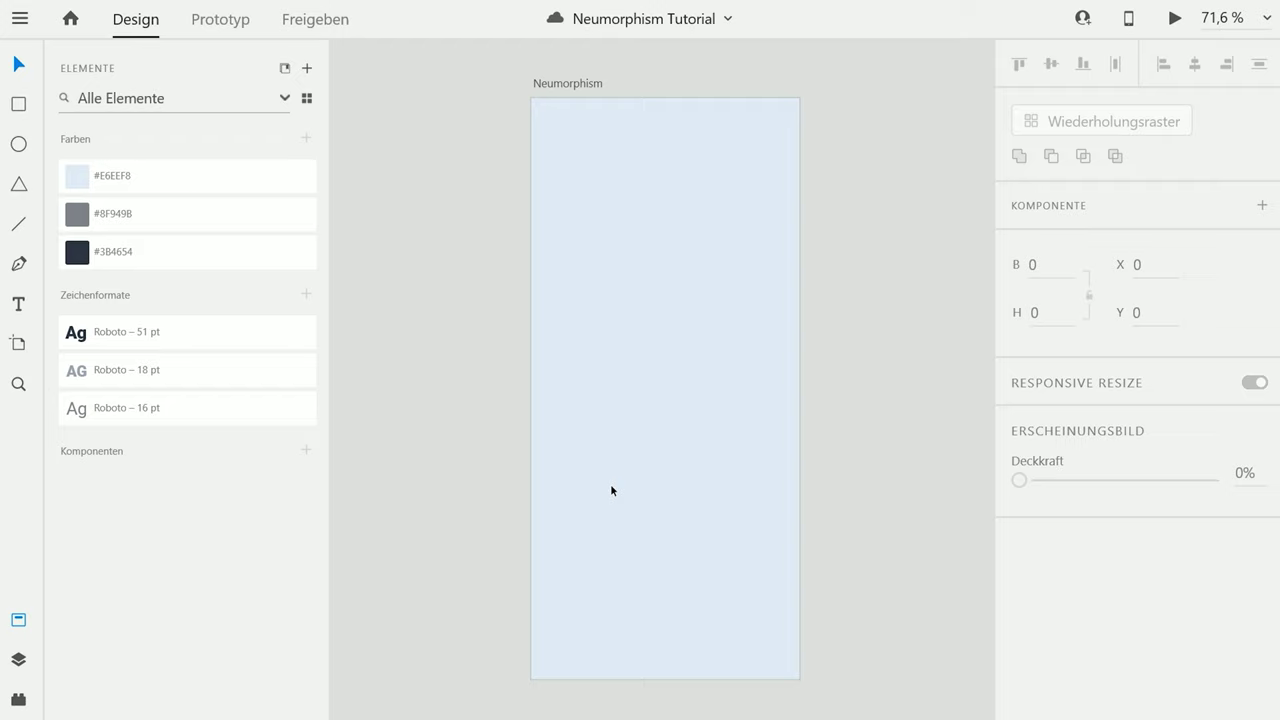
- Draw a rectangle about 279 by 233 in the upper part of the Neumorphism artboard and round its corners to 30
{"action": "left_click", "coordinate": [20, 104]}
{"action": "mouse_move", "coordinate": [558, 206]}
{"action": "left_mouse_down"}
{"action": "mouse_move", "coordinate": [780, 397]}
{"action": "mouse_move", "coordinate": [757, 372]}
{"action": "left_mouse_up"}
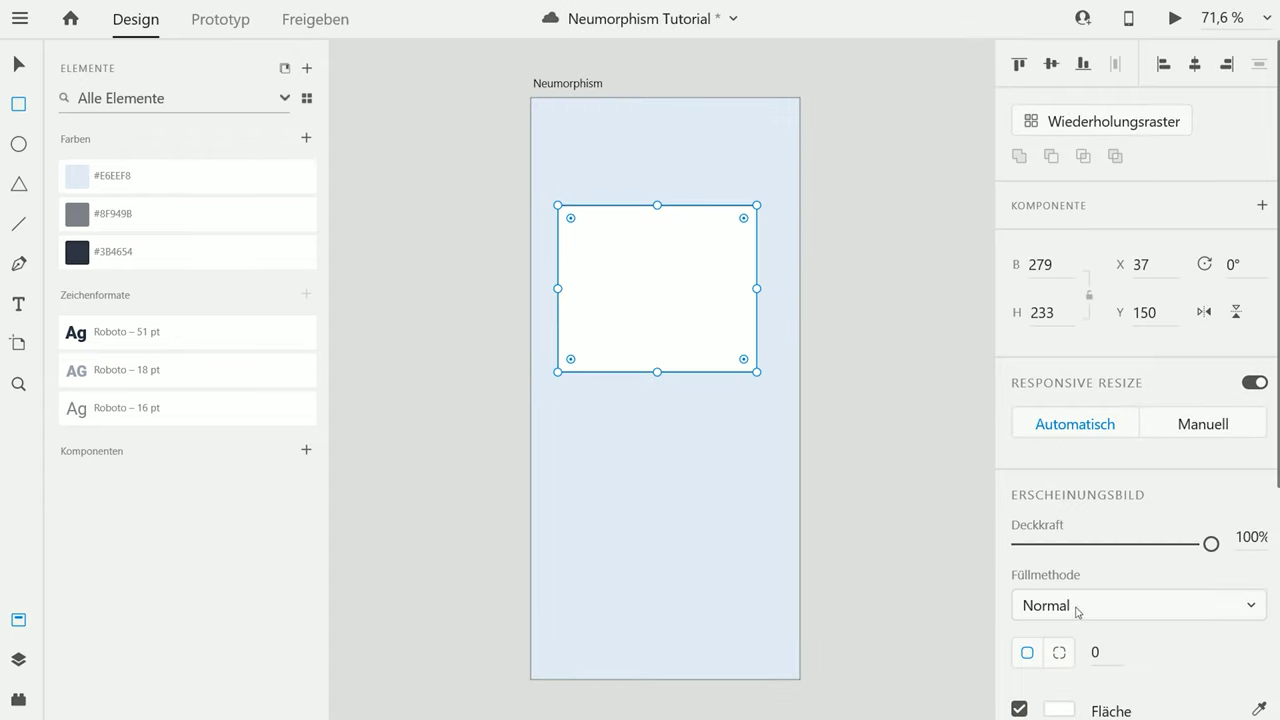
{"action": "scroll", "coordinate": [1077, 612], "scroll_direction": "down", "scroll_amount": 4}
{"action": "left_click", "coordinate": [1094, 291]}
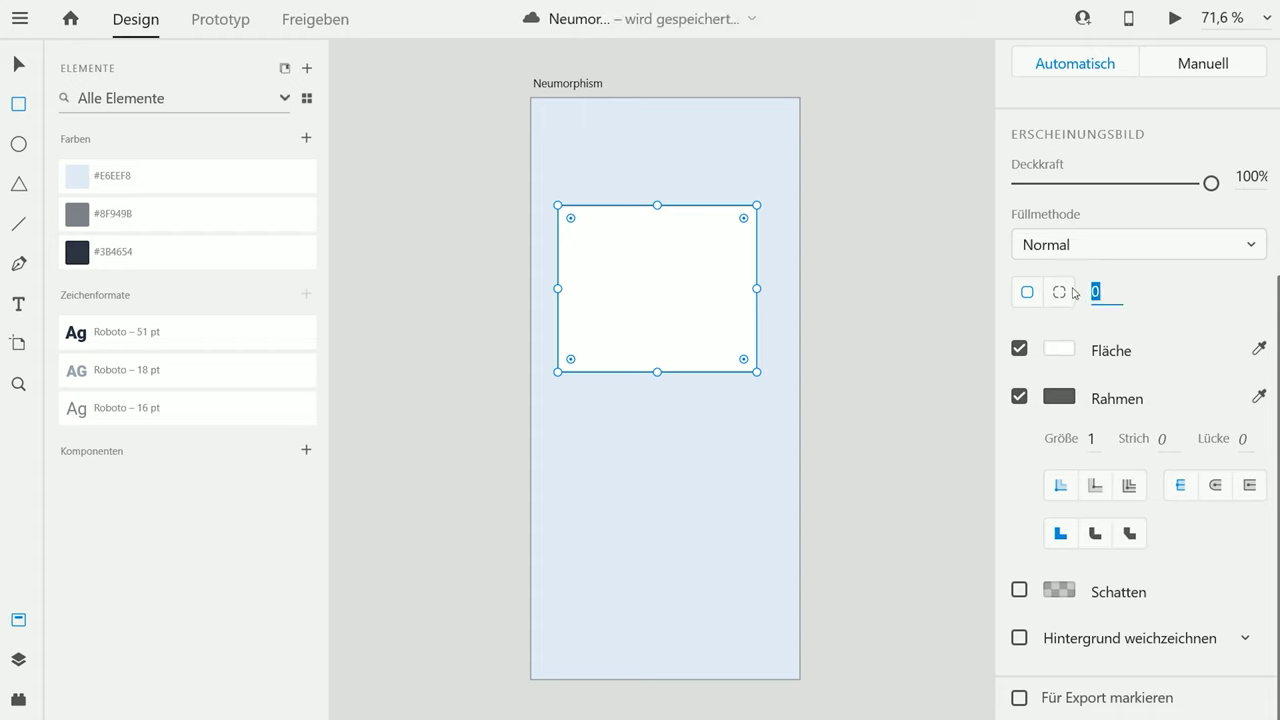
{"action": "type", "text": "30"}
{"action": "key", "text": "Return"}
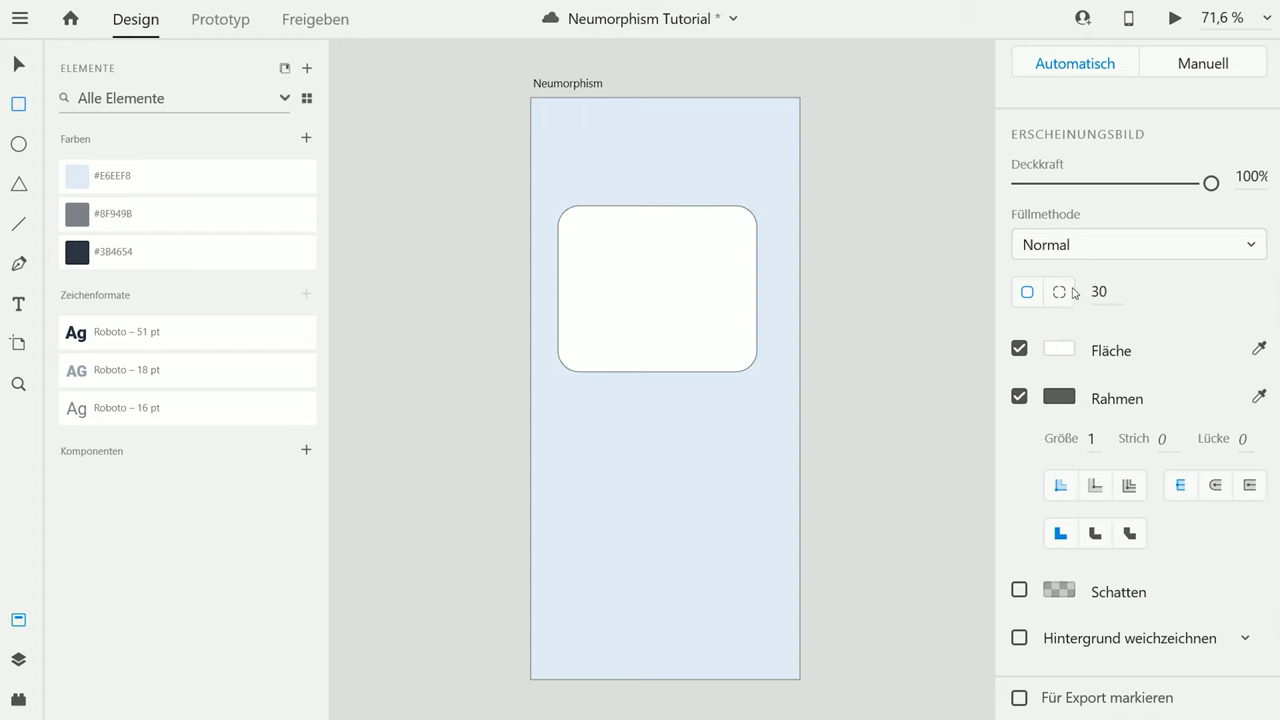
- Give the rounded rectangle a borderless #E6EEF8 fill and save the document
{"action": "left_click", "coordinate": [1020, 397]}
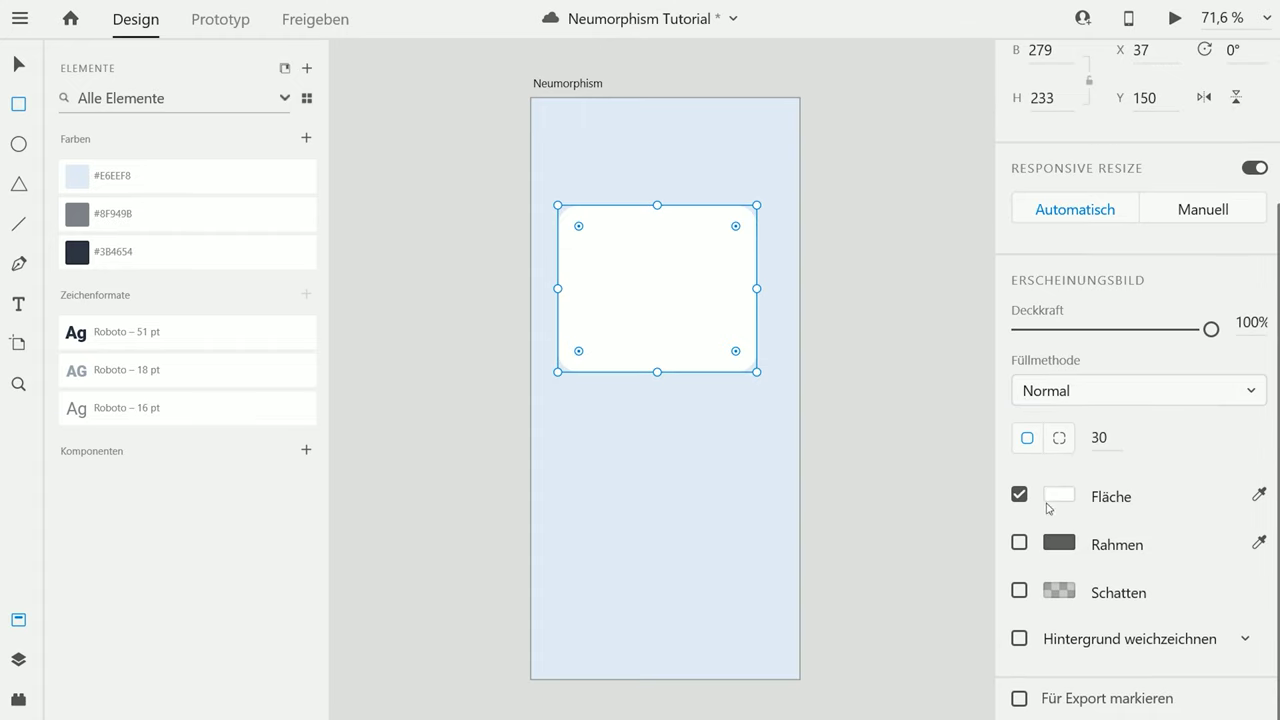
{"action": "left_click", "coordinate": [94, 180]}
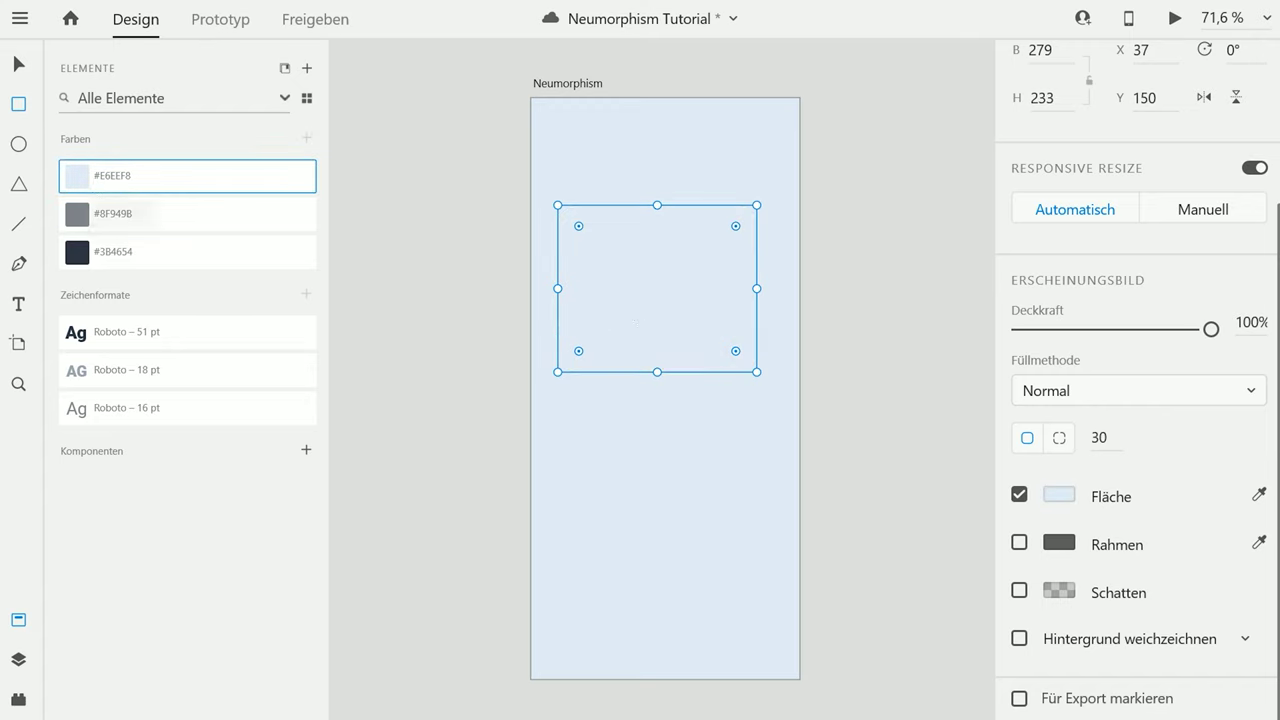
{"action": "left_click", "coordinate": [18, 64]}
{"action": "key", "text": "ctrl+s"}
{"action": "left_click", "coordinate": [538, 300]}
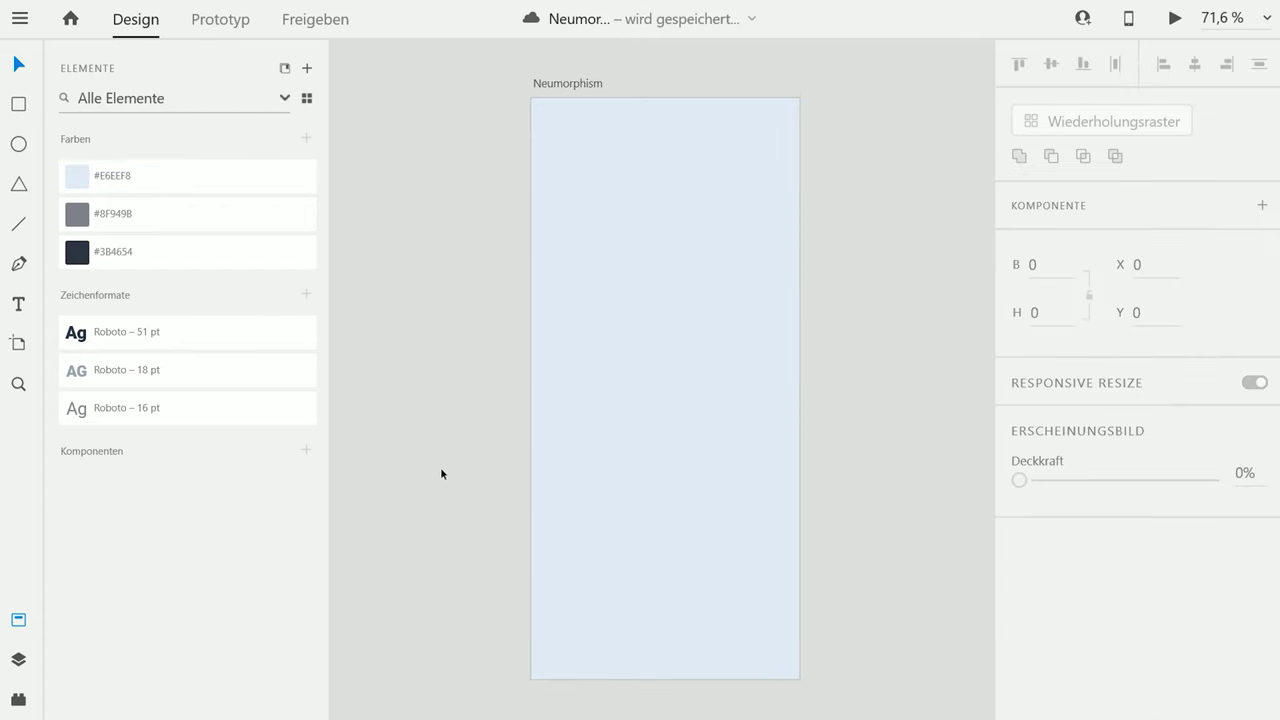
- Enable the shadow on the rounded rectangle and save the document
{"action": "left_click", "coordinate": [621, 262]}
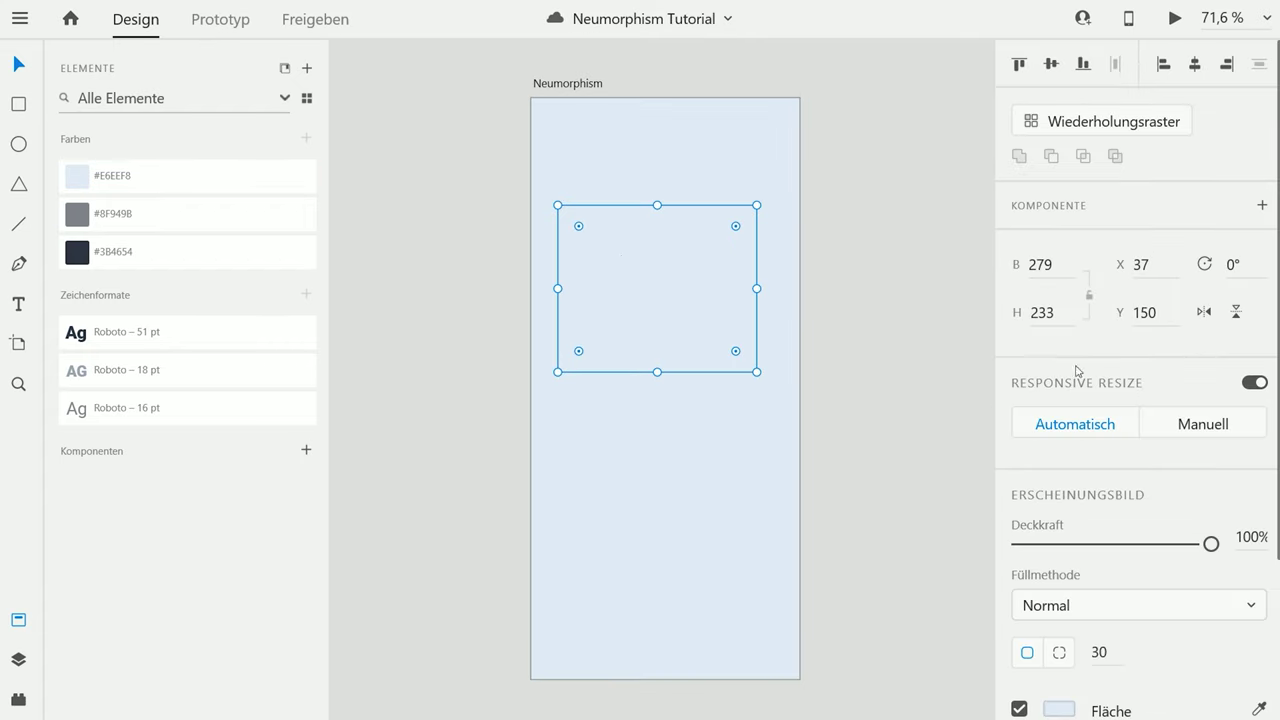
{"action": "scroll", "coordinate": [1076, 370], "scroll_direction": "down", "scroll_amount": 2}
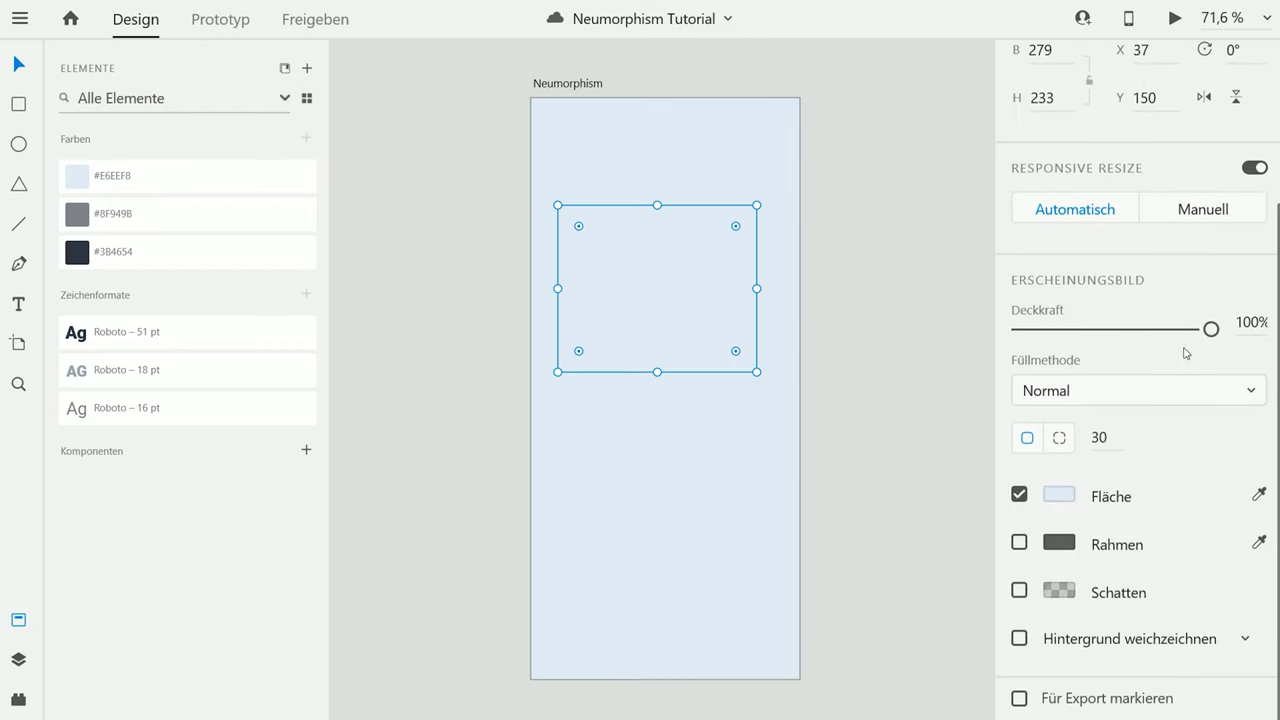
{"action": "left_click", "coordinate": [1019, 590]}
{"action": "scroll", "coordinate": [1083, 486], "scroll_direction": "down", "scroll_amount": 1}
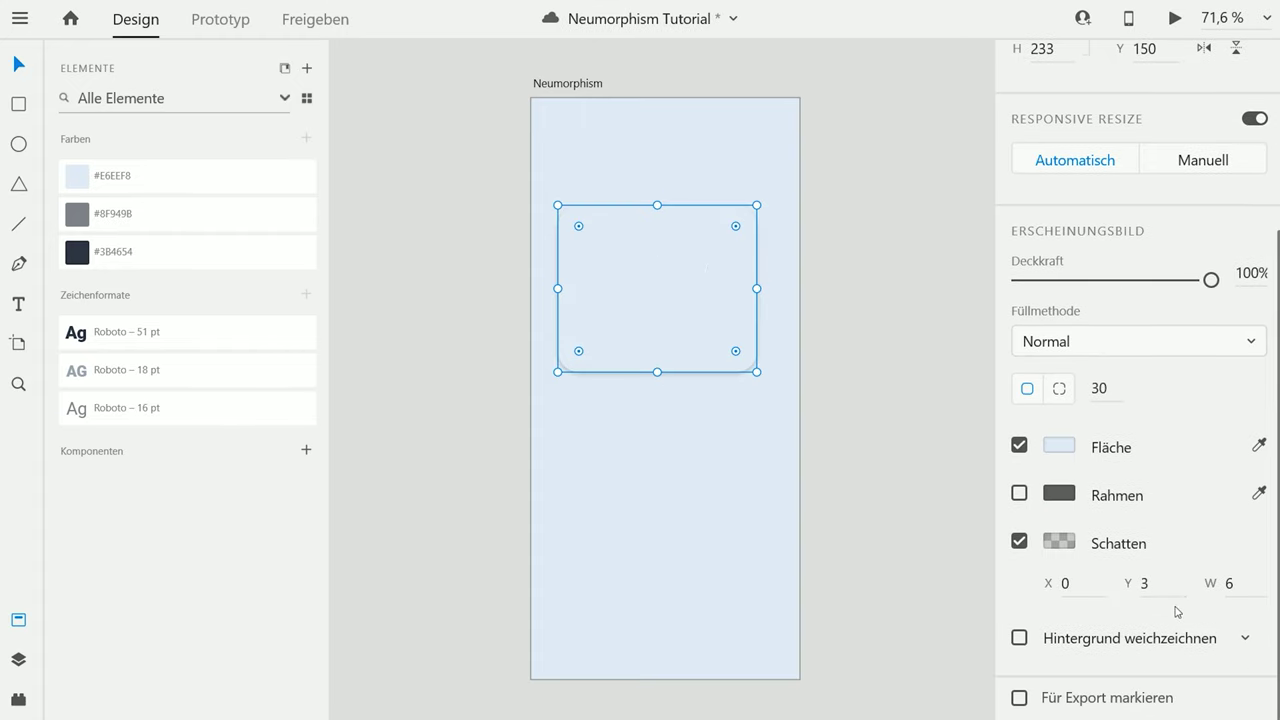
{"action": "key", "text": "ctrl+s"}
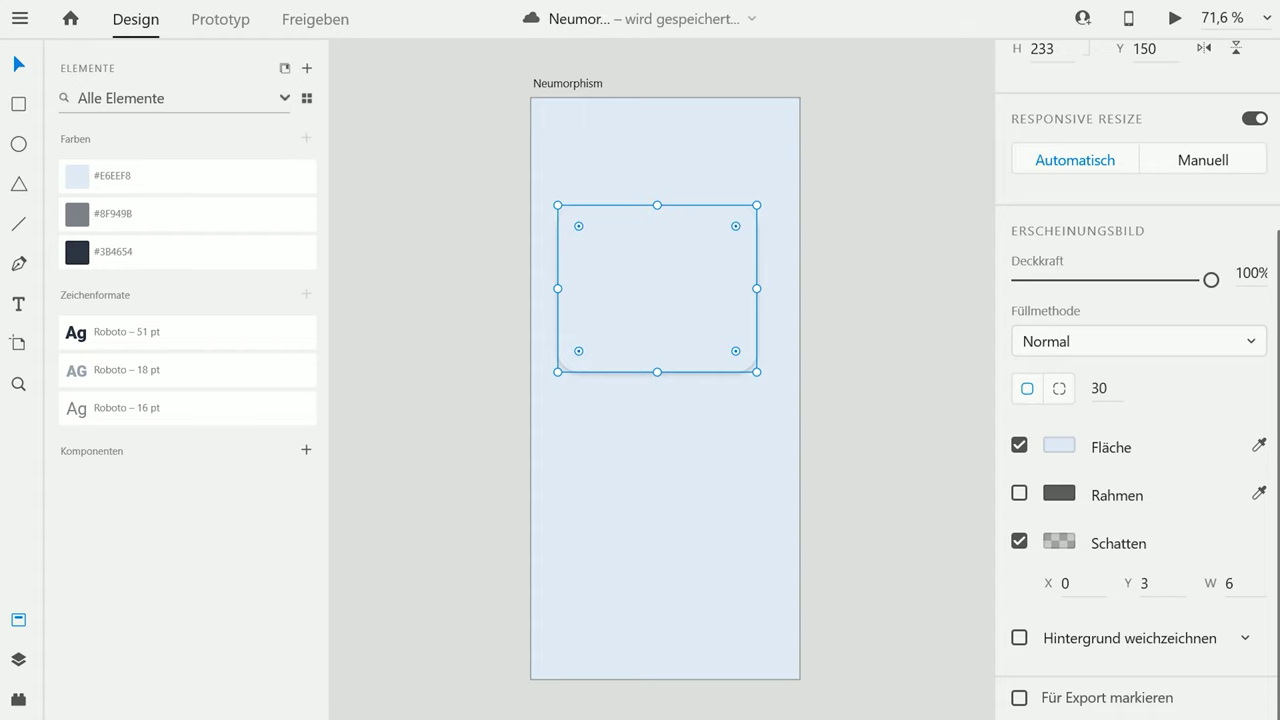
- Set the rectangle's shadow offset to X 5 and Y 5 with a blur of 5
{"action": "left_click", "coordinate": [1066, 584]}
{"action": "type", "text": "5"}
{"action": "key", "text": "Tab"}
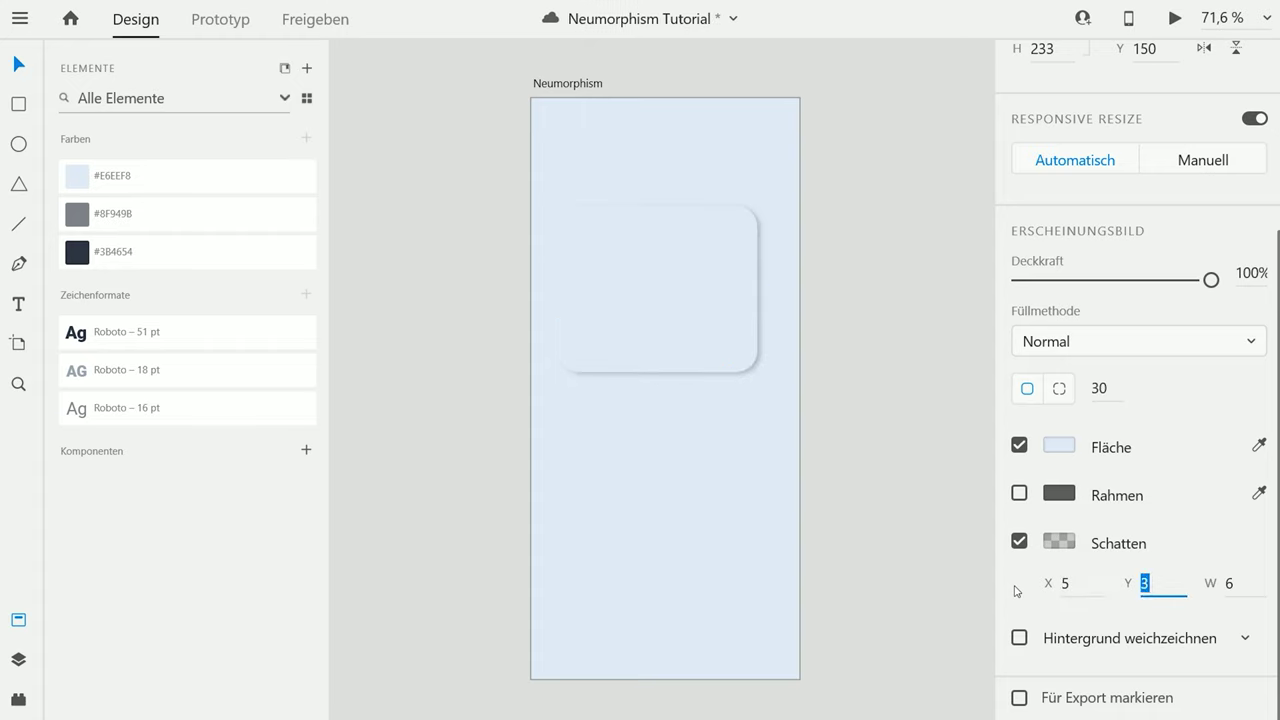
{"action": "type", "text": "5"}
{"action": "key", "text": "Tab"}
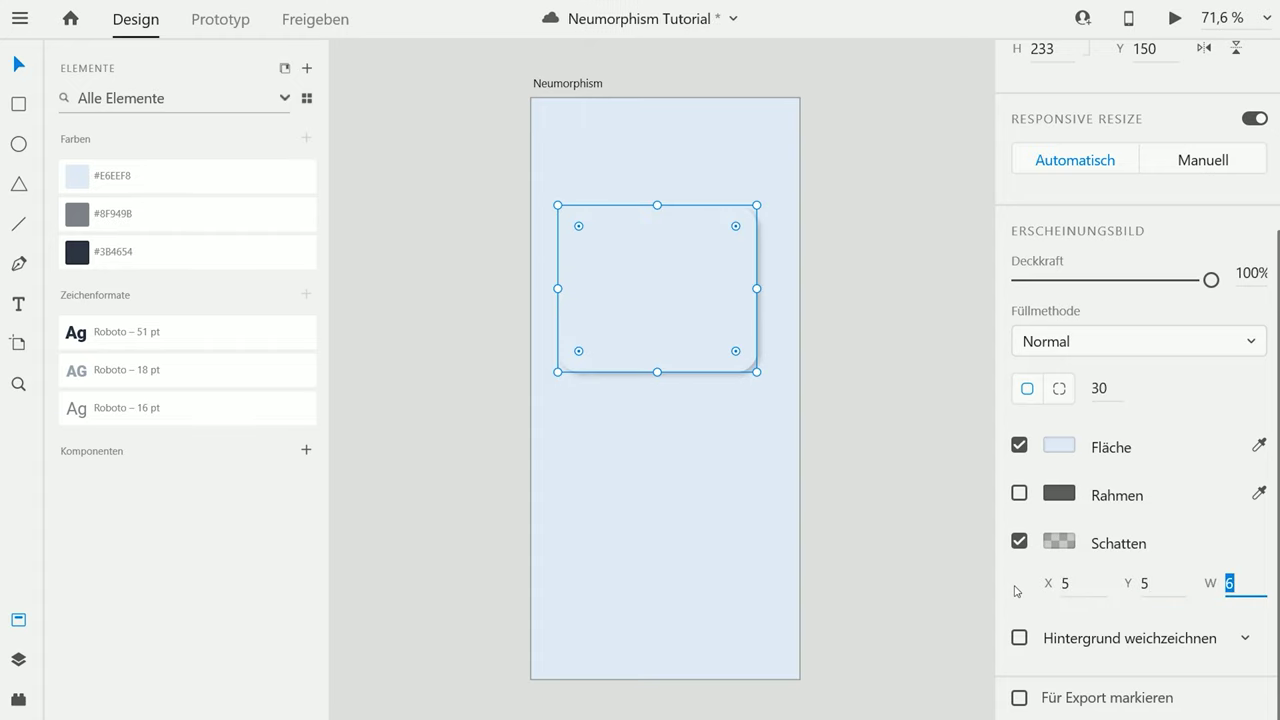
{"action": "type", "text": "5"}
{"action": "key", "text": "Return"}
{"action": "left_click", "coordinate": [816, 234]}
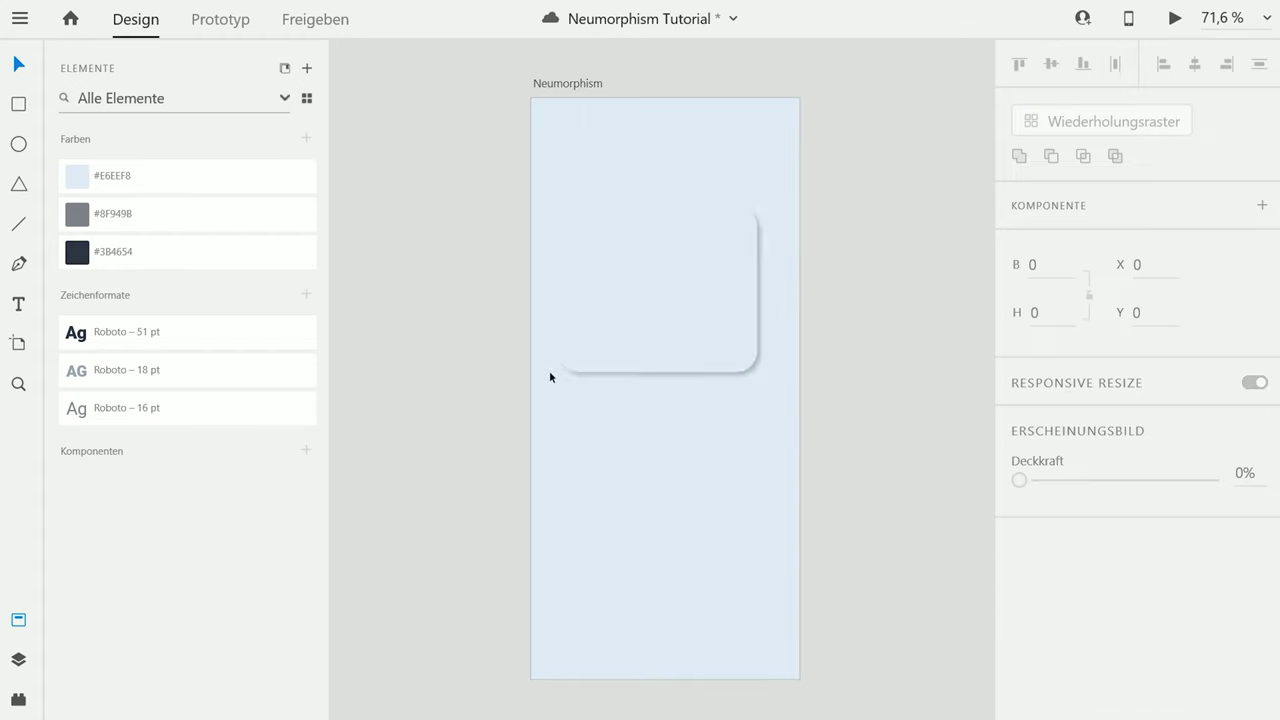
- Sample the artboard background as the rectangle's shadow colour and darken it to a greyish blue, about #C0C9D5
{"action": "left_click", "coordinate": [714, 297]}
{"action": "scroll", "coordinate": [1108, 610], "scroll_direction": "down", "scroll_amount": 4}
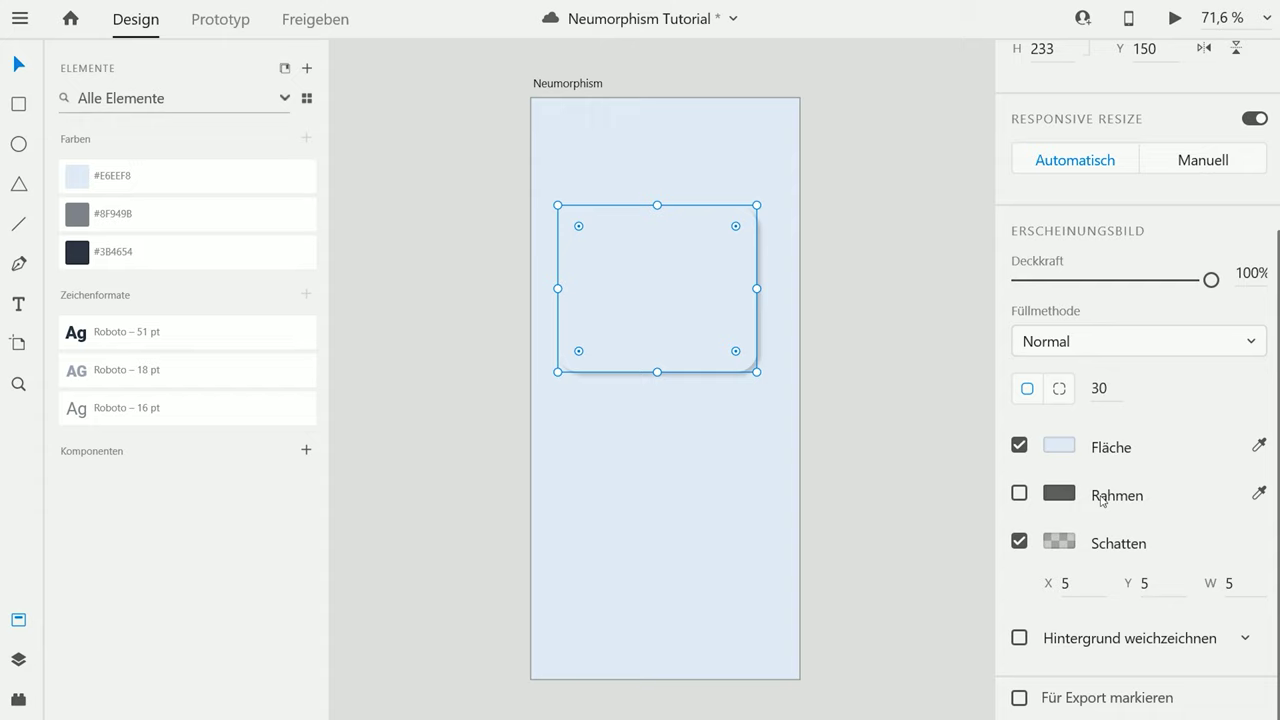
{"action": "left_click", "coordinate": [1062, 541]}
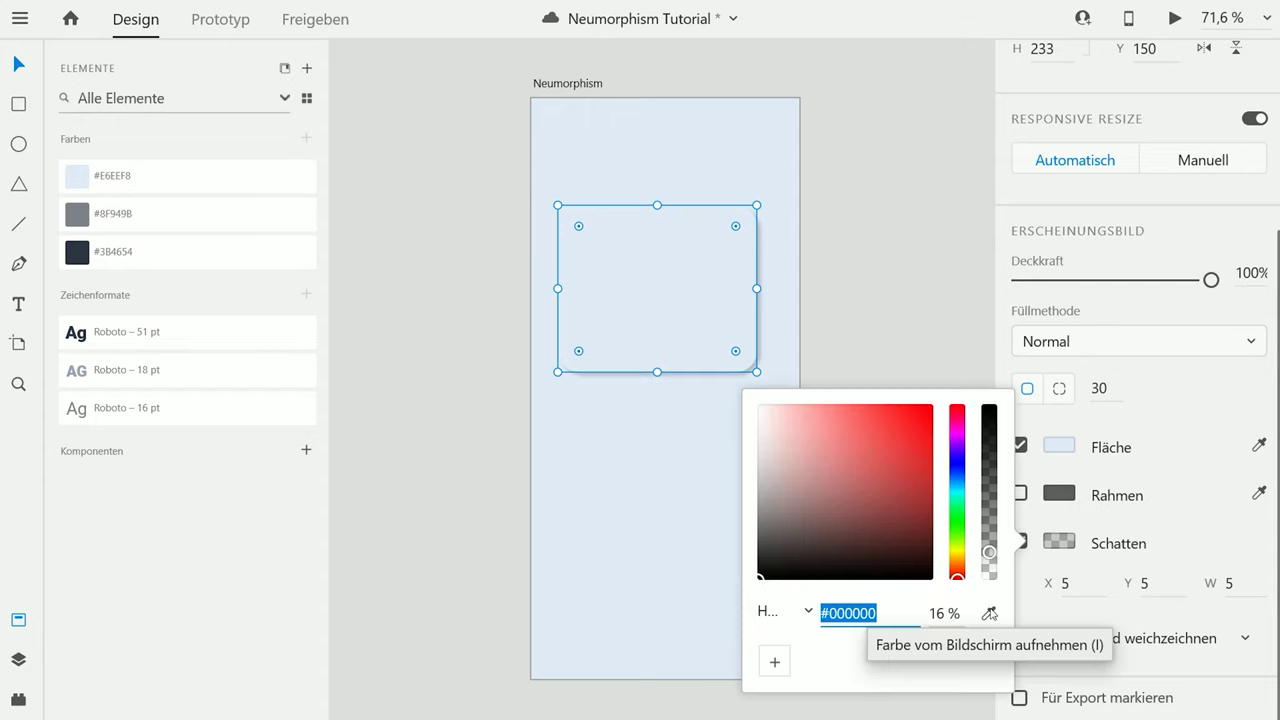
{"action": "left_click", "coordinate": [988, 613]}
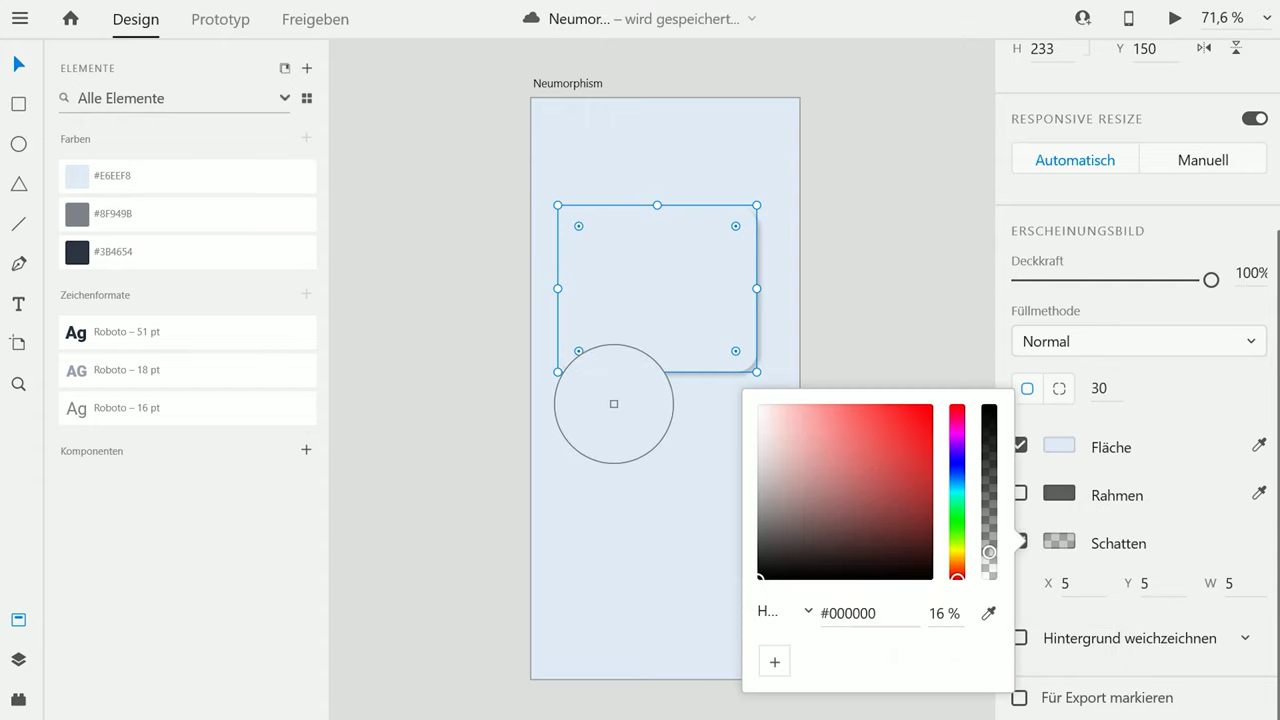
{"action": "left_click", "coordinate": [660, 432]}
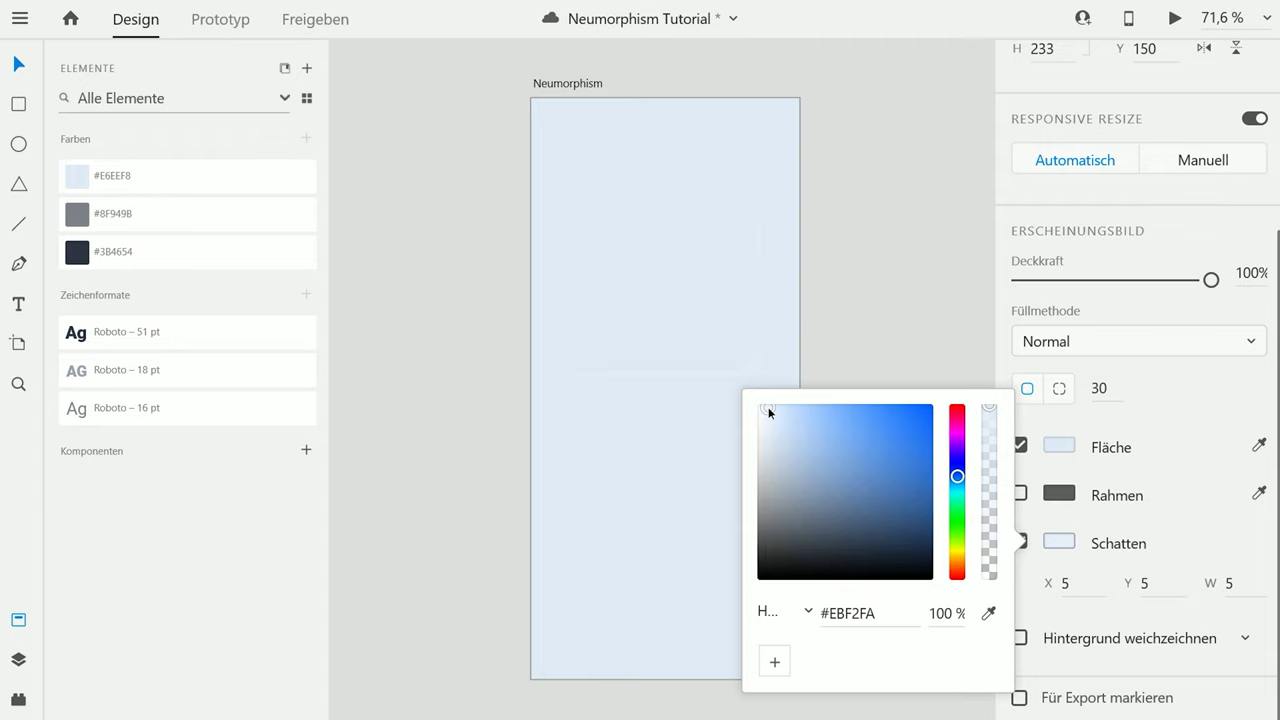
{"action": "left_click_drag", "start_coordinate": [768, 411], "coordinate": [775, 432]}
{"action": "left_click", "coordinate": [635, 420]}
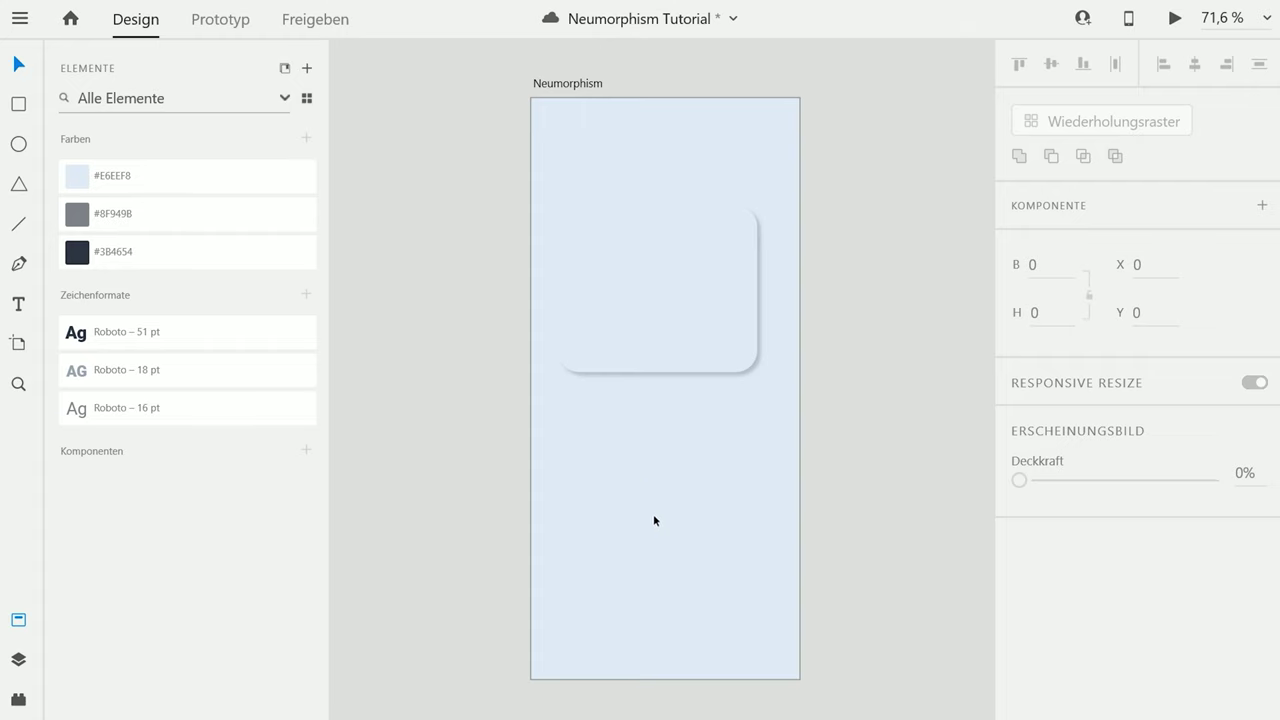
- Duplicate the rounded rectangle in place, exactly on top of the original
{"action": "left_click", "coordinate": [648, 313]}
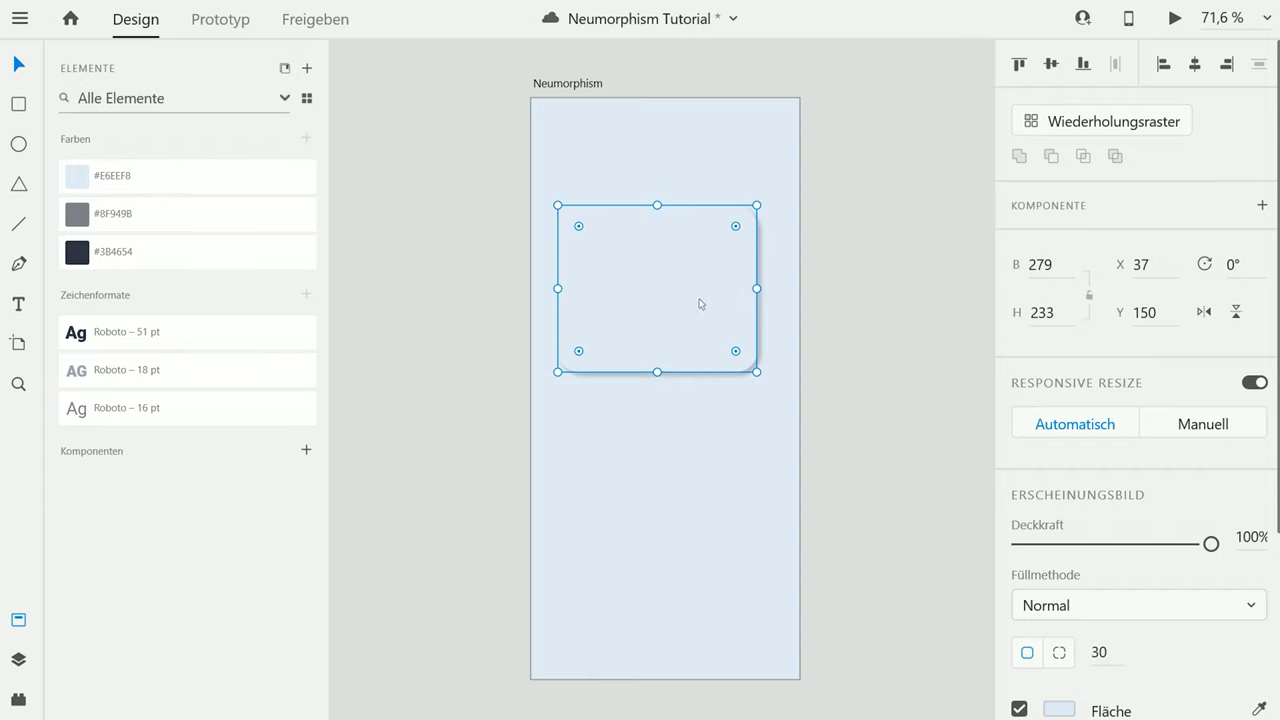
{"action": "left_click_drag", "start_coordinate": [700, 303], "coordinate": [669, 261]}
{"action": "key", "text": "ctrl+z"}
- Sample the artboard background as the duplicate rectangle's shadow colour and lighten it to a near-white, about #F6FAFF
{"action": "scroll", "coordinate": [1054, 576], "scroll_direction": "down", "scroll_amount": 5}
{"action": "left_click", "coordinate": [1060, 541]}
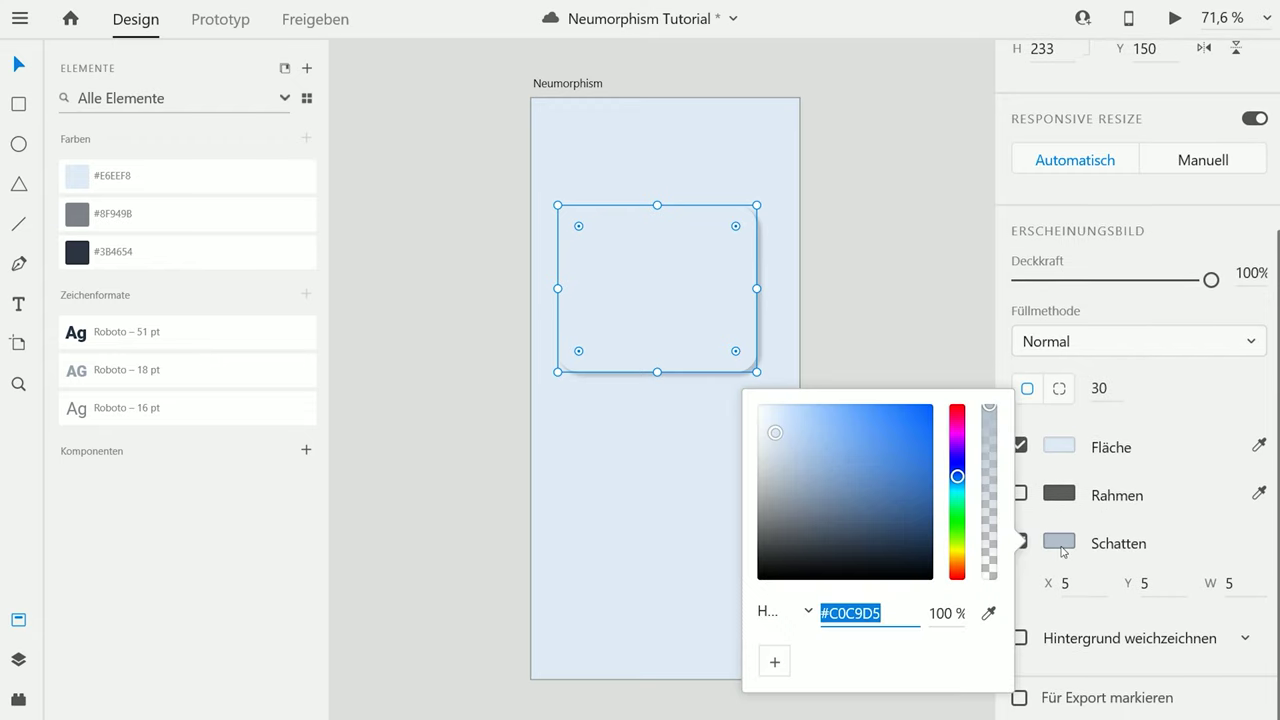
{"action": "left_click", "coordinate": [776, 434]}
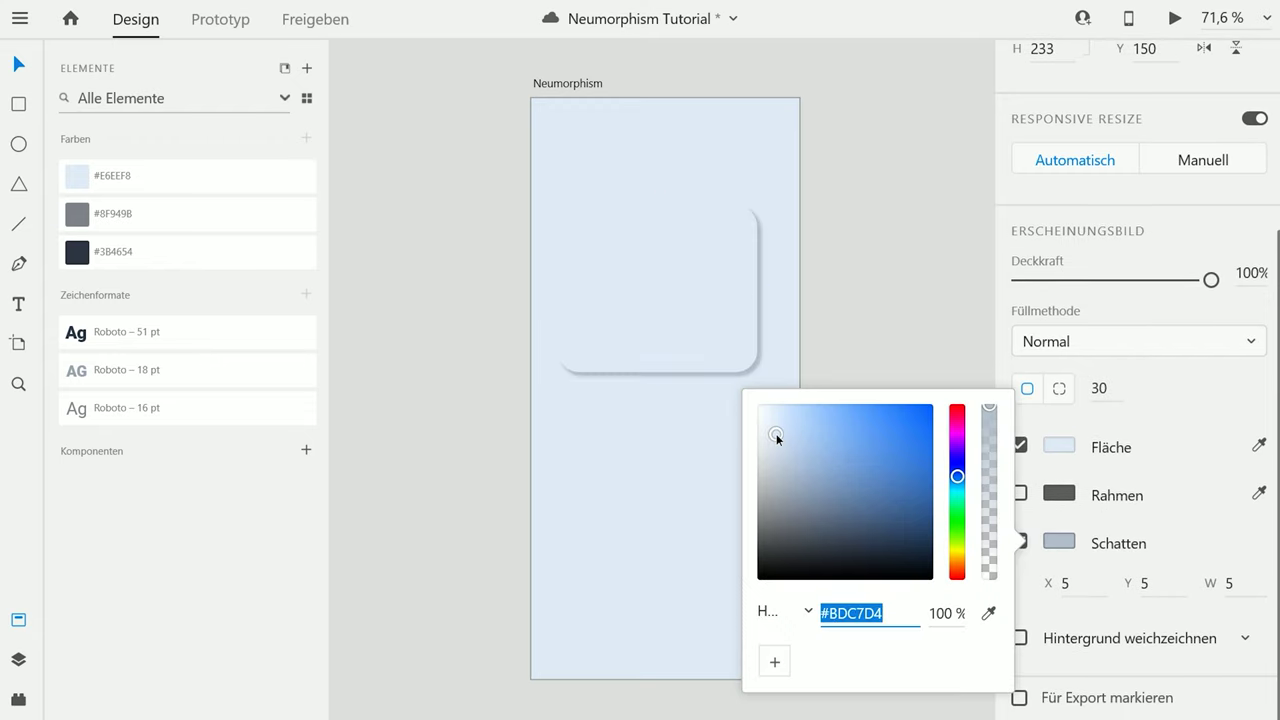
{"action": "left_click", "coordinate": [988, 613]}
{"action": "left_click", "coordinate": [670, 530]}
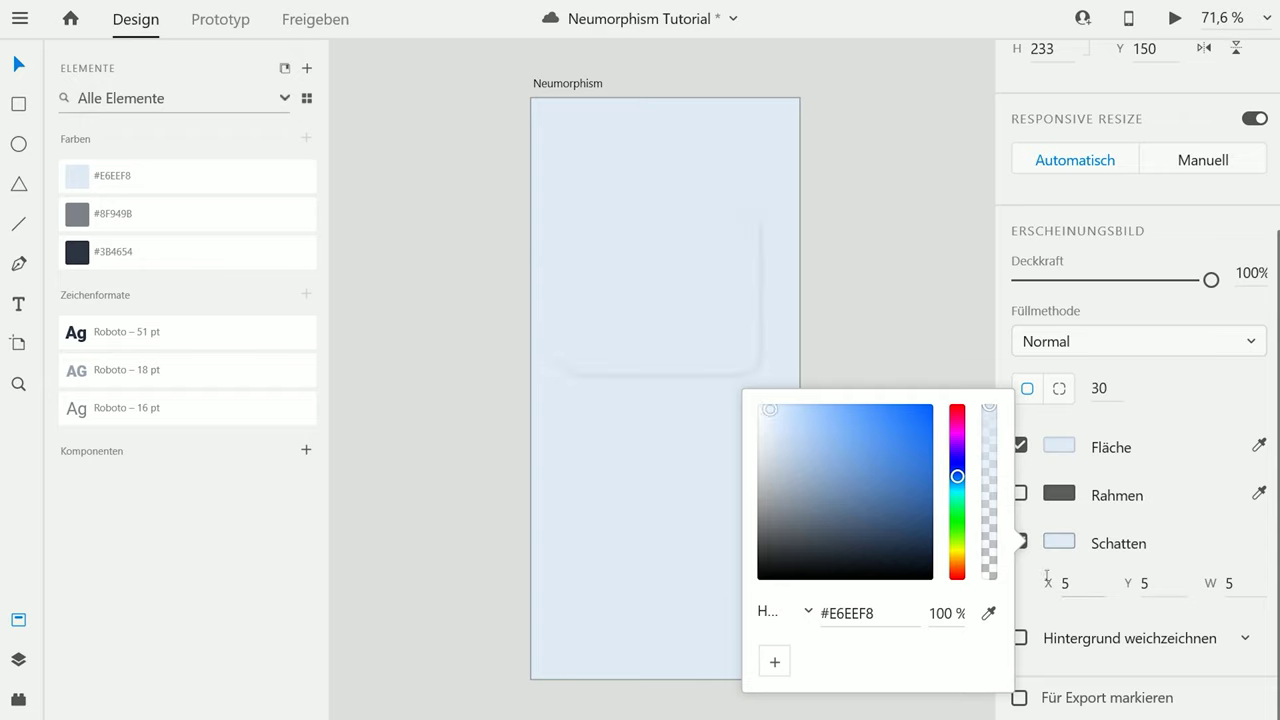
{"action": "mouse_move", "coordinate": [770, 407]}
{"action": "left_mouse_down"}
{"action": "mouse_move", "coordinate": [747, 402]}
{"action": "mouse_move", "coordinate": [763, 402]}
{"action": "left_mouse_up"}
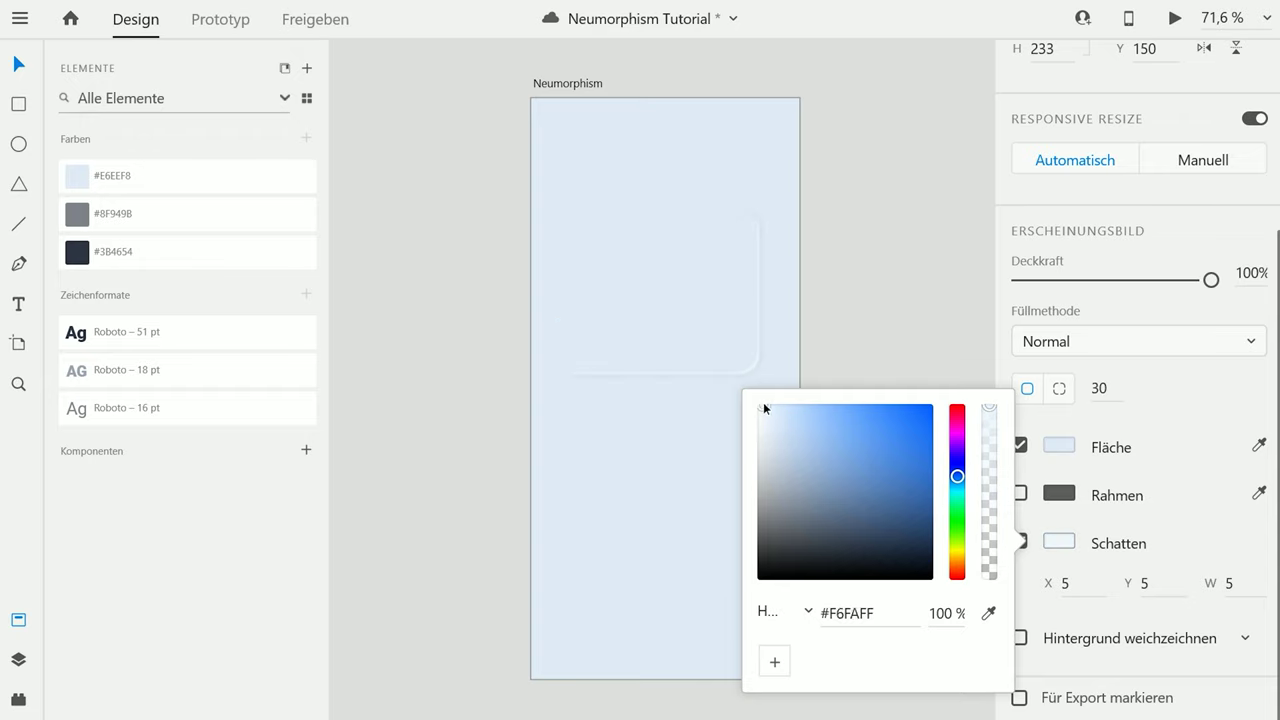
- Set the duplicate's shadow offset to X -5 and Y -5 and save the document
{"action": "left_click", "coordinate": [1066, 583]}
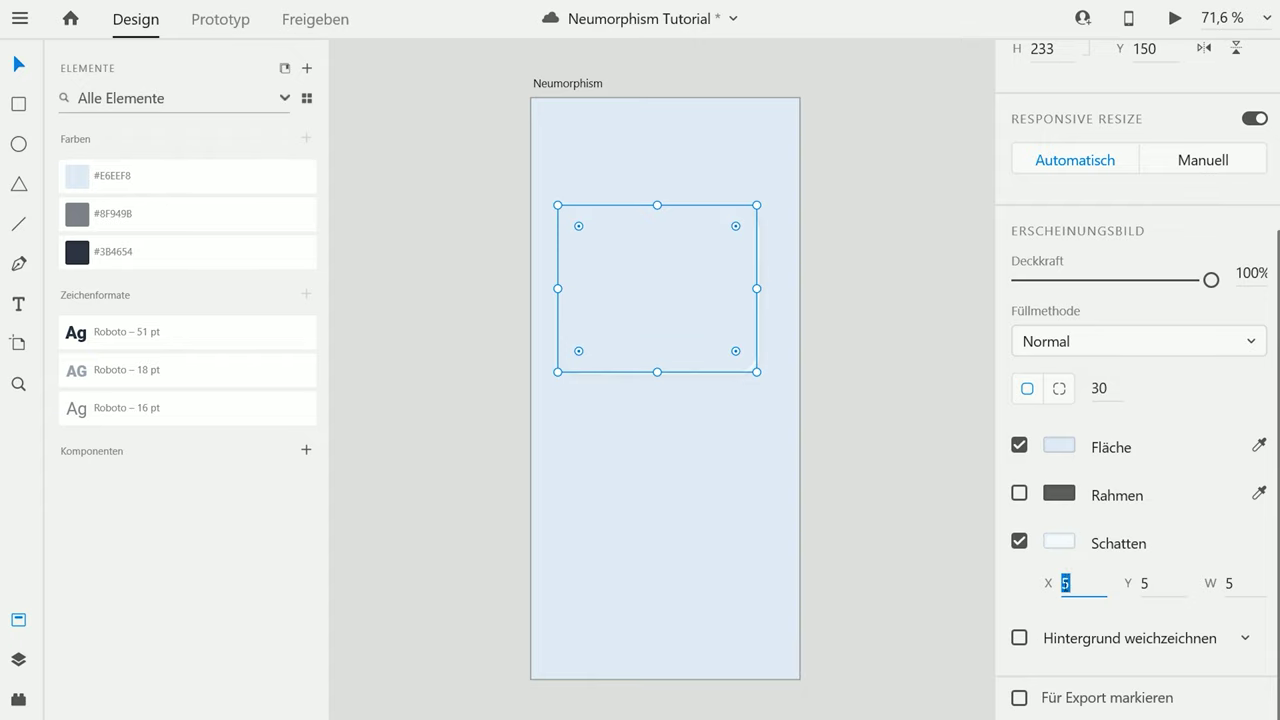
{"action": "left_click", "coordinate": [1066, 581]}
{"action": "type", "text": "-"}
{"action": "key", "text": "Tab"}
{"action": "type", "text": "-5"}
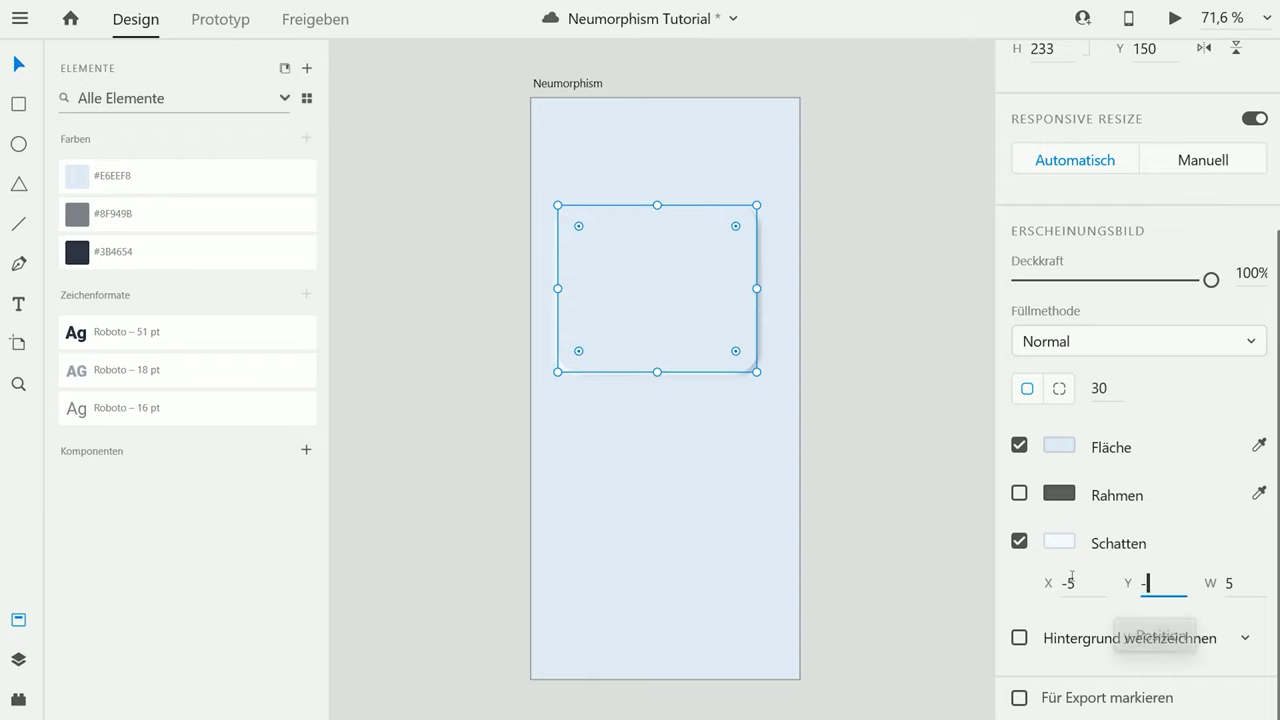
{"action": "key", "text": "Escape"}
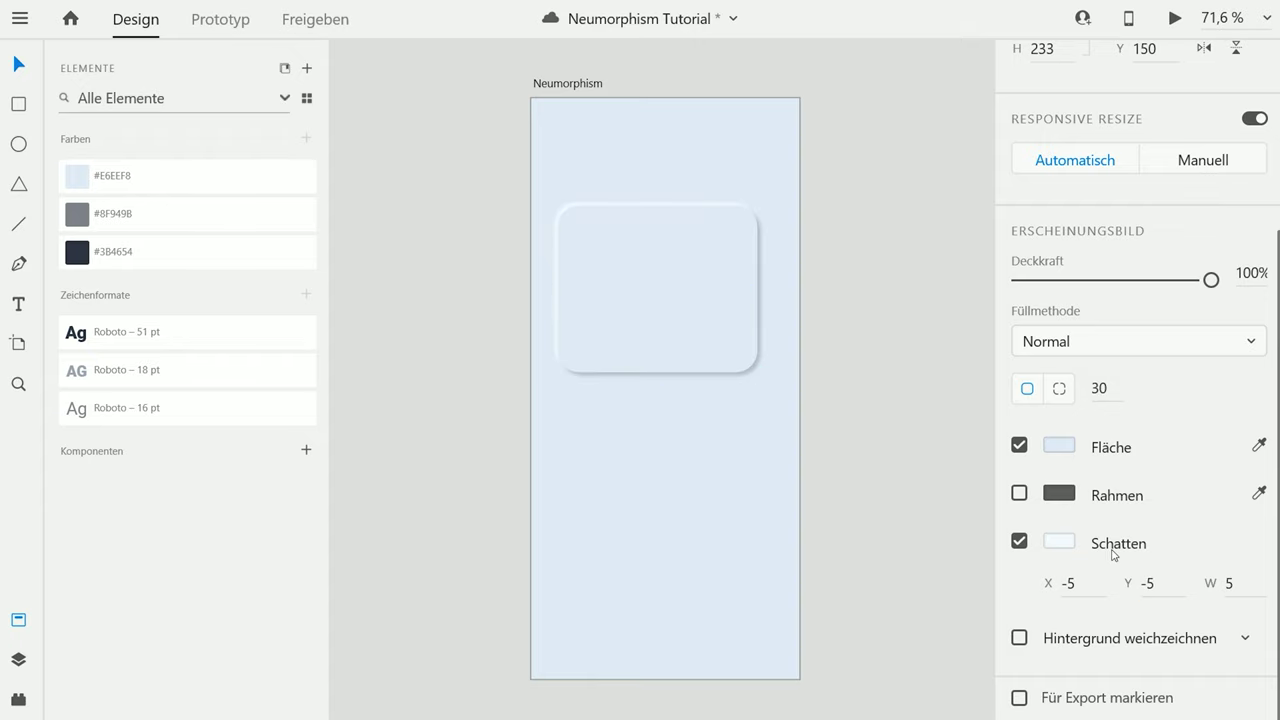
{"action": "left_click", "coordinate": [887, 500]}
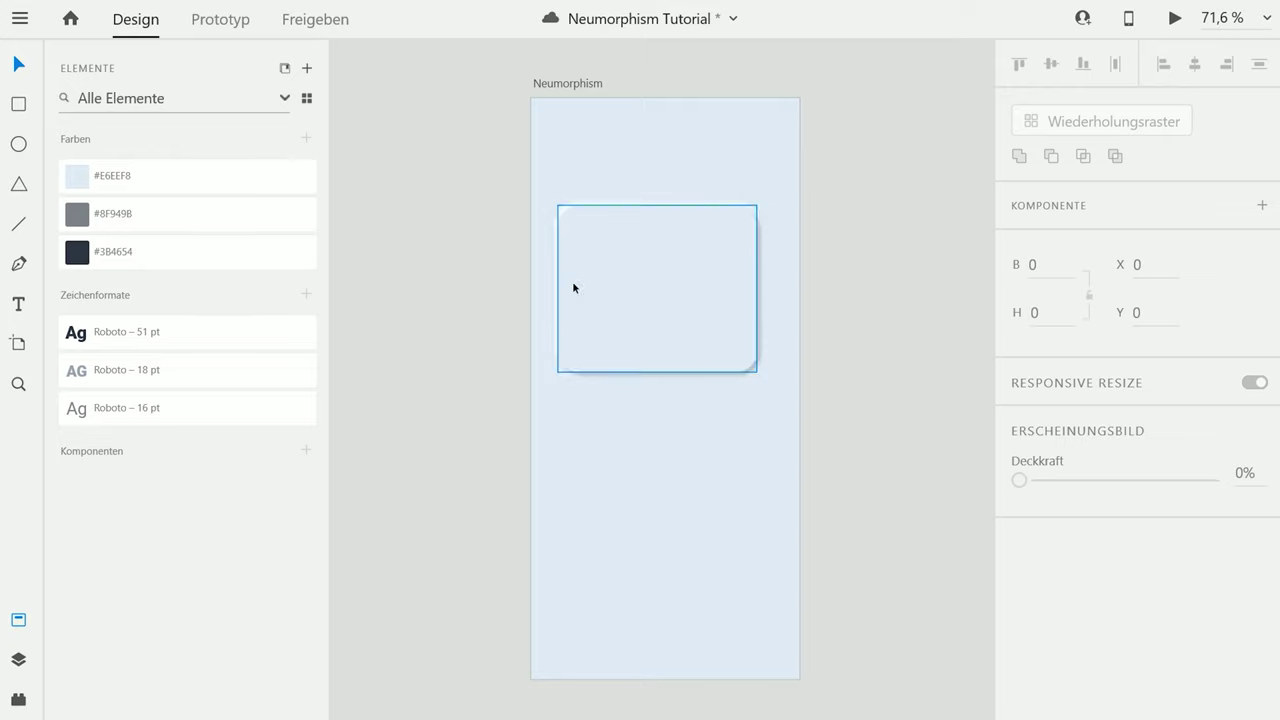
{"action": "key", "text": "ctrl+s"}
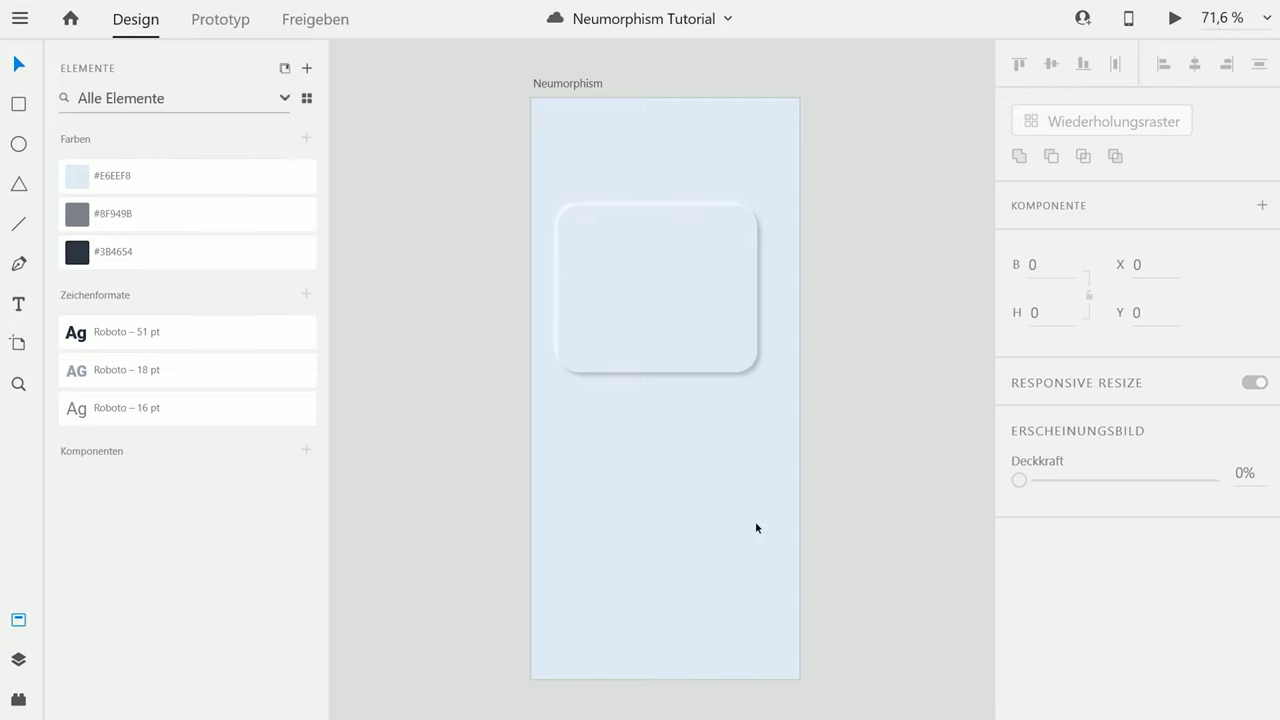
{"action": "left_click", "coordinate": [703, 243]}
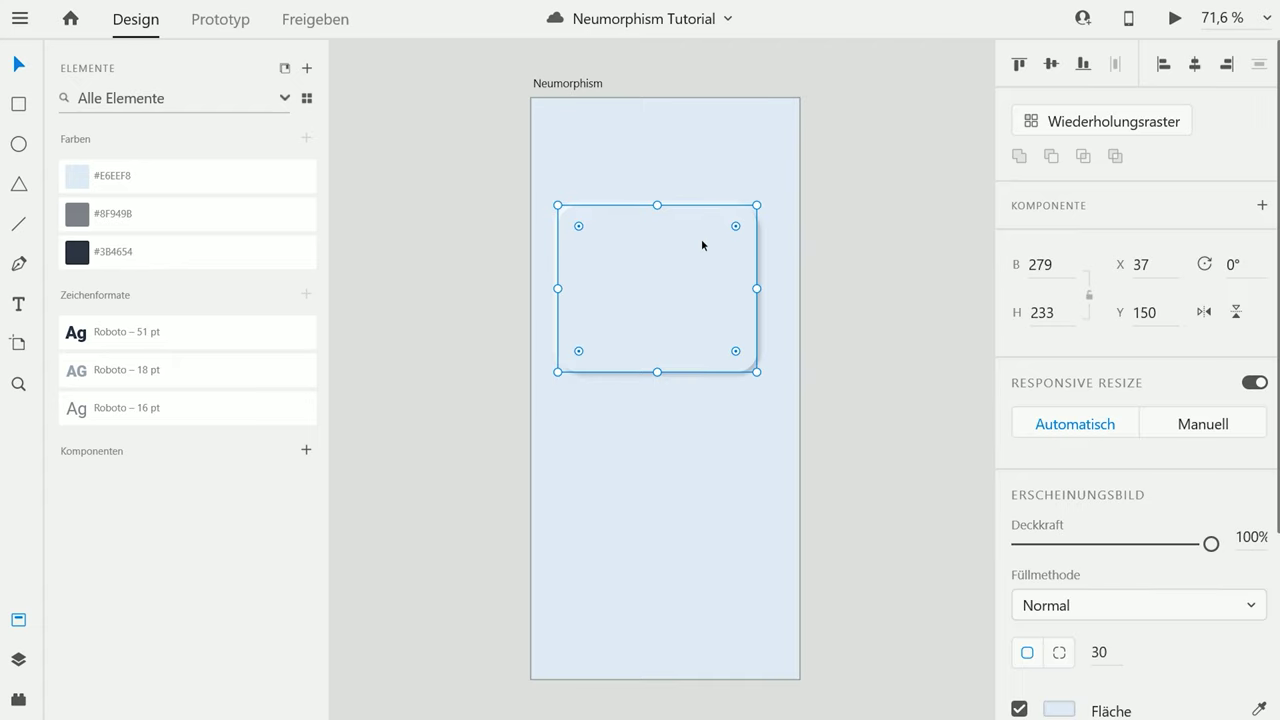
{"action": "scroll", "coordinate": [850, 330], "scroll_direction": "down", "scroll_amount": 2}
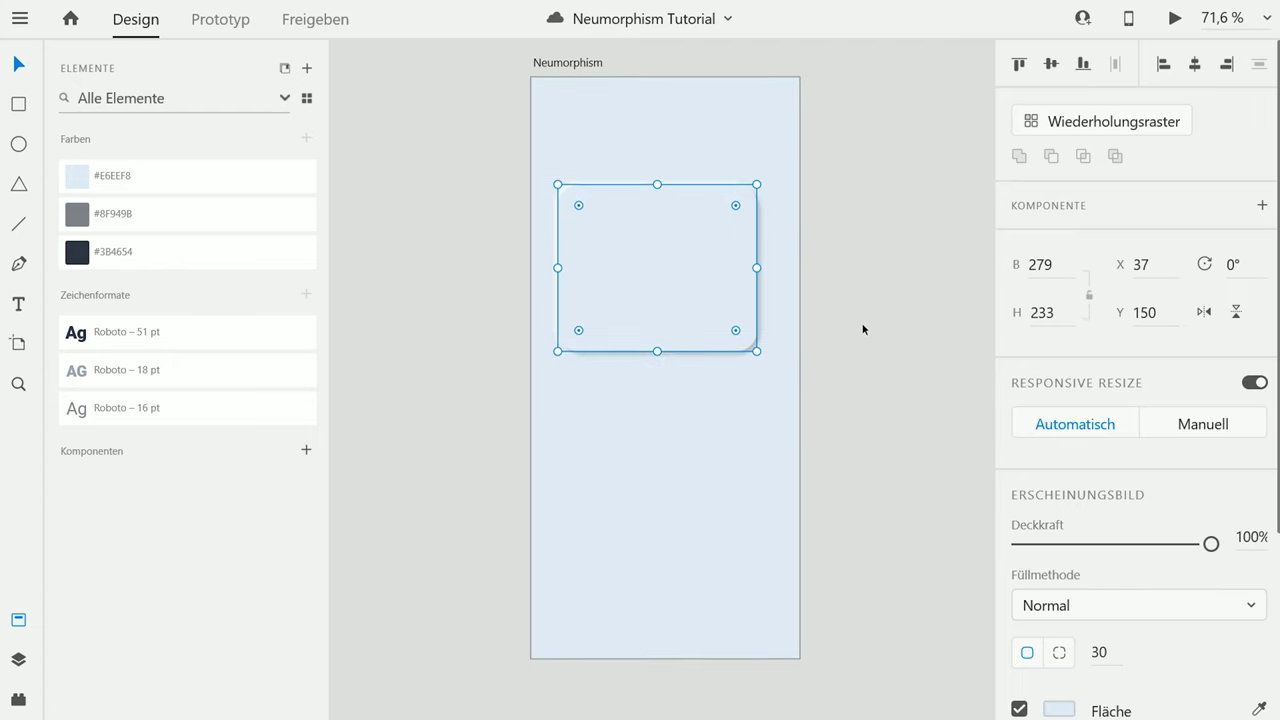
{"action": "scroll", "coordinate": [1134, 588], "scroll_direction": "down", "scroll_amount": 3}
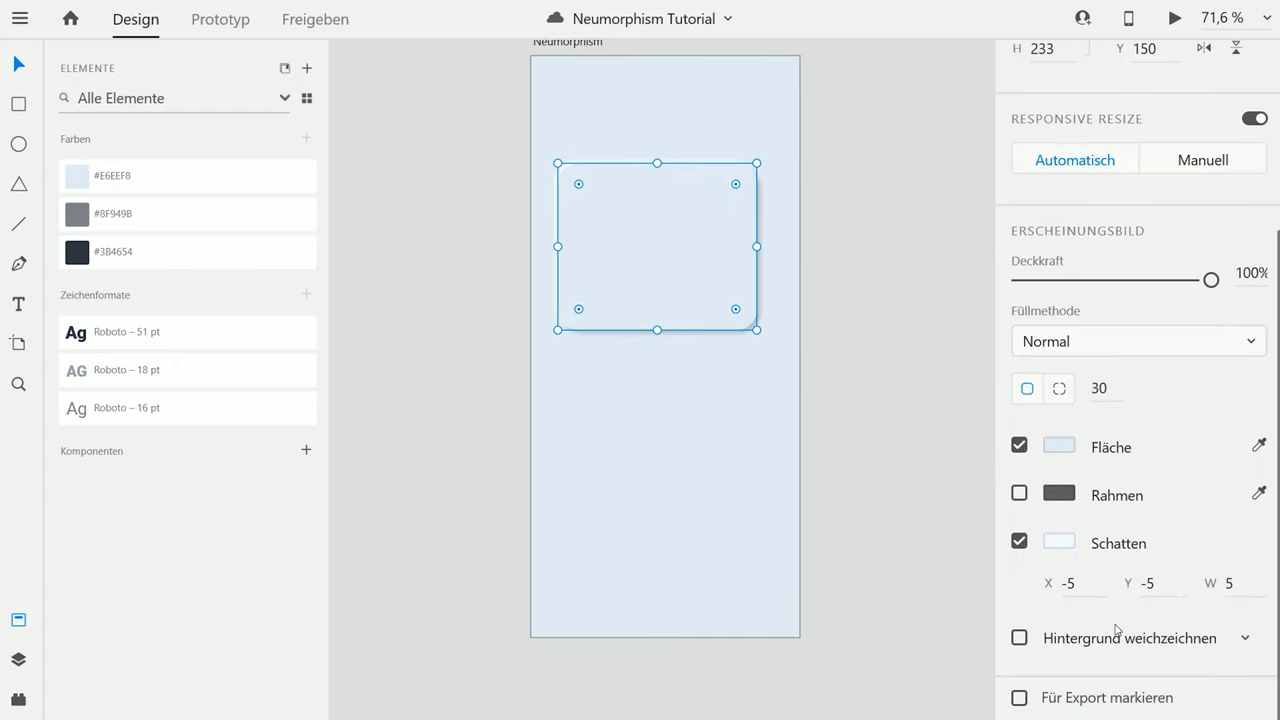
{"action": "left_click", "coordinate": [680, 470]}
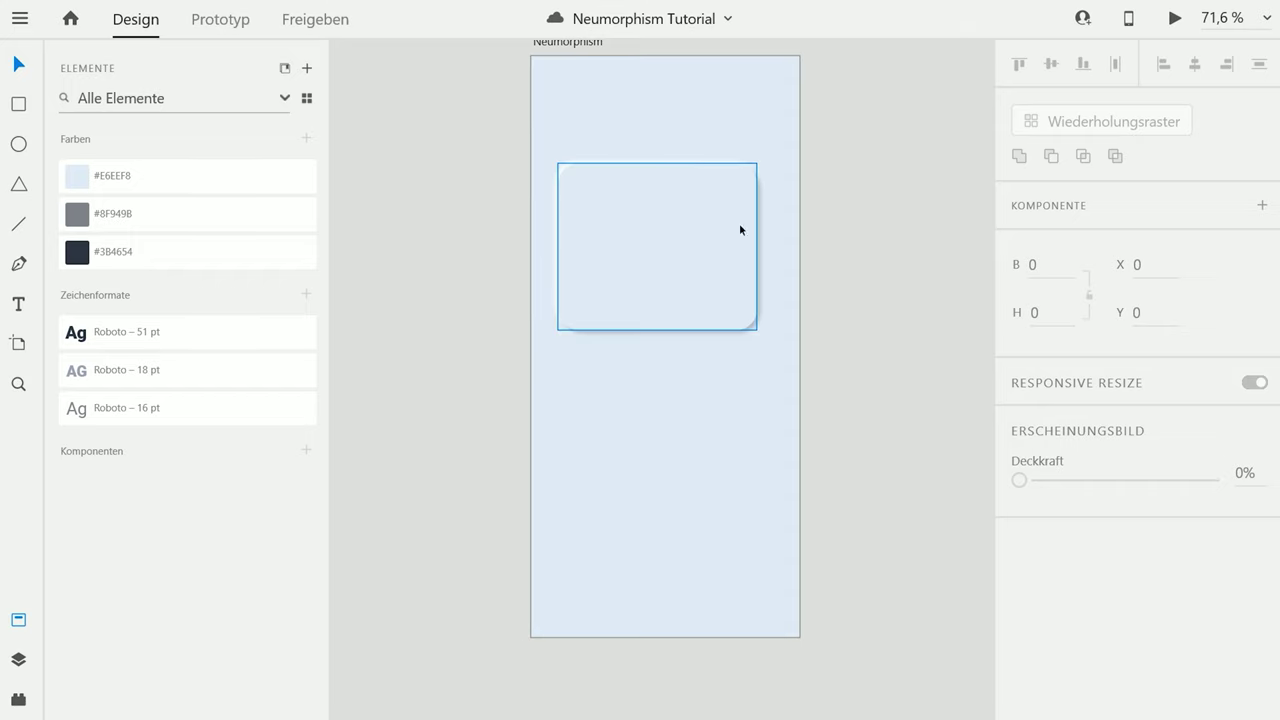
- Turn the two stacked rounded rectangles into one component and name it Hintergrund
{"action": "left_click_drag", "start_coordinate": [760, 157], "coordinate": [503, 445]}
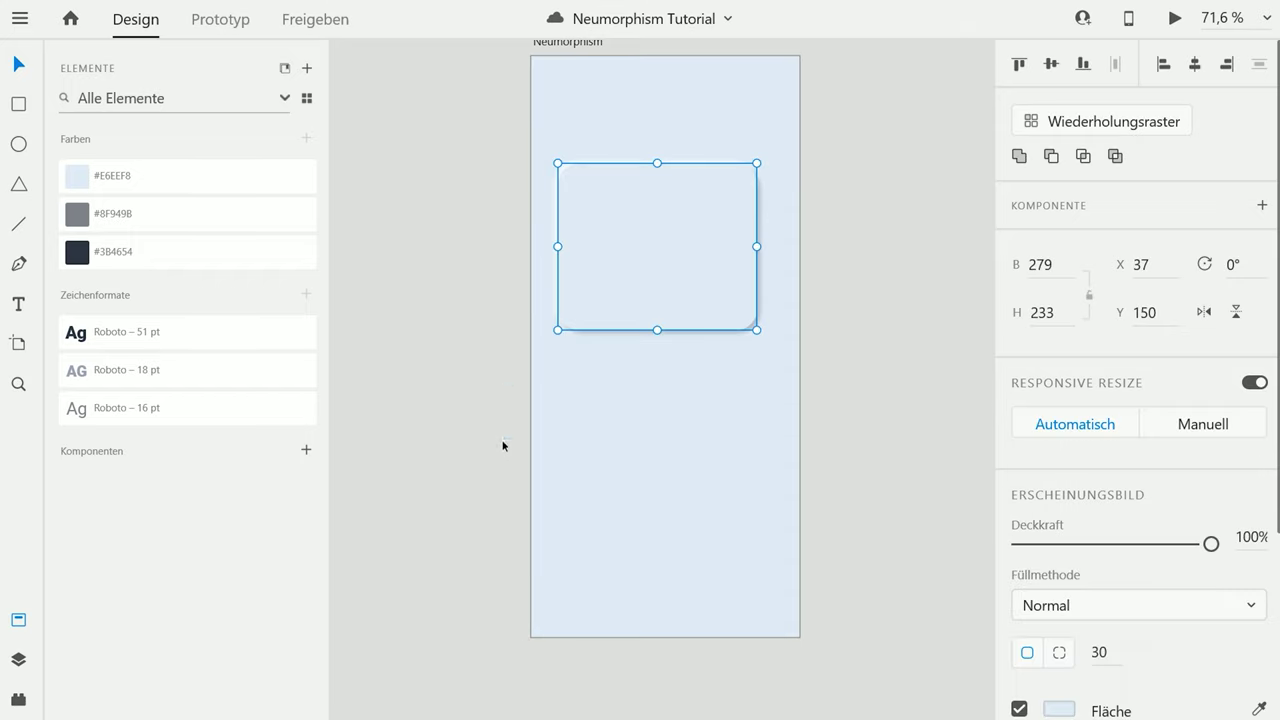
{"action": "key", "text": "ctrl+k"}
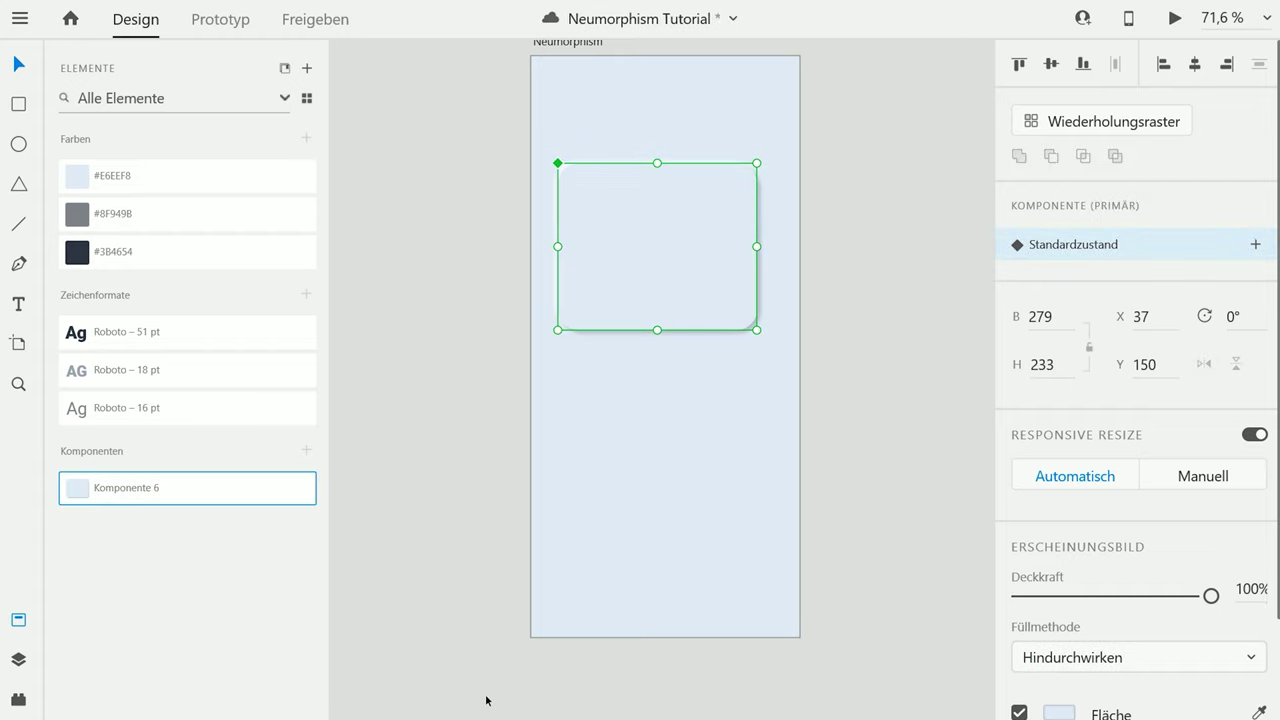
{"action": "double_click", "coordinate": [125, 493]}
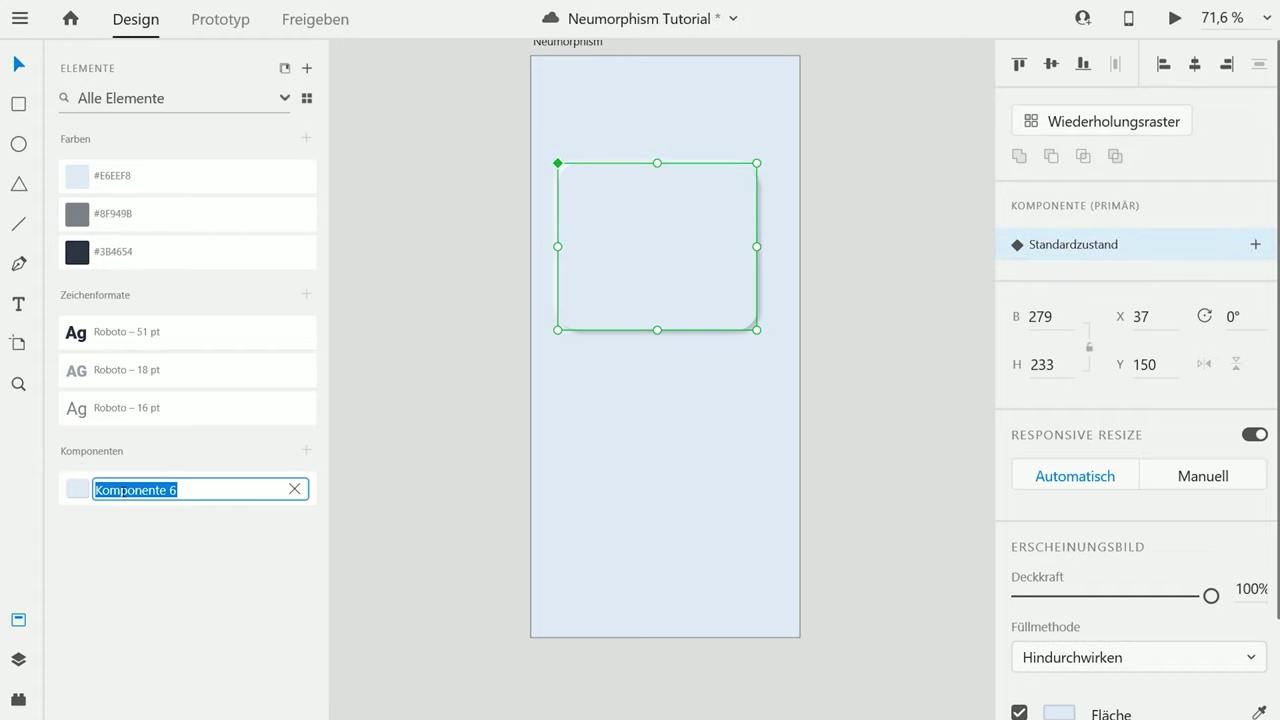
{"action": "type", "text": "Butto"}
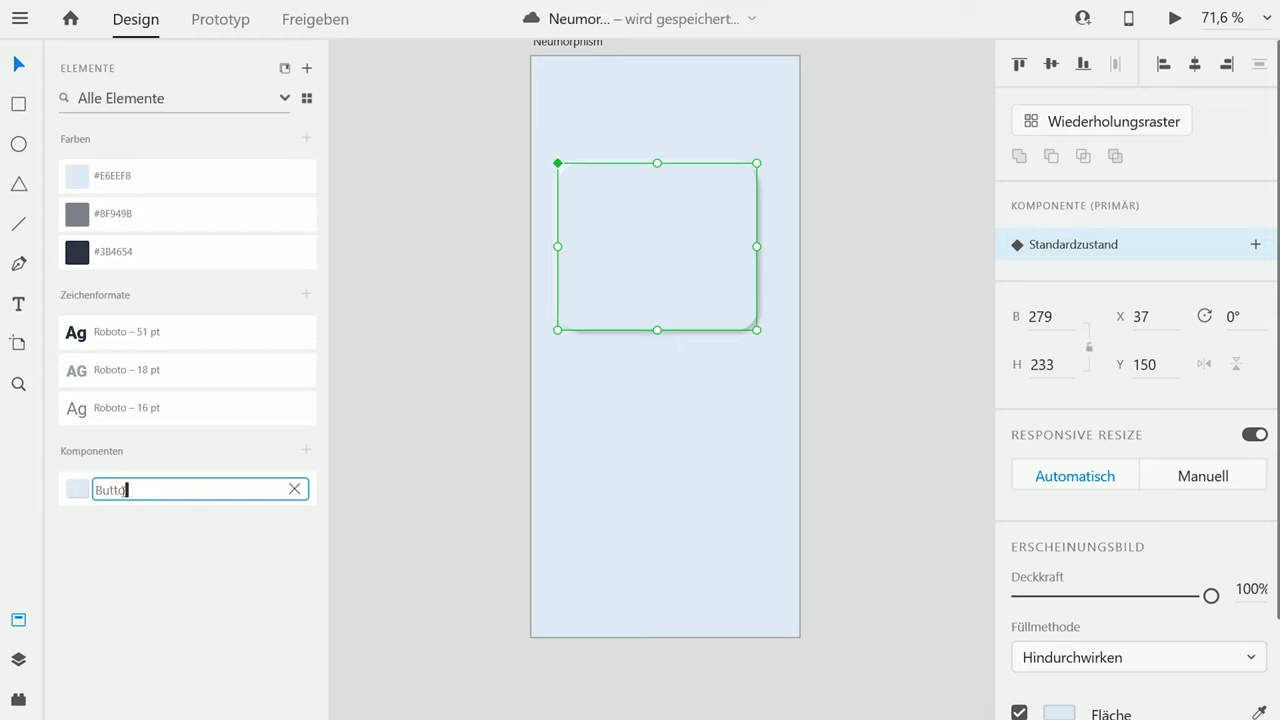
{"action": "key", "text": "BackSpace"}
{"action": "key", "text": "BackSpace"}
{"action": "key", "text": "BackSpace"}
{"action": "key", "text": "BackSpace"}
{"action": "type", "text": "Hintergru"}
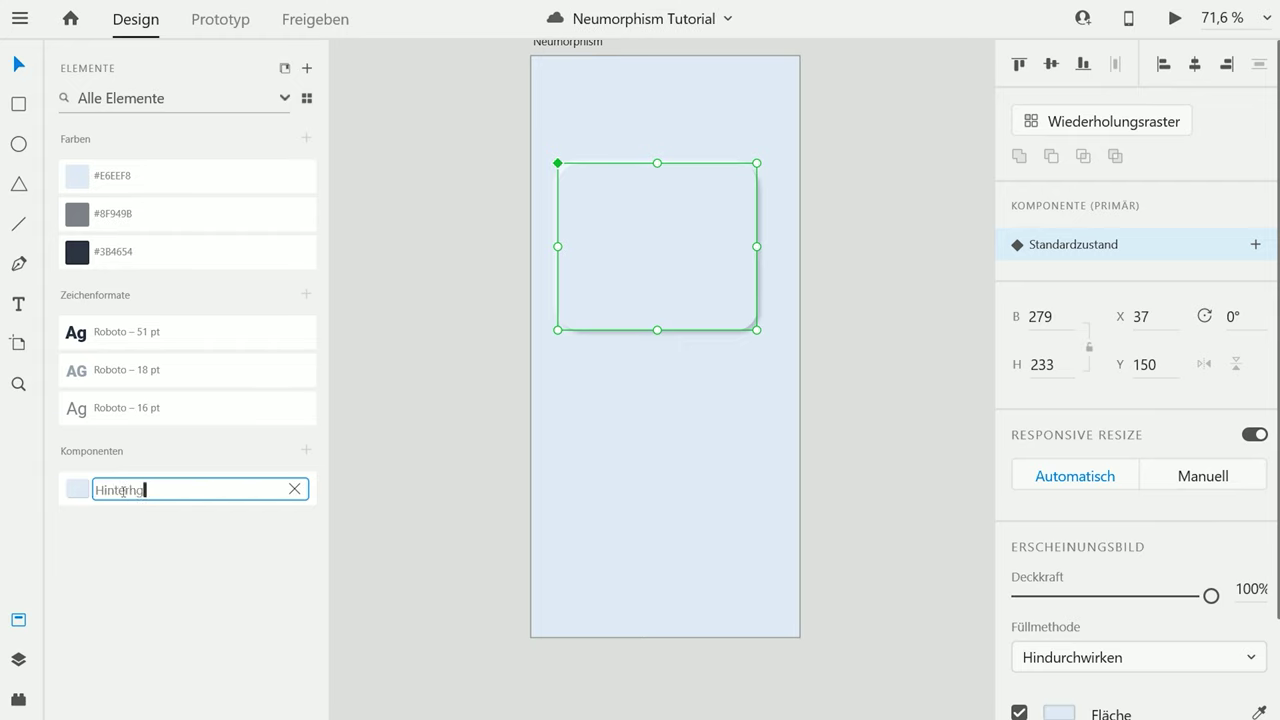
{"action": "type", "text": "und"}
{"action": "key", "text": "Return"}
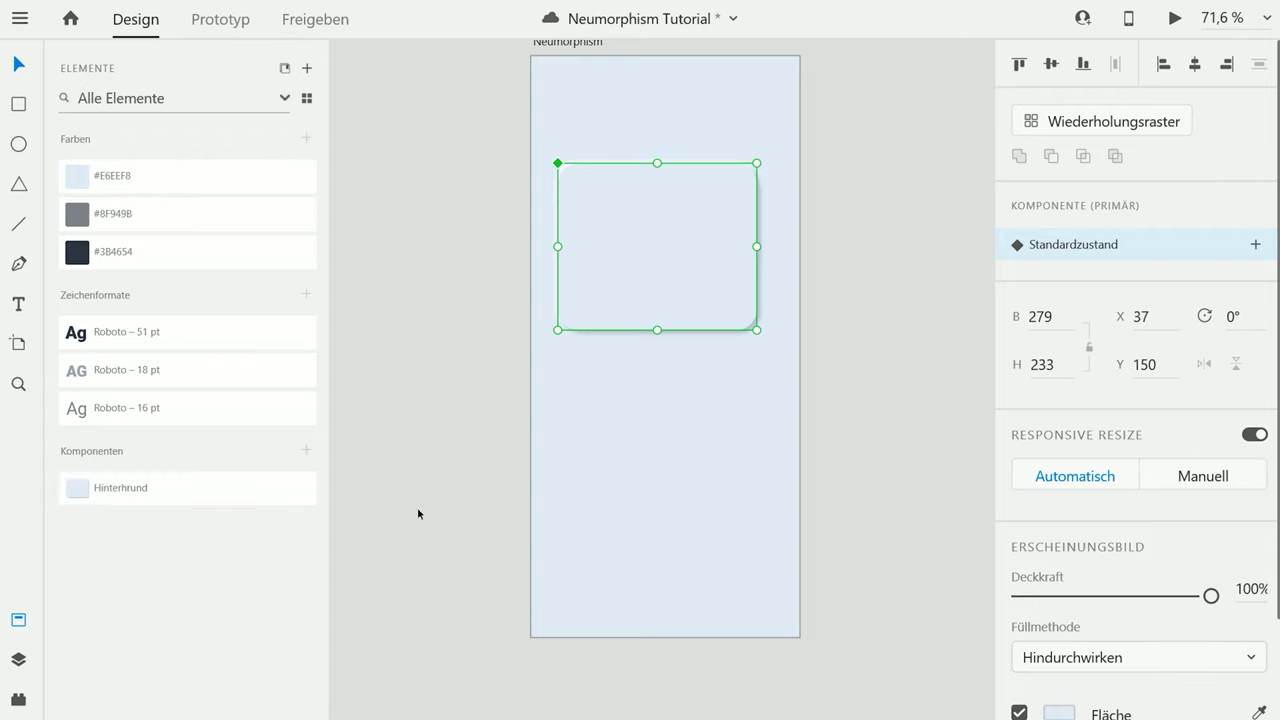
{"action": "double_click", "coordinate": [147, 492]}
{"action": "type", "text": "Hintergrund"}
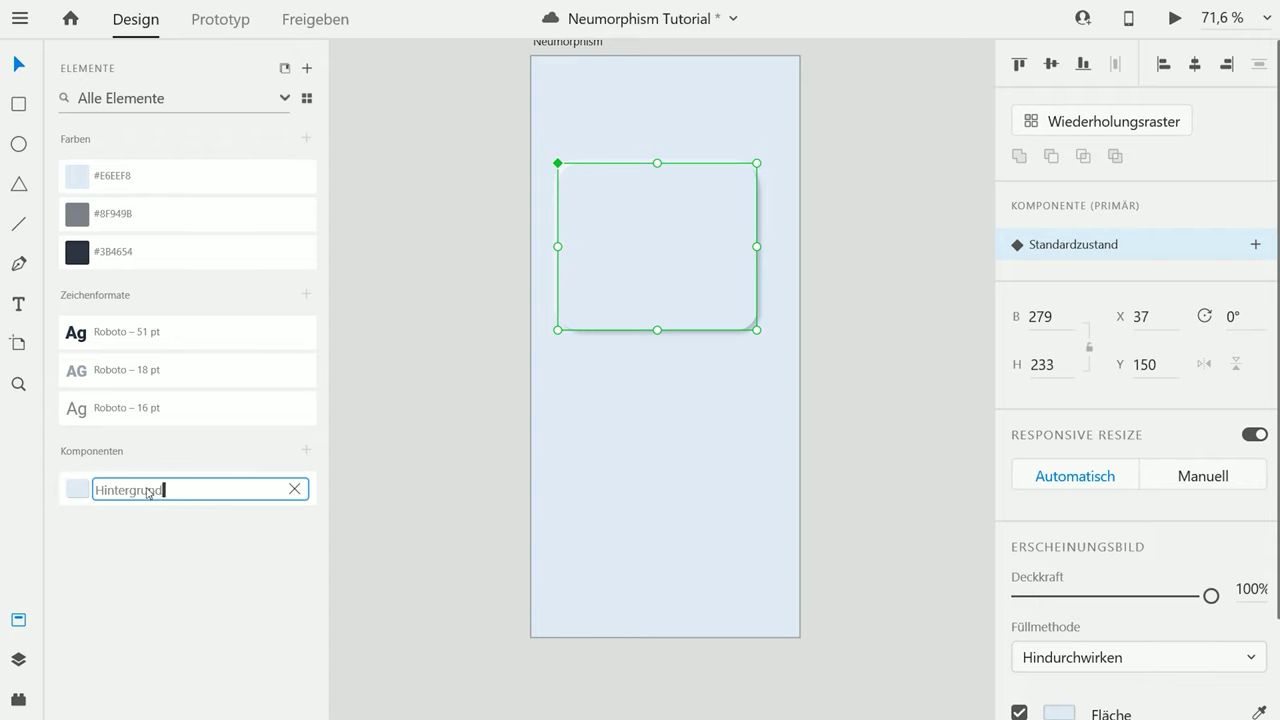
{"action": "key", "text": "Return"}
- Move the Hintergrund component down the artboard and reshape it into a tall card about 238 wide and 579 high
{"action": "left_click", "coordinate": [483, 383]}
{"action": "left_click", "coordinate": [665, 232]}
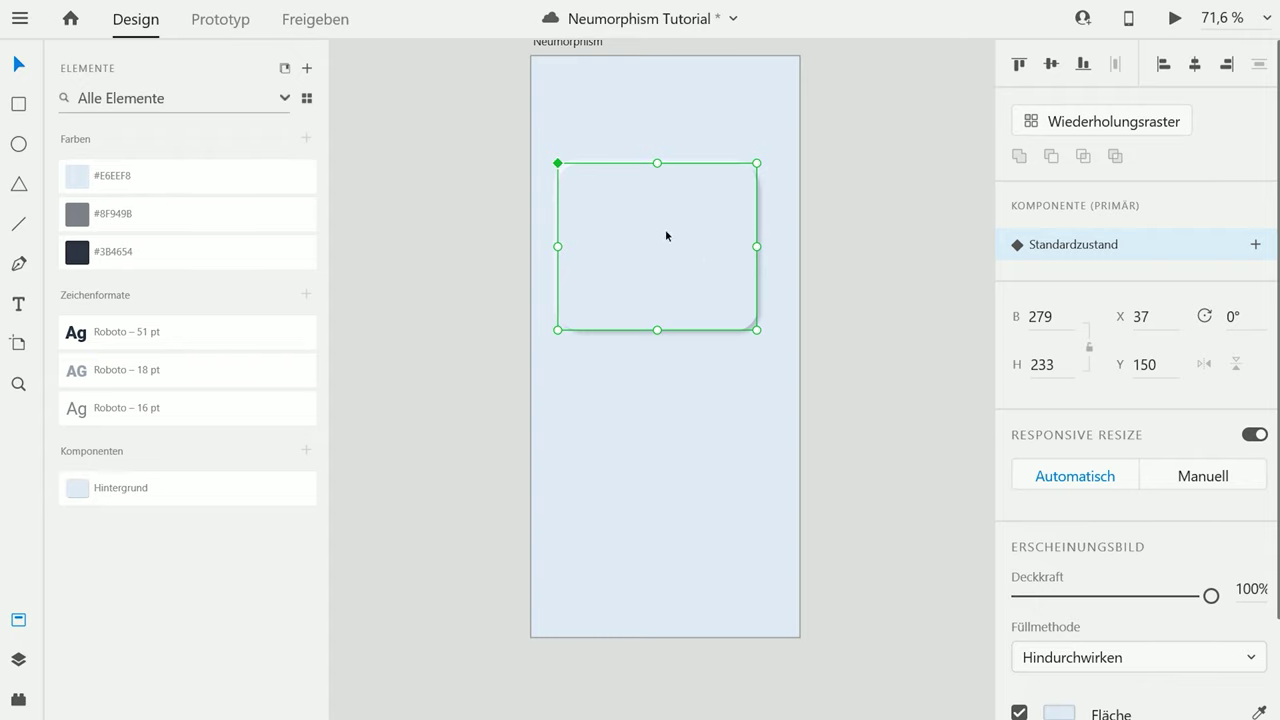
{"action": "left_click_drag", "start_coordinate": [665, 232], "coordinate": [686, 402]}
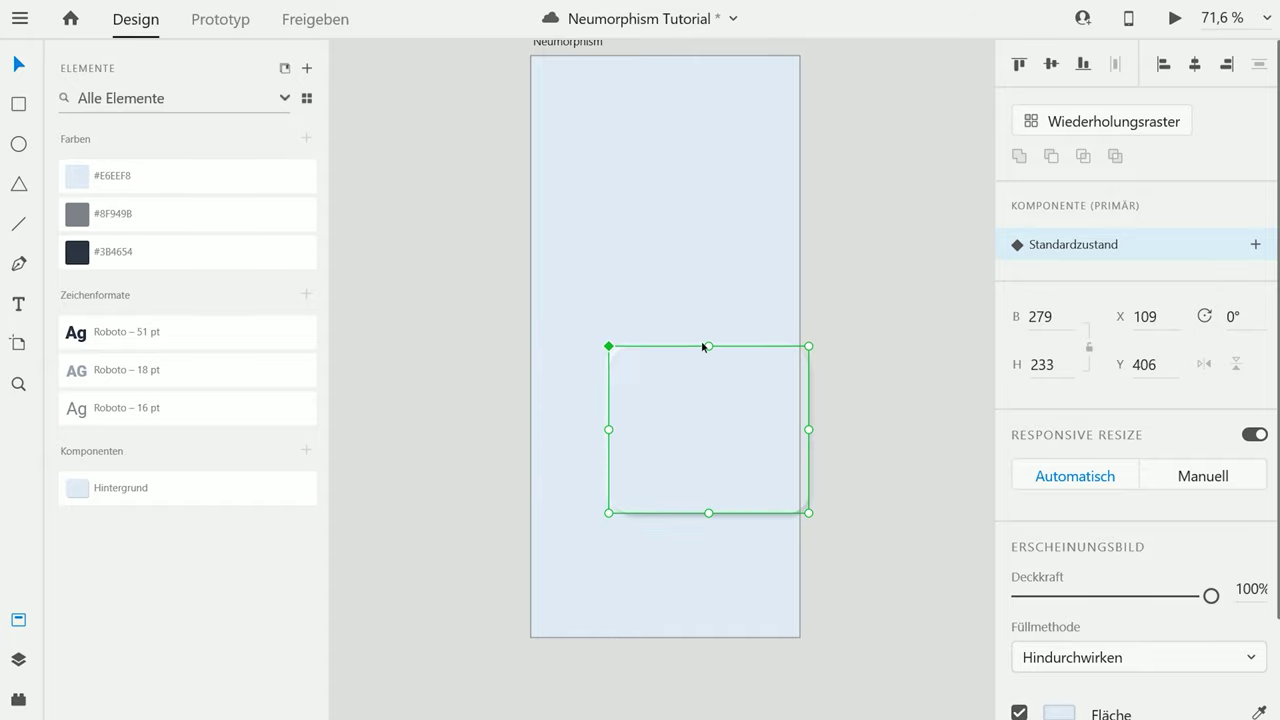
{"action": "left_click_drag", "start_coordinate": [704, 347], "coordinate": [687, 497]}
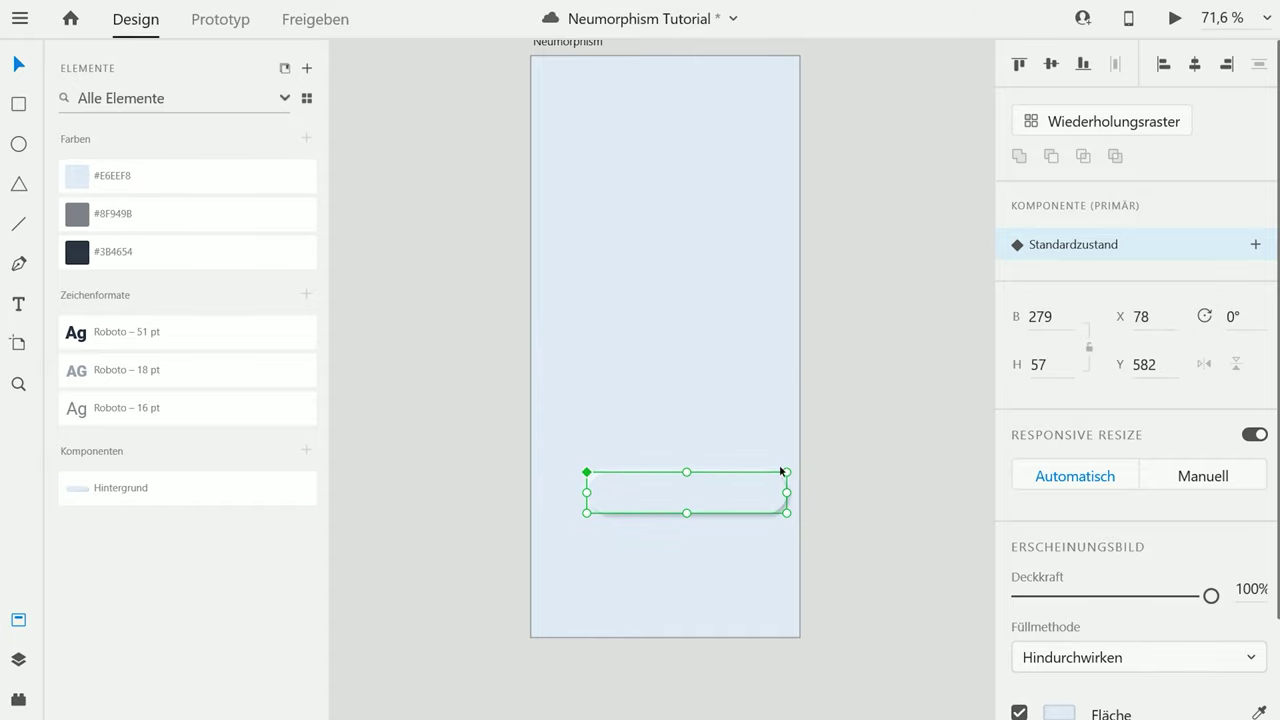
{"action": "left_click_drag", "start_coordinate": [790, 468], "coordinate": [757, 100]}
{"action": "left_click", "coordinate": [863, 200]}
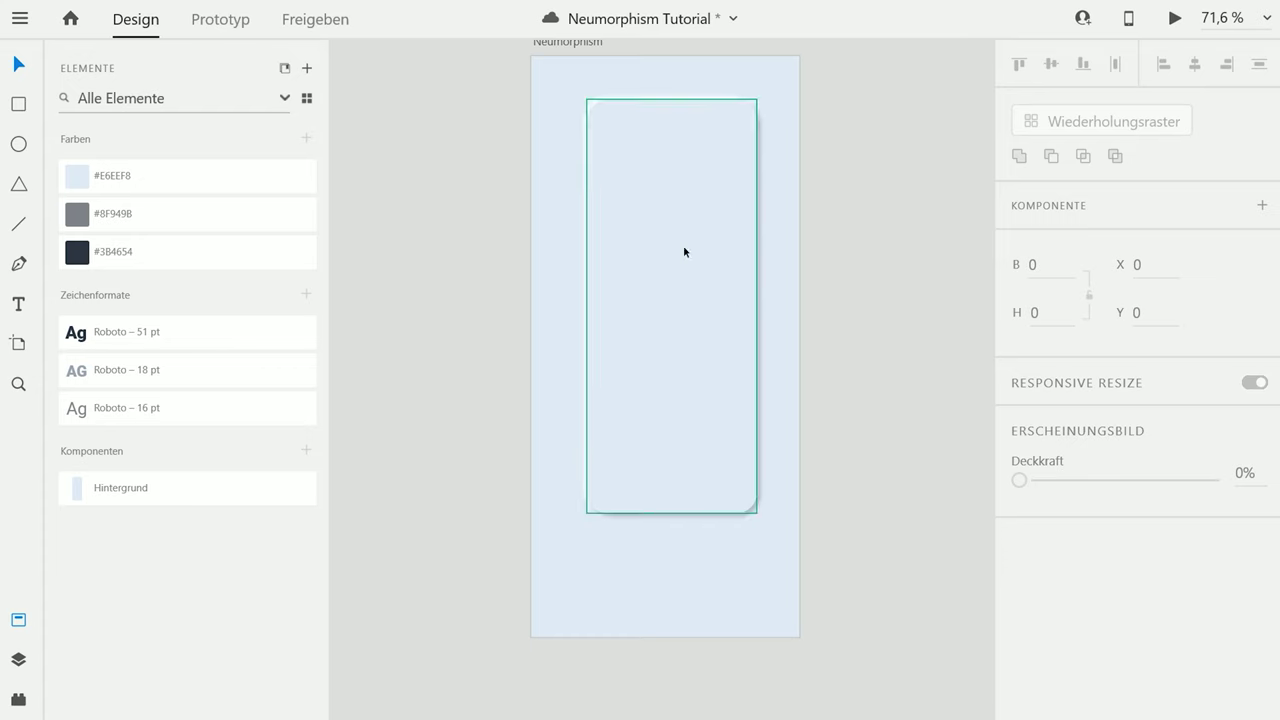
- Try moving the tall Hintergrund component around and placing a second instance of it at the artboard's edge
{"action": "left_click_drag", "start_coordinate": [683, 245], "coordinate": [543, 423]}
{"action": "key", "text": "Escape"}
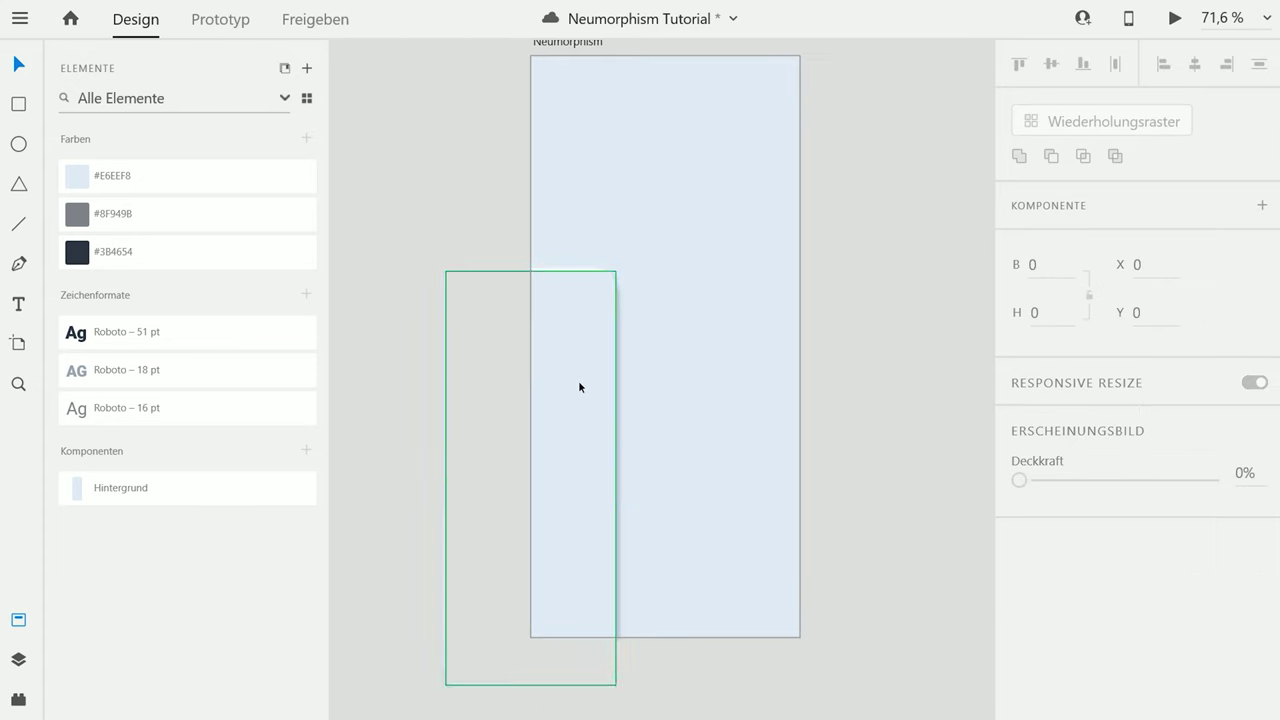
{"action": "left_click", "coordinate": [617, 416]}
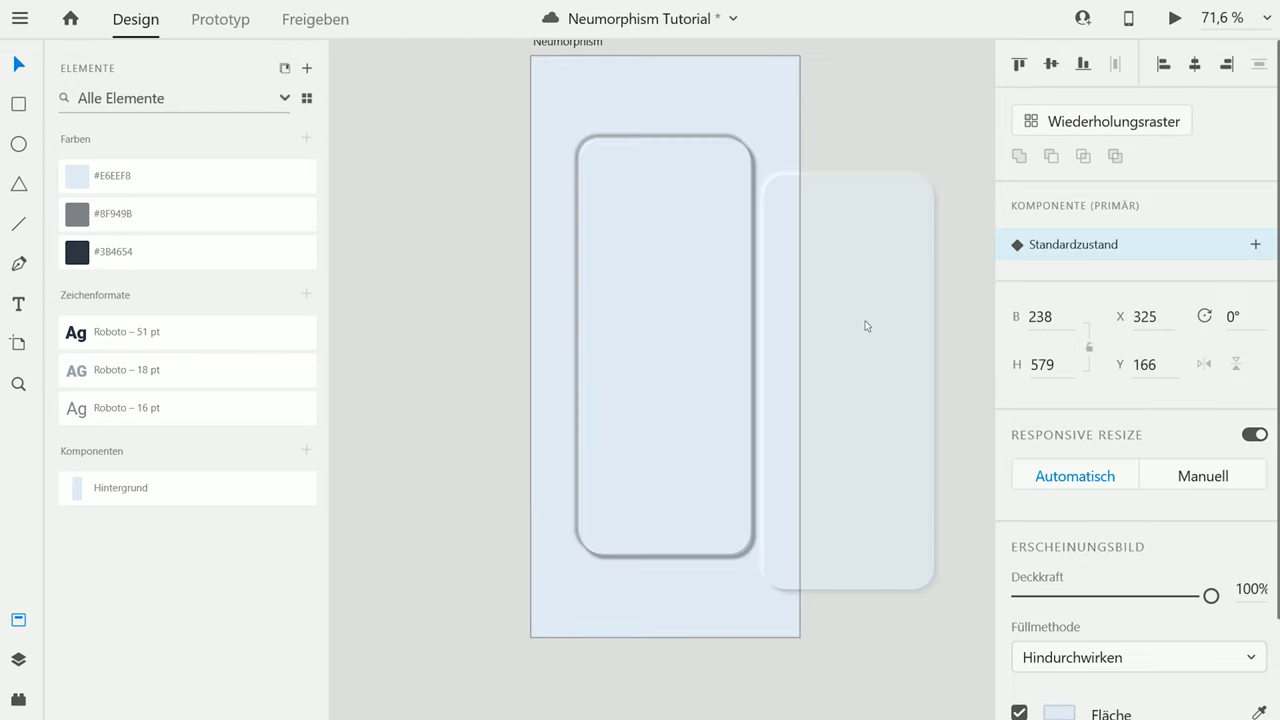
{"action": "left_click_drag", "start_coordinate": [579, 343], "coordinate": [531, 431]}
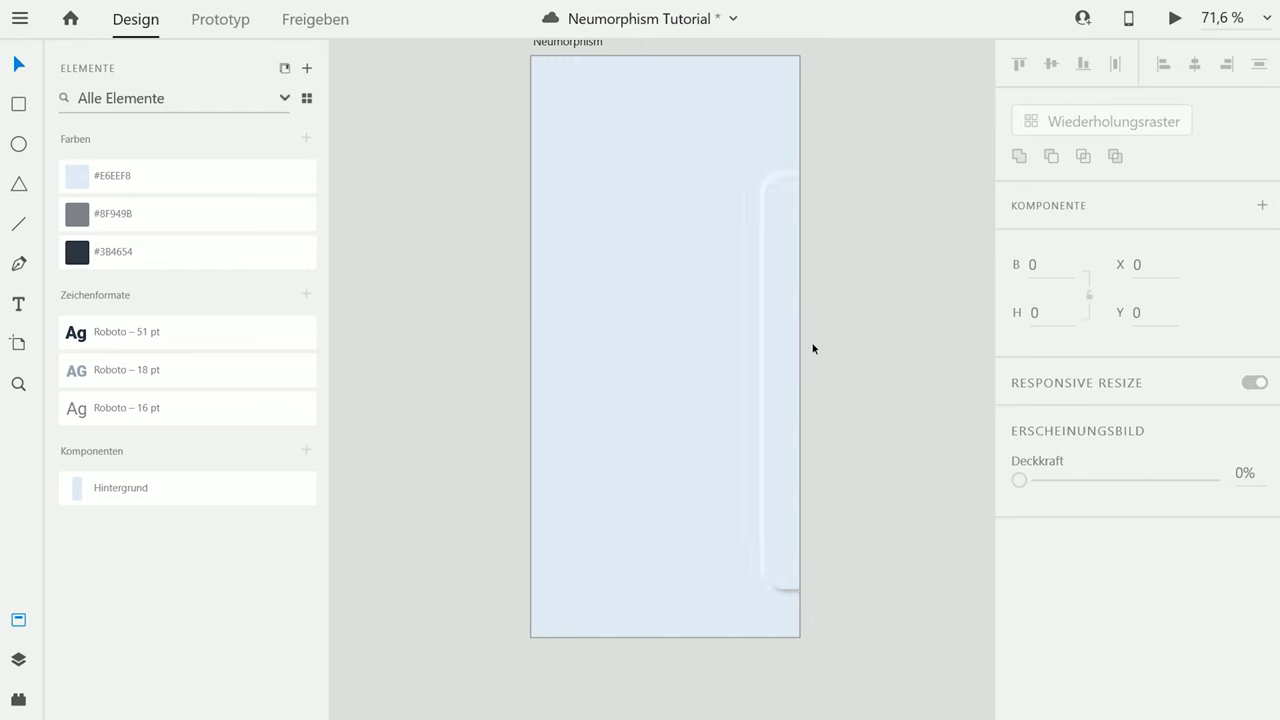
{"action": "left_click", "coordinate": [797, 304]}
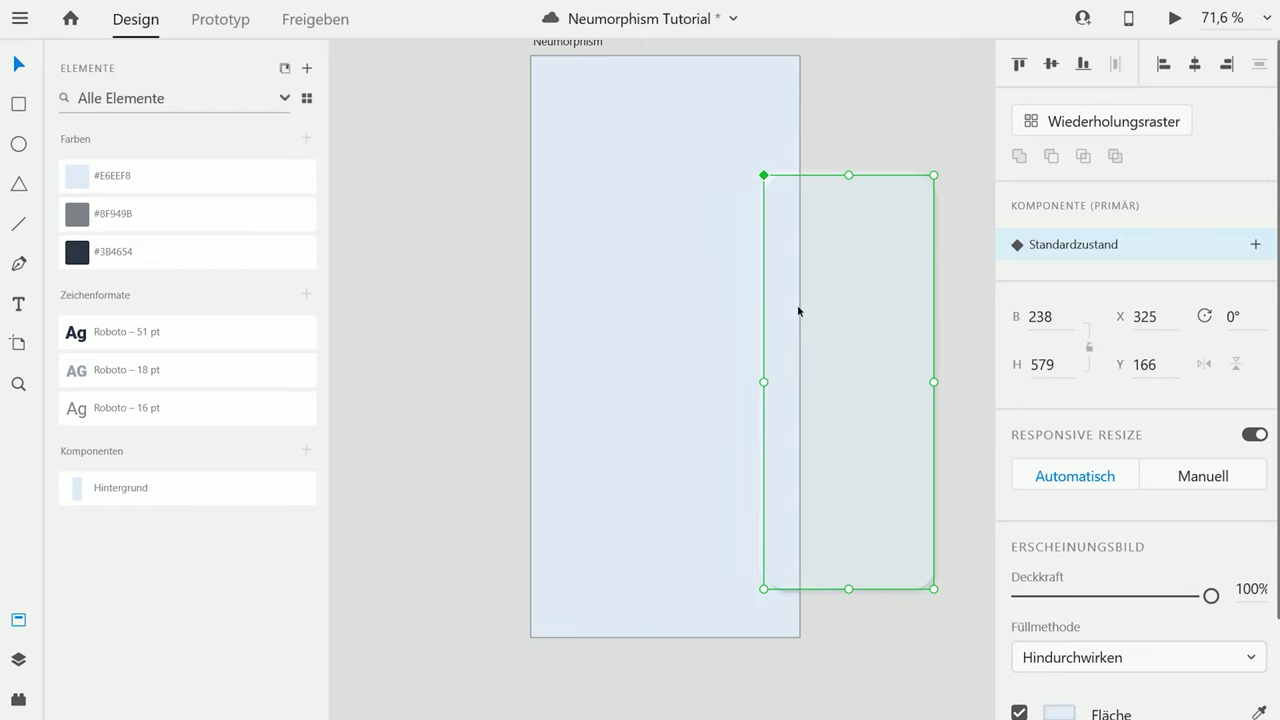
{"action": "left_click_drag", "start_coordinate": [800, 298], "coordinate": [803, 337]}
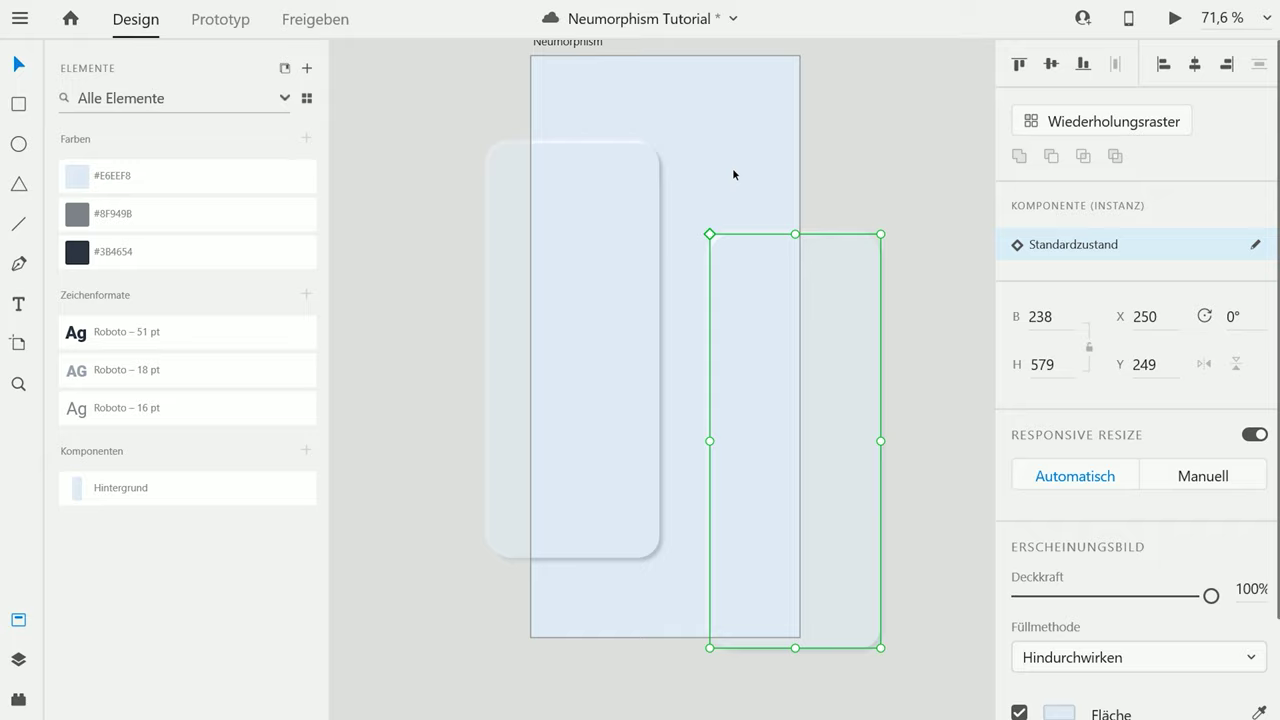
{"action": "left_click", "coordinate": [503, 86]}
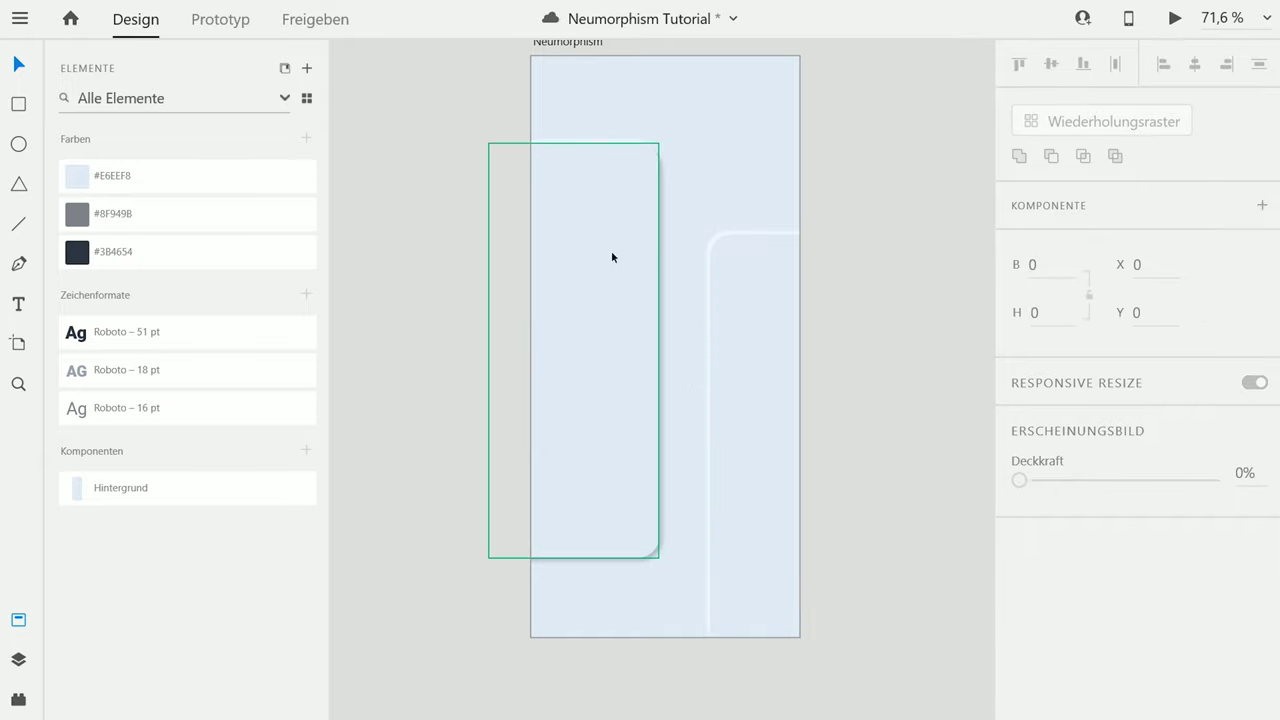
{"action": "left_click", "coordinate": [800, 346]}
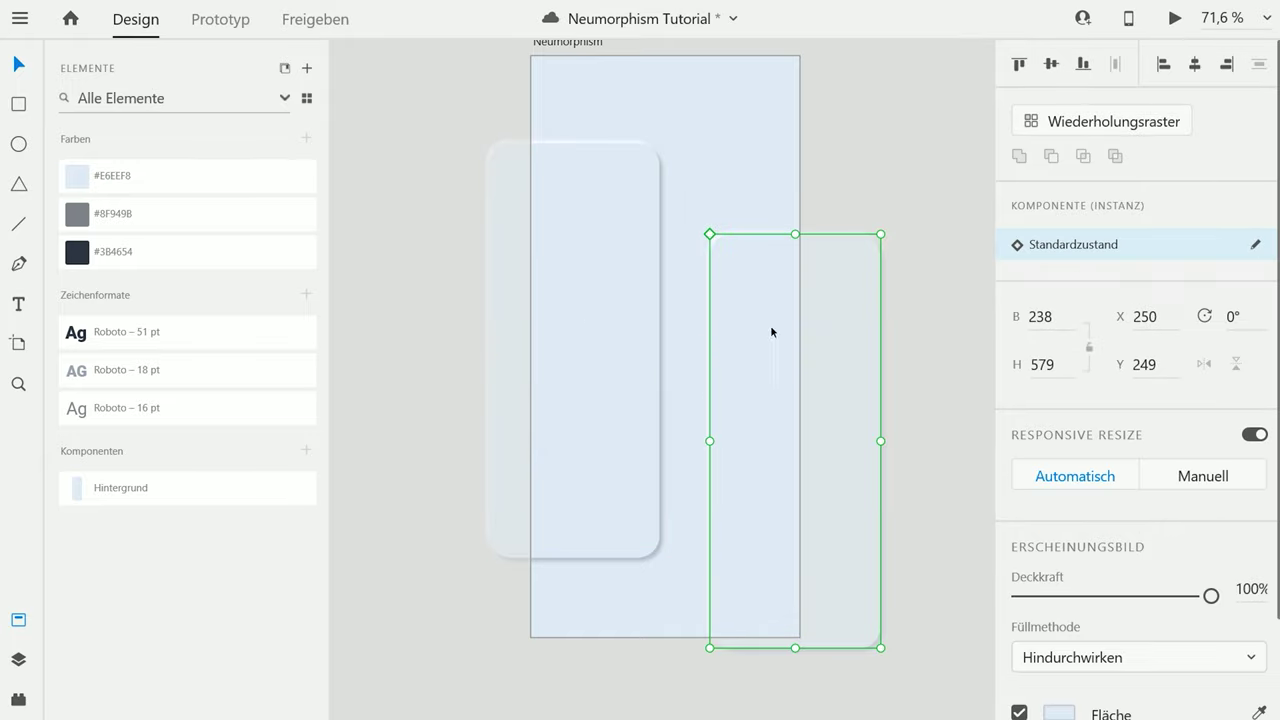
- Undo the extra instance and shrink the Hintergrund component to a pill shape about 148 × 58 in the artboard's lower part
{"action": "key", "text": "ctrl+z"}
{"action": "left_click_drag", "start_coordinate": [658, 143], "coordinate": [671, 550]}
- Add a LOGIN text above the pill shape and apply the Roboto – 18 pt character style
{"action": "key", "text": "t"}
{"action": "left_click", "coordinate": [643, 395]}
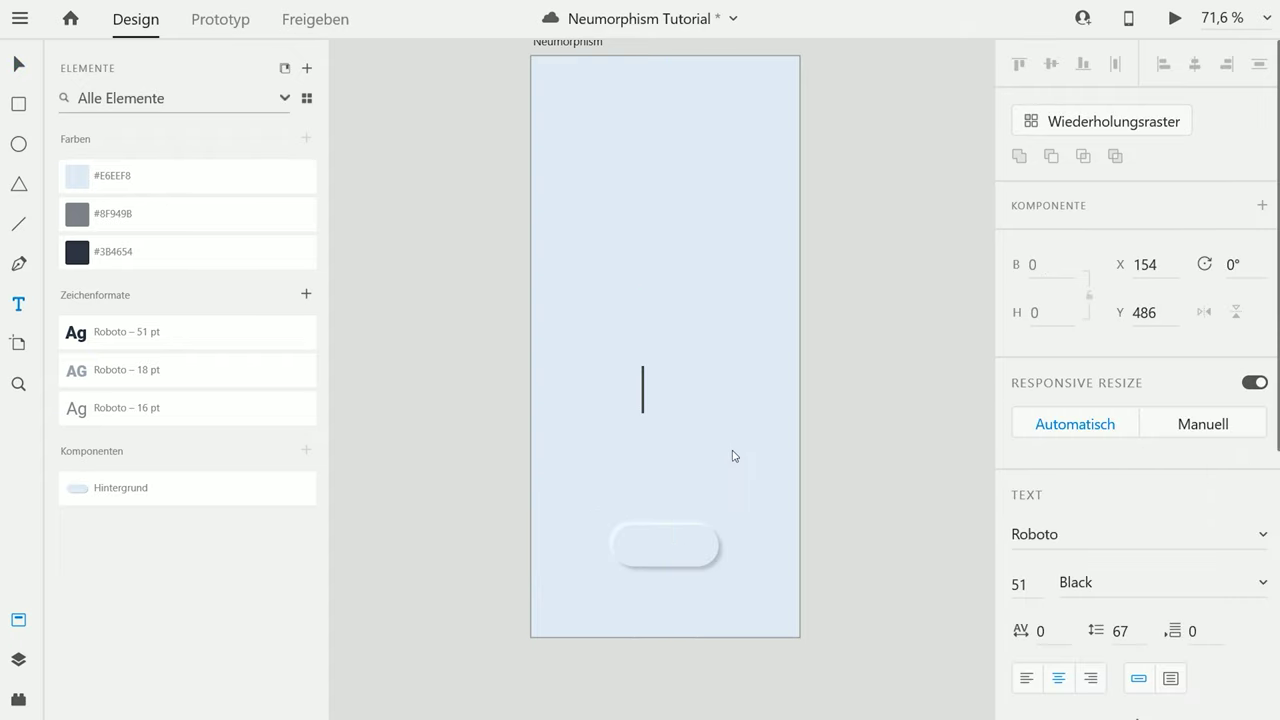
{"action": "type", "text": "Home"}
{"action": "key", "text": "Escape"}
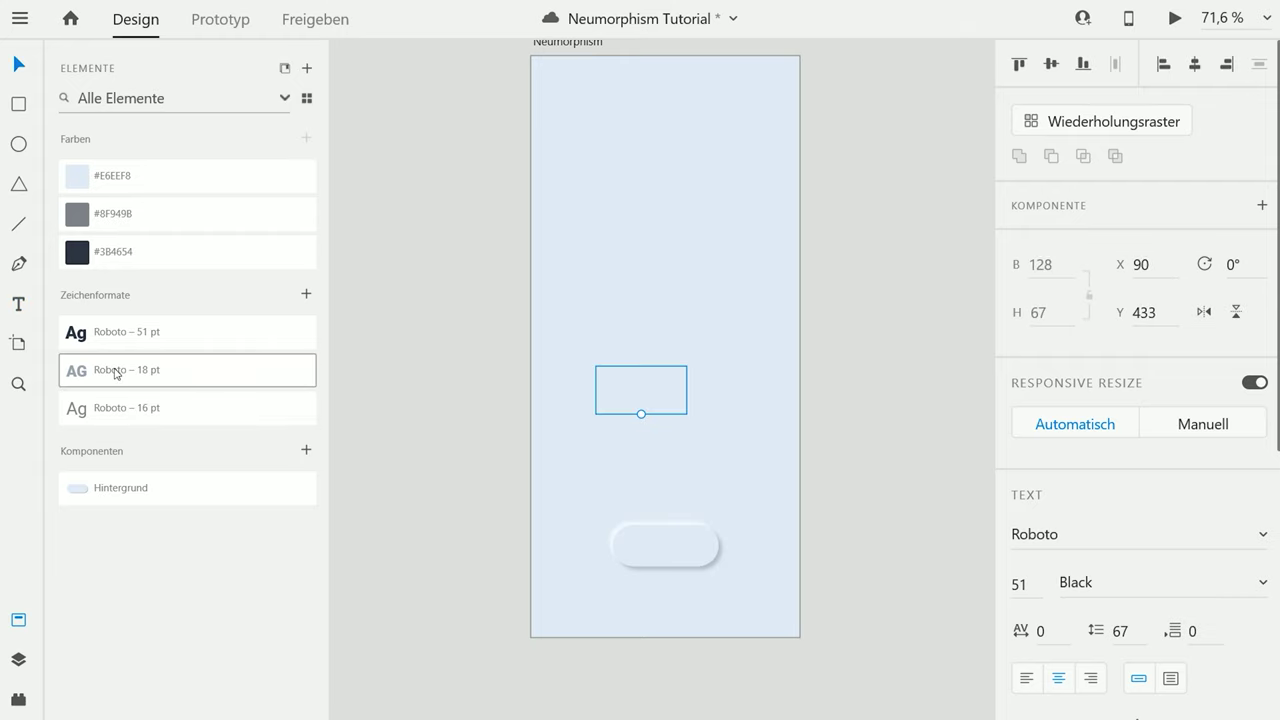
{"action": "left_click", "coordinate": [117, 373]}
{"action": "left_click", "coordinate": [593, 401]}
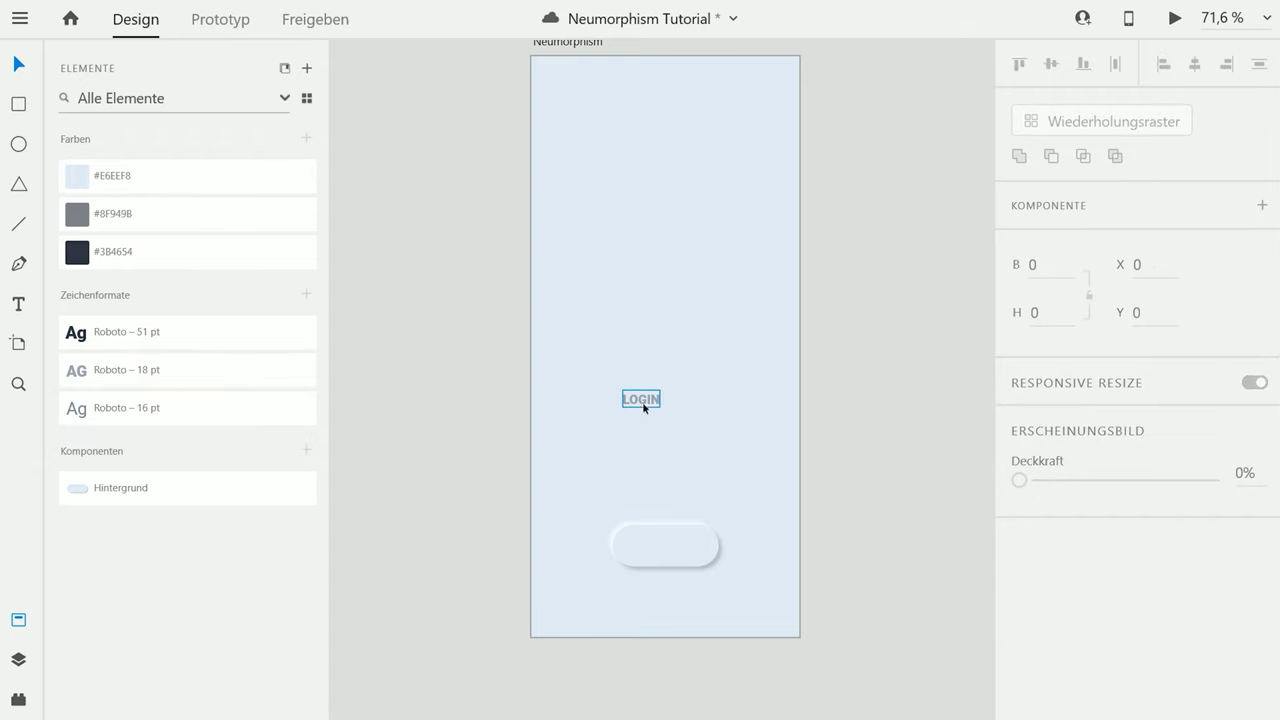
- Move the LOGIN text down towards the pill shape and align both objects on their vertical and horizontal centres
{"action": "left_click_drag", "start_coordinate": [651, 402], "coordinate": [650, 473]}
{"action": "left_click", "coordinate": [662, 565], "text": "shift"}
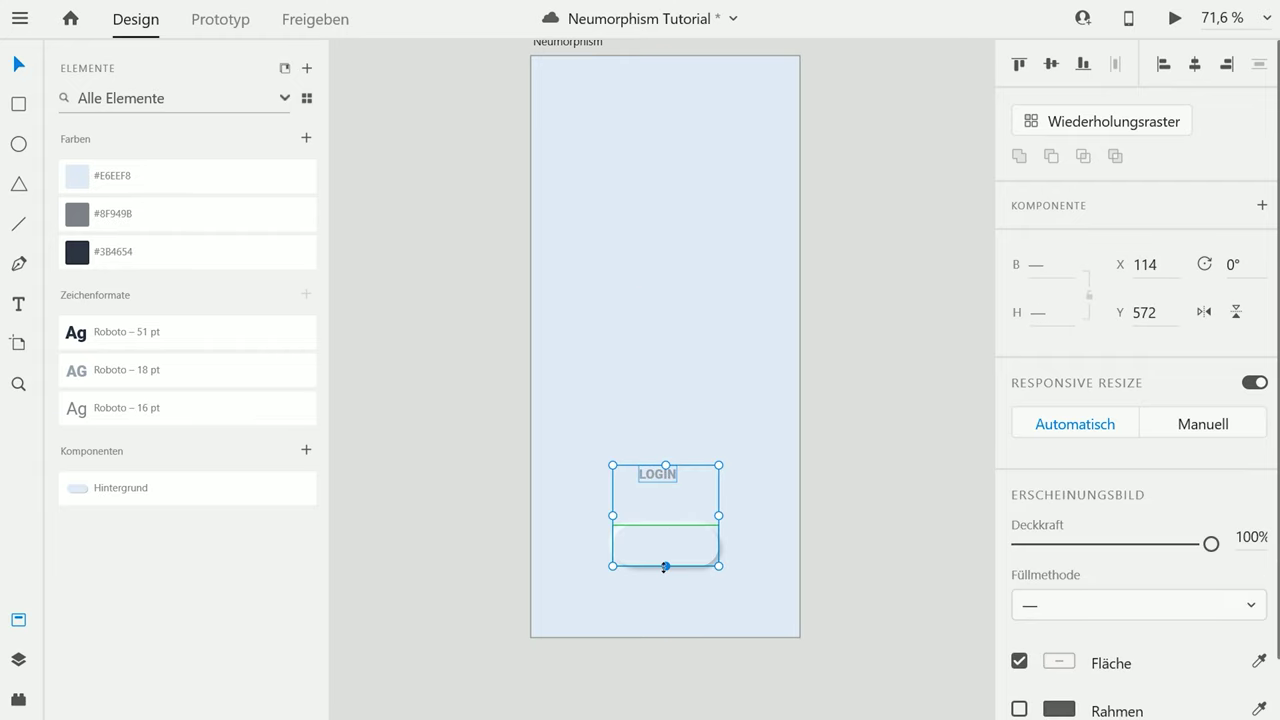
{"action": "left_click", "coordinate": [1054, 60]}
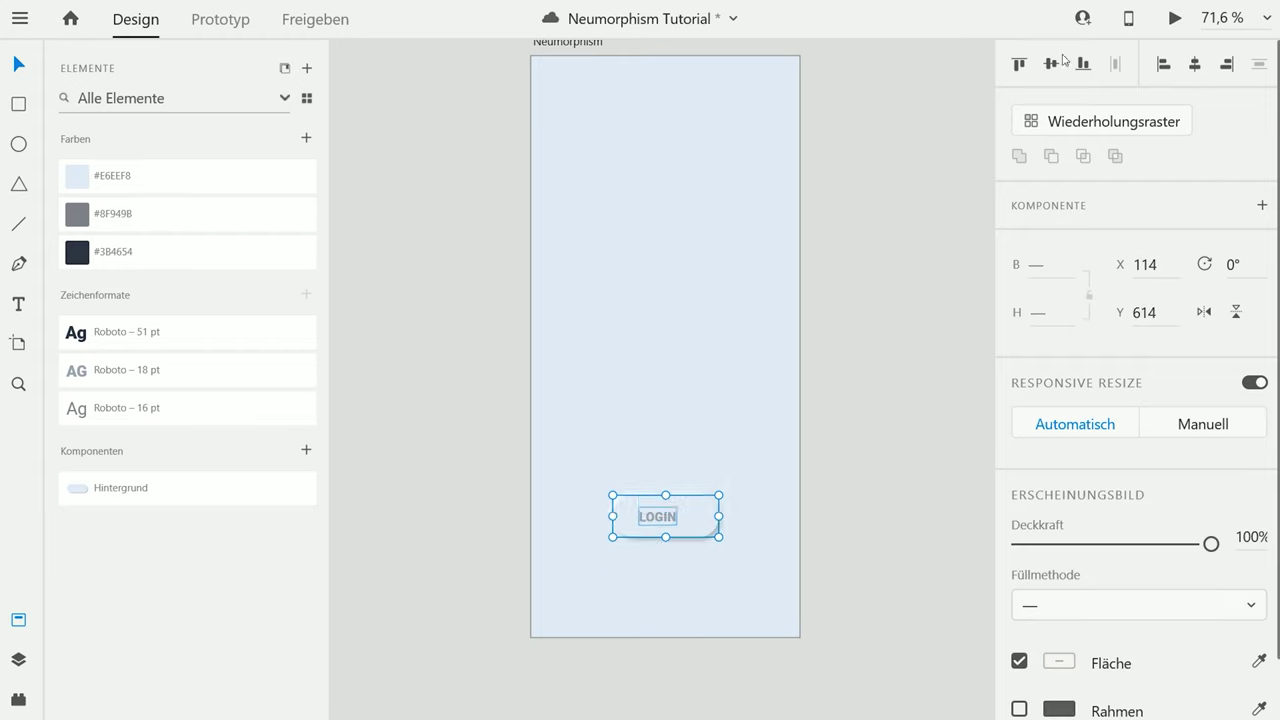
{"action": "left_click", "coordinate": [1196, 64]}
{"action": "left_click", "coordinate": [695, 298]}
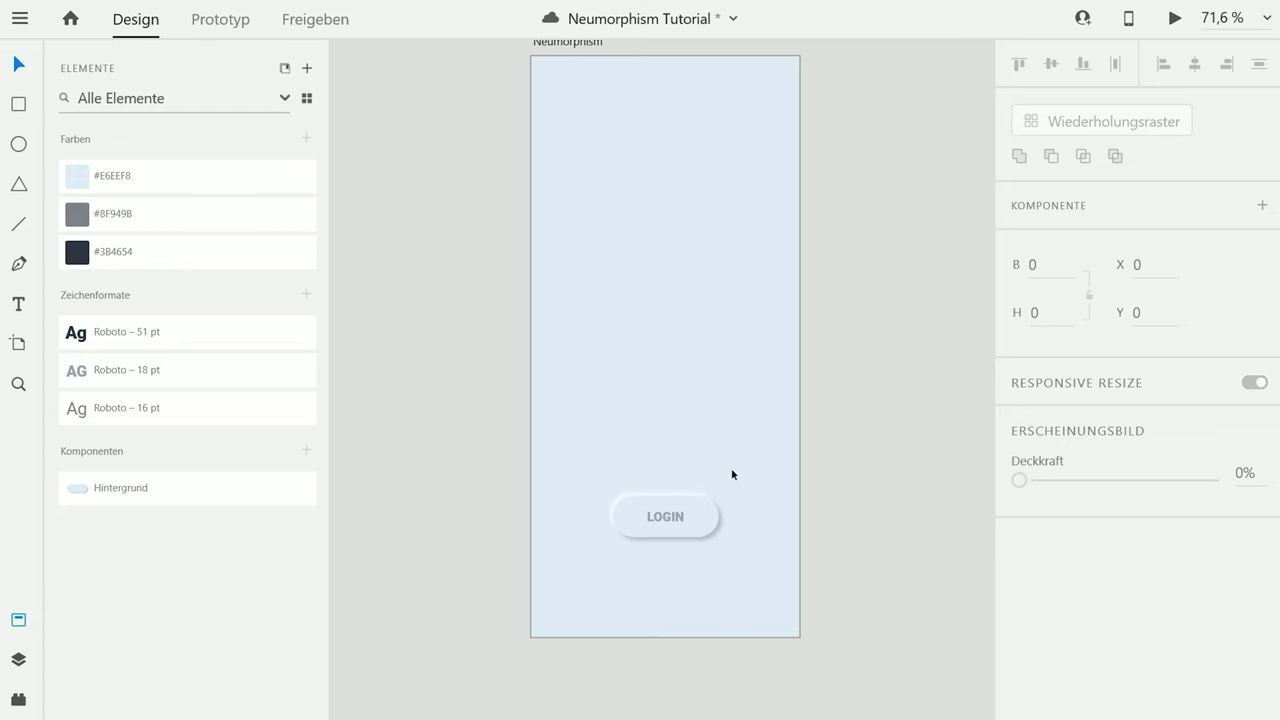
- Turn the LOGIN text and its pill shape into a component named Button
{"action": "left_click_drag", "start_coordinate": [563, 471], "coordinate": [731, 574]}
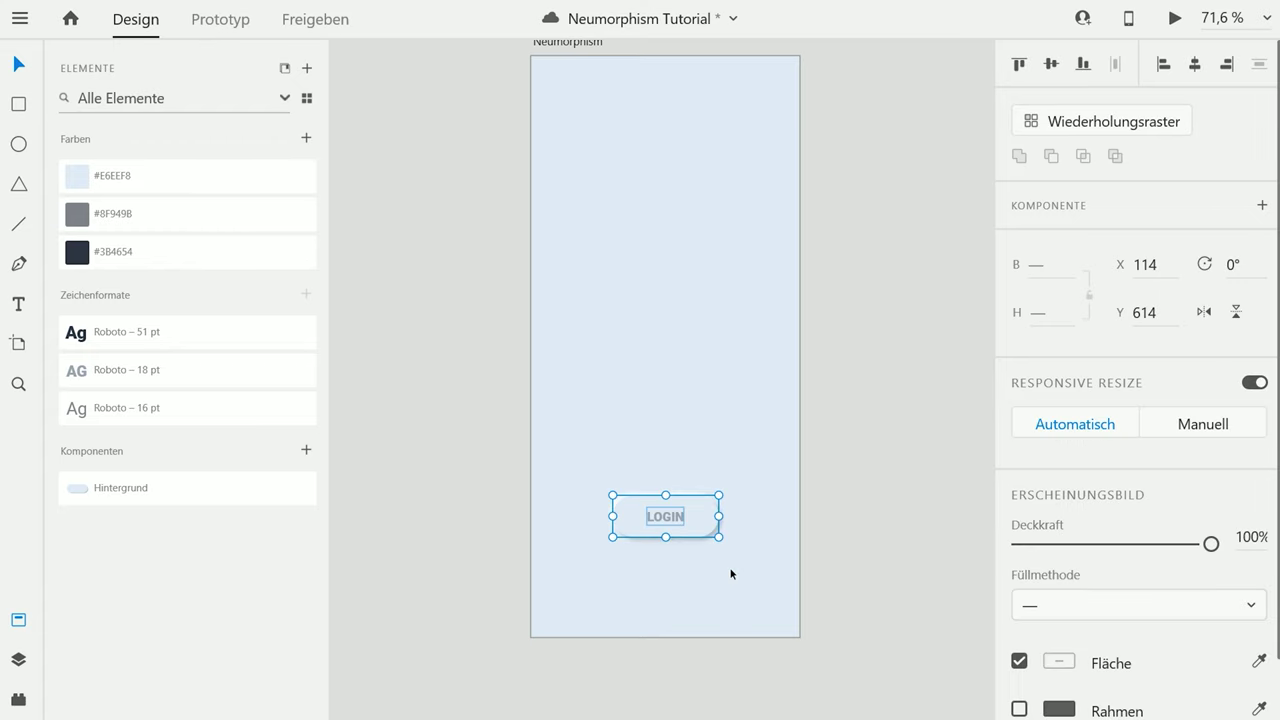
{"action": "key", "text": "ctrl+k"}
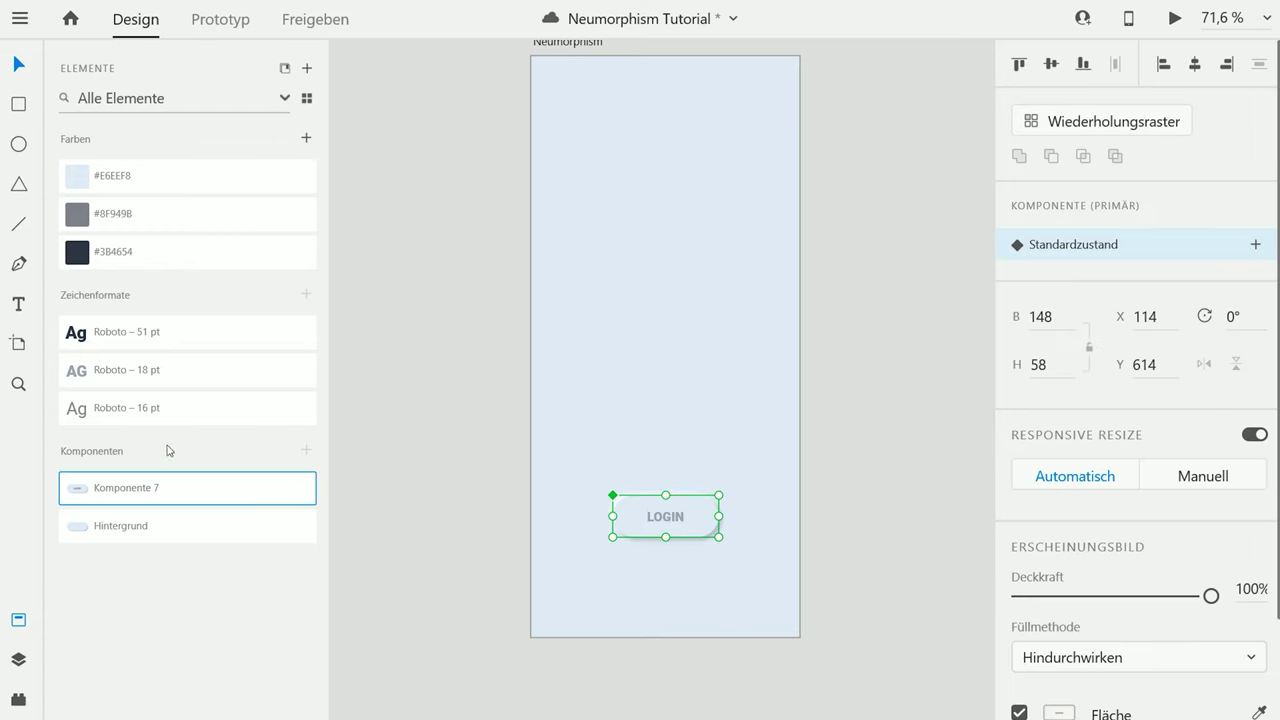
{"action": "double_click", "coordinate": [122, 489]}
{"action": "type", "text": "Button"}
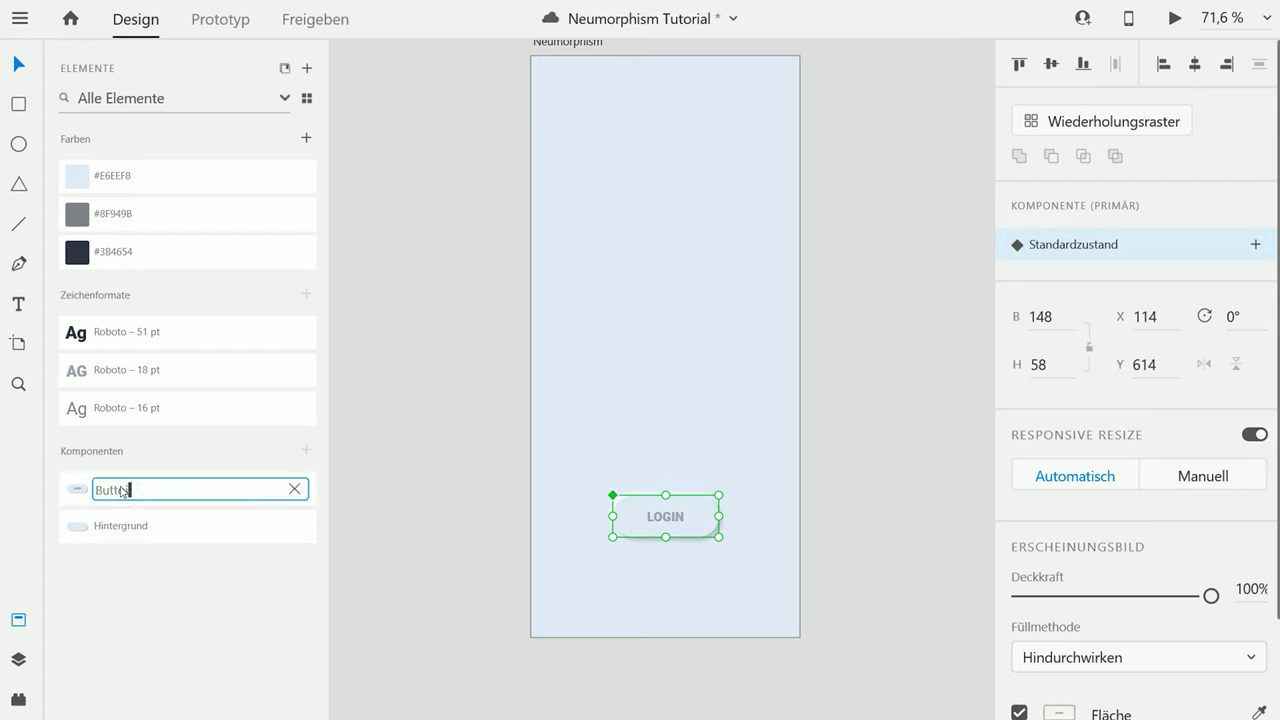
{"action": "key", "text": "Return"}
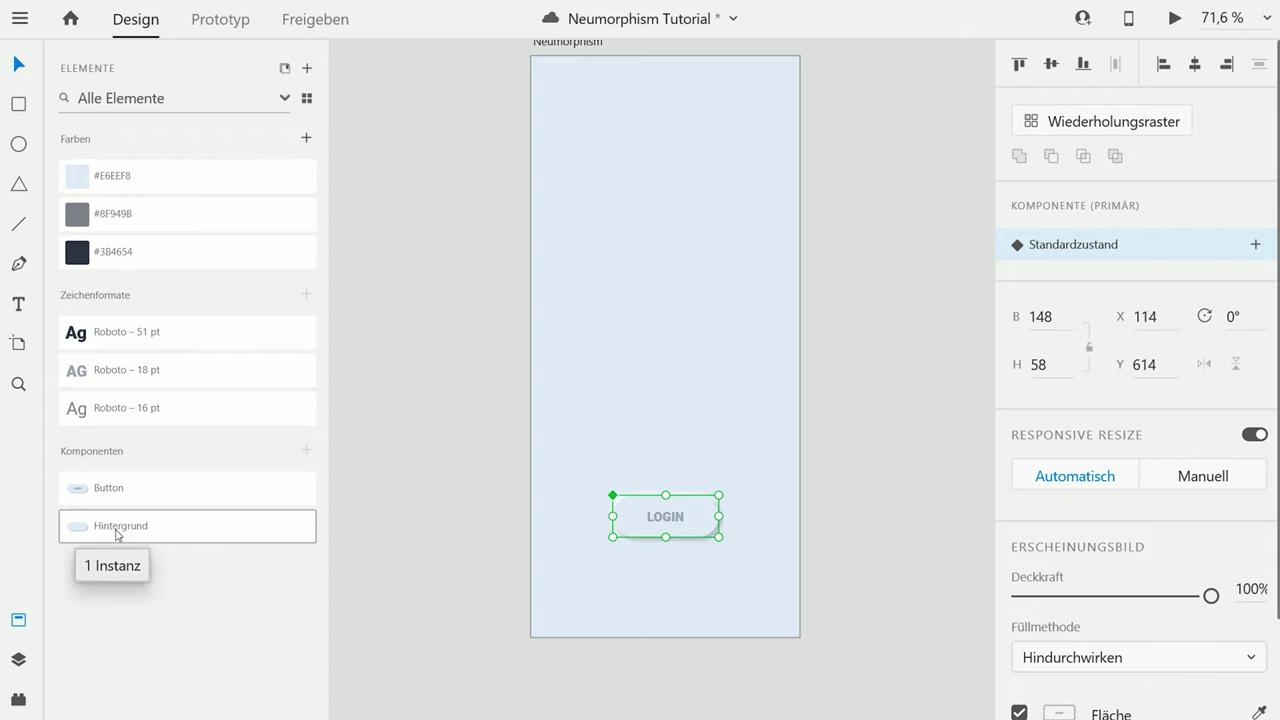
{"action": "left_click", "coordinate": [757, 466]}
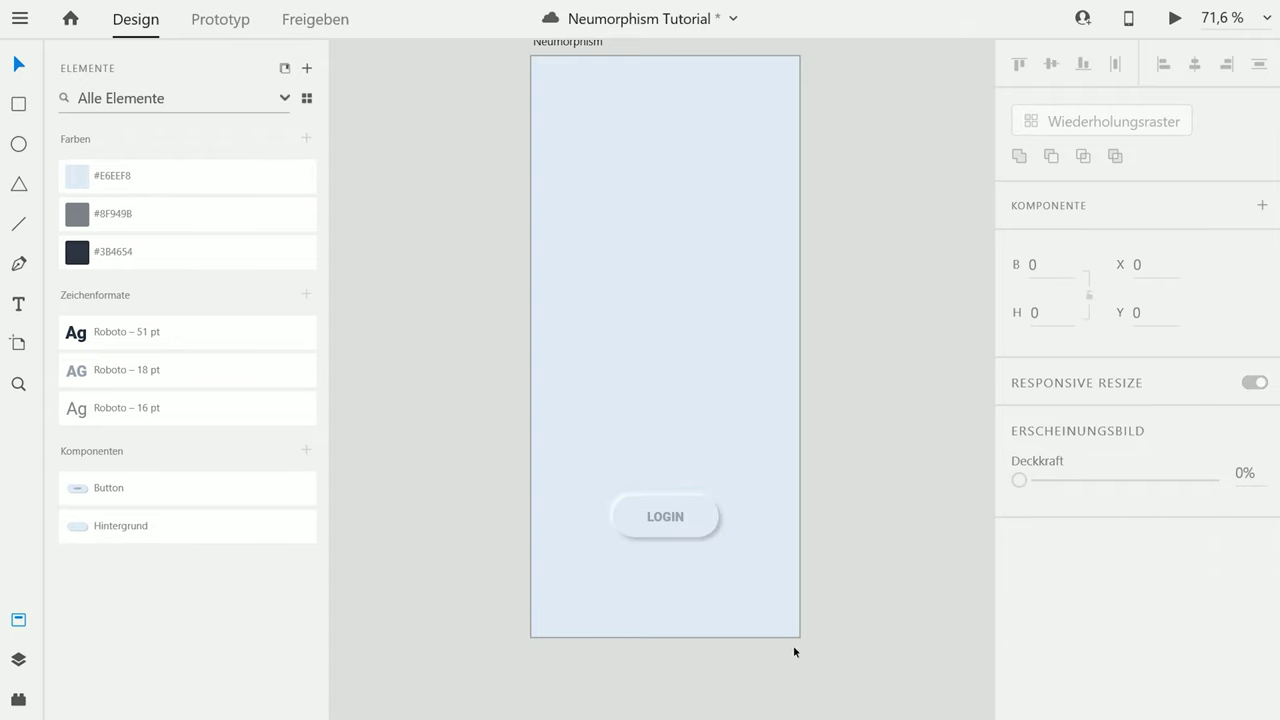
- Add the text Registrieren above the LOGIN button in the Roboto – 16 pt character style and centre it horizontally on the artboard
{"action": "left_click", "coordinate": [607, 319]}
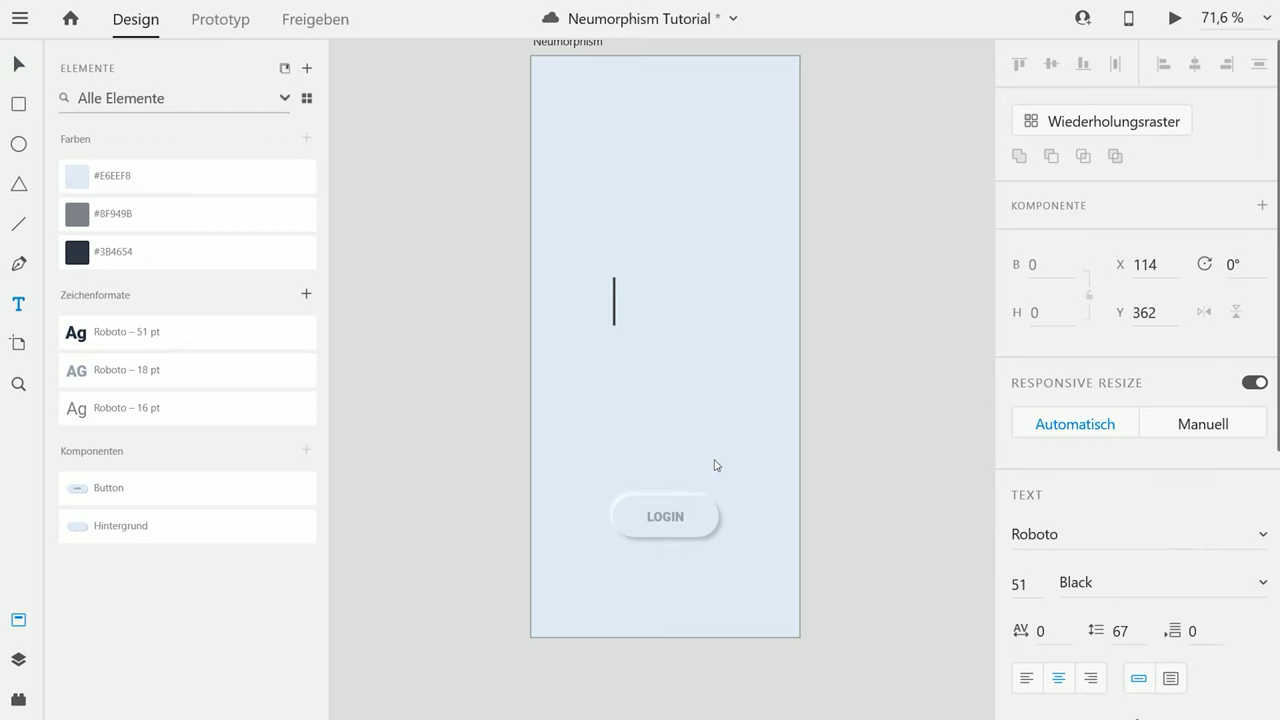
{"action": "type", "text": "L"}
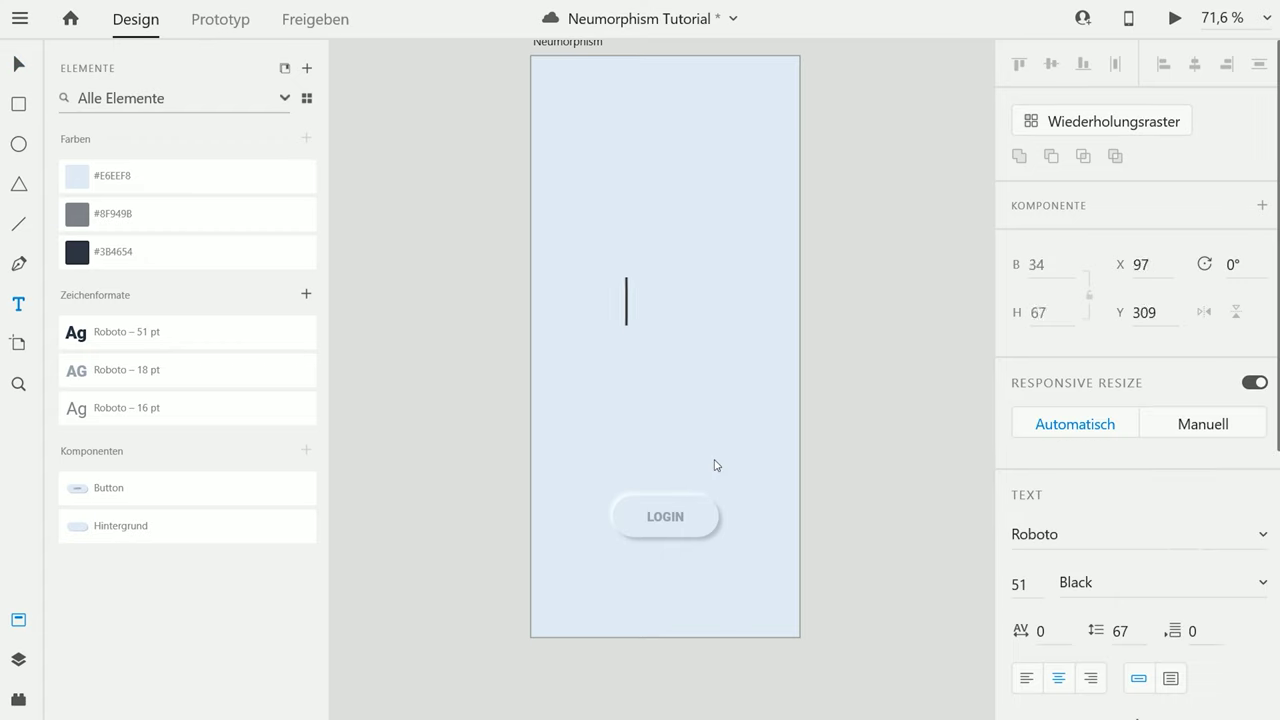
{"action": "type", "text": "OGINden"}
{"action": "left_click", "coordinate": [18, 64]}
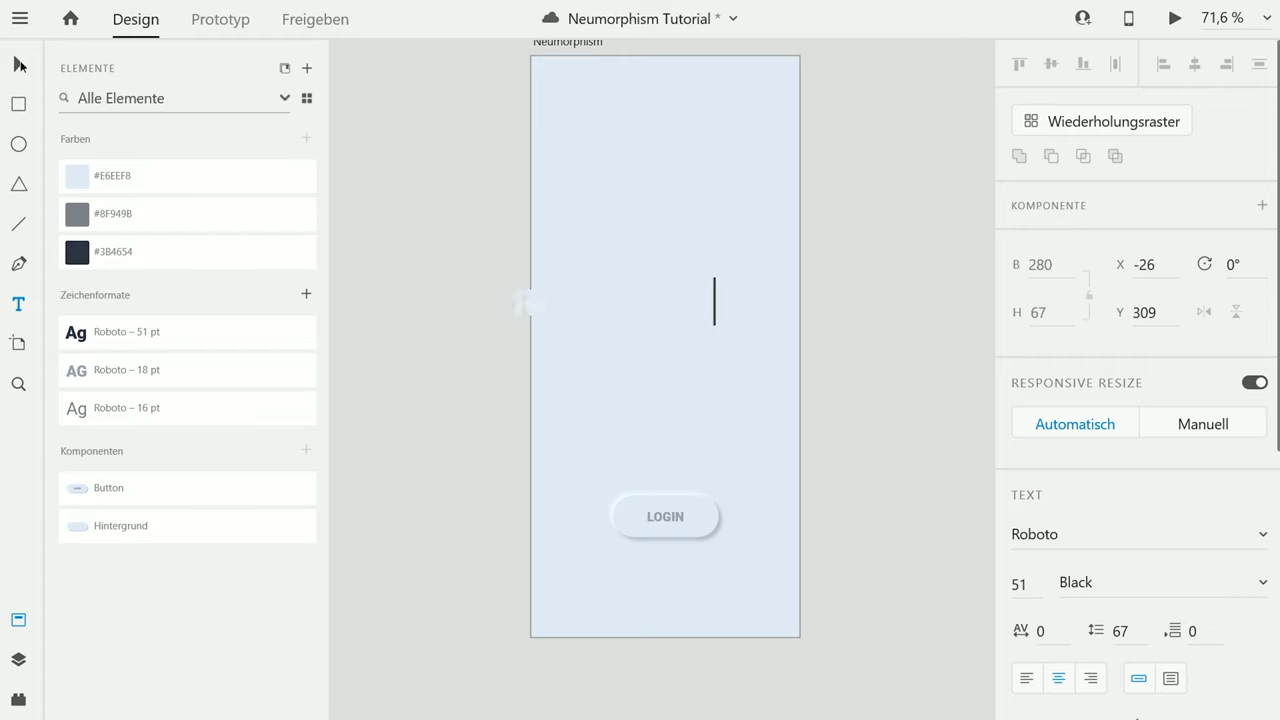
{"action": "left_click", "coordinate": [128, 418]}
{"action": "double_click", "coordinate": [622, 315]}
{"action": "type", "text": "Re"}
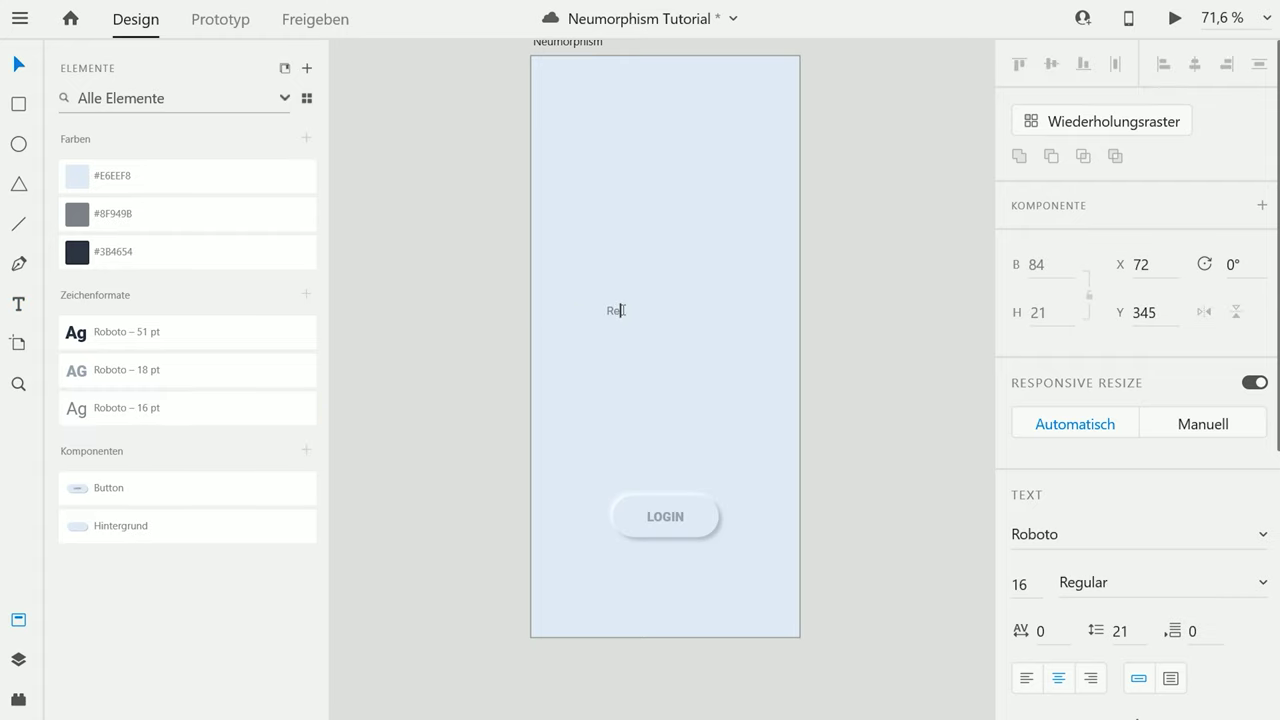
{"action": "type", "text": "gistrieren"}
{"action": "key", "text": "Escape"}
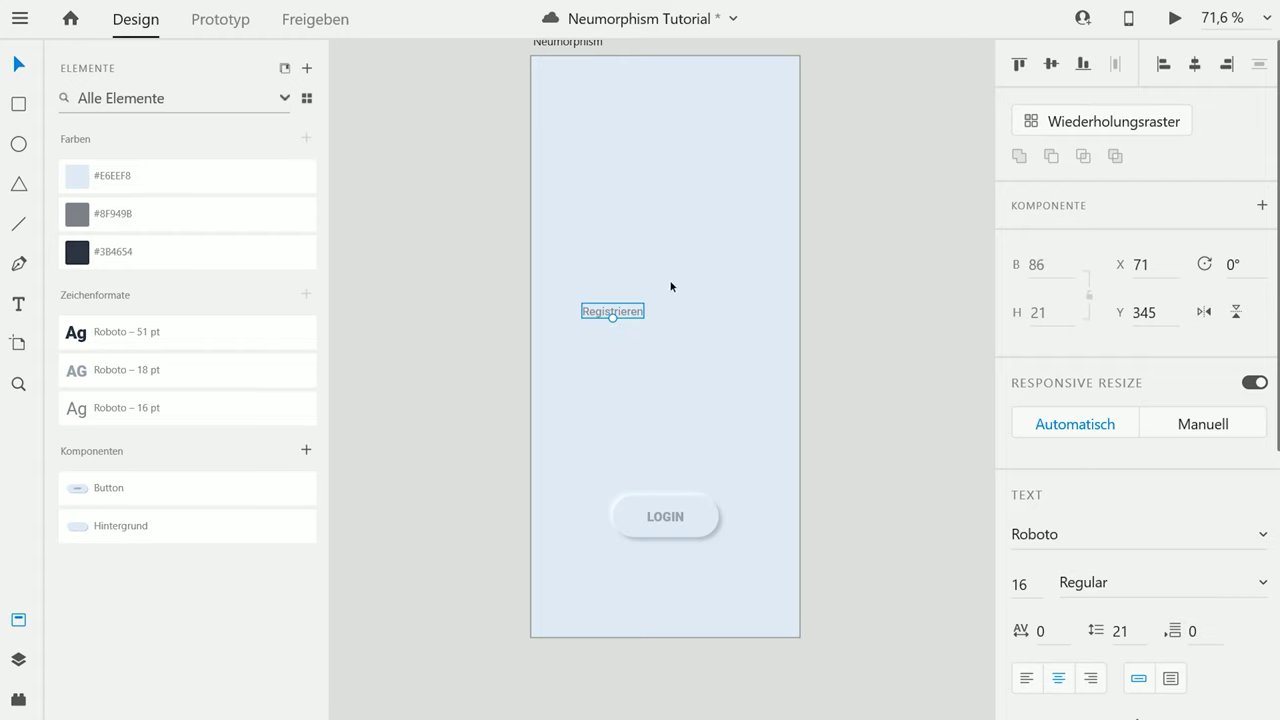
{"action": "left_click", "coordinate": [1194, 64]}
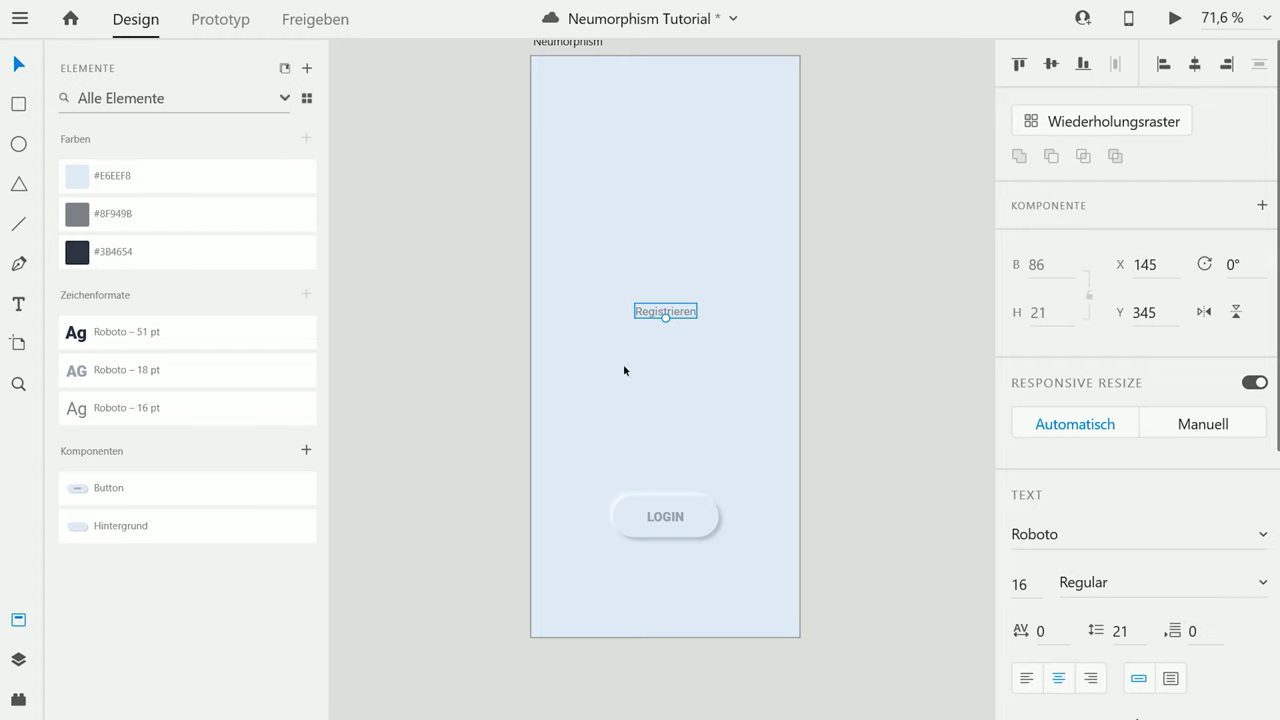
- Move the Registrieren text down so it sits directly below the LOGIN button
{"action": "left_click_drag", "start_coordinate": [690, 314], "coordinate": [690, 561]}
{"action": "left_click", "coordinate": [566, 459]}
{"action": "left_click_drag", "start_coordinate": [566, 459], "coordinate": [765, 587]}
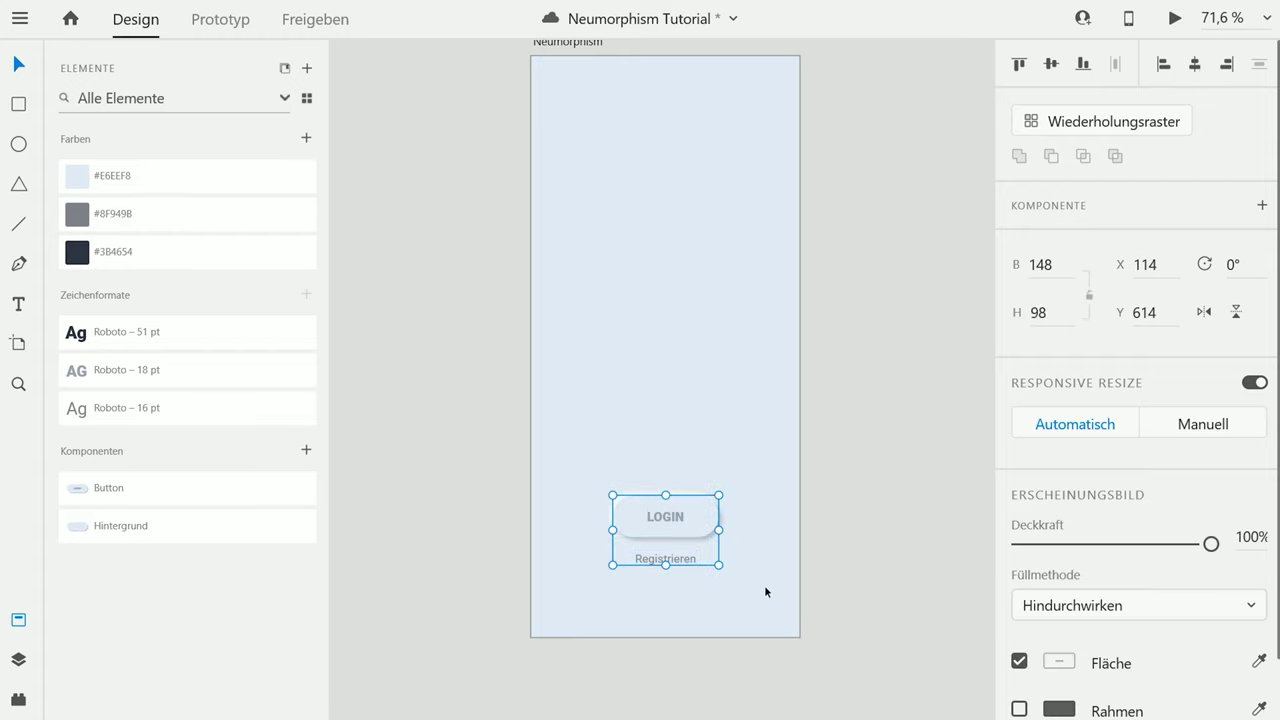
{"action": "left_click", "coordinate": [685, 396]}
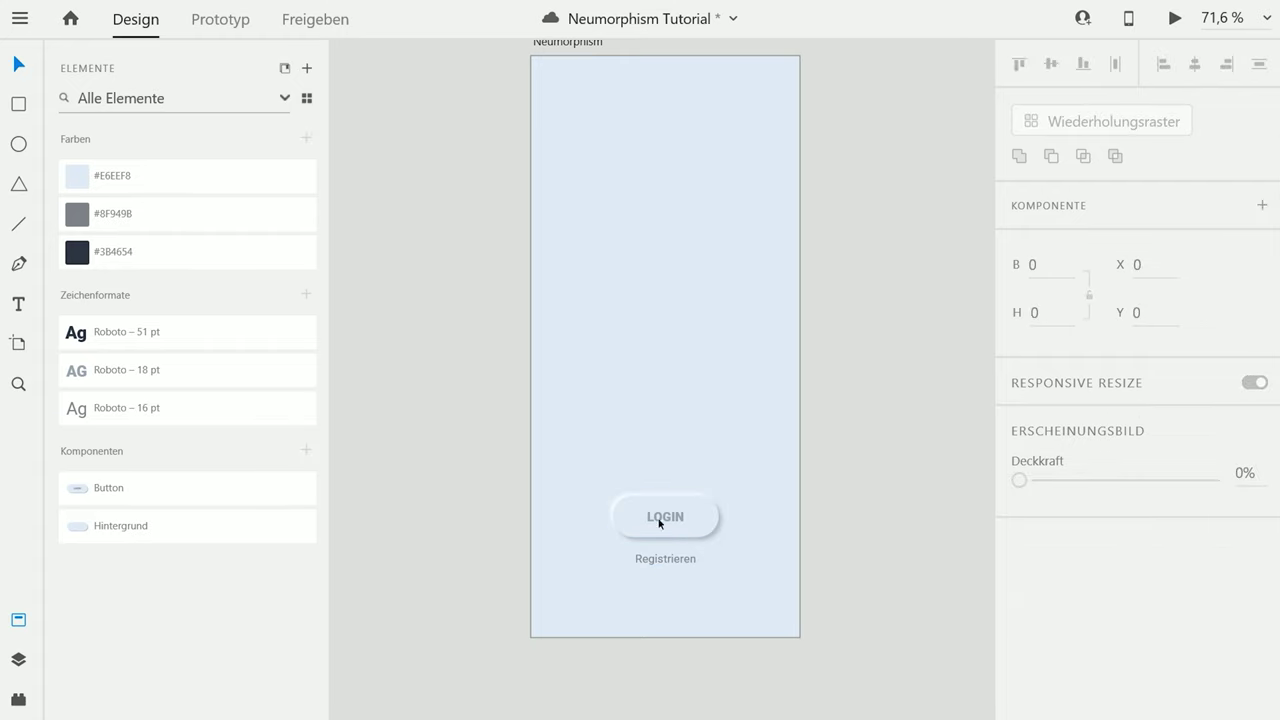
- Inspect the LOGIN button and Registrieren text up close and save the document
{"action": "scroll", "coordinate": [704, 541], "scroll_direction": "up", "scroll_amount": 5}
{"action": "scroll", "coordinate": [714, 534], "scroll_direction": "down", "scroll_amount": 2}
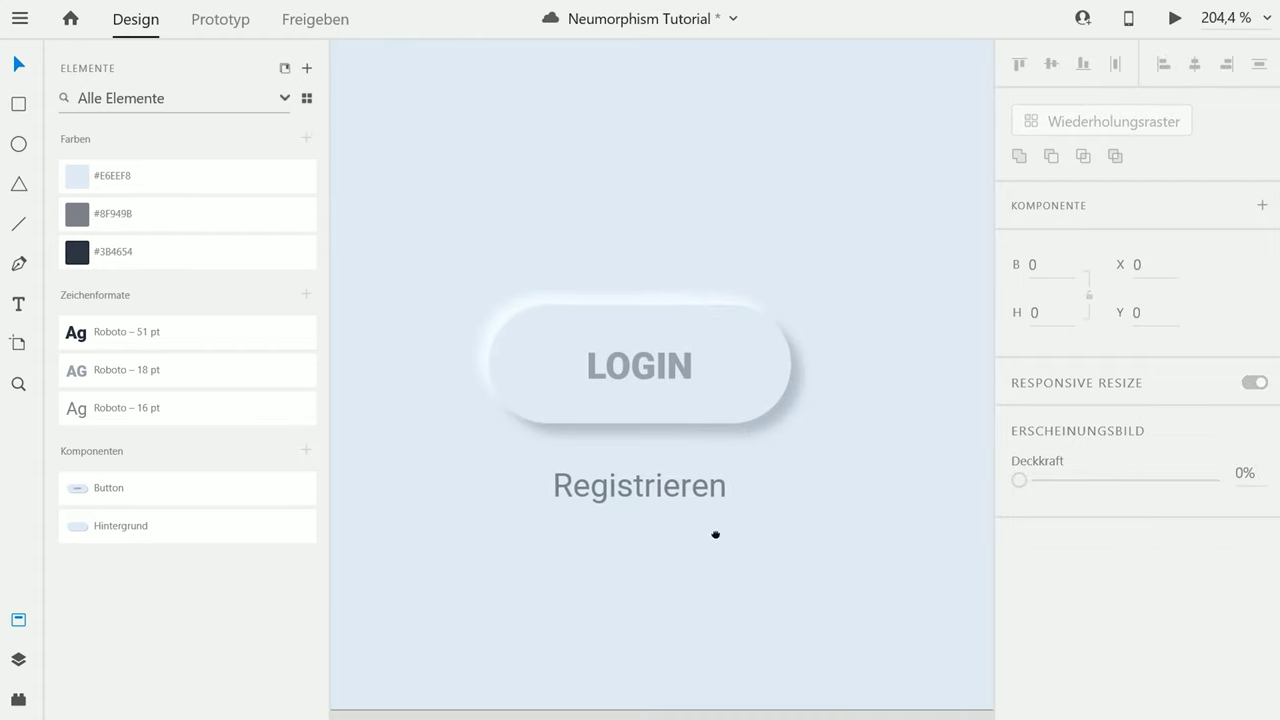
{"action": "scroll", "coordinate": [520, 369], "scroll_direction": "left", "scroll_amount": 1}
{"action": "scroll", "coordinate": [930, 463], "scroll_direction": "down", "scroll_amount": 5}
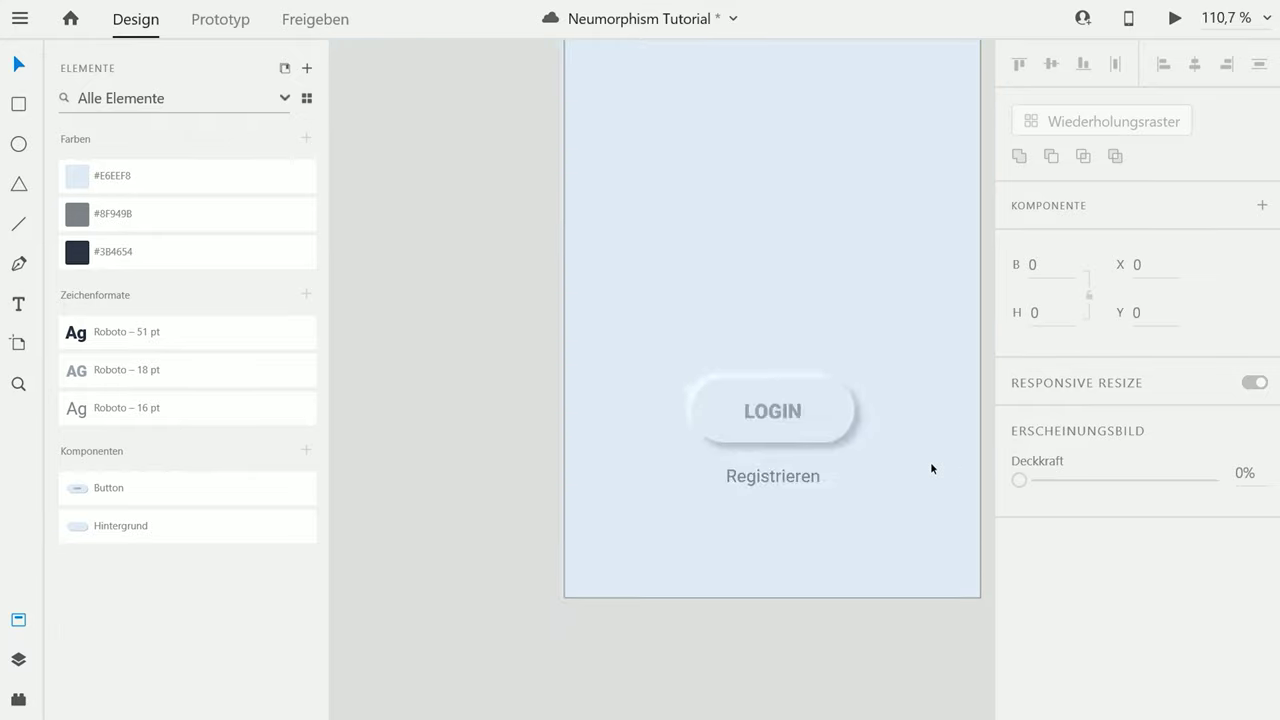
{"action": "scroll", "coordinate": [789, 454], "scroll_direction": "up", "scroll_amount": 2}
{"action": "scroll", "coordinate": [789, 454], "scroll_direction": "right", "scroll_amount": 2}
{"action": "key", "text": "ctrl+s"}
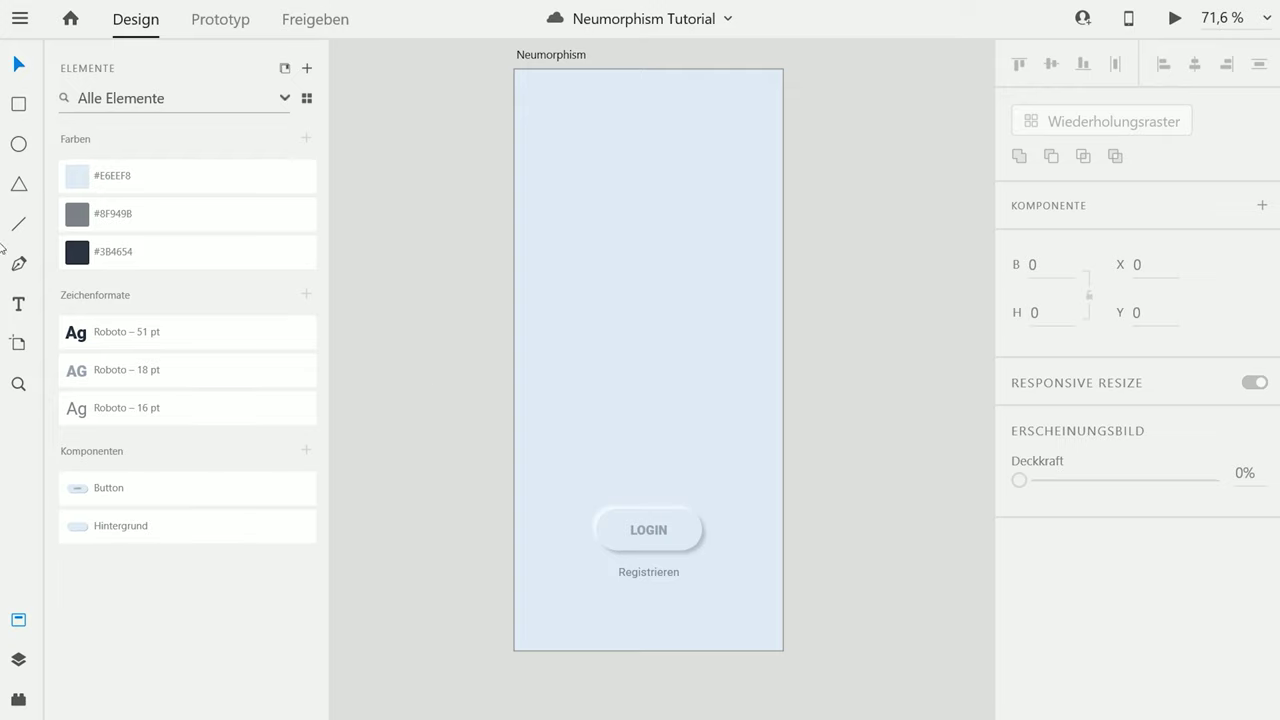
- Draw a circle on the artboard above the LOGIN button and enlarge it to about 376 px, spanning the artboard's full width
{"action": "left_click", "coordinate": [28, 146]}
{"action": "left_click_drag", "start_coordinate": [537, 196], "coordinate": [755, 430]}
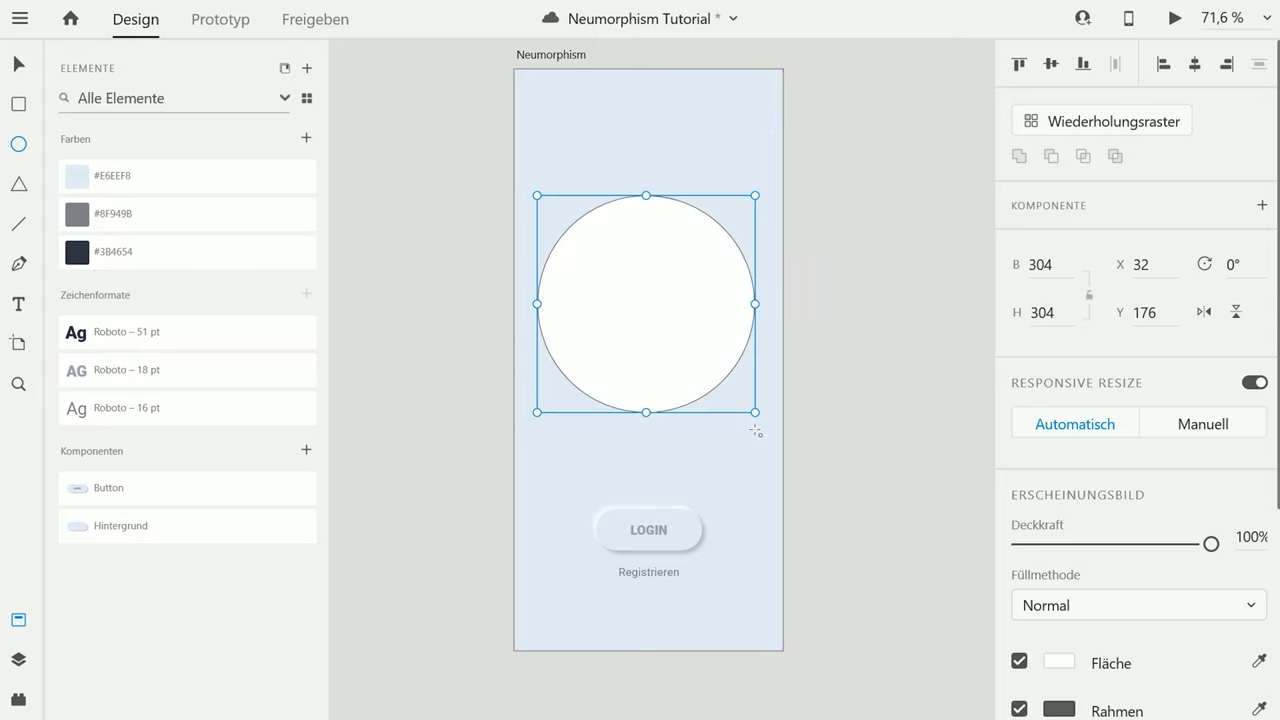
{"action": "left_click_drag", "start_coordinate": [660, 294], "coordinate": [665, 292]}
{"action": "left_click_drag", "start_coordinate": [759, 195], "coordinate": [784, 169]}
- Remove the circle's border and fill it with the saved colour #E6EEF8
{"action": "scroll", "coordinate": [1043, 654], "scroll_direction": "down", "scroll_amount": 3}
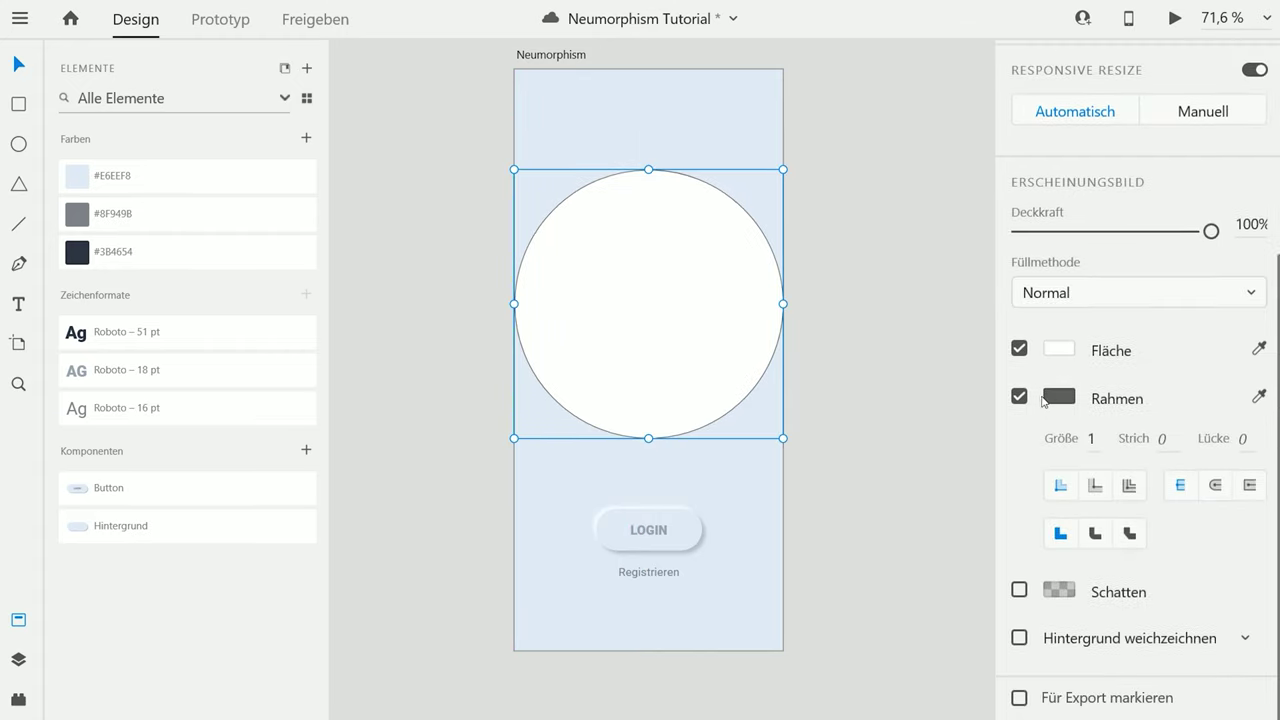
{"action": "left_click", "coordinate": [1019, 396]}
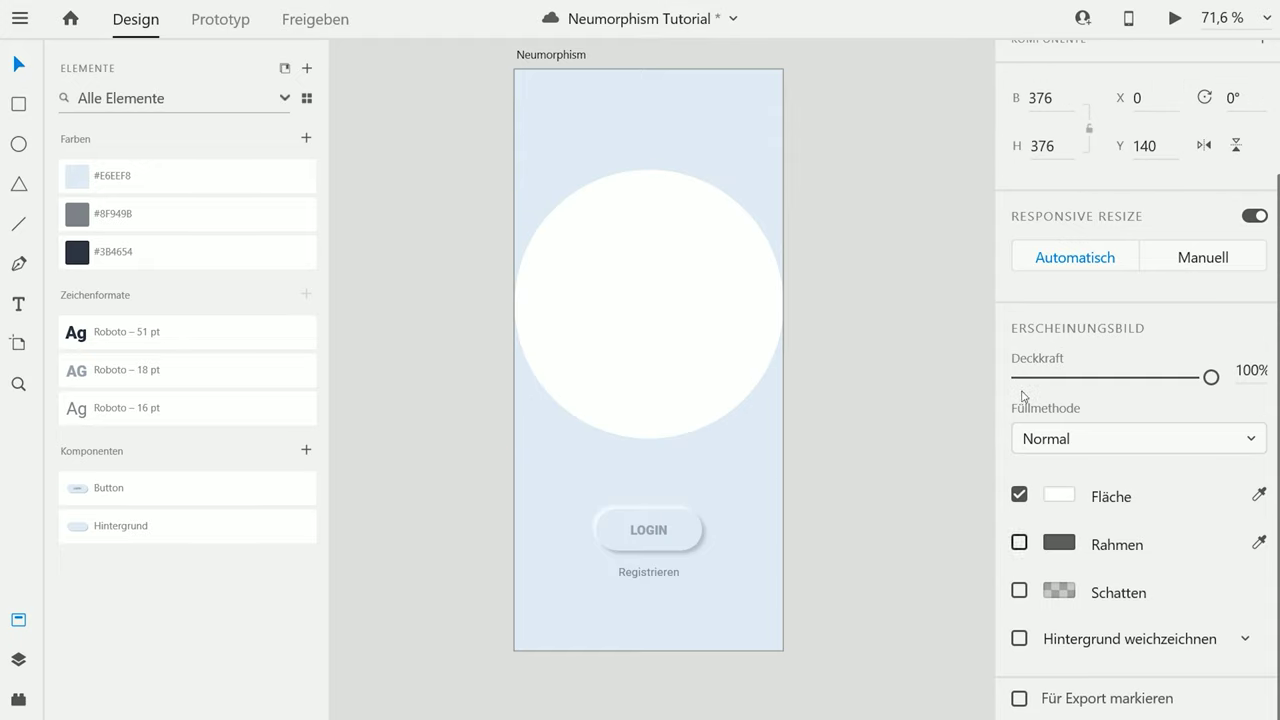
{"action": "left_click", "coordinate": [166, 175]}
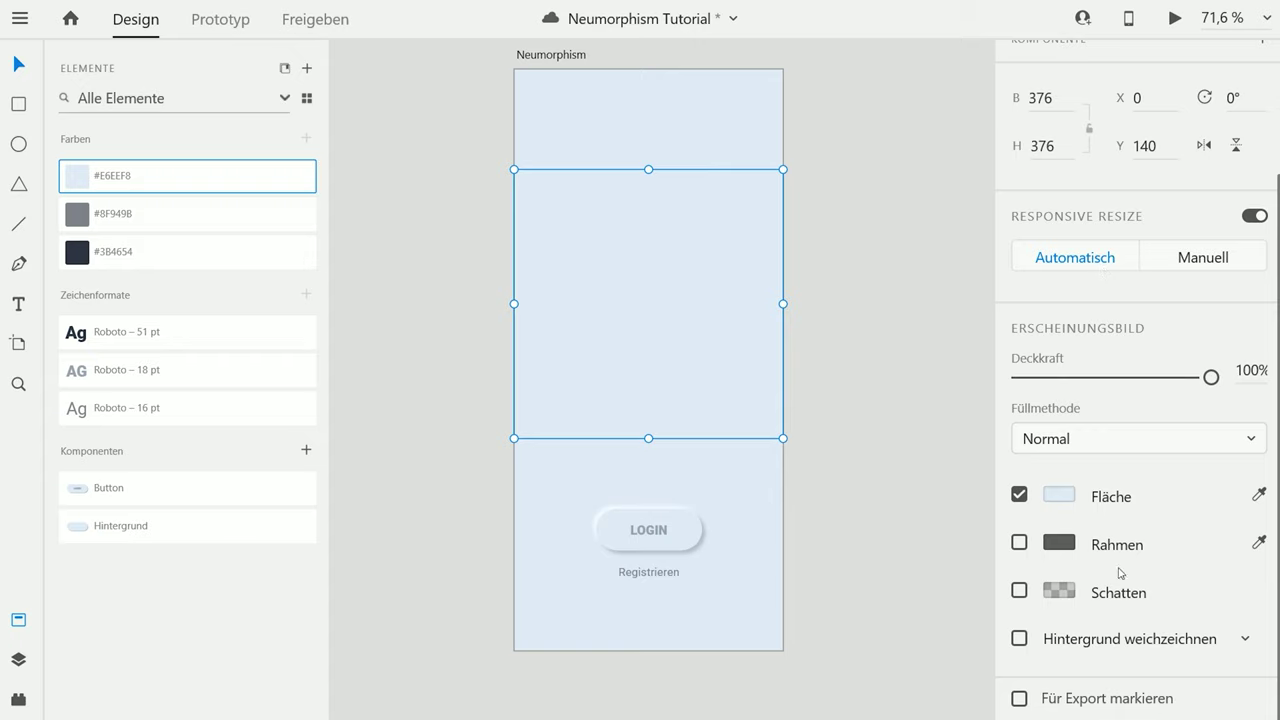
- Enable a shadow on the circle with X 5, Y 5 and blur 5
{"action": "left_click", "coordinate": [1019, 590]}
{"action": "left_click", "coordinate": [1066, 632]}
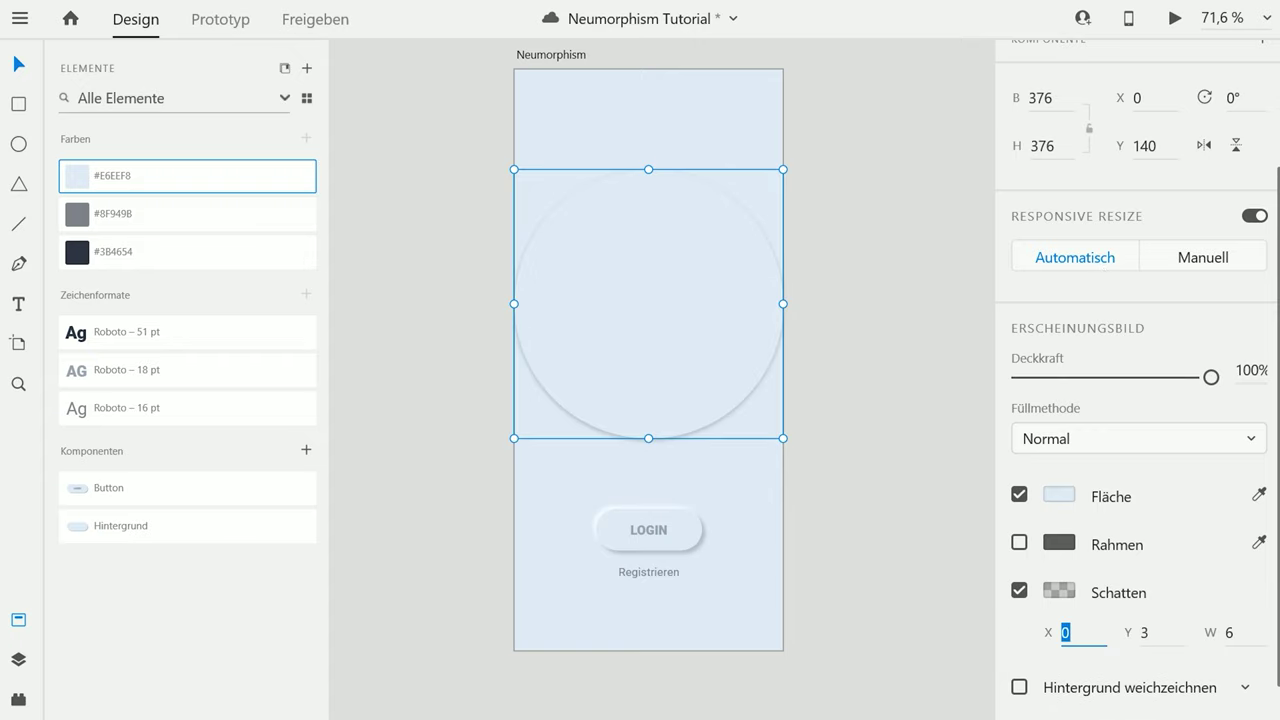
{"action": "type", "text": "5"}
{"action": "left_click", "coordinate": [1143, 632]}
{"action": "type", "text": "5"}
{"action": "left_click", "coordinate": [1228, 634]}
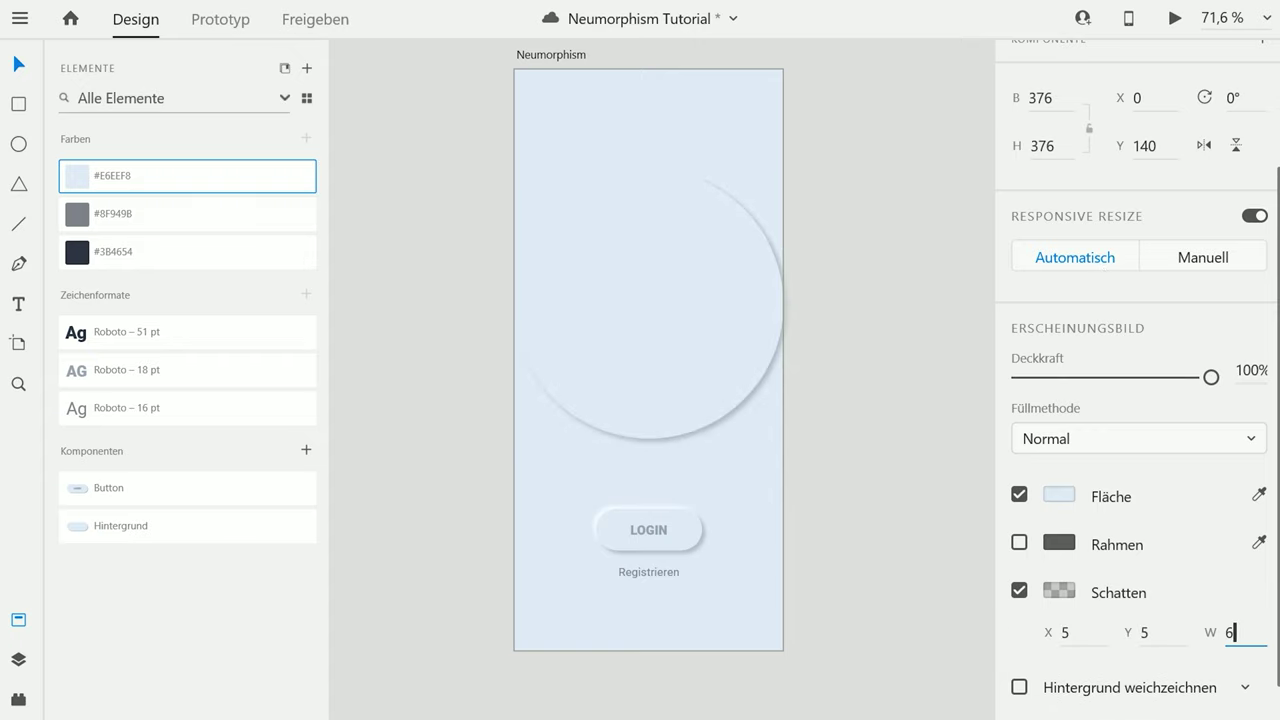
{"action": "left_click_drag", "start_coordinate": [1238, 632], "coordinate": [1193, 625]}
{"action": "type", "text": "5"}
- Sample the artboard's background for the circle's shadow colour and darken it to #BCC6D2
{"action": "left_click", "coordinate": [1059, 591]}
{"action": "left_click", "coordinate": [988, 643]}
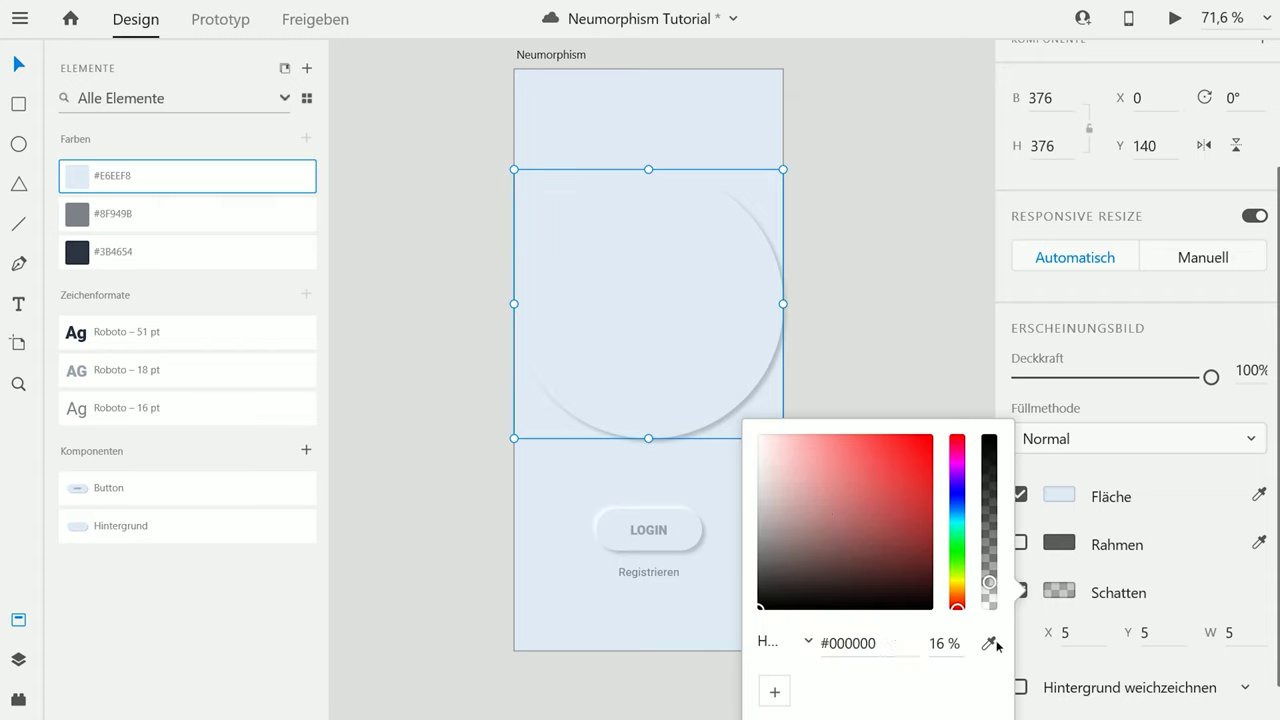
{"action": "left_click", "coordinate": [623, 491]}
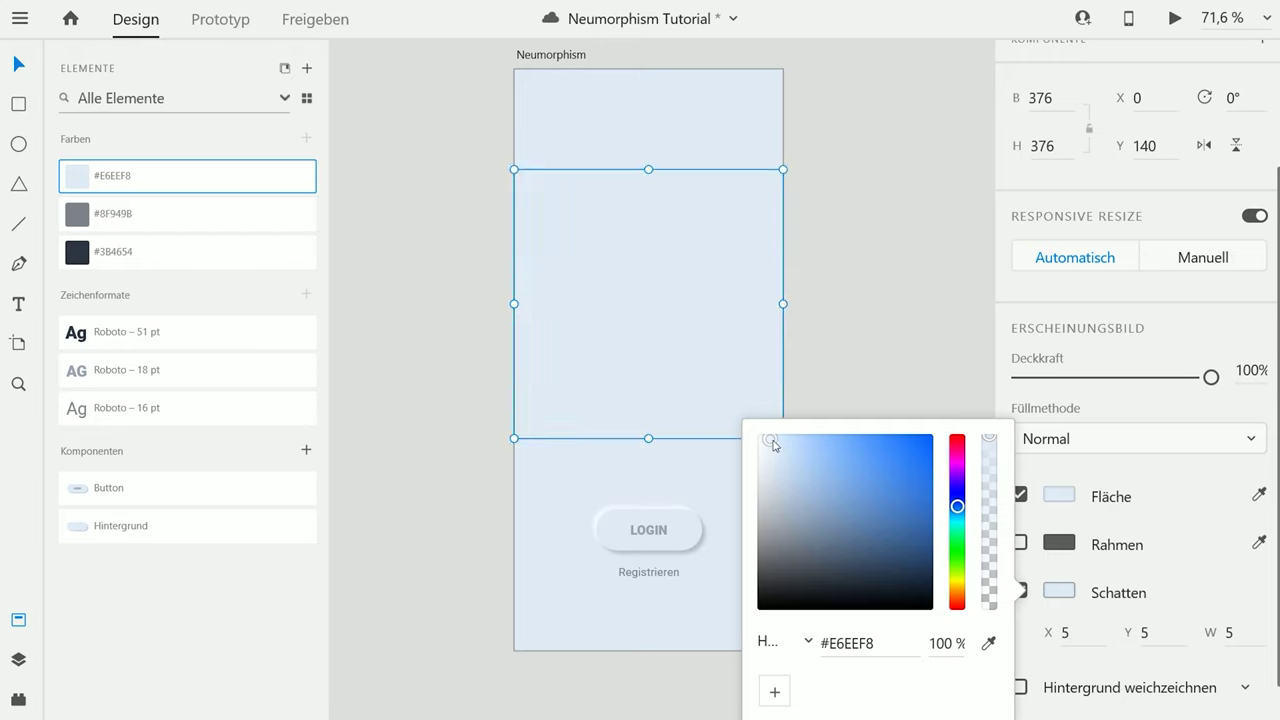
{"action": "left_click_drag", "start_coordinate": [770, 447], "coordinate": [776, 466]}
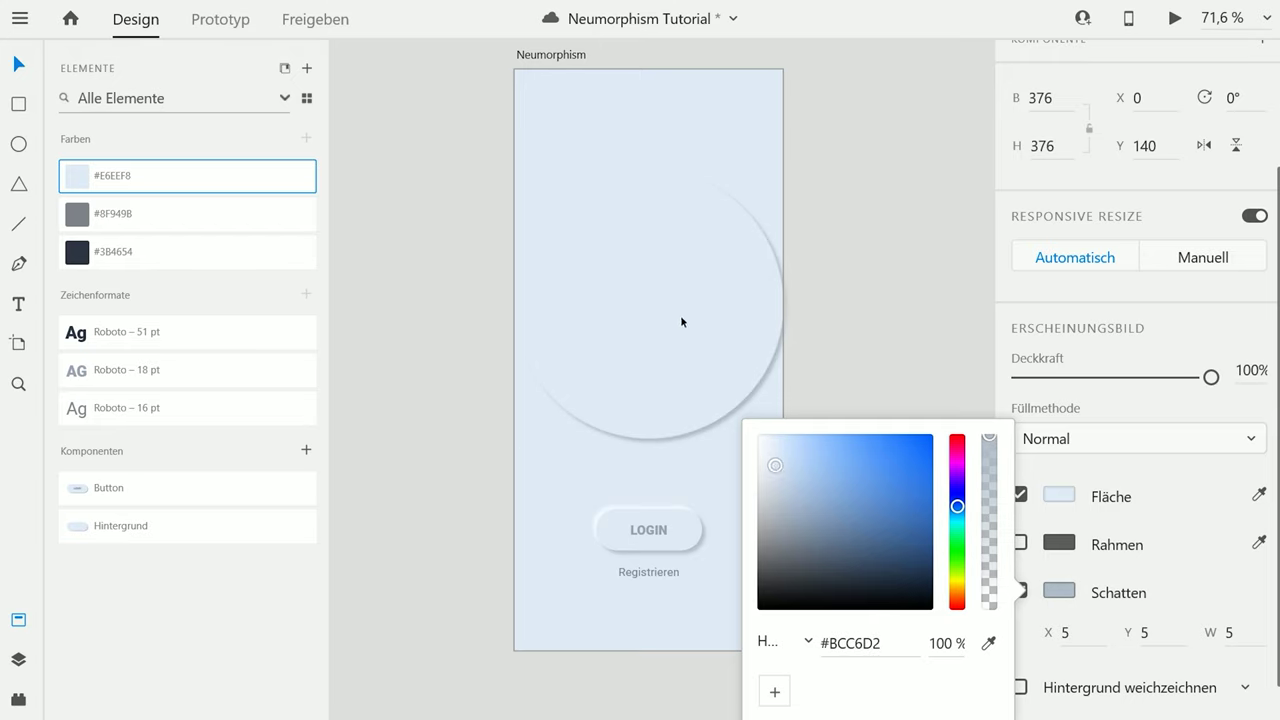
- Duplicate the circle in place and set the copy's shadow offsets to X -5 and Y -5
{"action": "left_click", "coordinate": [675, 280]}
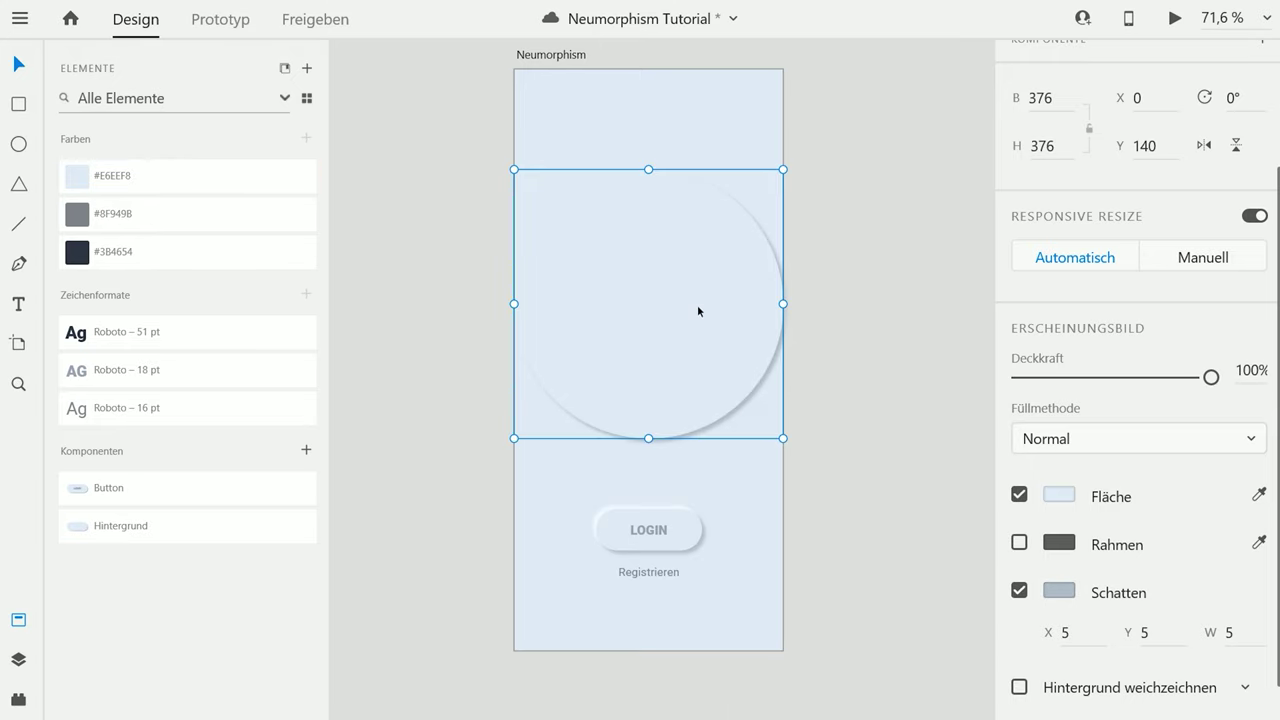
{"action": "scroll", "coordinate": [1100, 643], "scroll_direction": "down", "scroll_amount": 3}
{"action": "left_click", "coordinate": [1066, 583]}
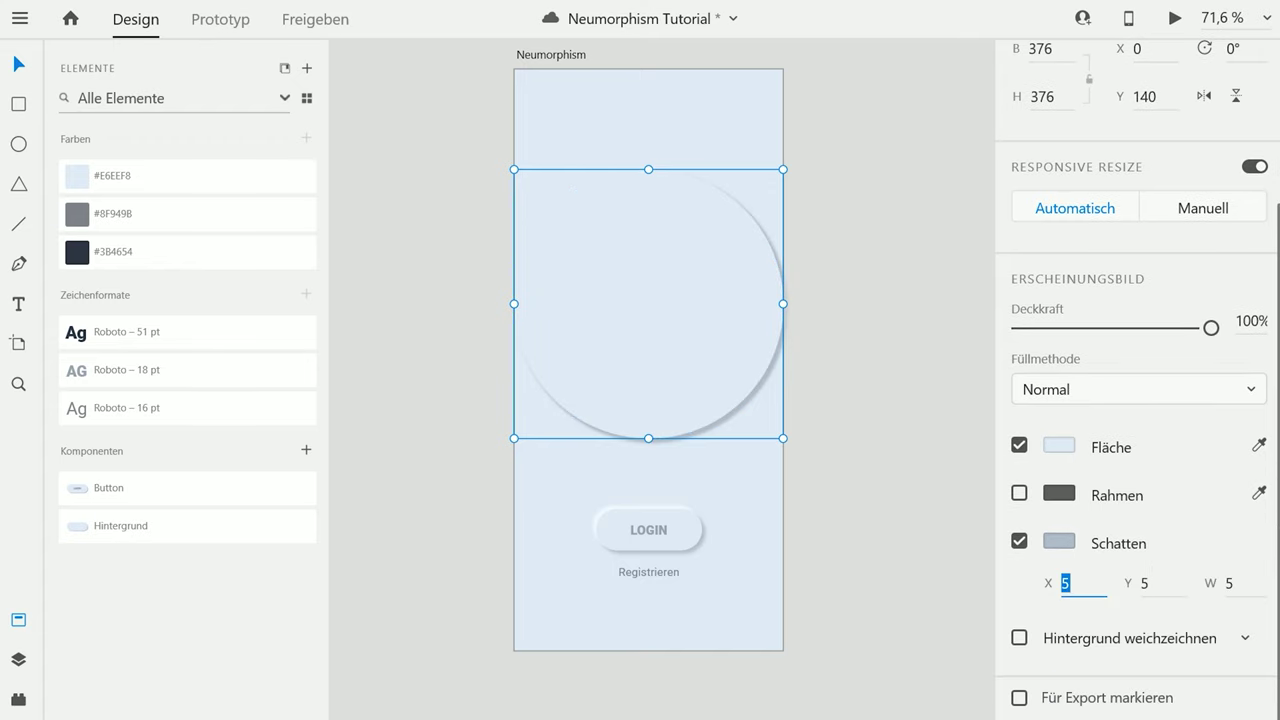
{"action": "type", "text": "-5"}
{"action": "key", "text": "Tab"}
{"action": "type", "text": "-5"}
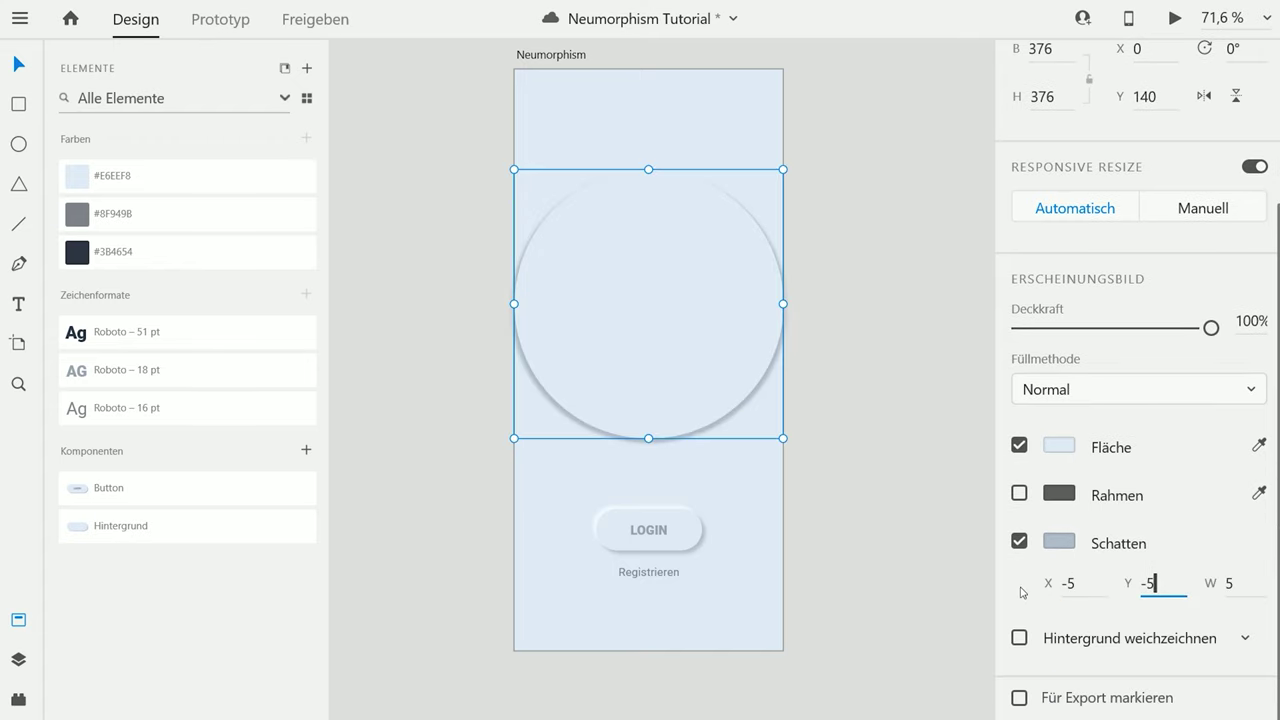
{"action": "left_click", "coordinate": [1194, 543]}
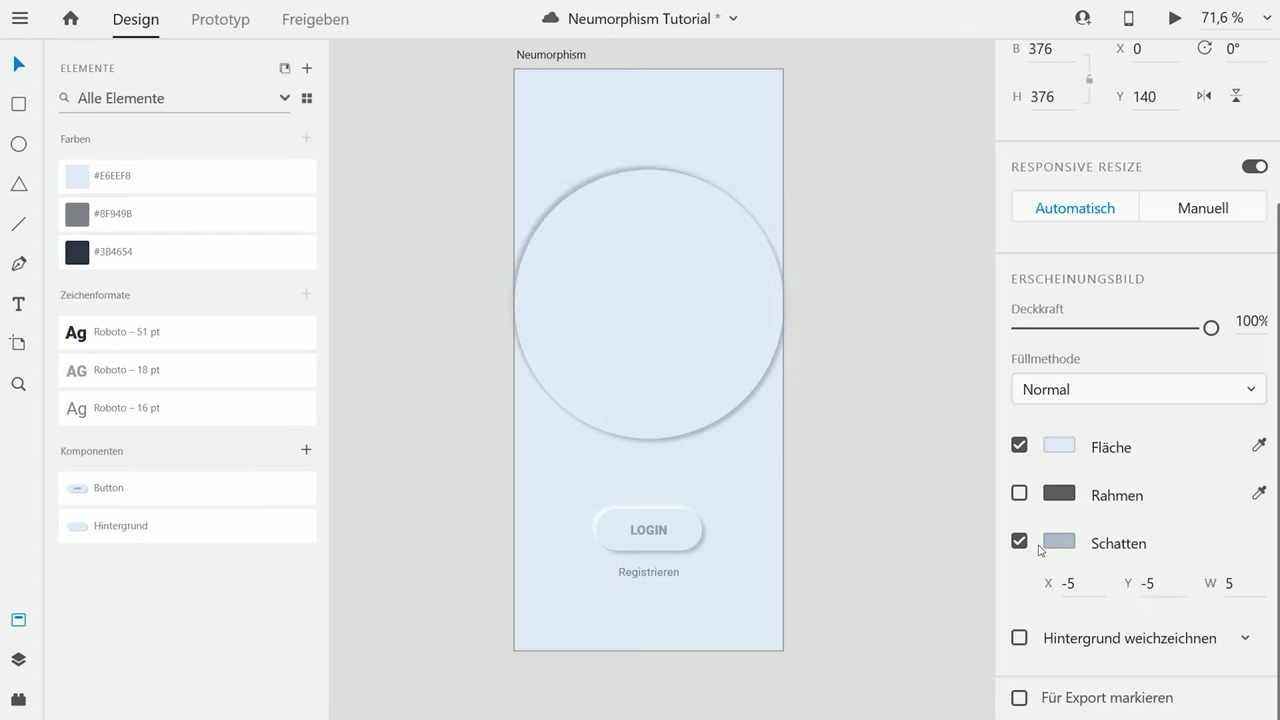
- Sample the artboard's background for the copied circle's shadow colour and lighten it to #FBFDFF
{"action": "left_click", "coordinate": [1057, 544]}
{"action": "left_click", "coordinate": [988, 613]}
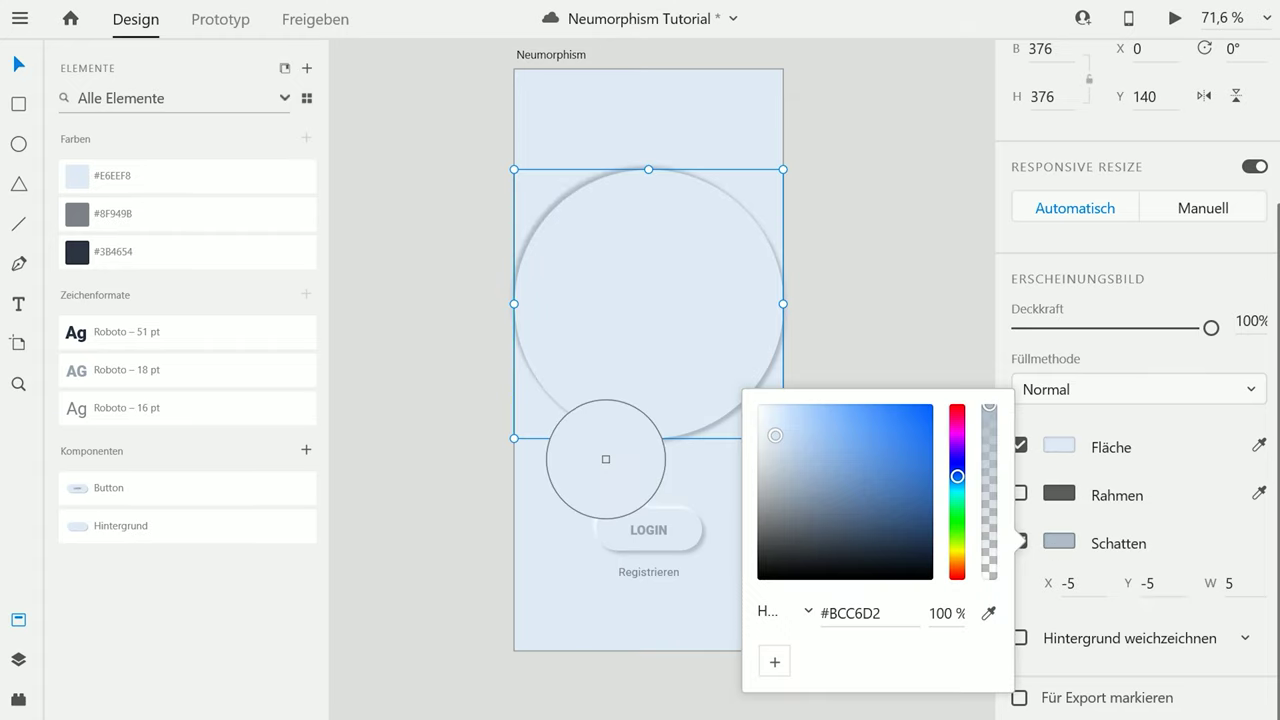
{"action": "left_click", "coordinate": [607, 462]}
{"action": "left_click_drag", "start_coordinate": [773, 411], "coordinate": [763, 409]}
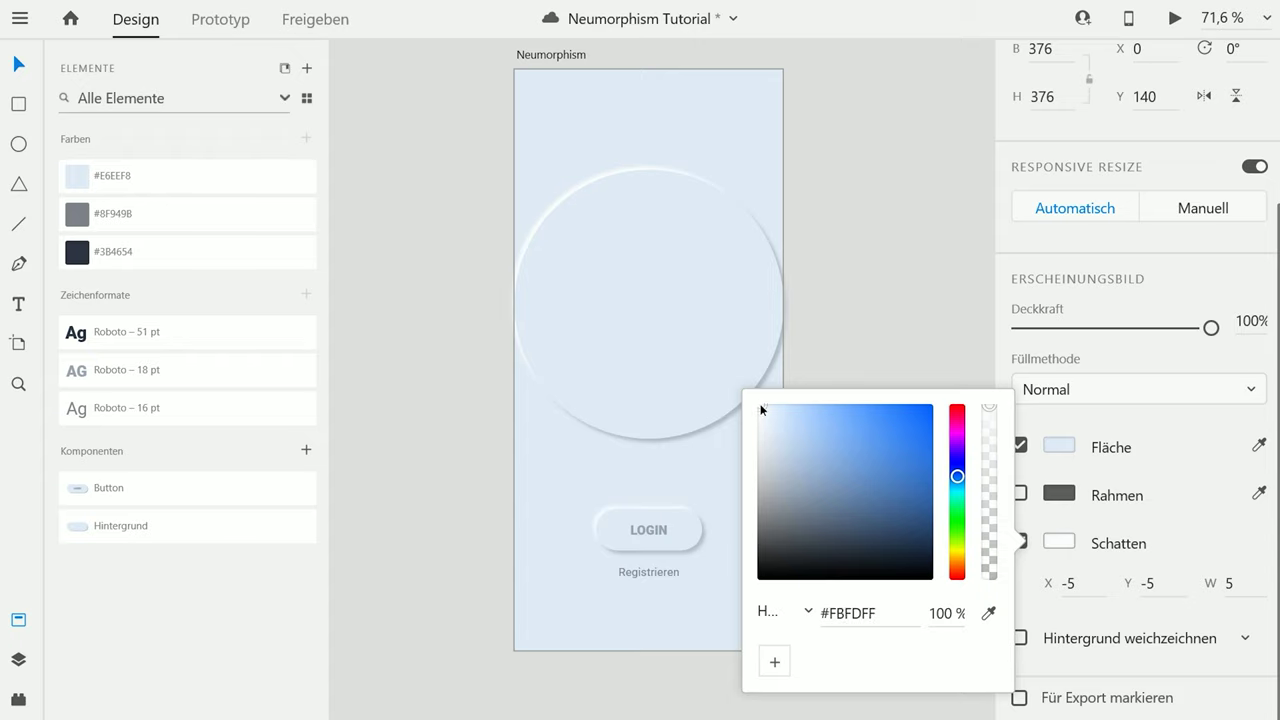
{"action": "left_click", "coordinate": [686, 273]}
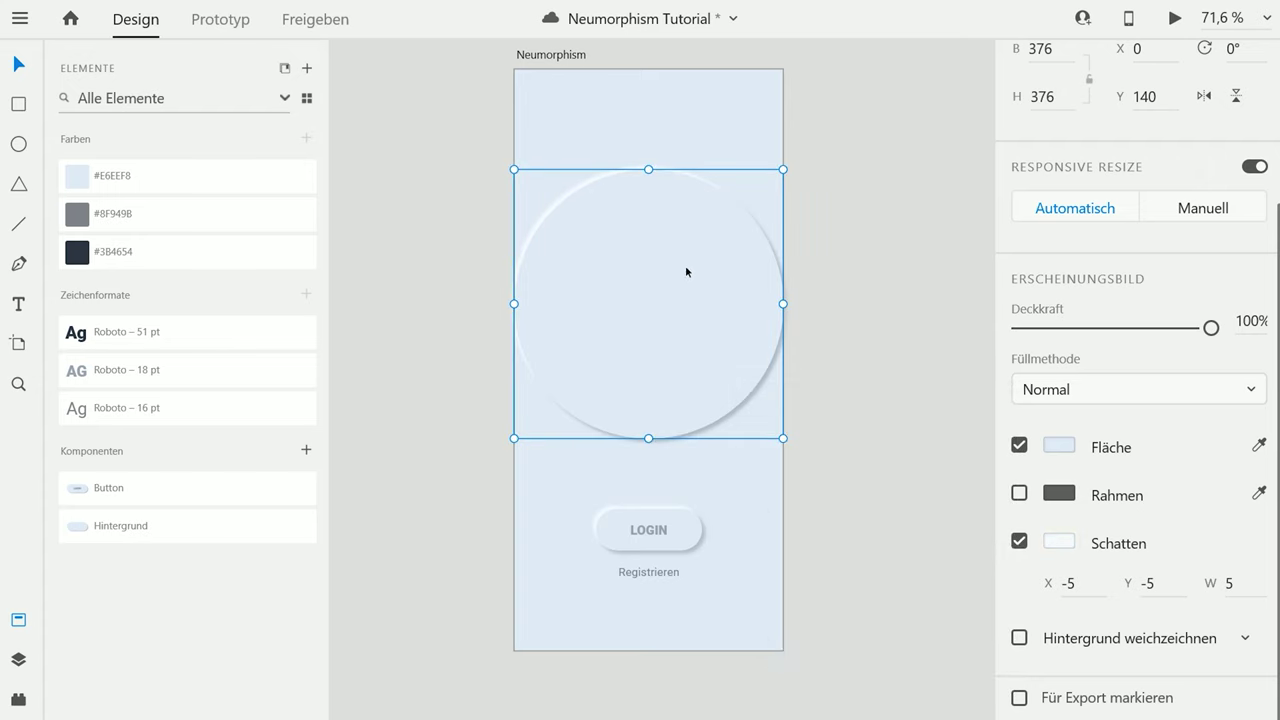
- Turn the two stacked circles into a component named Hintergrund Kreis
{"action": "left_click", "coordinate": [885, 130]}
{"action": "left_click_drag", "start_coordinate": [885, 130], "coordinate": [353, 483]}
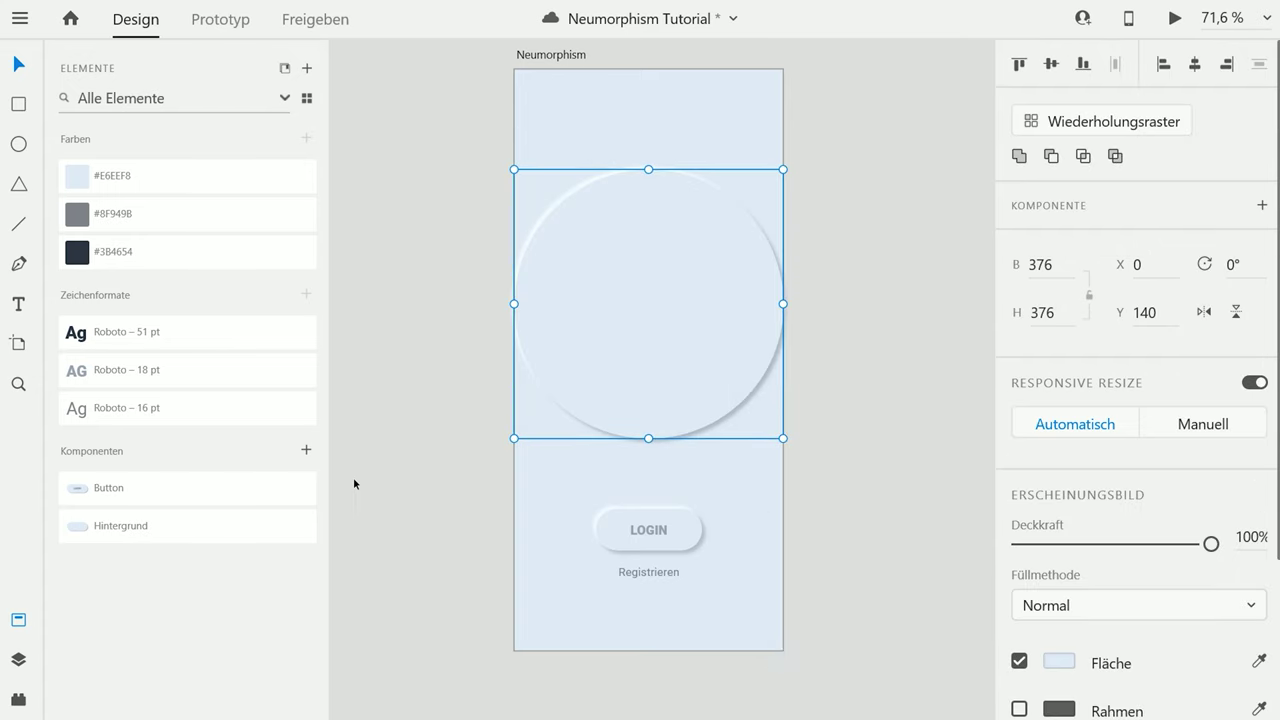
{"action": "key", "text": "ctrl+k"}
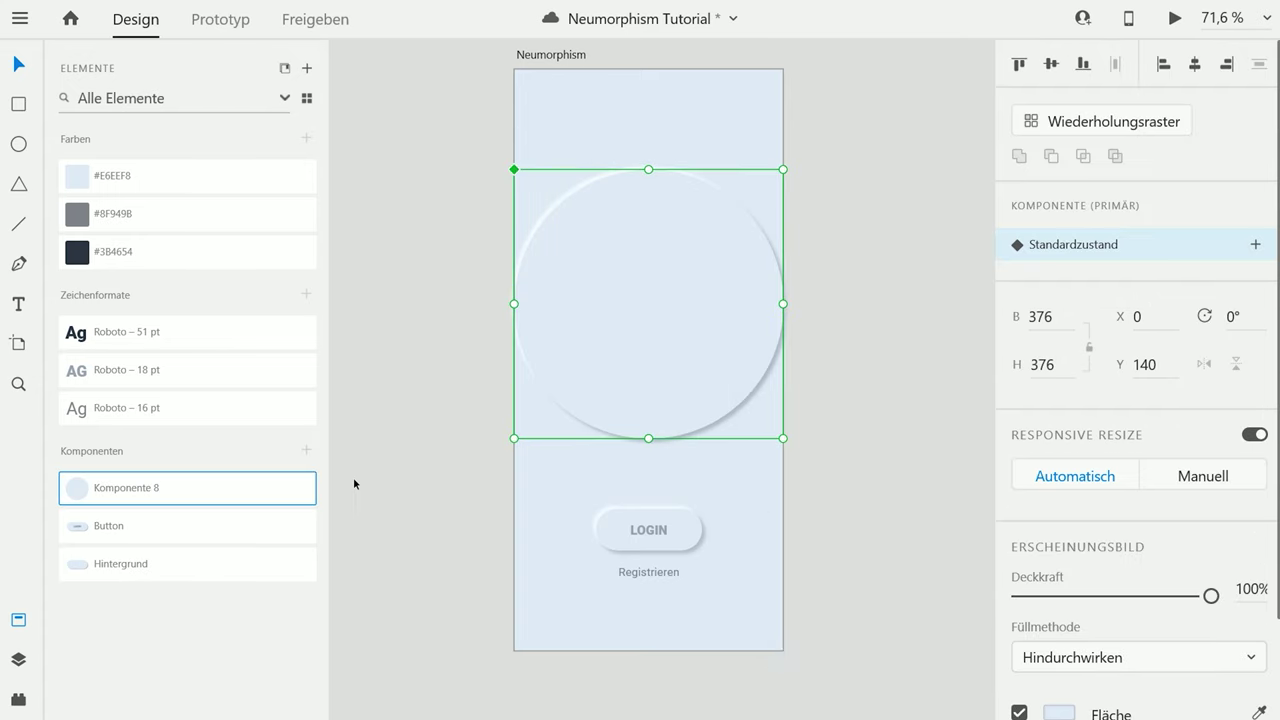
{"action": "double_click", "coordinate": [140, 489]}
{"action": "type", "text": "Hinte"}
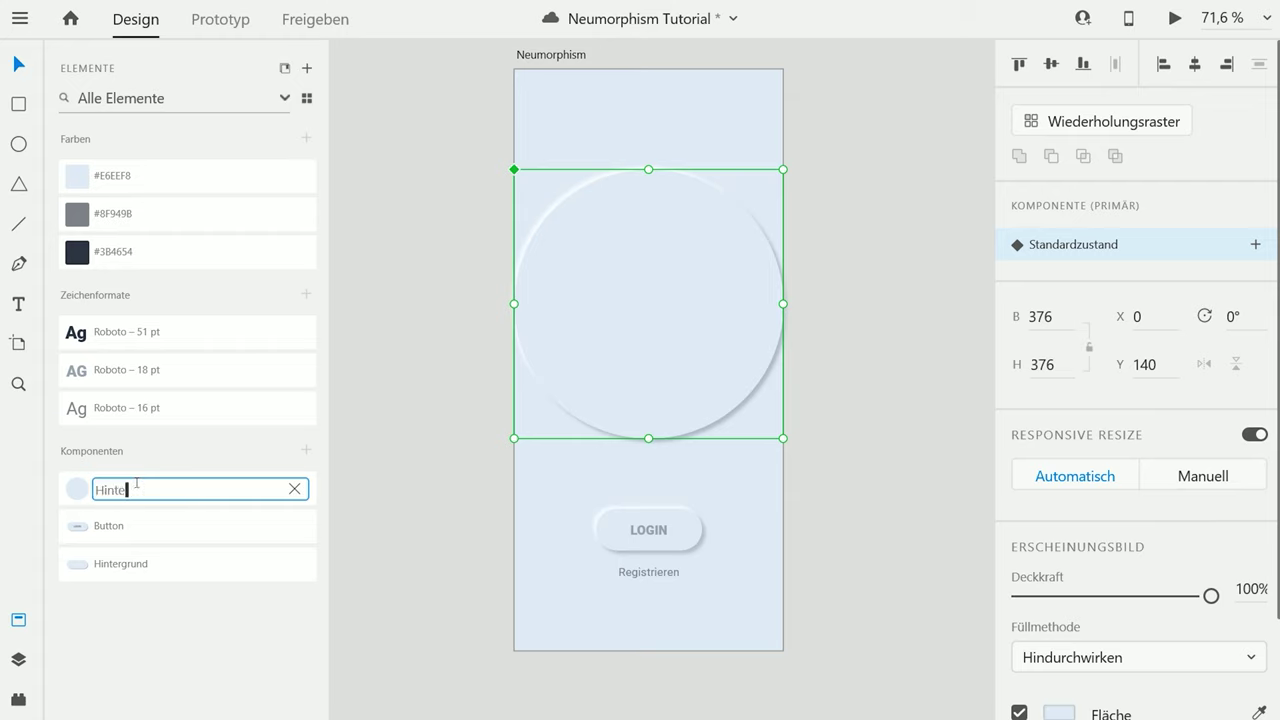
{"action": "type", "text": "rgrund Kreis"}
{"action": "key", "text": "Return"}
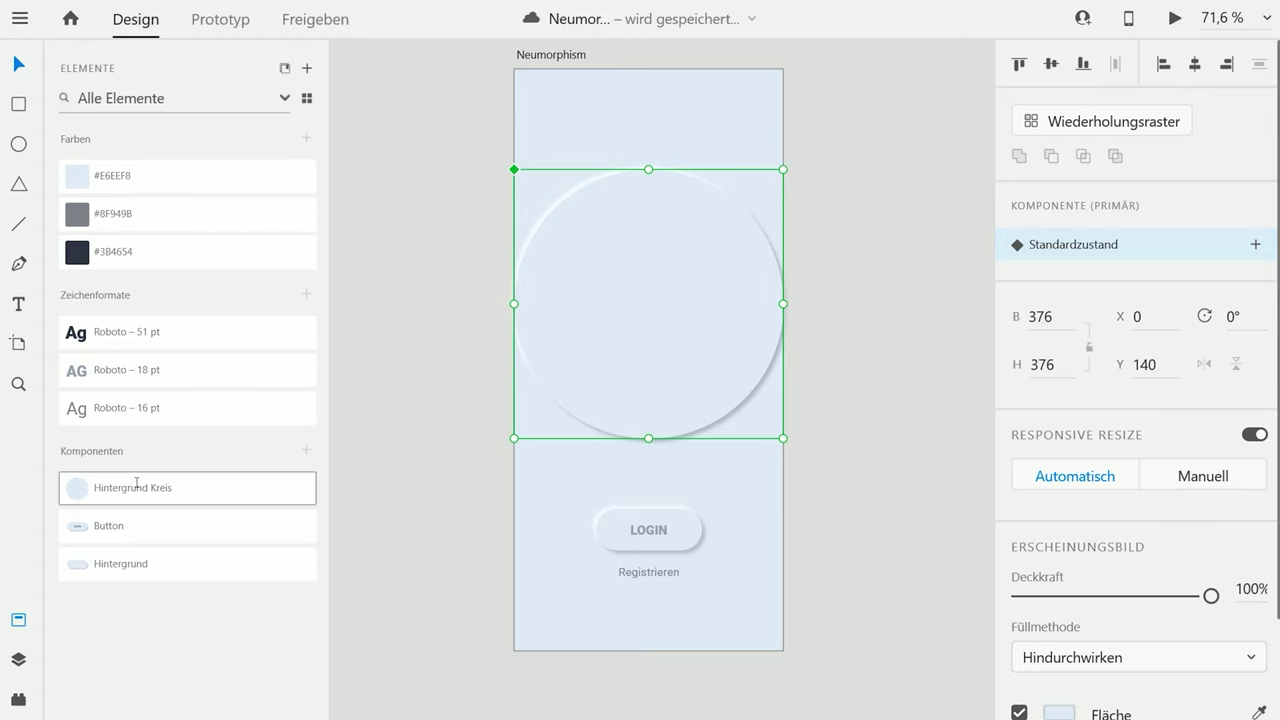
- Move the Hintergrund Kreis component down over the LOGIN button to about Y 524 and send it to the back
{"action": "left_click", "coordinate": [671, 292]}
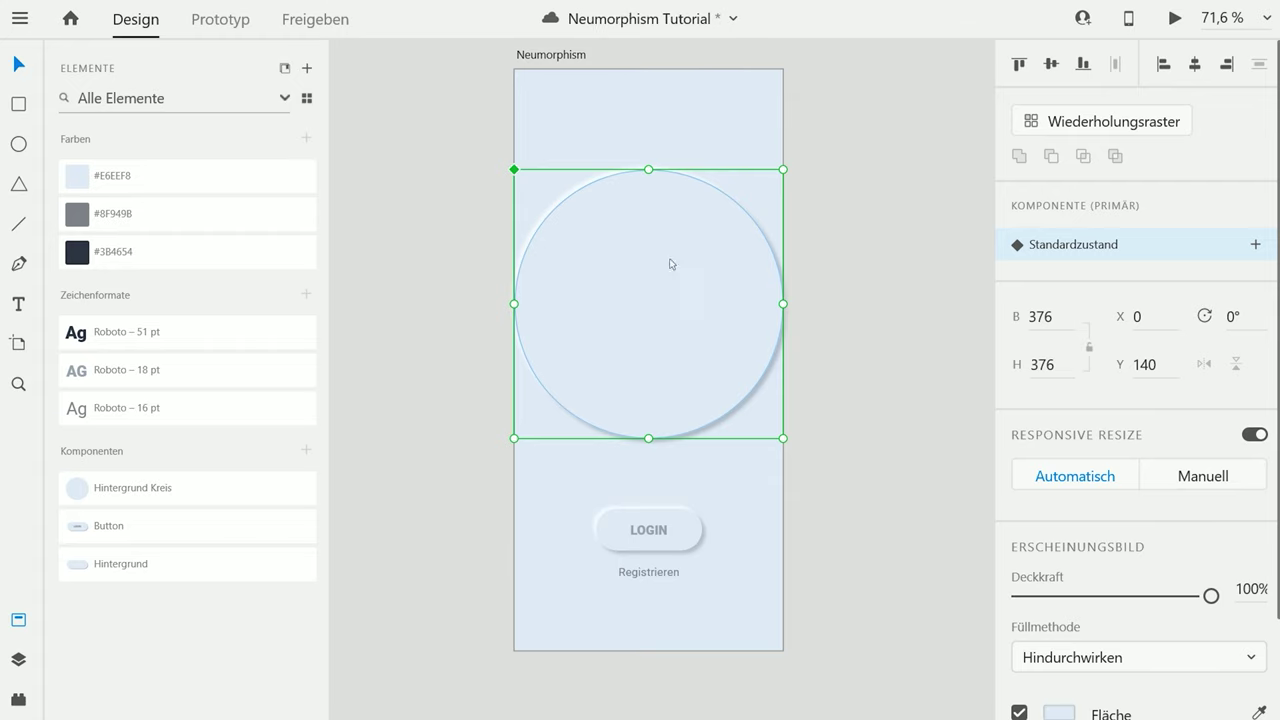
{"action": "left_click_drag", "start_coordinate": [671, 266], "coordinate": [676, 505]}
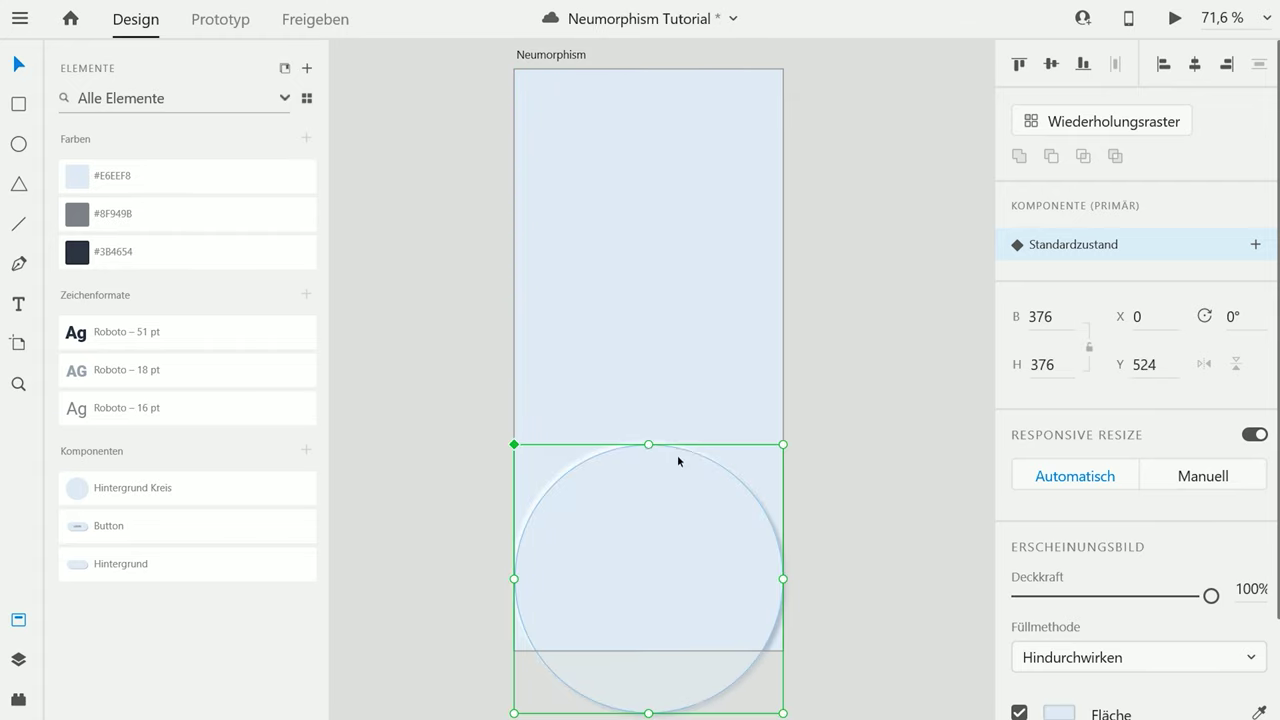
{"action": "right_click", "coordinate": [640, 554]}
{"action": "mouse_move", "coordinate": [729, 497]}
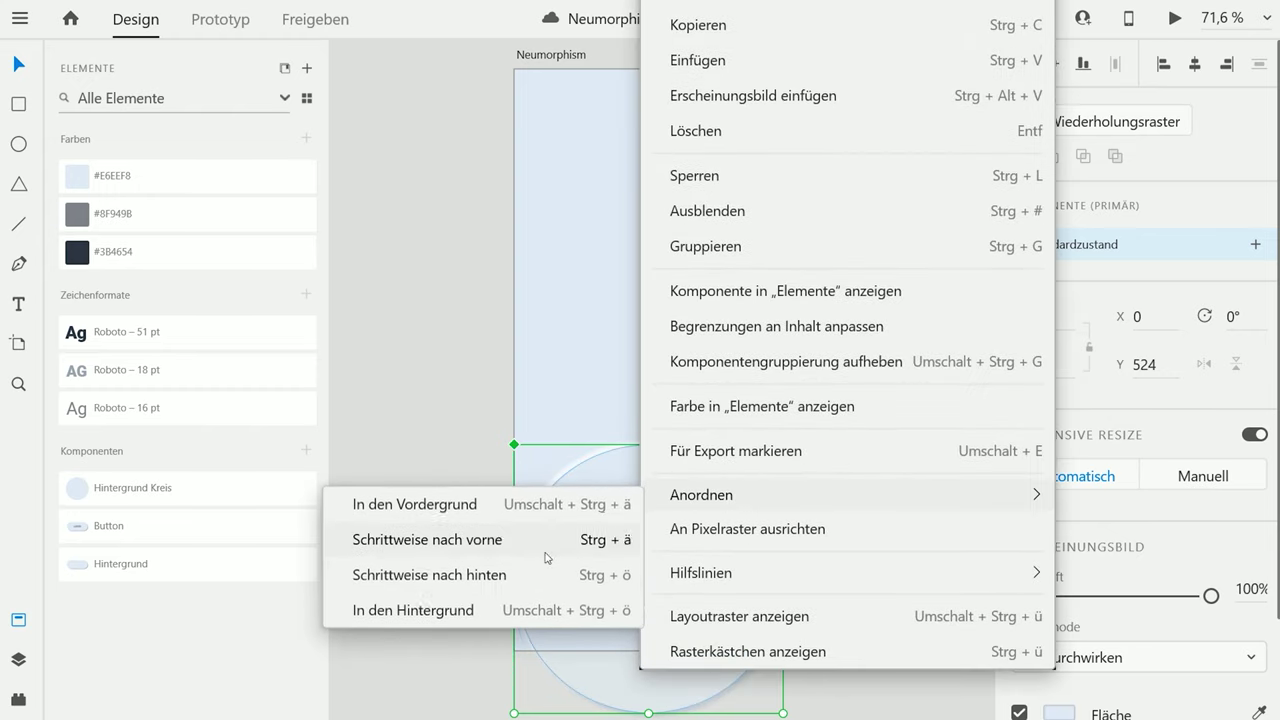
{"action": "left_click", "coordinate": [420, 609]}
{"action": "scroll", "coordinate": [503, 368], "scroll_direction": "down", "scroll_amount": 1}
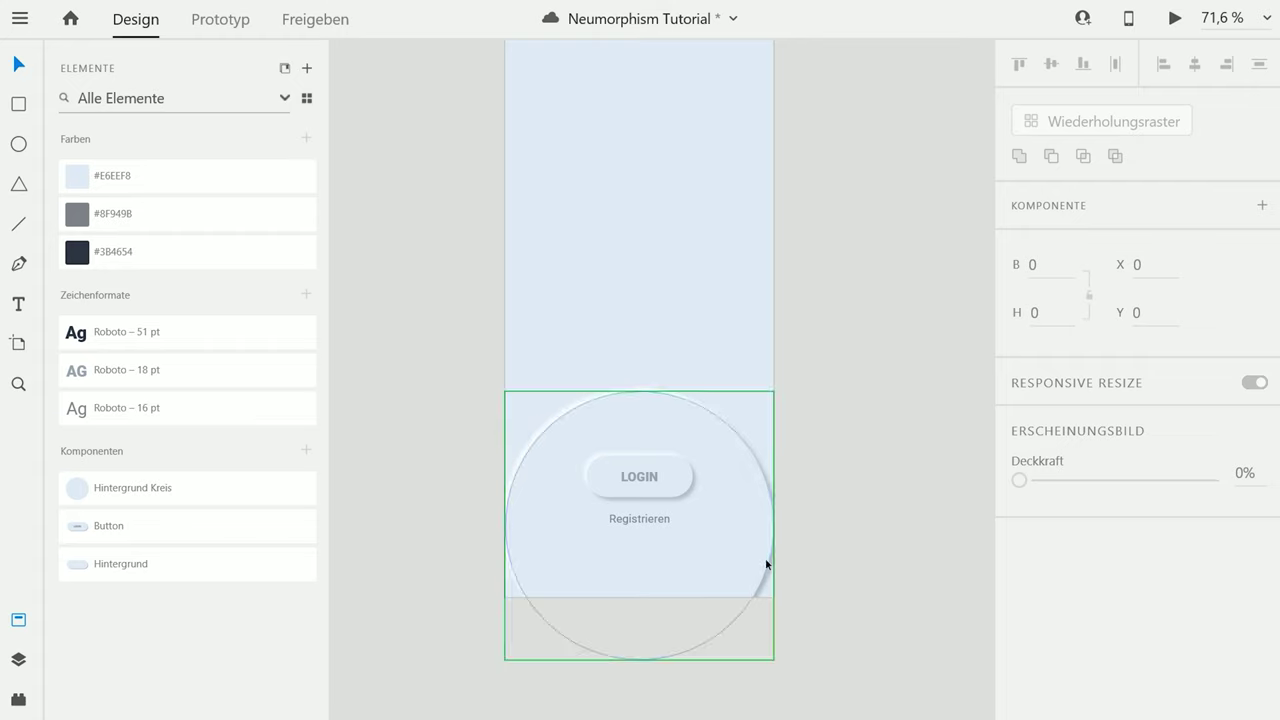
- Draw a rectangle 375 px wide, place it over the circle and extend its top edge upward to a height of about 248 px
{"action": "left_click", "coordinate": [17, 104]}
{"action": "mouse_move", "coordinate": [505, 180]}
{"action": "left_mouse_down"}
{"action": "mouse_move", "coordinate": [706, 300]}
{"action": "mouse_move", "coordinate": [771, 263]}
{"action": "left_mouse_up"}
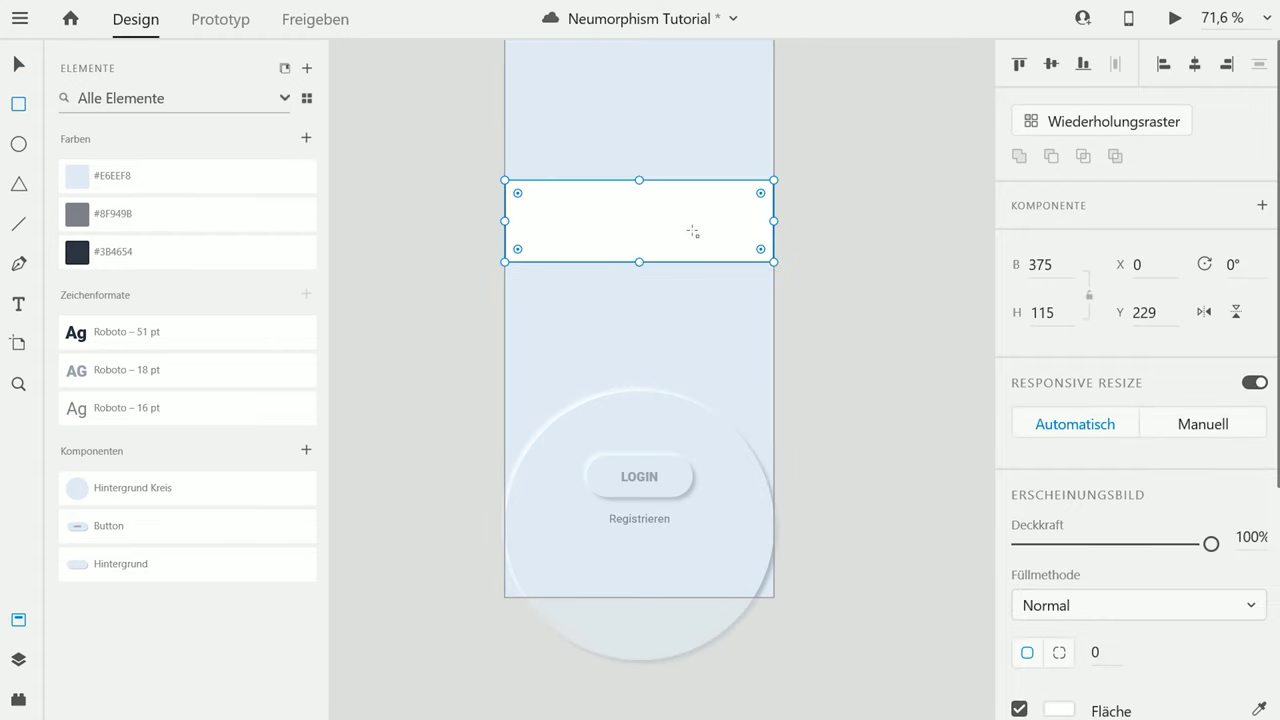
{"action": "key", "text": "v"}
{"action": "mouse_move", "coordinate": [643, 226]}
{"action": "left_mouse_down"}
{"action": "mouse_move", "coordinate": [634, 506]}
{"action": "mouse_move", "coordinate": [634, 494]}
{"action": "left_mouse_up"}
{"action": "left_click_drag", "start_coordinate": [639, 449], "coordinate": [634, 354]}
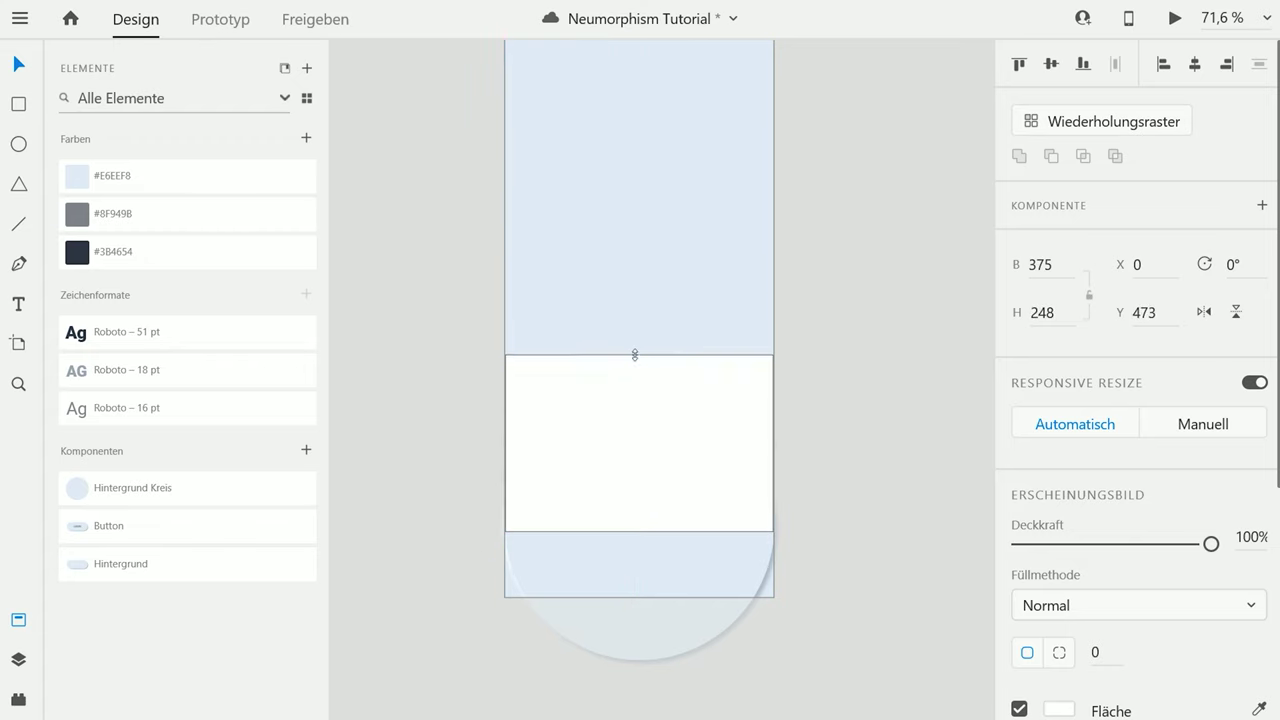
- Mask the Hintergrund Kreis component with the rectangle
{"action": "left_click", "coordinate": [622, 590], "text": "shift"}
{"action": "right_click", "coordinate": [622, 572]}
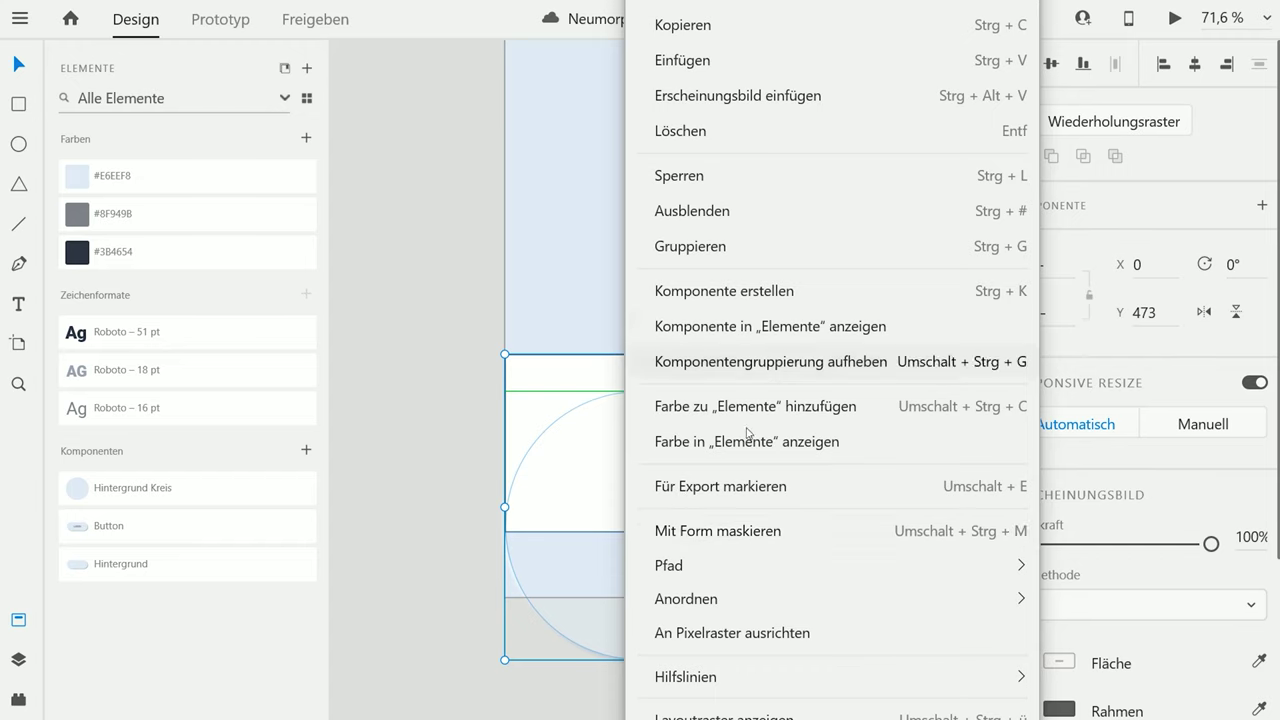
{"action": "left_click", "coordinate": [735, 531]}
{"action": "left_click", "coordinate": [687, 291]}
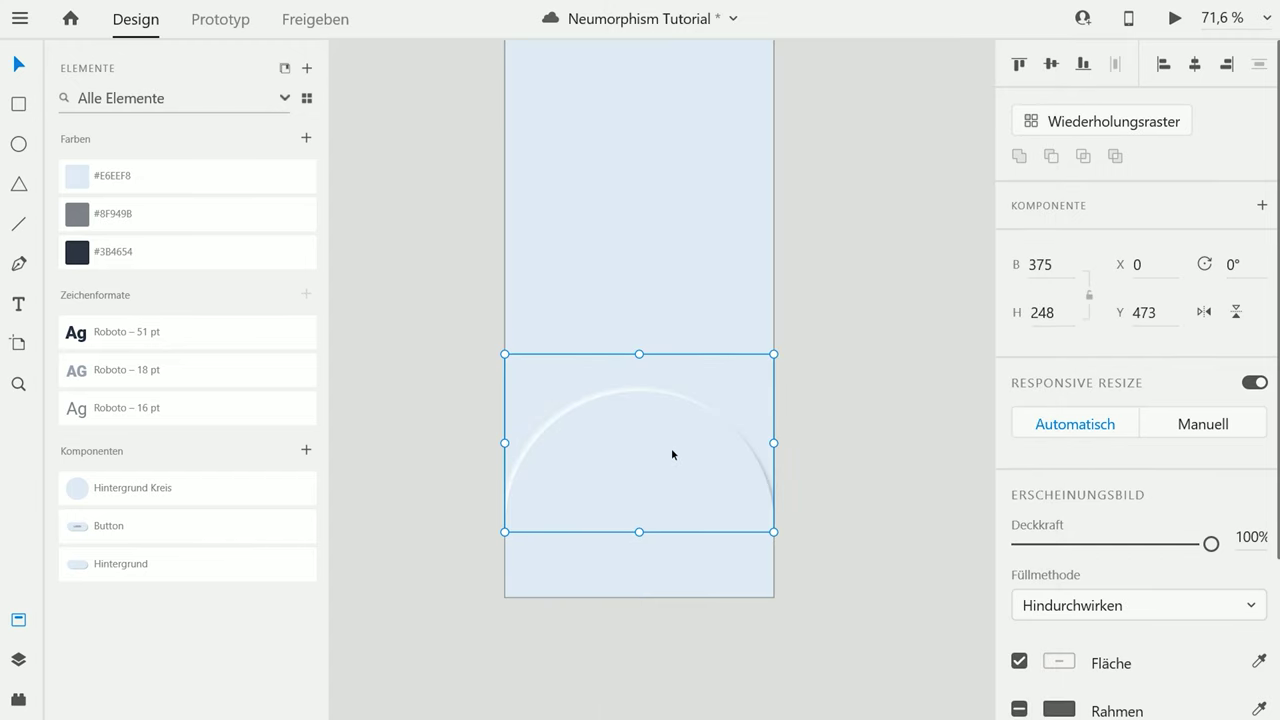
- Send the masked circle to the back behind the LOGIN button and Registrieren text, and save the document
{"action": "left_click_drag", "start_coordinate": [671, 448], "coordinate": [641, 449]}
{"action": "right_click", "coordinate": [640, 449]}
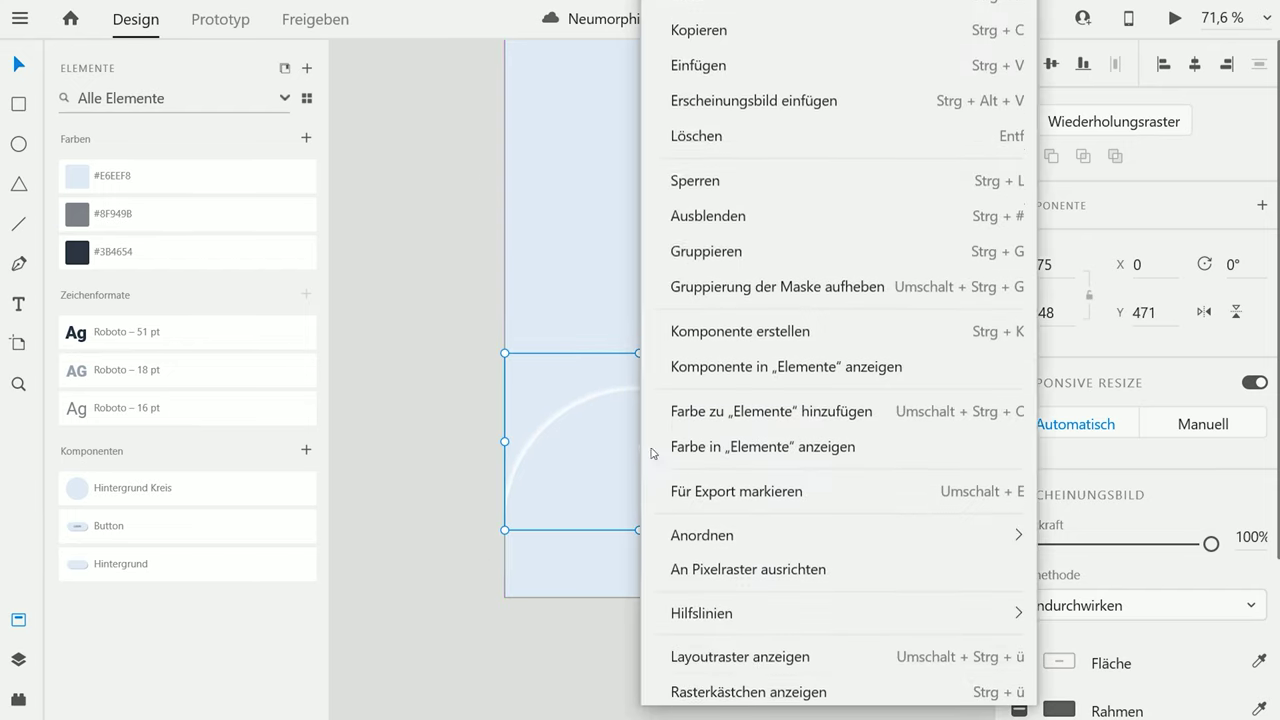
{"action": "mouse_move", "coordinate": [710, 530]}
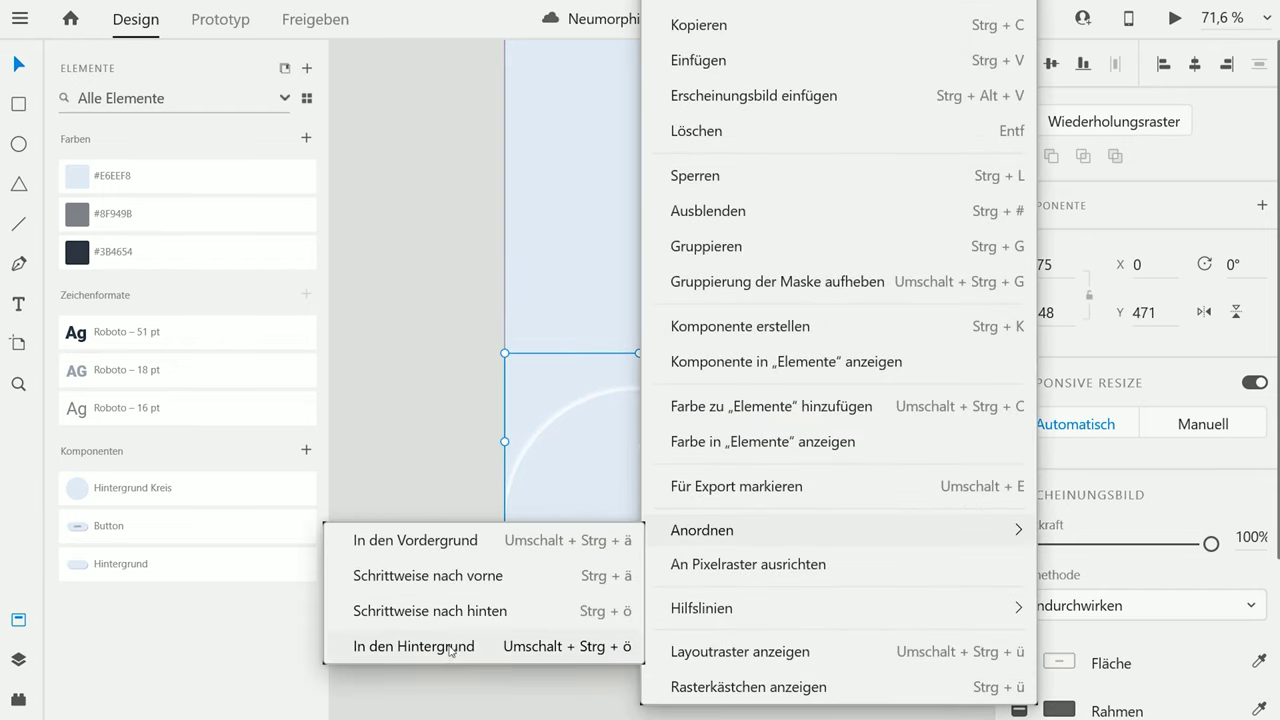
{"action": "left_click", "coordinate": [400, 645]}
{"action": "left_click", "coordinate": [428, 458]}
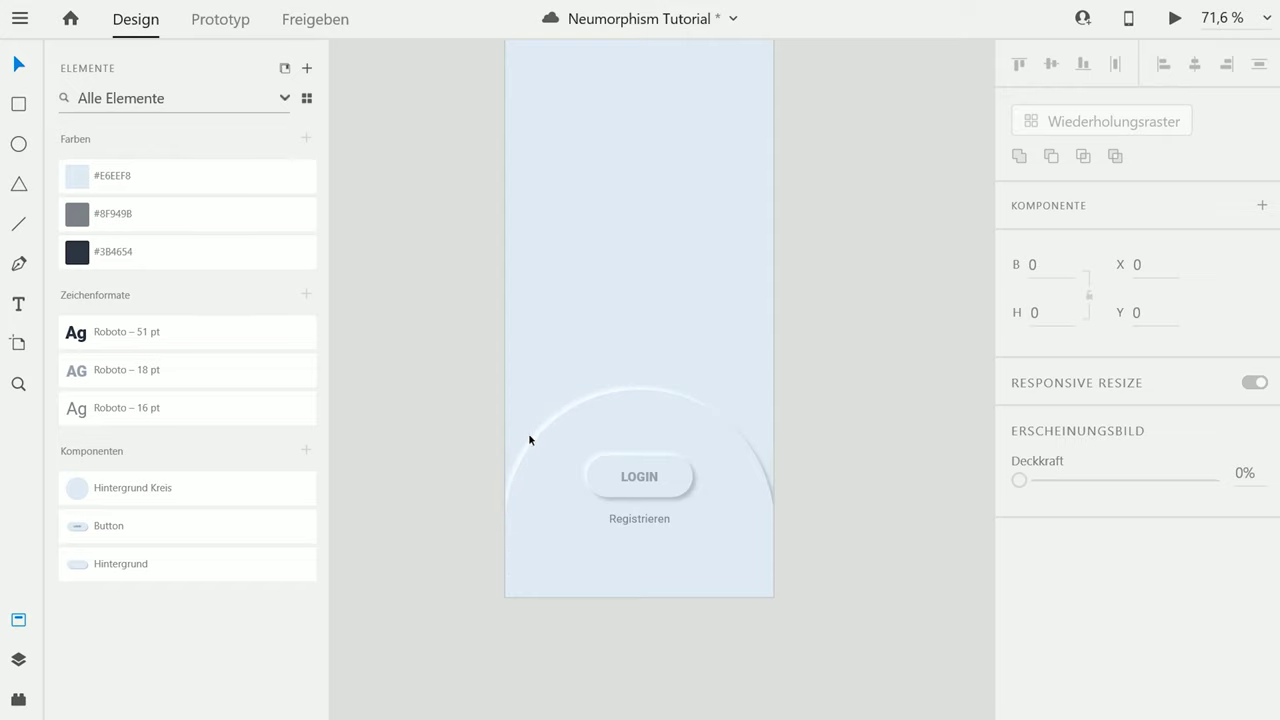
{"action": "key", "text": "ctrl+s"}
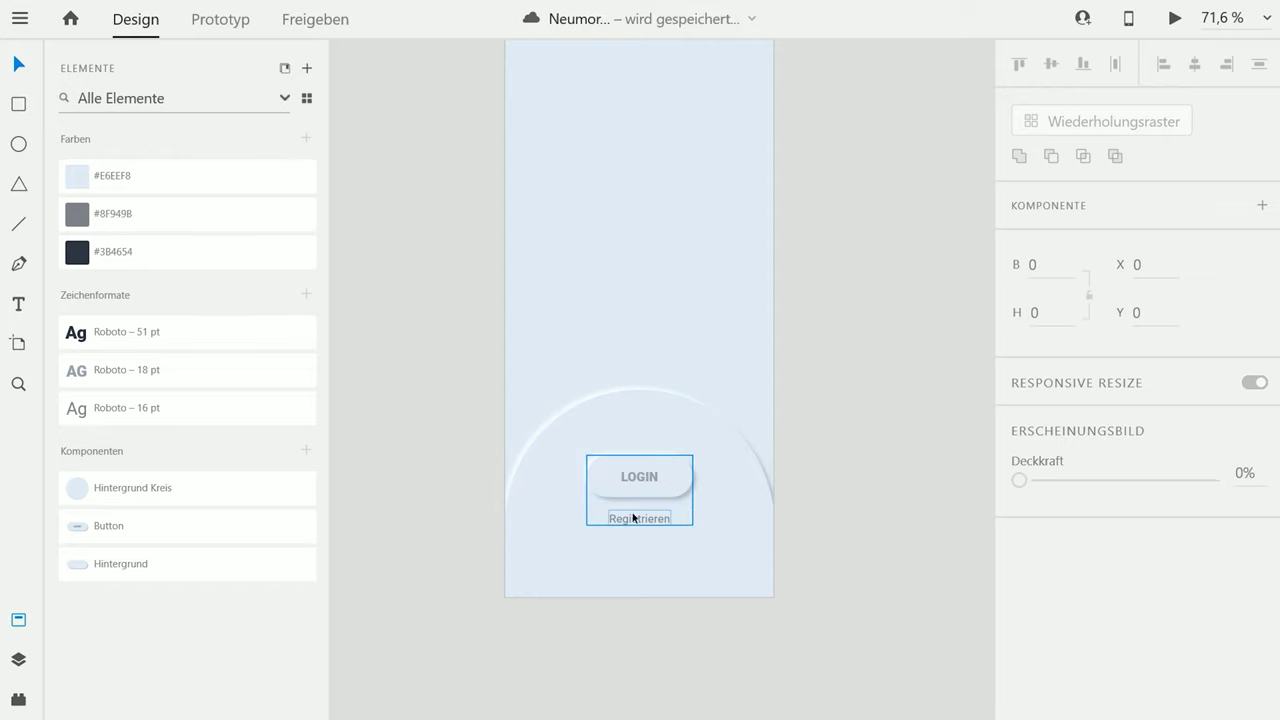
- Try to widen the circle inside the mask beyond the artboard's edges, and undo the resize
{"action": "scroll", "coordinate": [443, 299], "scroll_direction": "up", "scroll_amount": 3}
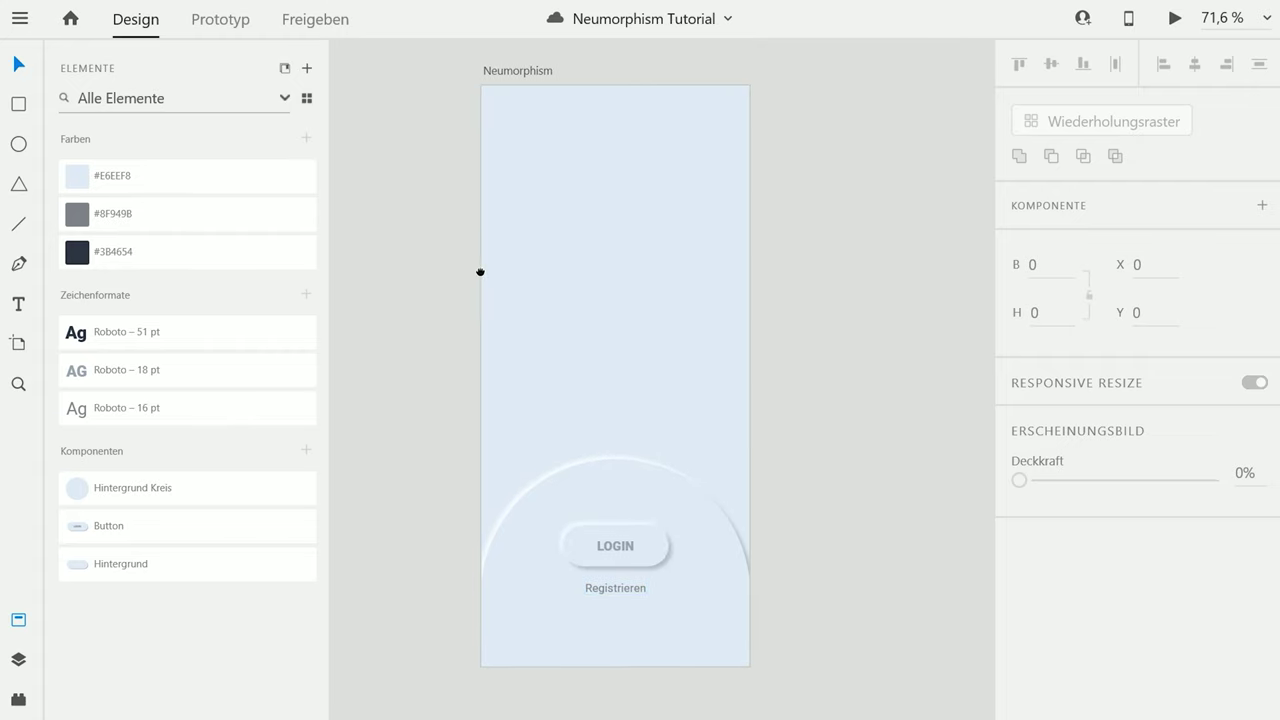
{"action": "double_click", "coordinate": [654, 495]}
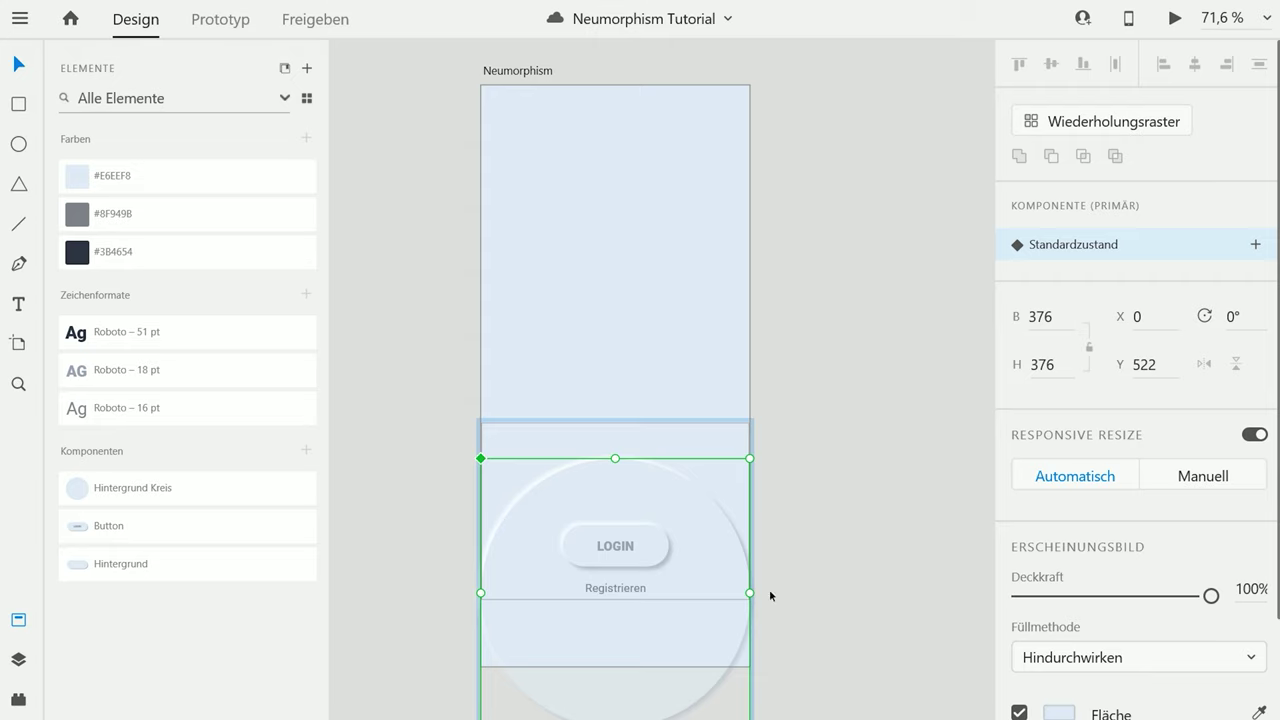
{"action": "left_click_drag", "start_coordinate": [750, 593], "coordinate": [784, 595]}
{"action": "left_click", "coordinate": [800, 460]}
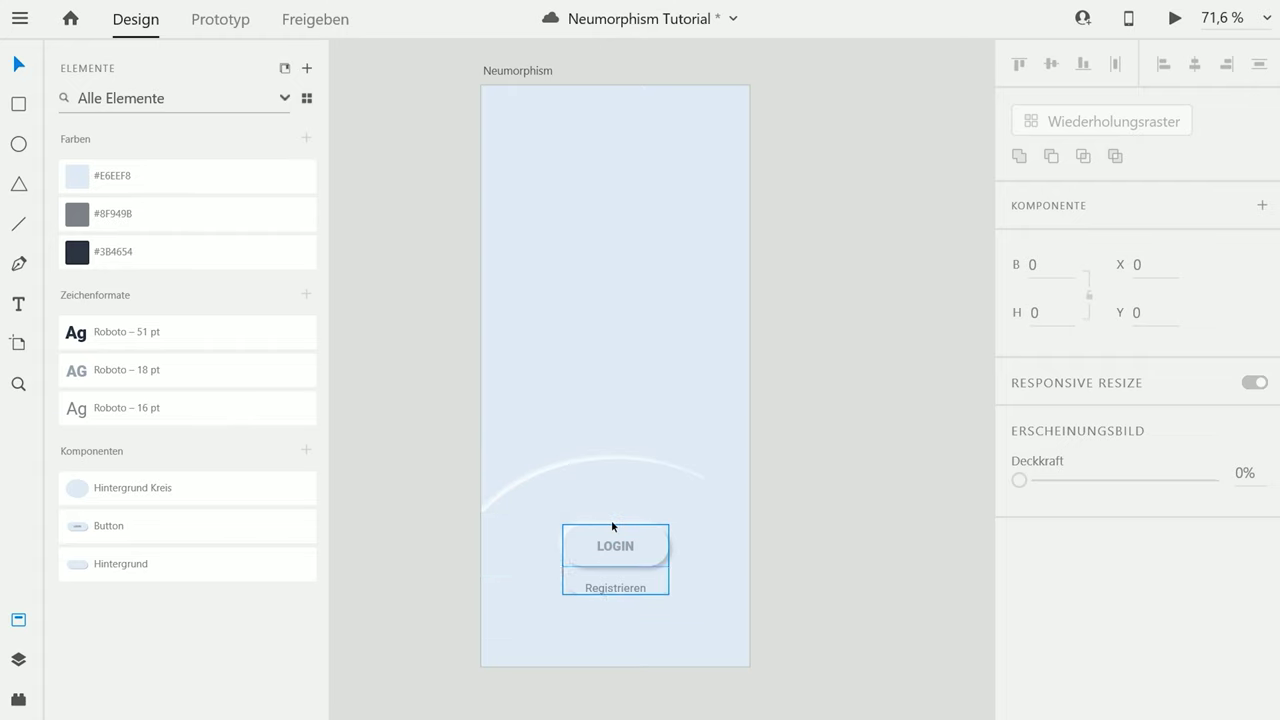
{"action": "key", "text": "ctrl+z"}
{"action": "left_click", "coordinate": [761, 590]}
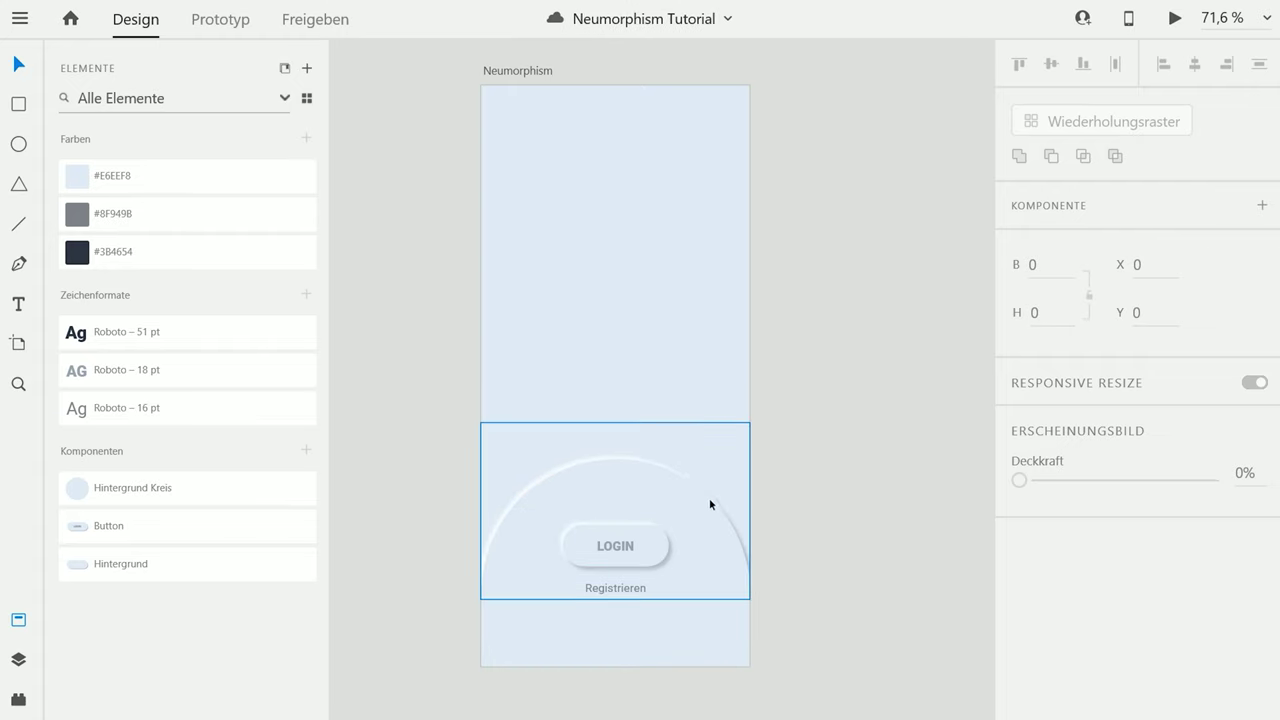
- Add the title "Iceland" above the circle in Roboto Black 51 pt and centre it horizontally on the artboard
{"action": "scroll", "coordinate": [730, 270], "scroll_direction": "up", "scroll_amount": 1}
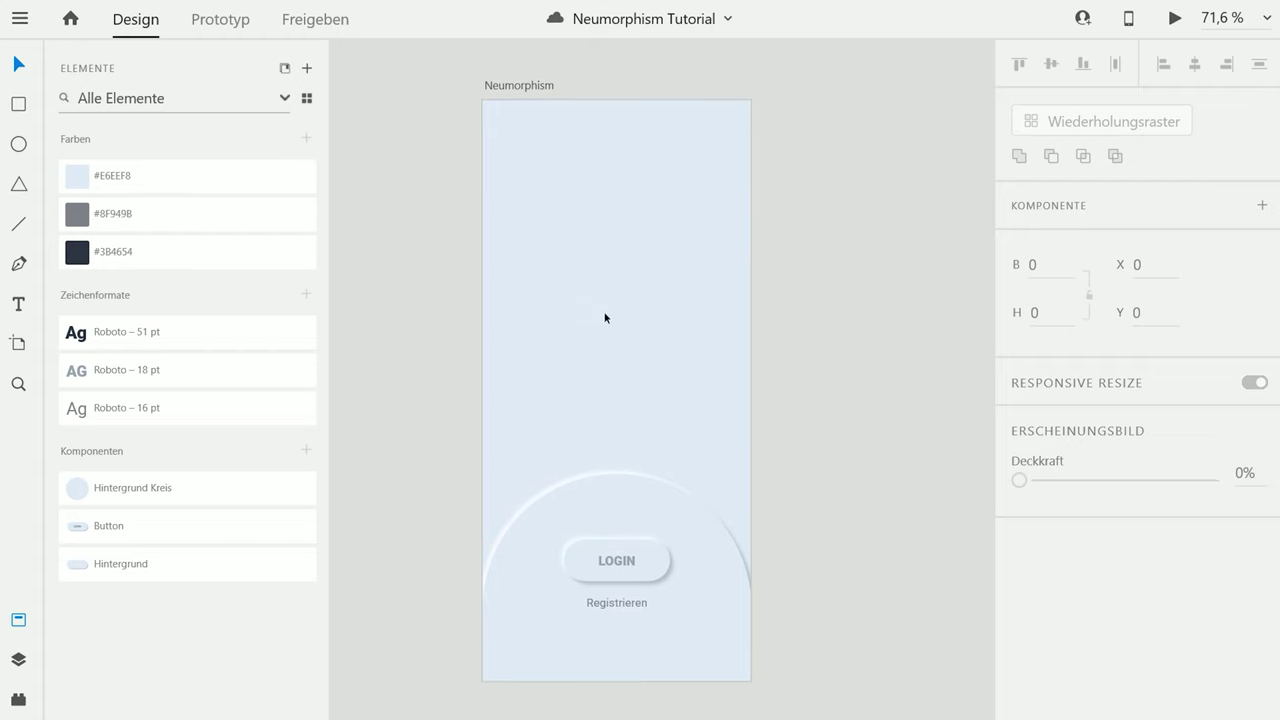
{"action": "key", "text": "t"}
{"action": "left_click", "coordinate": [573, 287]}
{"action": "type", "text": "Wil"}
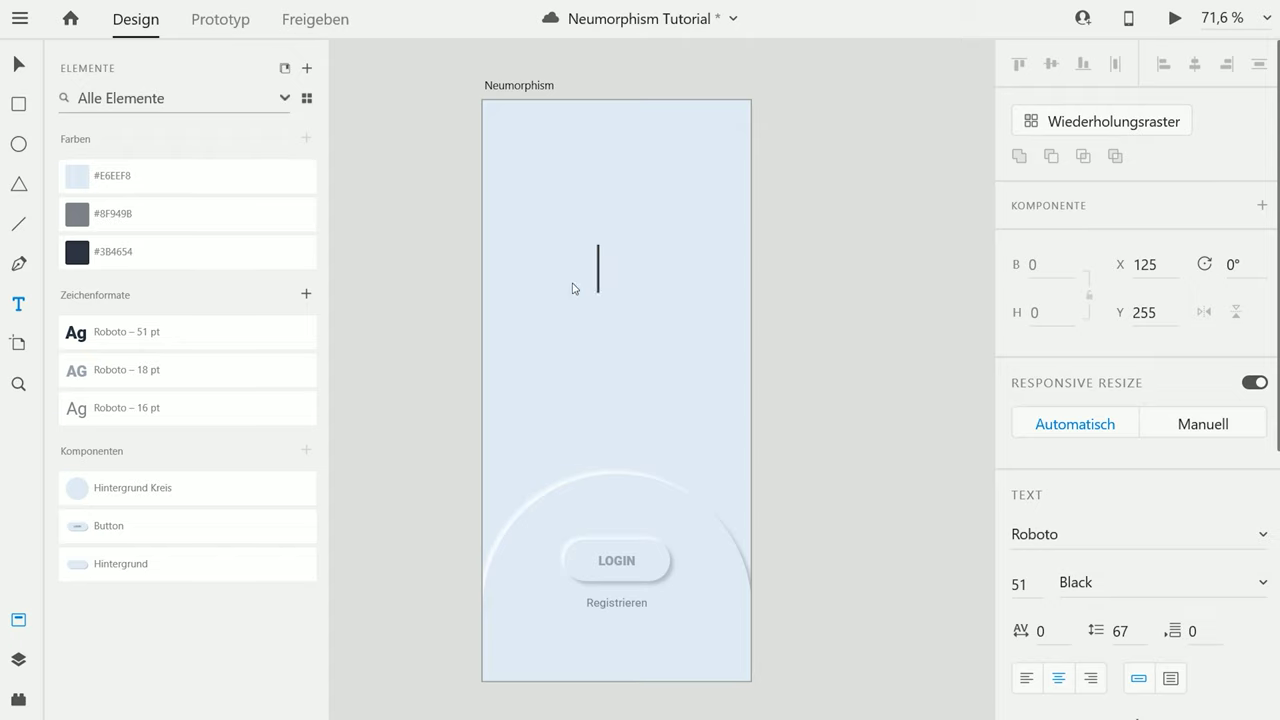
{"action": "type", "text": "o"}
{"action": "key", "text": "Escape"}
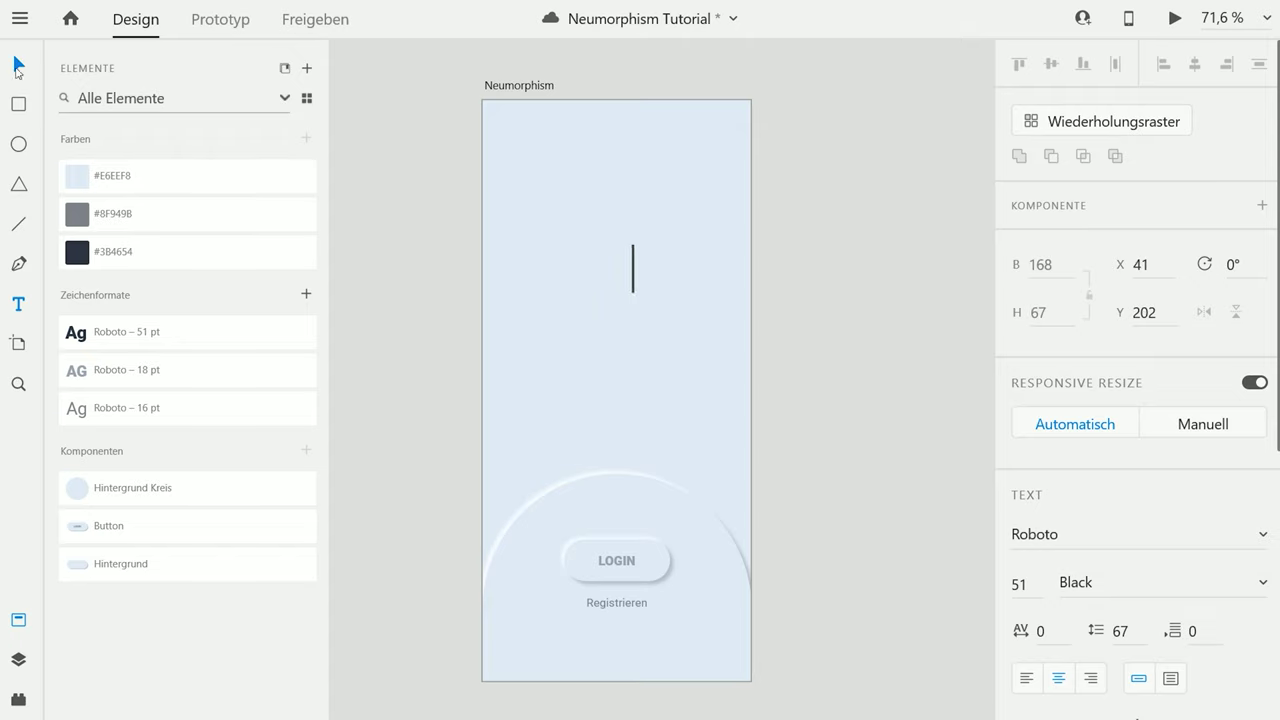
{"action": "left_click", "coordinate": [150, 334]}
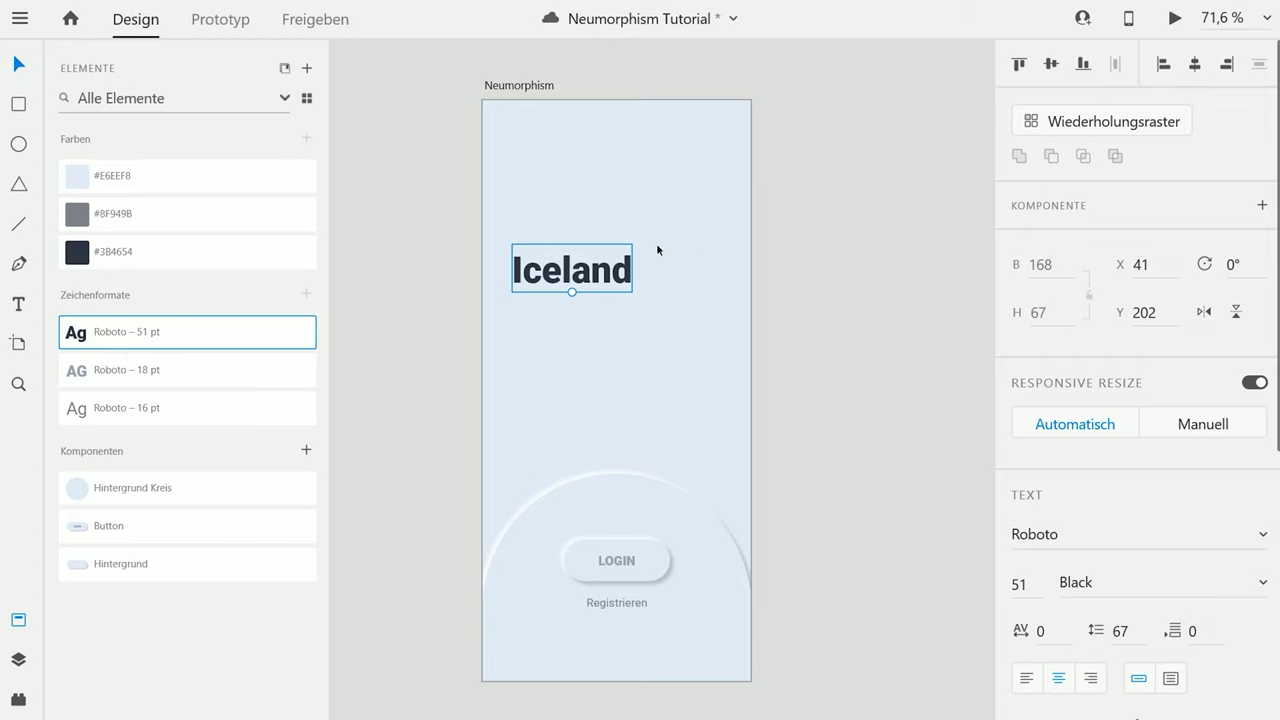
{"action": "left_click", "coordinate": [1196, 63]}
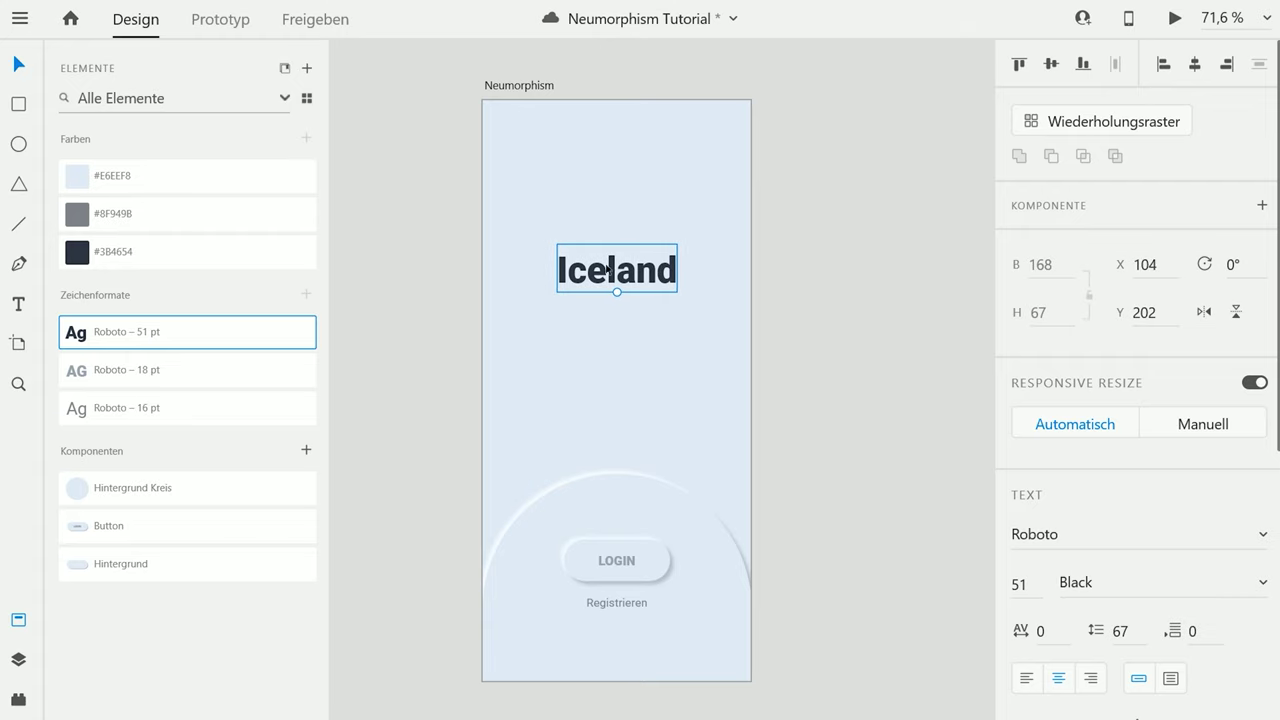
- Duplicate the Iceland title below itself, change the copy's text to "#neumorphism" and apply the Roboto 16 pt character style
{"action": "left_click_drag", "start_coordinate": [620, 268], "coordinate": [623, 322]}
{"action": "double_click", "coordinate": [623, 324]}
{"action": "type", "text": "#"}
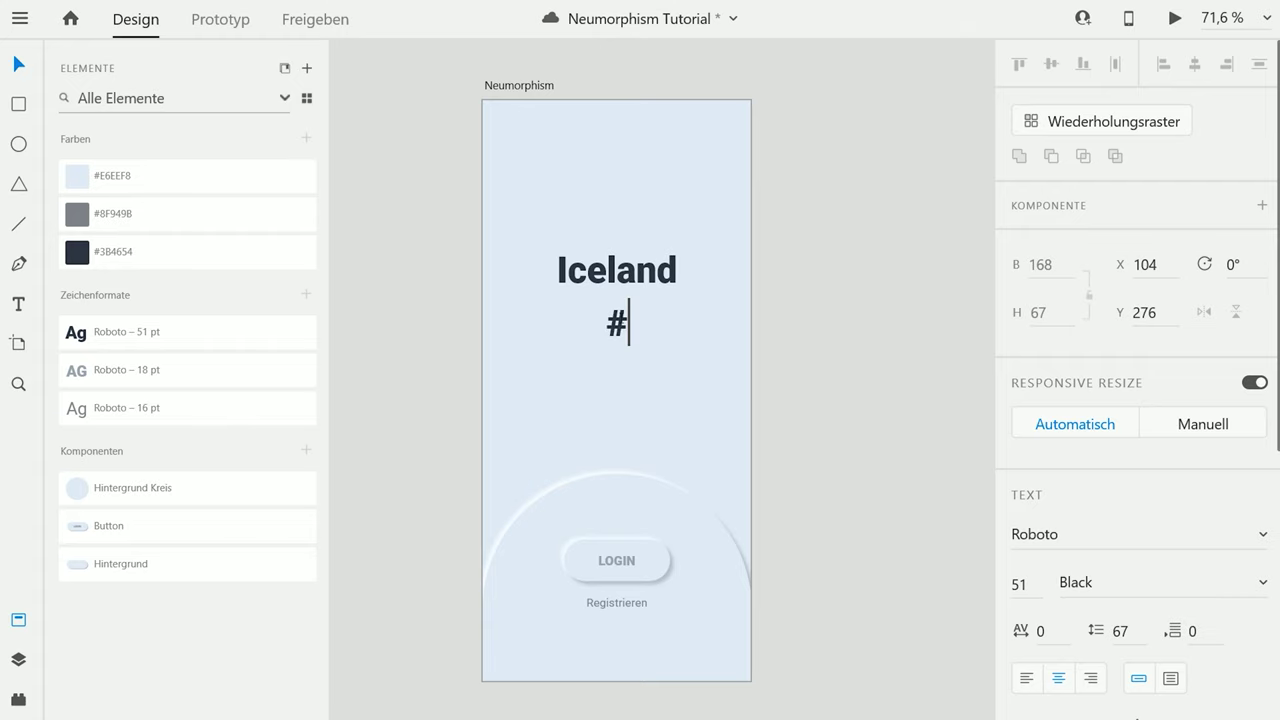
{"action": "type", "text": "neumorphism"}
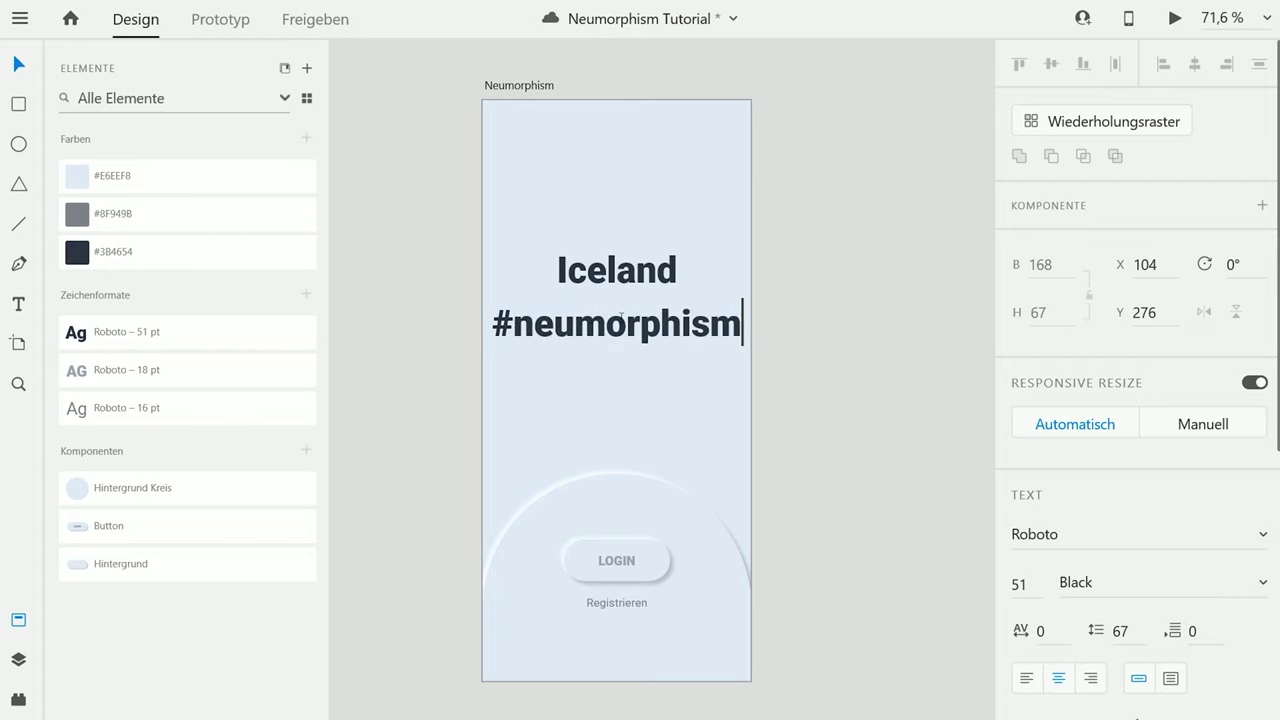
{"action": "key", "text": "Escape"}
{"action": "left_click", "coordinate": [171, 404]}
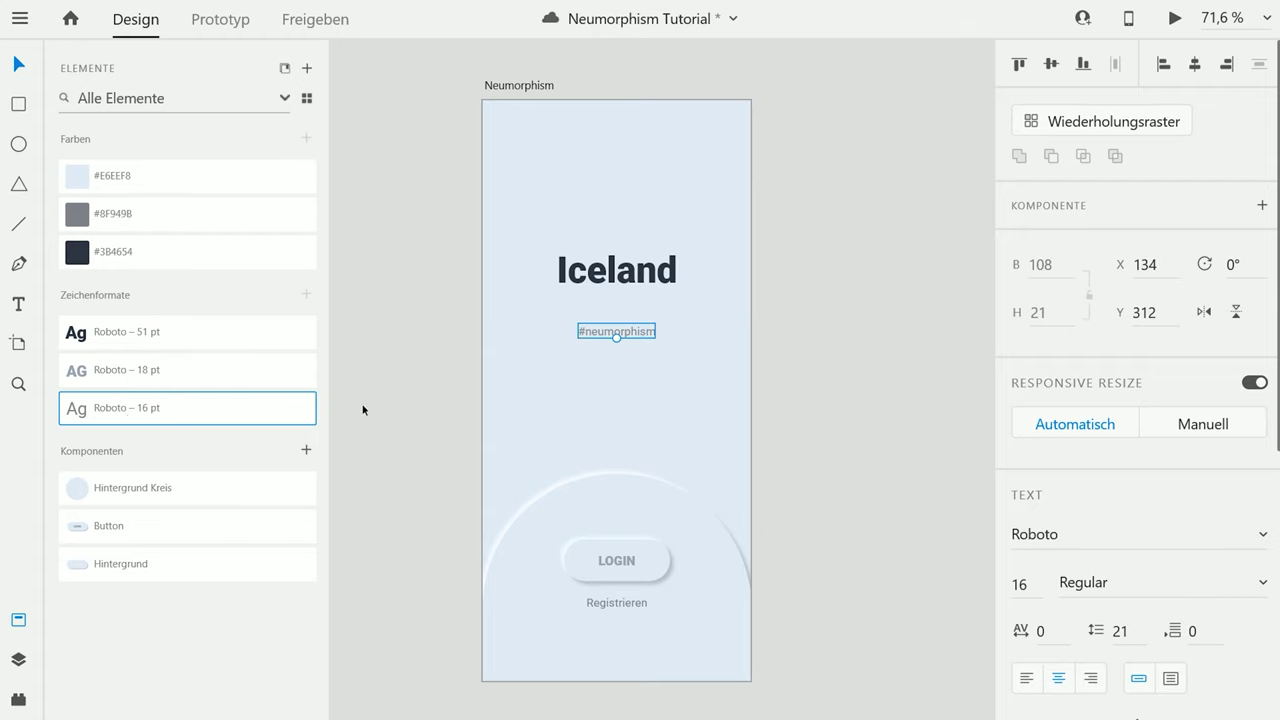
- Group the Iceland title with #neumorphism directly beneath it near the artboard's upper edge, and save the document
{"action": "left_click_drag", "start_coordinate": [637, 337], "coordinate": [622, 150]}
{"action": "left_click", "coordinate": [639, 275], "text": "shift"}
{"action": "key", "text": "ctrl+g"}
{"action": "left_click", "coordinate": [495, 220]}
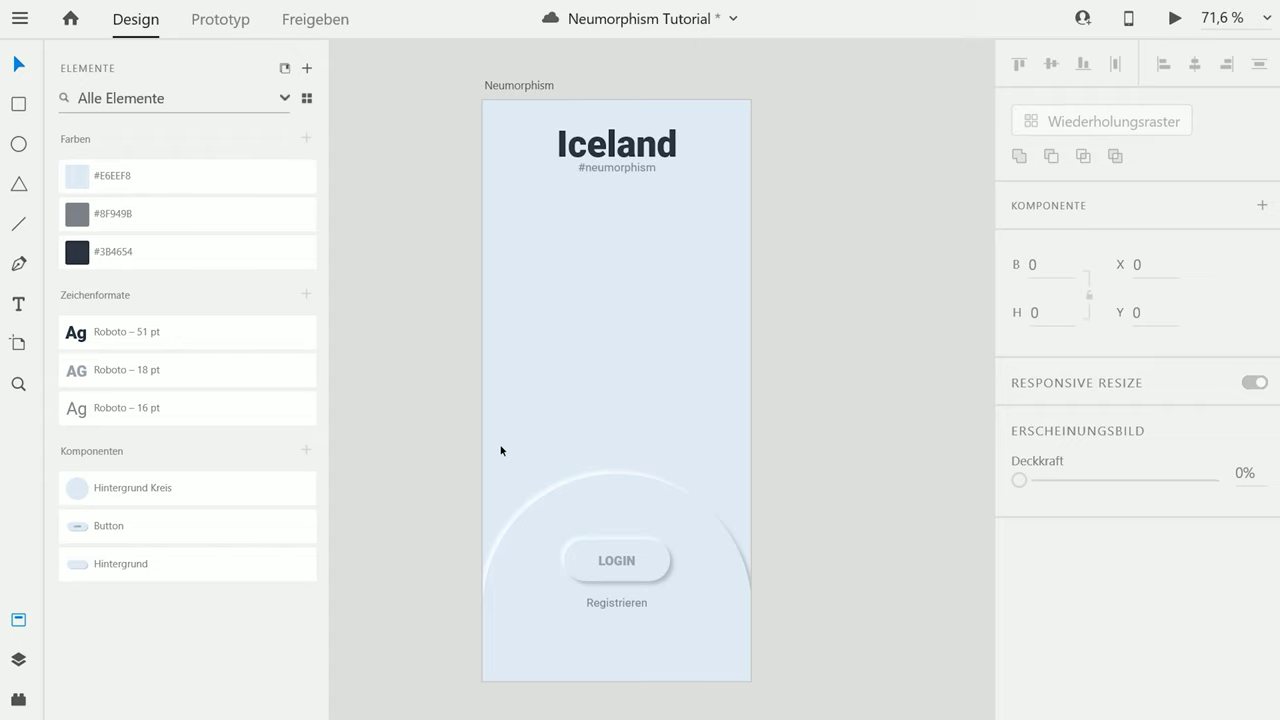
{"action": "key", "text": "ctrl+s"}
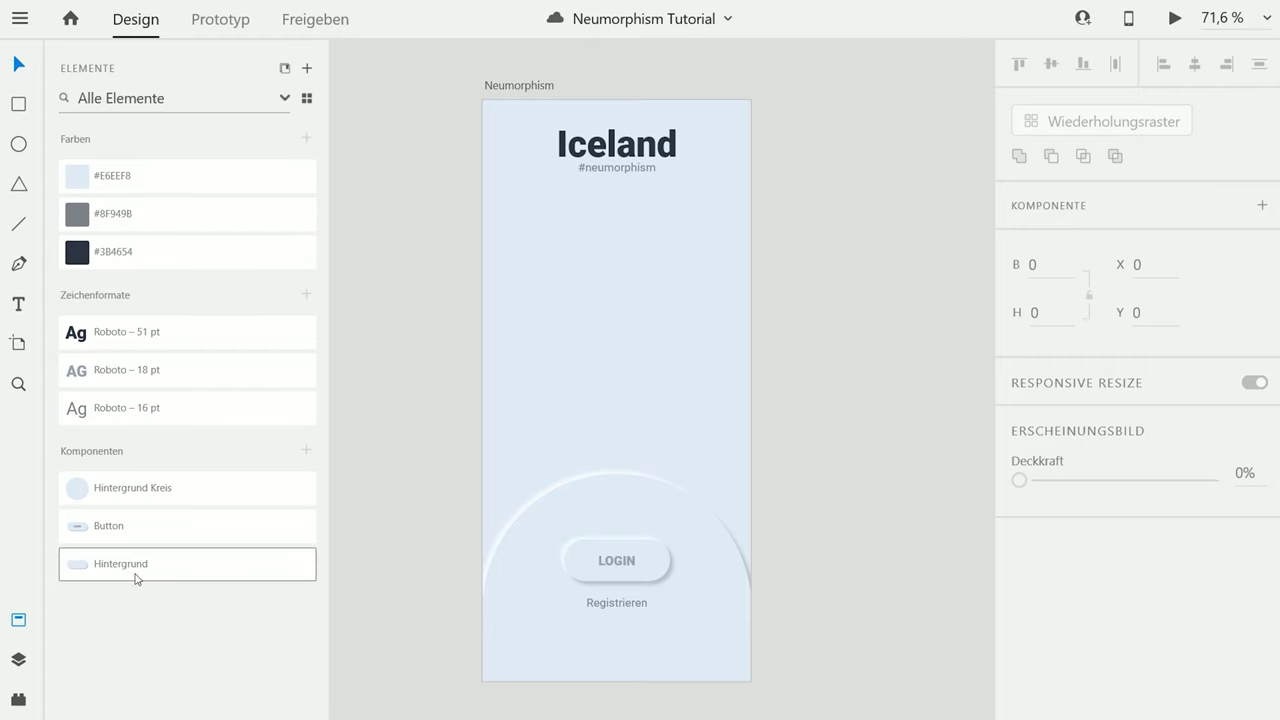
- Place a Hintergrund component instance over the artboard's left edge at about Y 139 and resize it to about 213 × 313 px
{"action": "left_click_drag", "start_coordinate": [137, 569], "coordinate": [454, 374]}
{"action": "left_click_drag", "start_coordinate": [430, 349], "coordinate": [437, 160]}
{"action": "left_click_drag", "start_coordinate": [496, 272], "coordinate": [524, 313]}
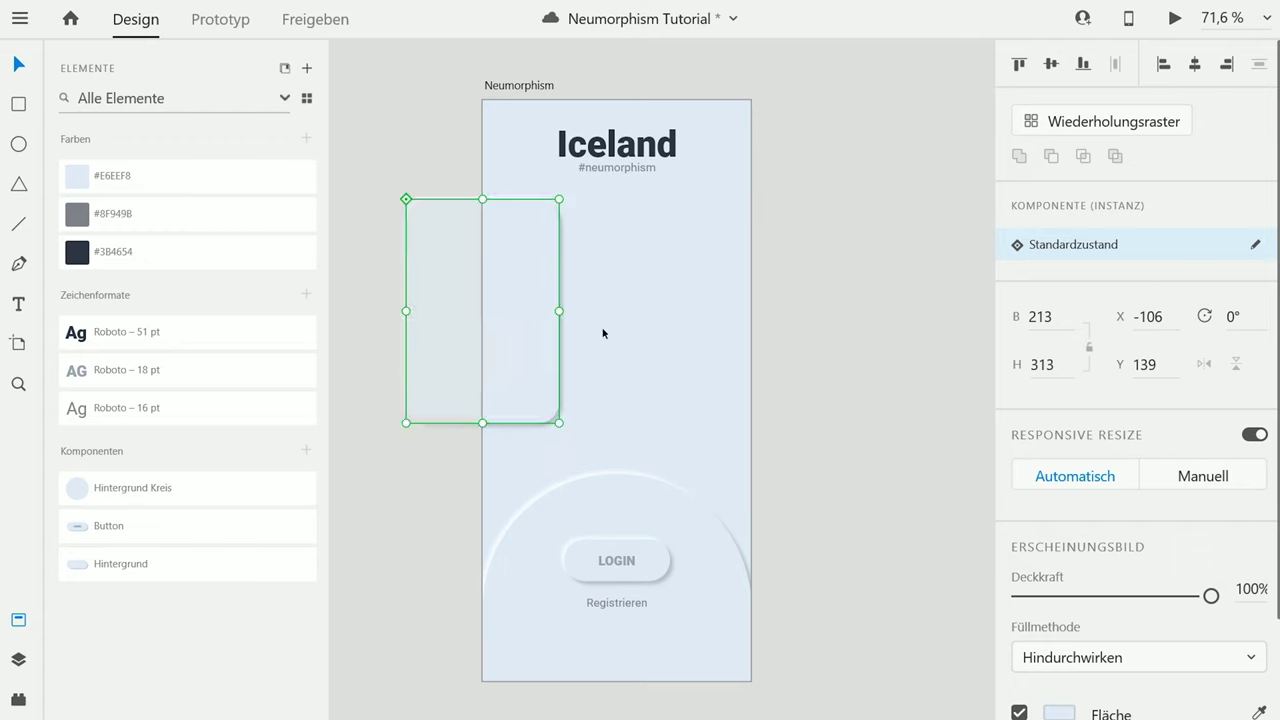
- Duplicate the rectangle inside the new Hintergrund card, shift the copy slightly down to about Y 152 and turn off its shadow
{"action": "left_click", "coordinate": [630, 322]}
{"action": "left_click", "coordinate": [533, 314]}
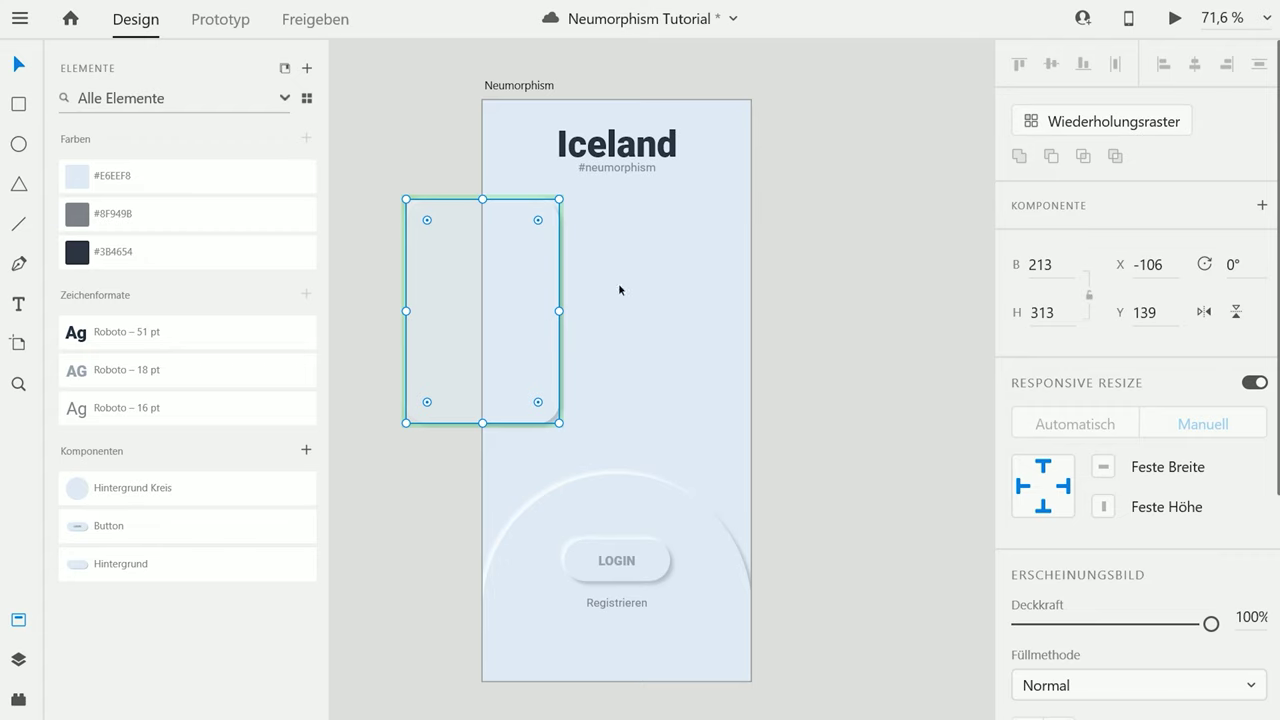
{"action": "left_click", "coordinate": [663, 277]}
{"action": "left_click", "coordinate": [557, 268]}
{"action": "mouse_move", "coordinate": [506, 288]}
{"action": "left_mouse_down"}
{"action": "mouse_move", "coordinate": [812, 289]}
{"action": "mouse_move", "coordinate": [474, 286]}
{"action": "mouse_move", "coordinate": [498, 269]}
{"action": "left_mouse_up"}
{"action": "scroll", "coordinate": [1200, 649], "scroll_direction": "down", "scroll_amount": 3}
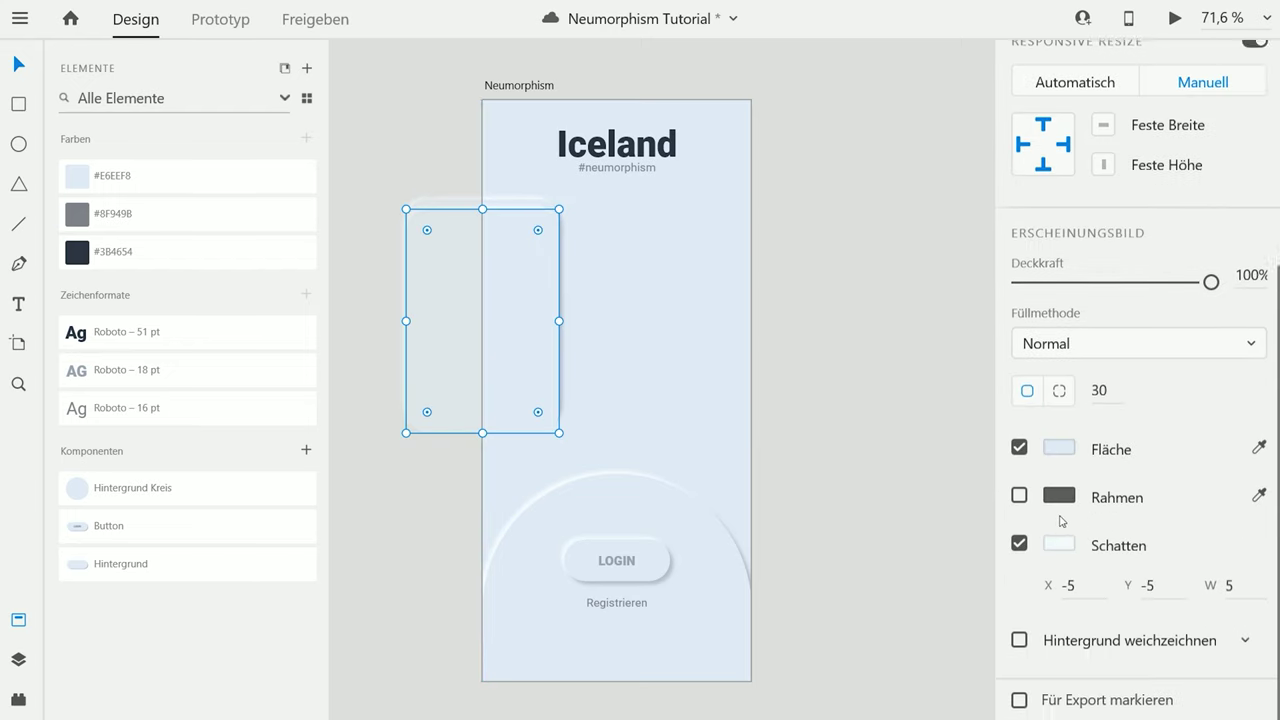
{"action": "left_click", "coordinate": [1018, 542]}
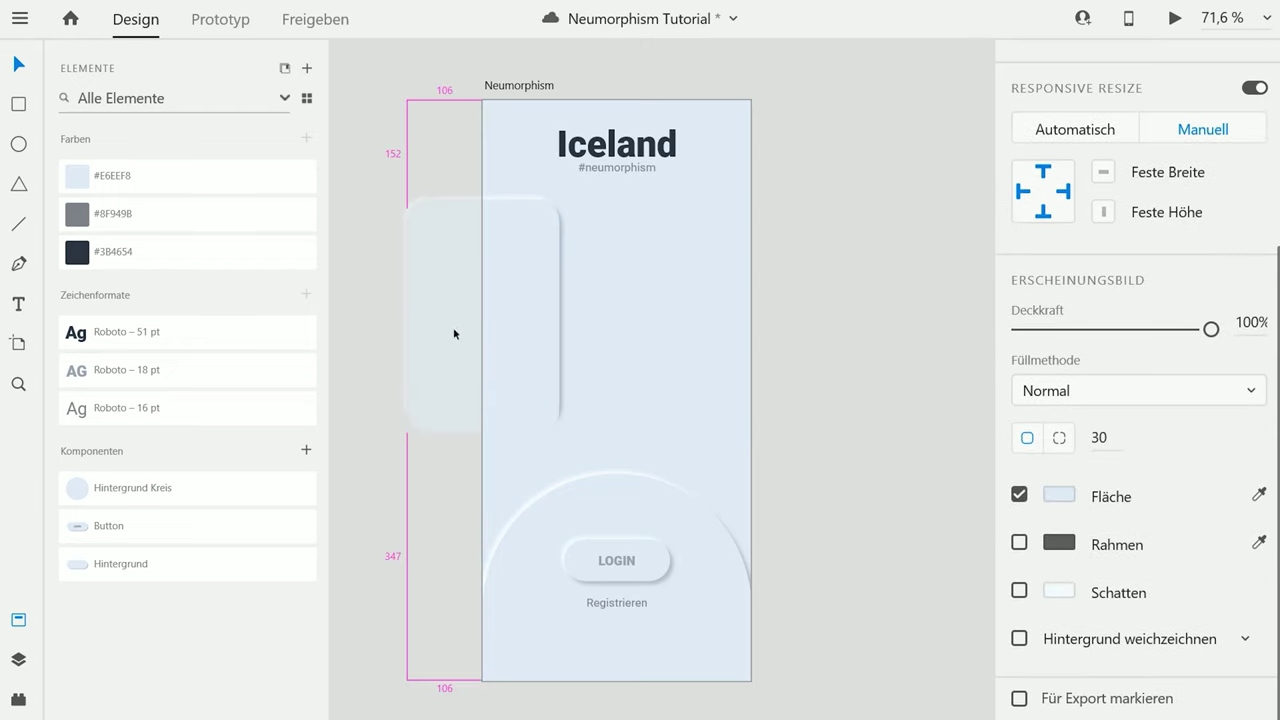
- Give the rectangle copy a muted blue fill and move it with the card to the artboard's centre below #neumorphism
{"action": "scroll", "coordinate": [451, 334], "scroll_direction": "up", "scroll_amount": 5}
{"action": "left_click", "coordinate": [1059, 494]}
{"action": "left_click", "coordinate": [802, 407]}
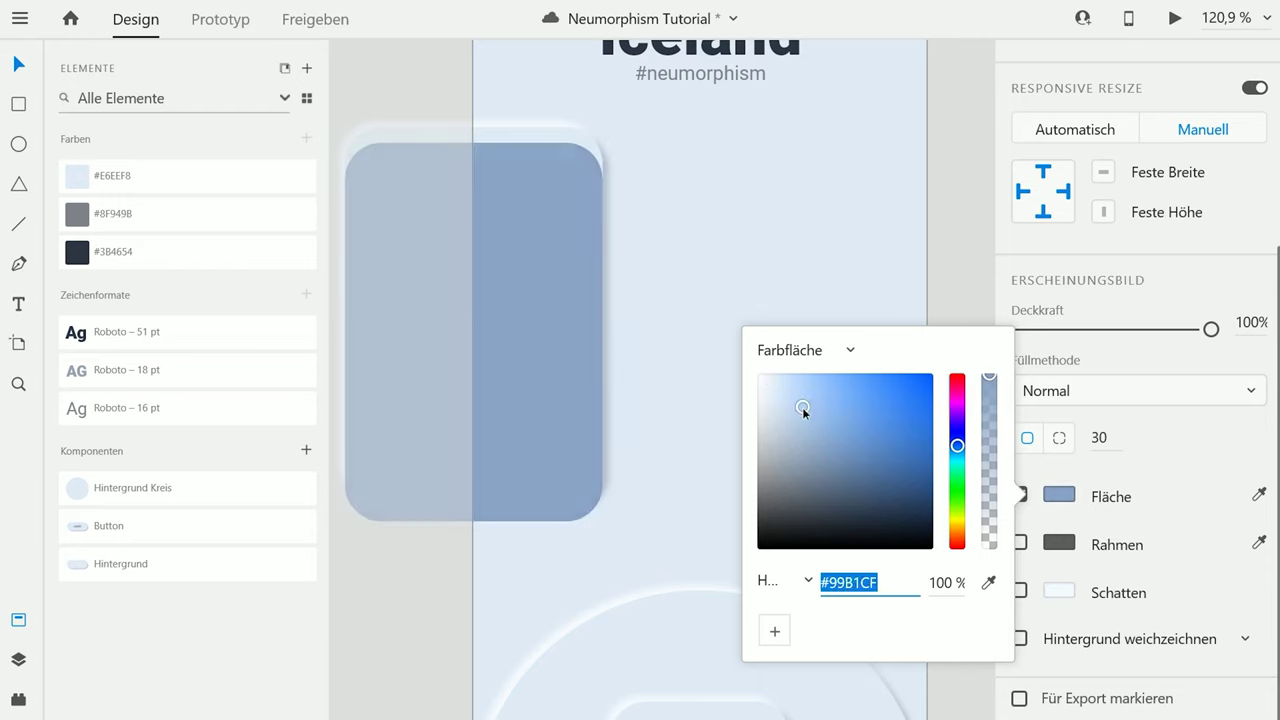
{"action": "left_click", "coordinate": [683, 149]}
{"action": "left_click", "coordinate": [521, 219]}
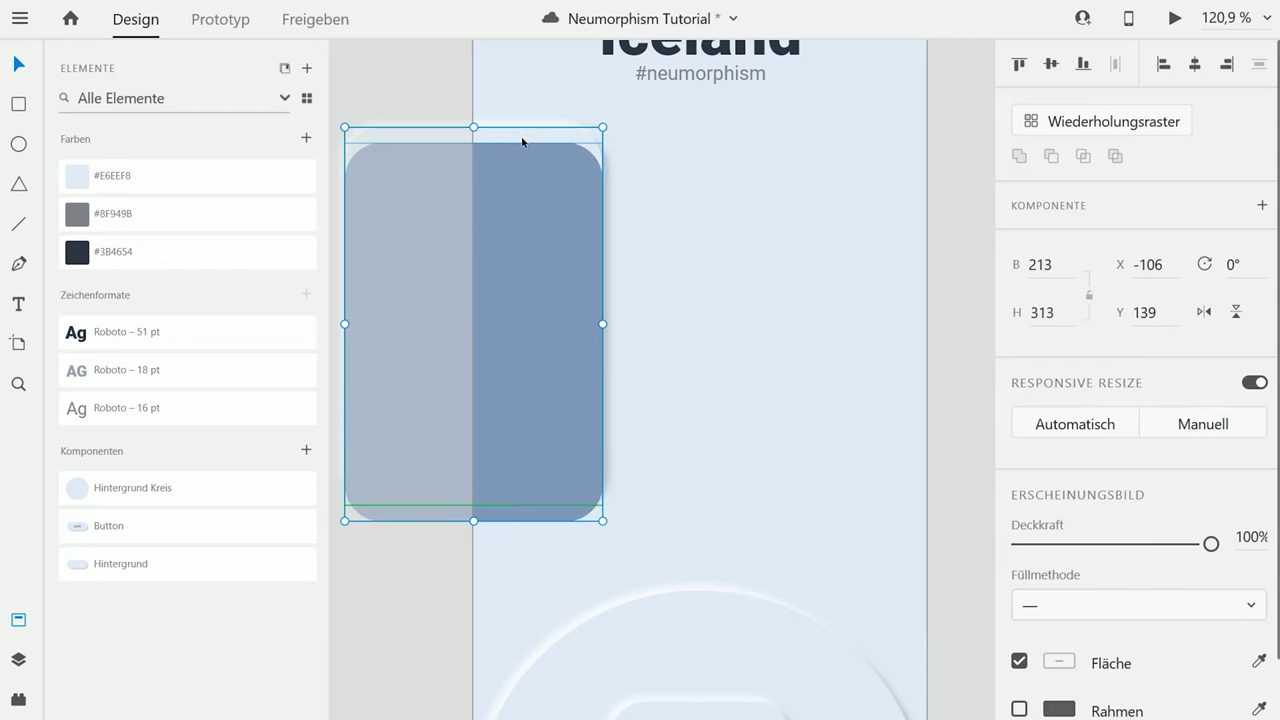
{"action": "left_click_drag", "start_coordinate": [428, 264], "coordinate": [668, 300]}
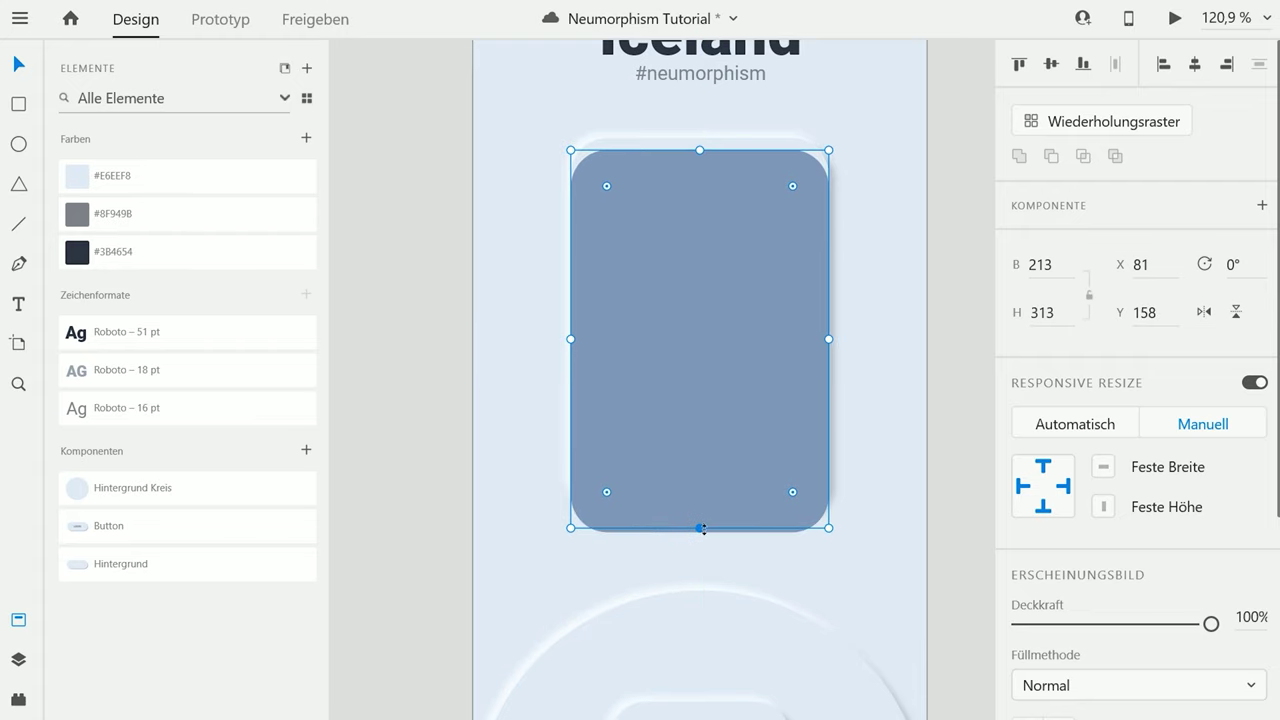
- Shorten the upper blue rectangle to about 259 px high, shift it aside and delete the other blue rectangle beneath it
{"action": "left_click_drag", "start_coordinate": [700, 528], "coordinate": [705, 463]}
{"action": "left_click_drag", "start_coordinate": [611, 401], "coordinate": [740, 423]}
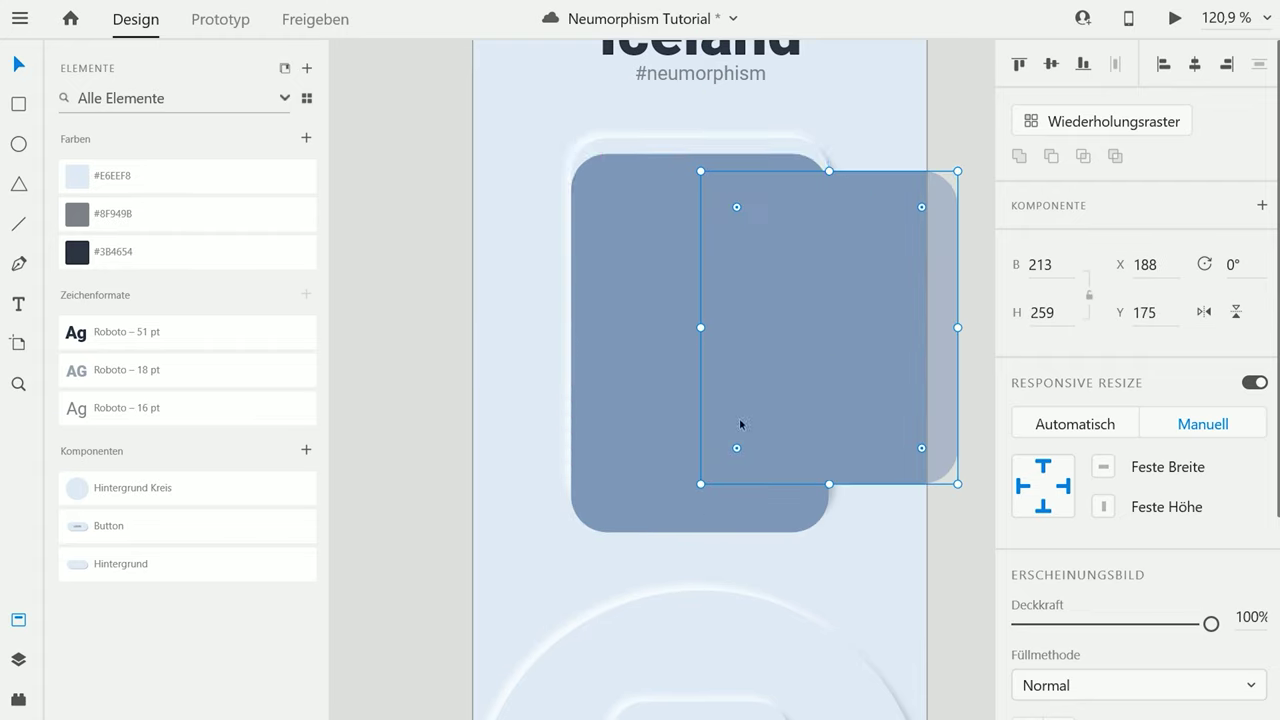
{"action": "left_click", "coordinate": [623, 449]}
{"action": "left_click_drag", "start_coordinate": [623, 449], "coordinate": [521, 464]}
{"action": "key", "text": "Delete"}
- Fit the remaining blue rectangle inside the card at about X 92, Y 157 with a size of about 191 × 297 px
{"action": "left_click", "coordinate": [746, 363]}
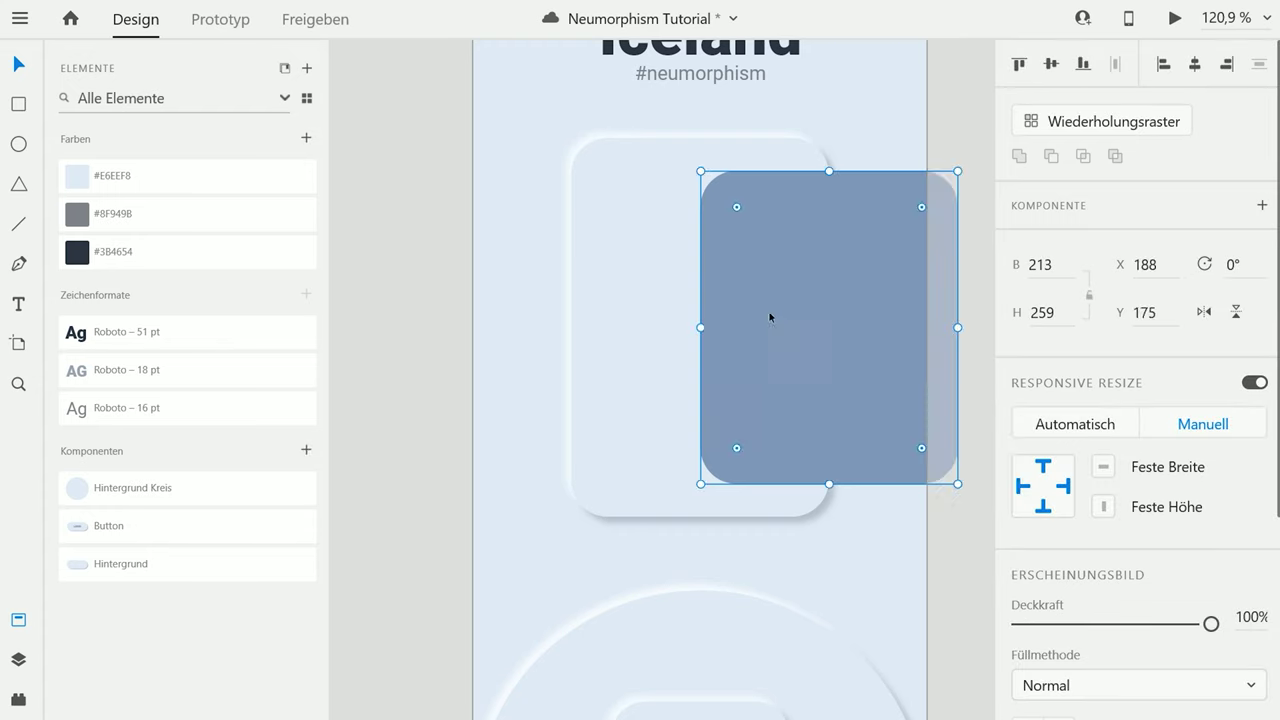
{"action": "left_click_drag", "start_coordinate": [746, 363], "coordinate": [642, 295]}
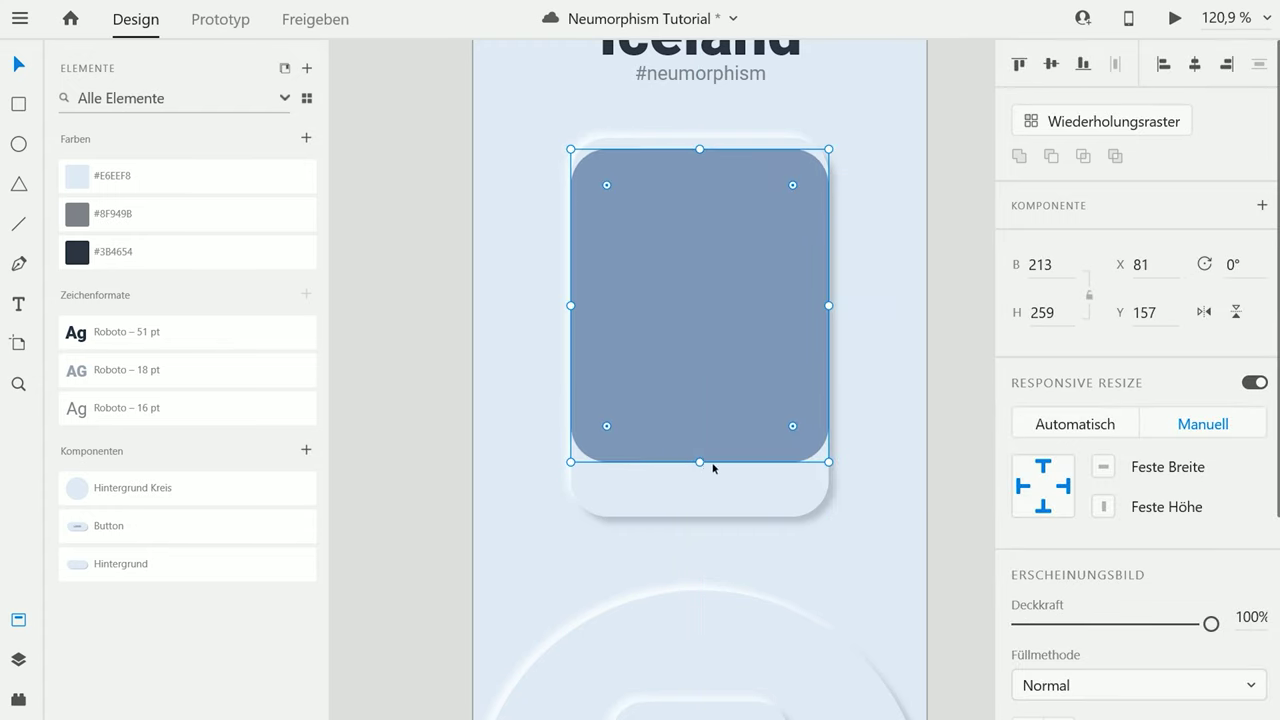
{"action": "left_click_drag", "start_coordinate": [699, 461], "coordinate": [700, 508]}
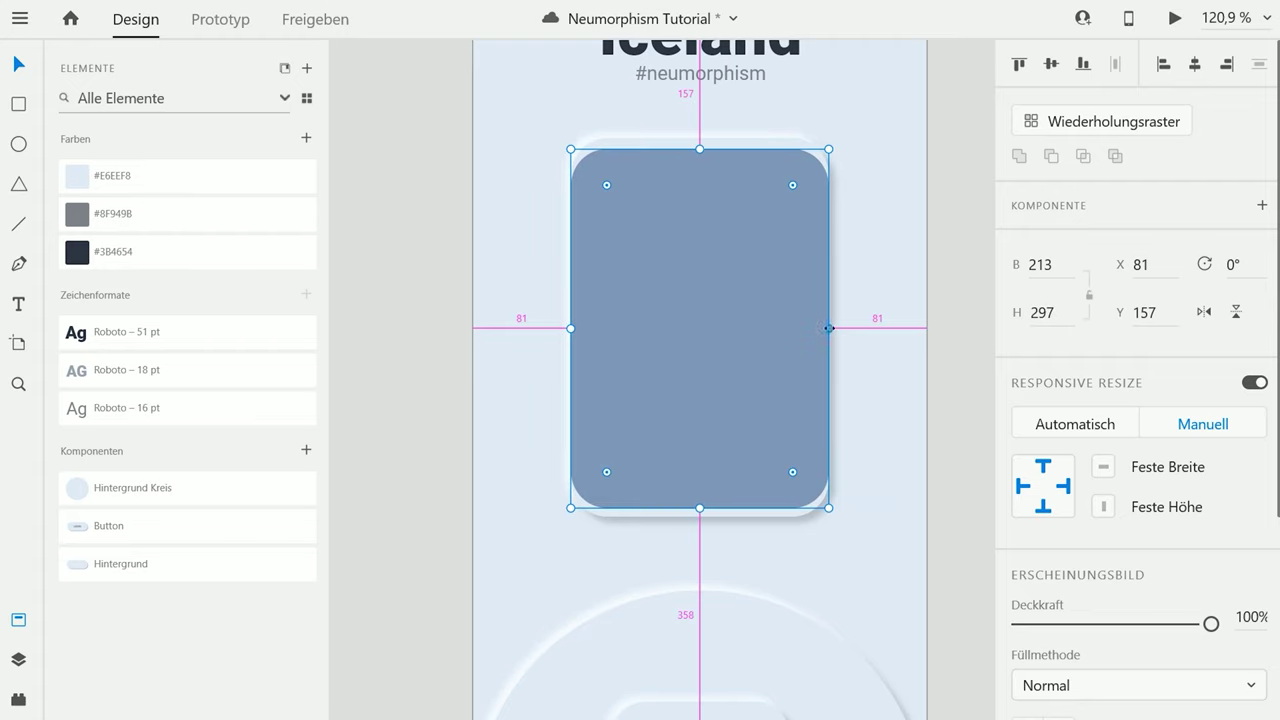
{"action": "left_click_drag", "start_coordinate": [829, 328], "coordinate": [815, 327]}
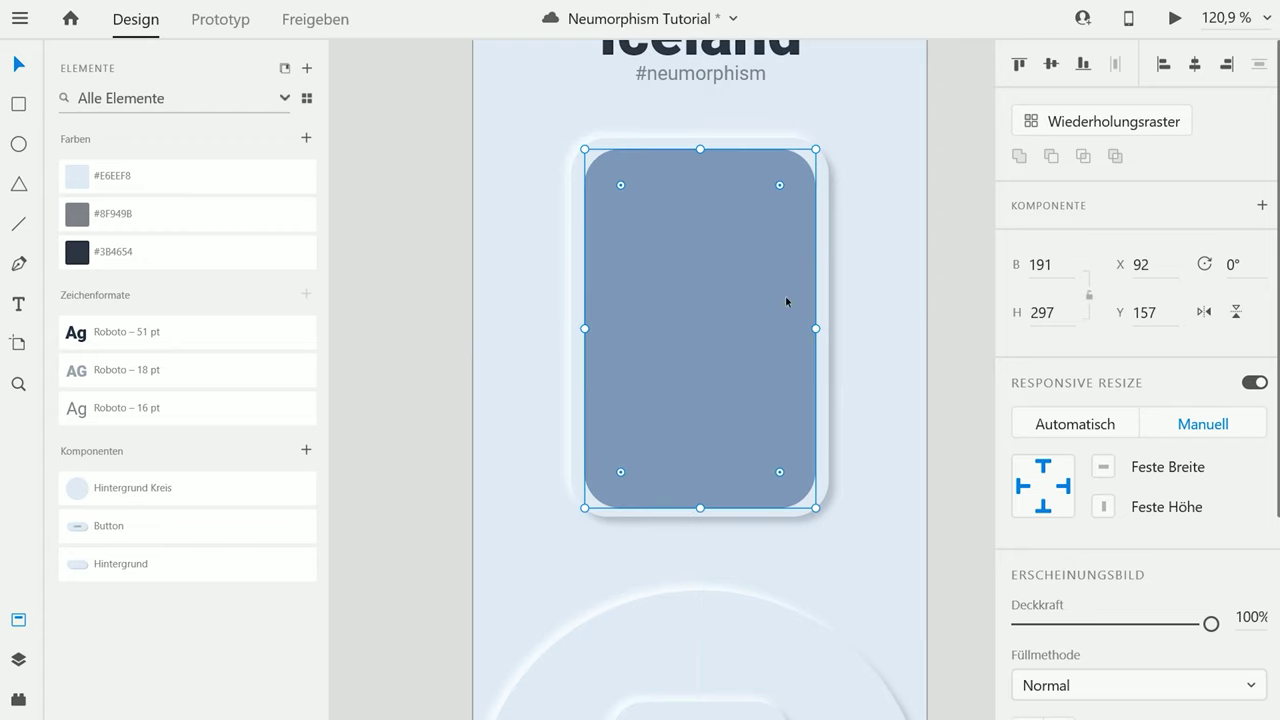
- Set the blue rectangle's corner radius to 25 and widen it slightly on both sides
{"action": "scroll", "coordinate": [1043, 449], "scroll_direction": "down", "scroll_amount": 3}
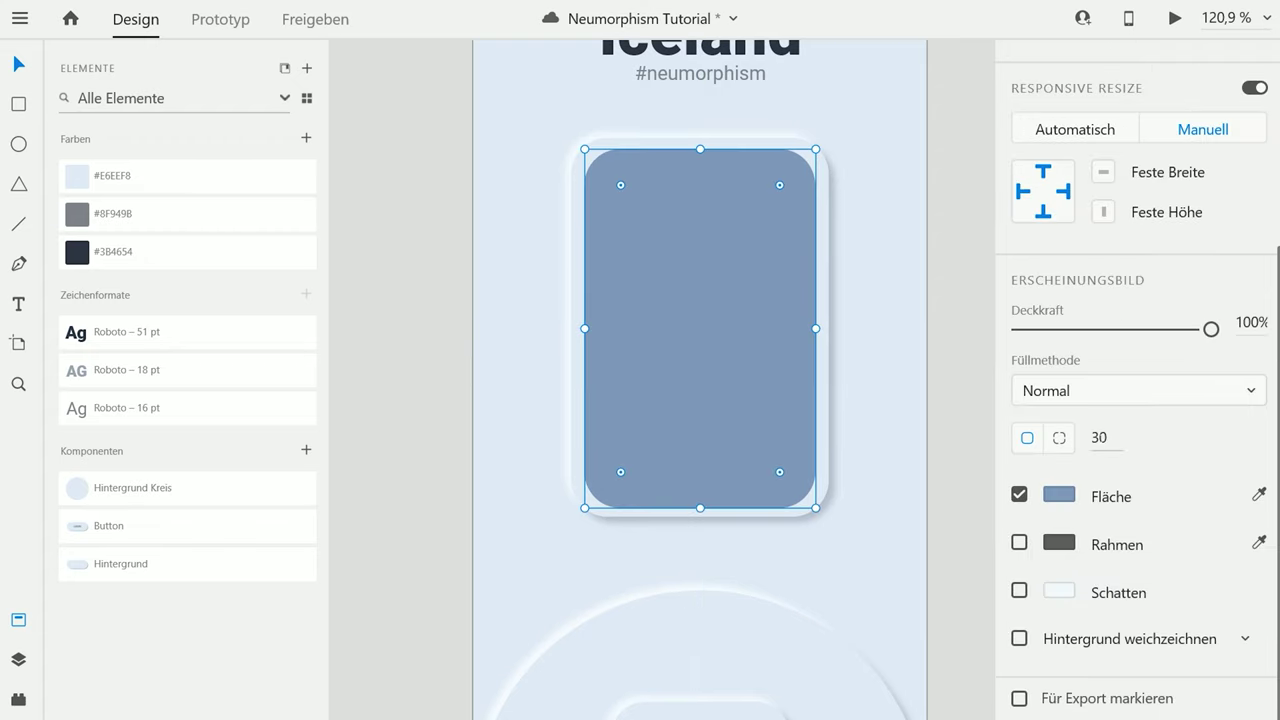
{"action": "key", "text": "Return"}
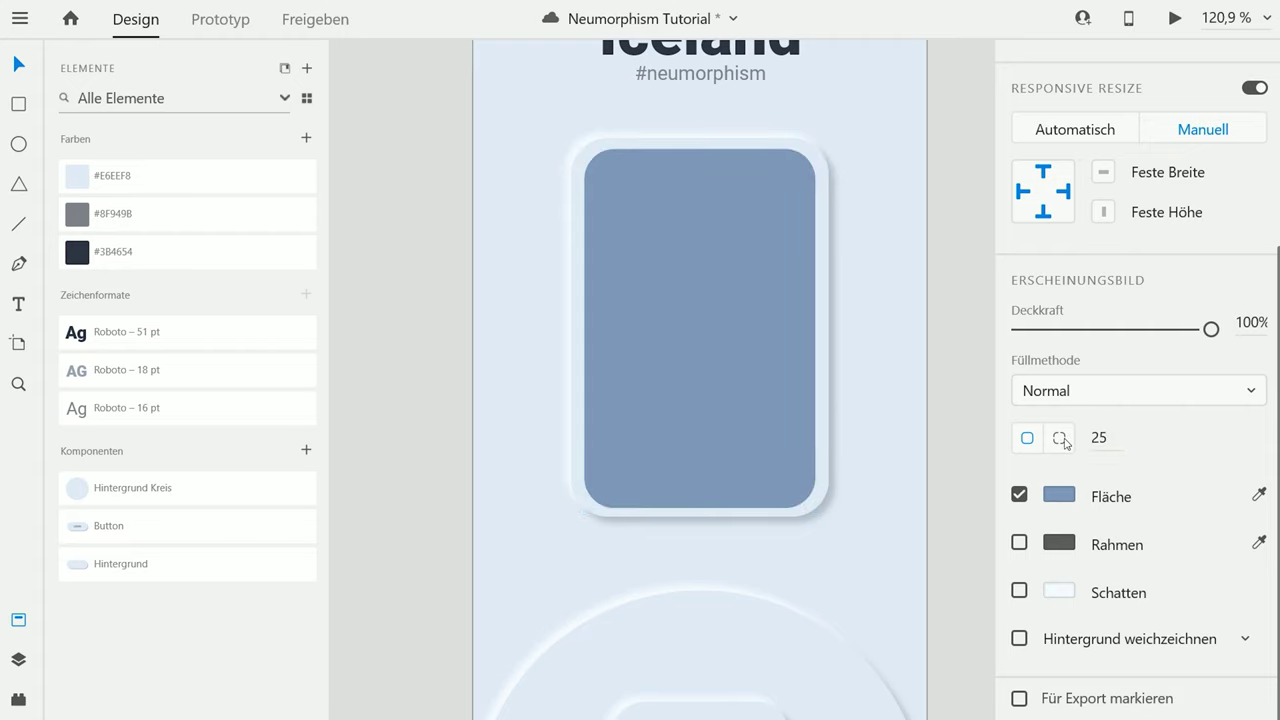
{"action": "left_click", "coordinate": [673, 288]}
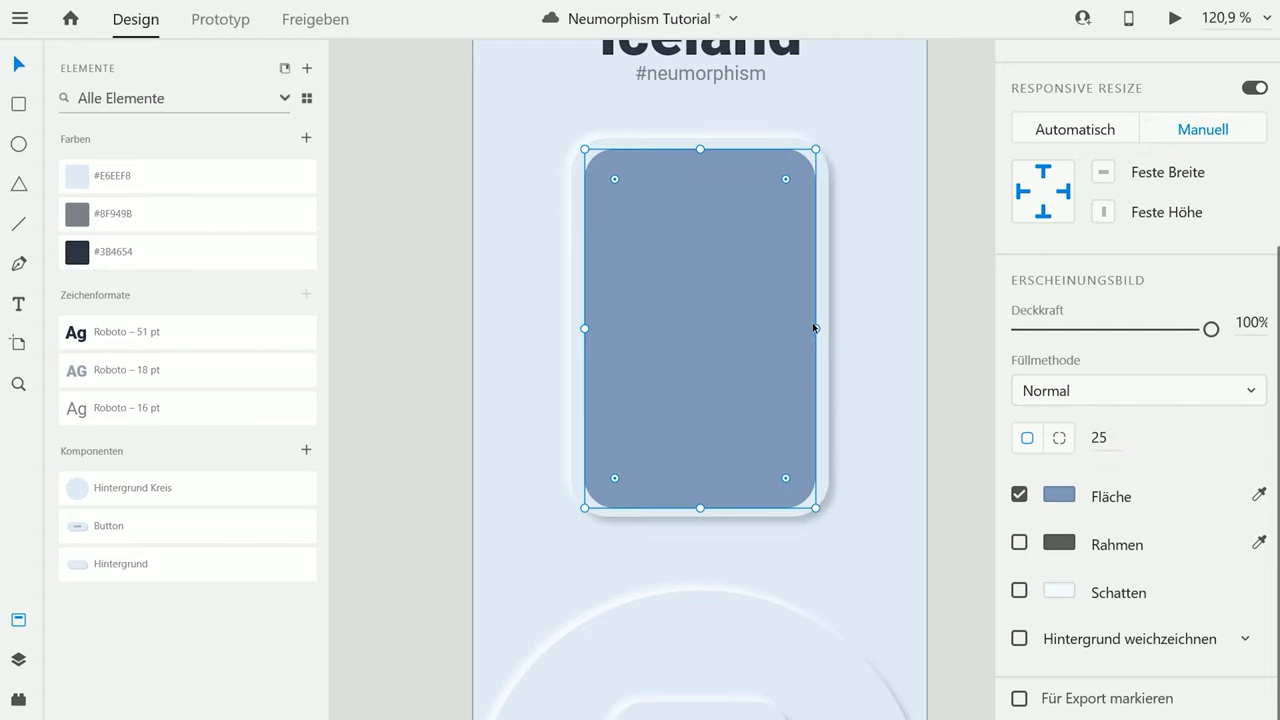
{"action": "key", "text": "alt"}
{"action": "left_click_drag", "start_coordinate": [816, 328], "coordinate": [819, 328]}
- Move the three landscape photos close beside the Neumorphism artboard
{"action": "scroll", "coordinate": [814, 271], "scroll_direction": "down", "scroll_amount": 5}
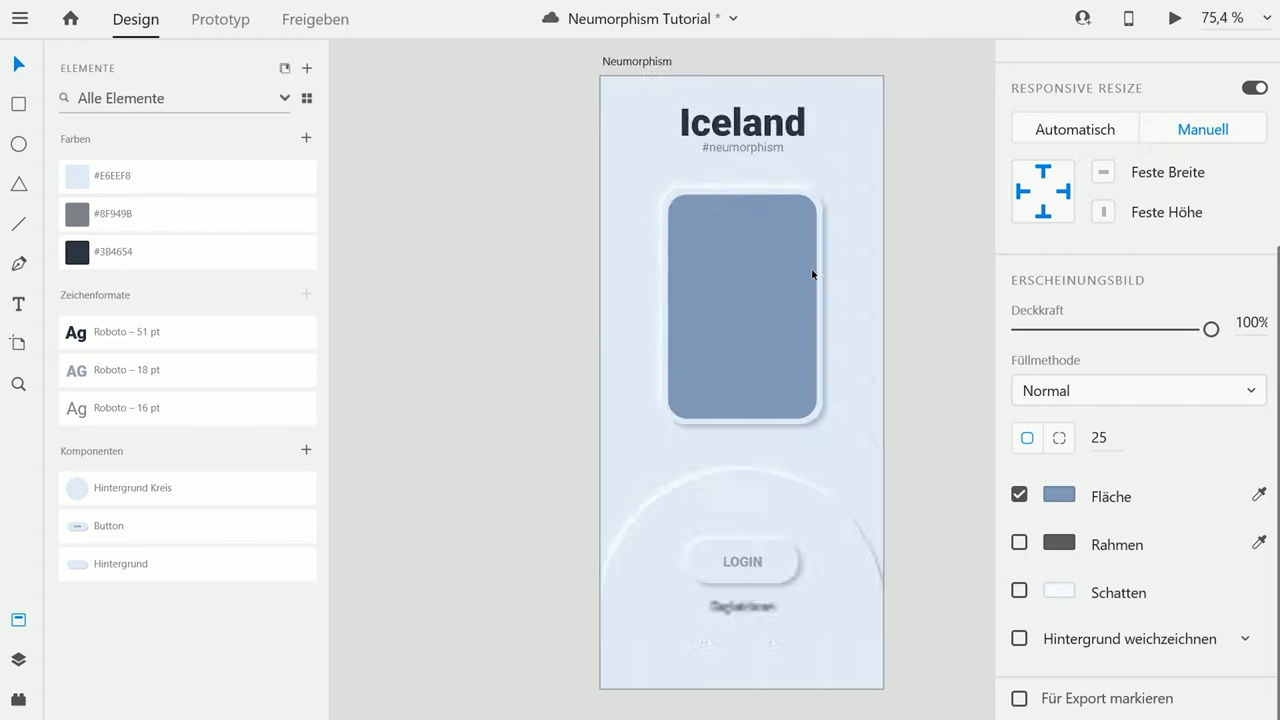
{"action": "left_click_drag", "start_coordinate": [806, 280], "coordinate": [534, 290]}
{"action": "scroll", "coordinate": [519, 316], "scroll_direction": "down", "scroll_amount": 3}
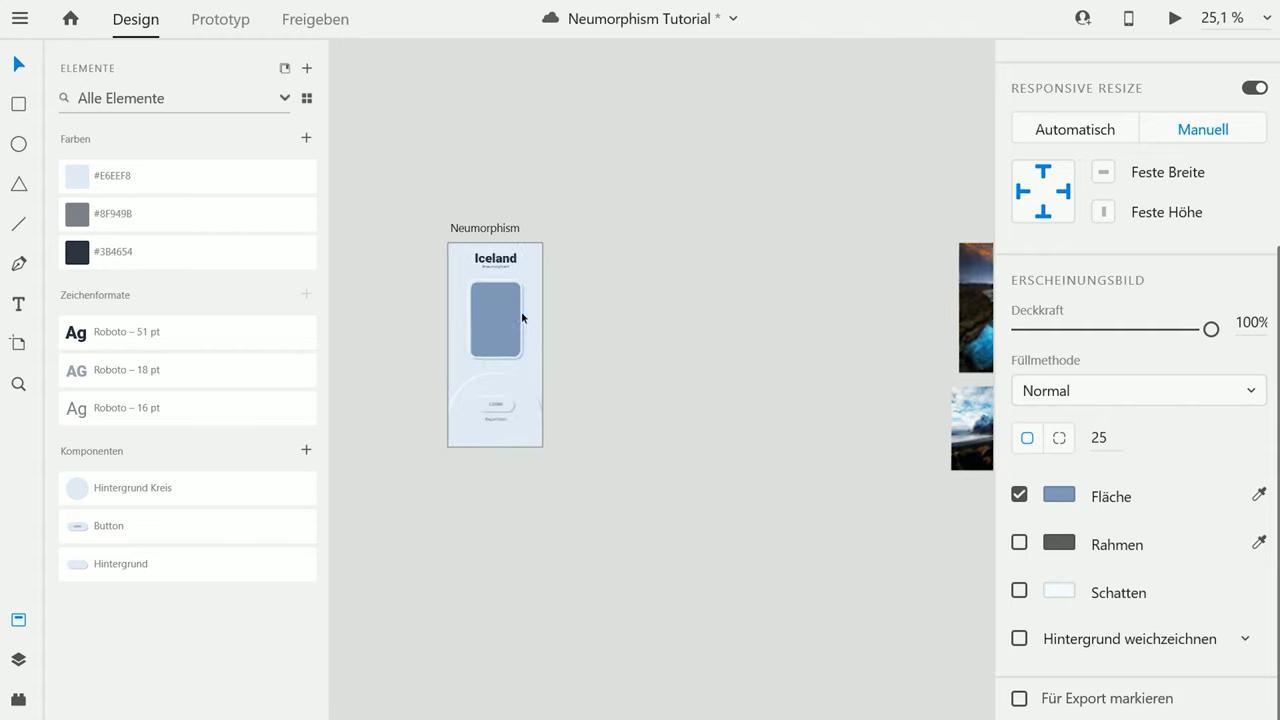
{"action": "scroll", "coordinate": [754, 306], "scroll_direction": "right", "scroll_amount": 3}
{"action": "left_click", "coordinate": [775, 342]}
{"action": "scroll", "coordinate": [775, 342], "scroll_direction": "right", "scroll_amount": 2}
{"action": "left_click_drag", "start_coordinate": [775, 342], "coordinate": [493, 336]}
{"action": "scroll", "coordinate": [493, 336], "scroll_direction": "left", "scroll_amount": 5}
{"action": "scroll", "coordinate": [621, 345], "scroll_direction": "up", "scroll_amount": 4}
- Move the blue rounded rectangle onto the river photo and place copies of it over the iceberg and black-sand mountain photos
{"action": "left_click", "coordinate": [535, 338]}
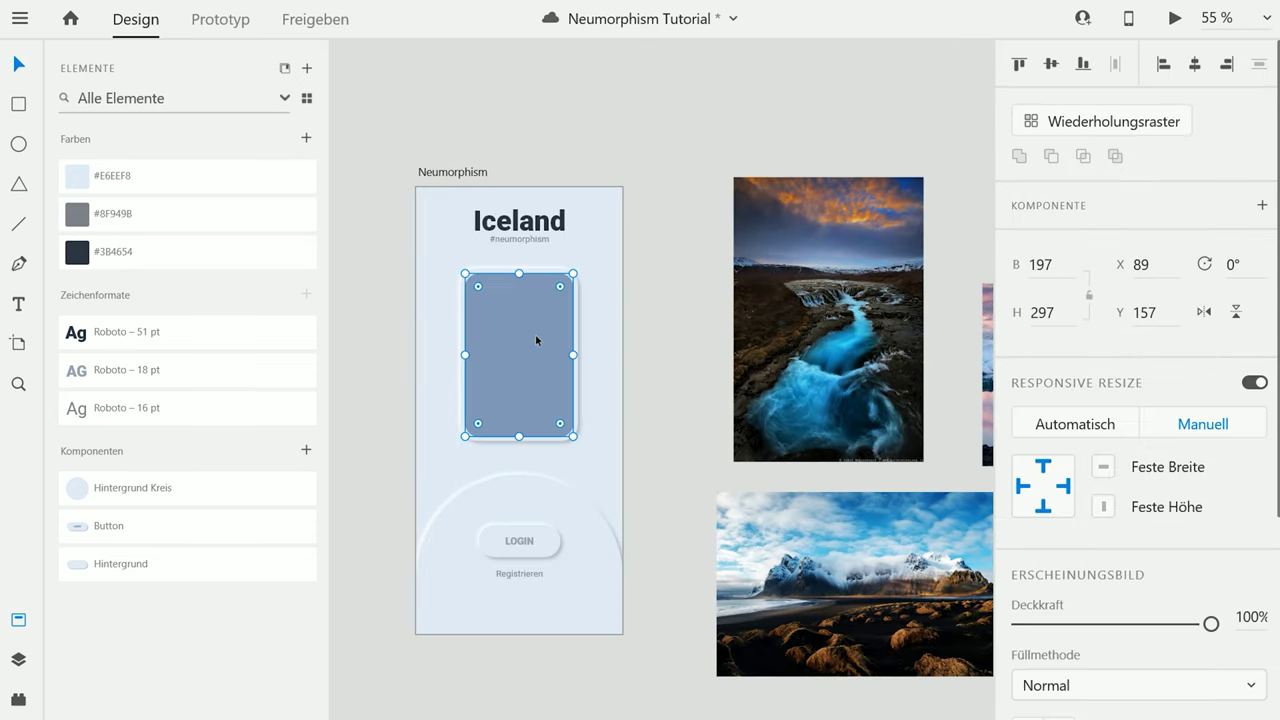
{"action": "left_click_drag", "start_coordinate": [537, 351], "coordinate": [850, 330]}
{"action": "scroll", "coordinate": [850, 330], "scroll_direction": "right", "scroll_amount": 3}
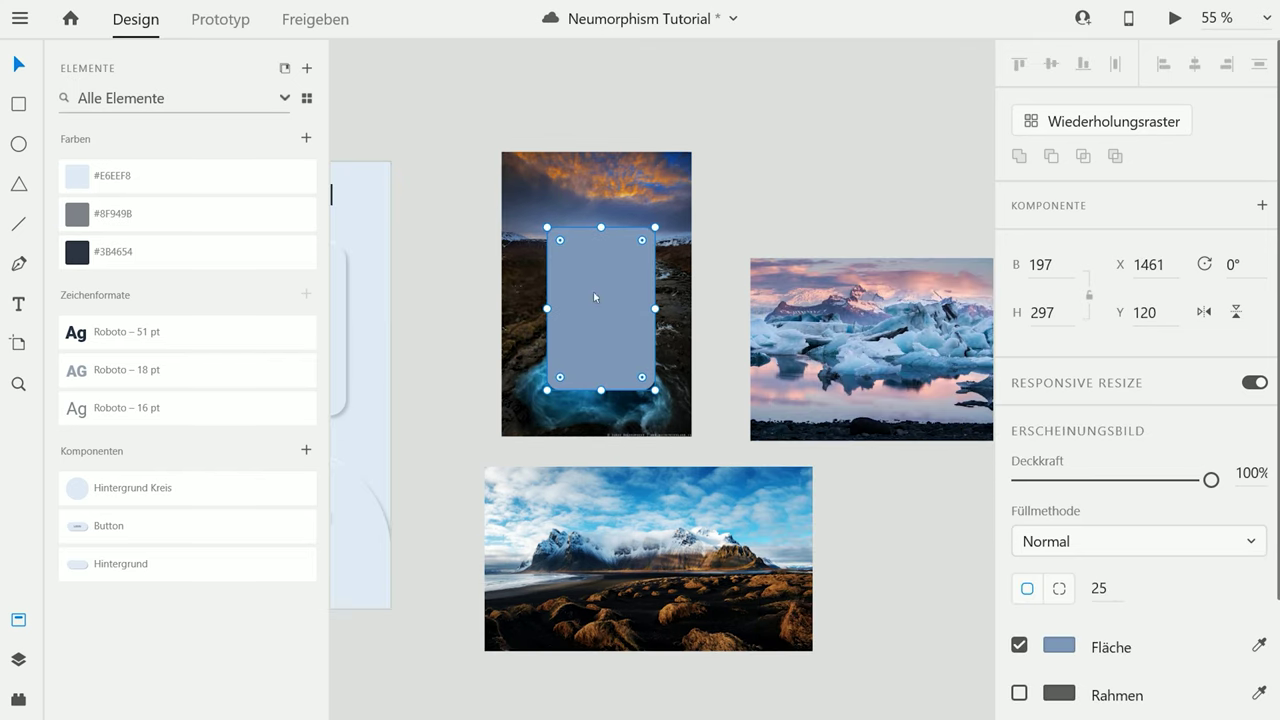
{"action": "left_click_drag", "start_coordinate": [593, 291], "coordinate": [614, 542]}
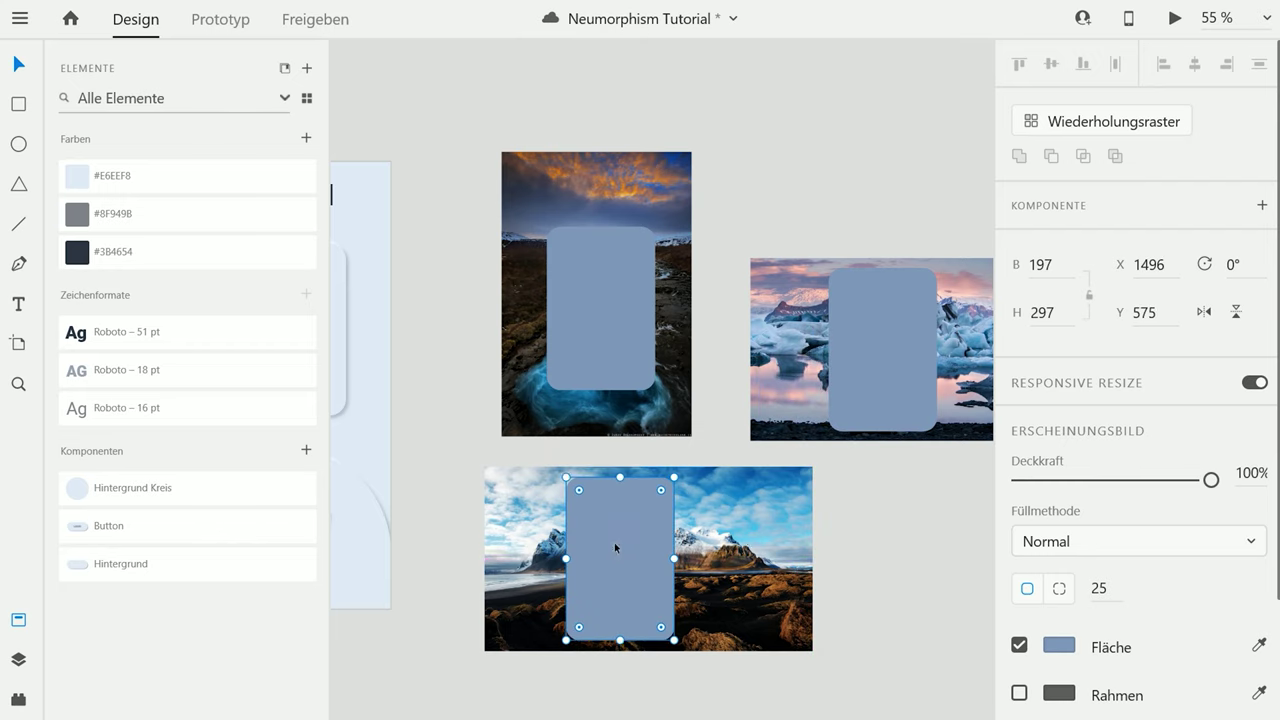
- Mask the mountain, river and iceberg photos each with the blue rounded rectangle lying on it
{"action": "left_click", "coordinate": [616, 538], "text": "shift"}
{"action": "right_click", "coordinate": [616, 541]}
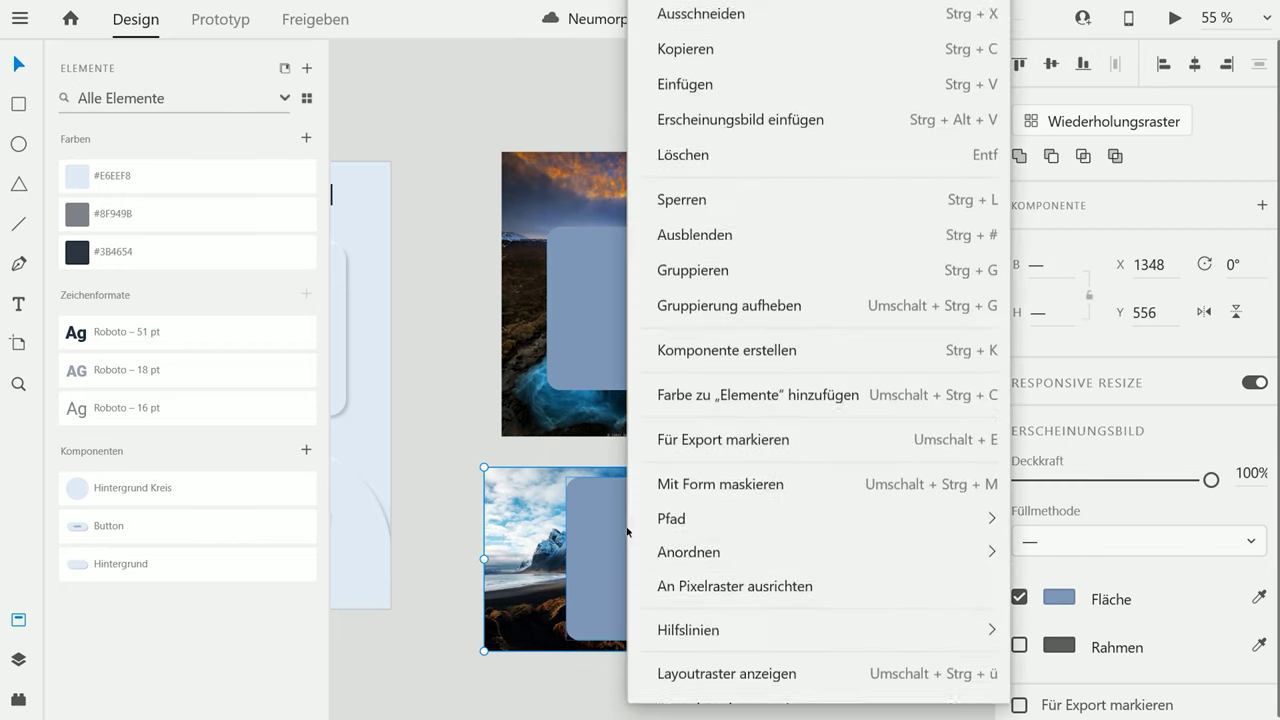
{"action": "left_click", "coordinate": [721, 460]}
{"action": "left_click", "coordinate": [578, 287]}
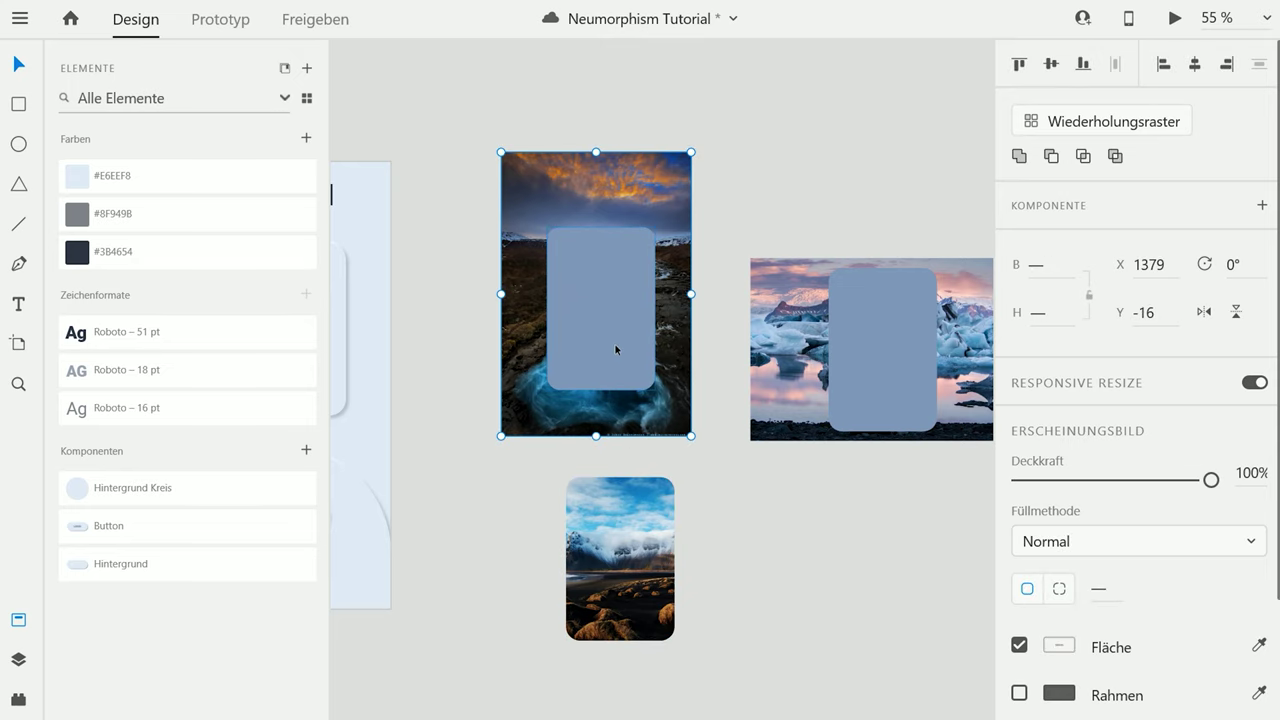
{"action": "right_click", "coordinate": [610, 307]}
{"action": "left_click", "coordinate": [745, 424]}
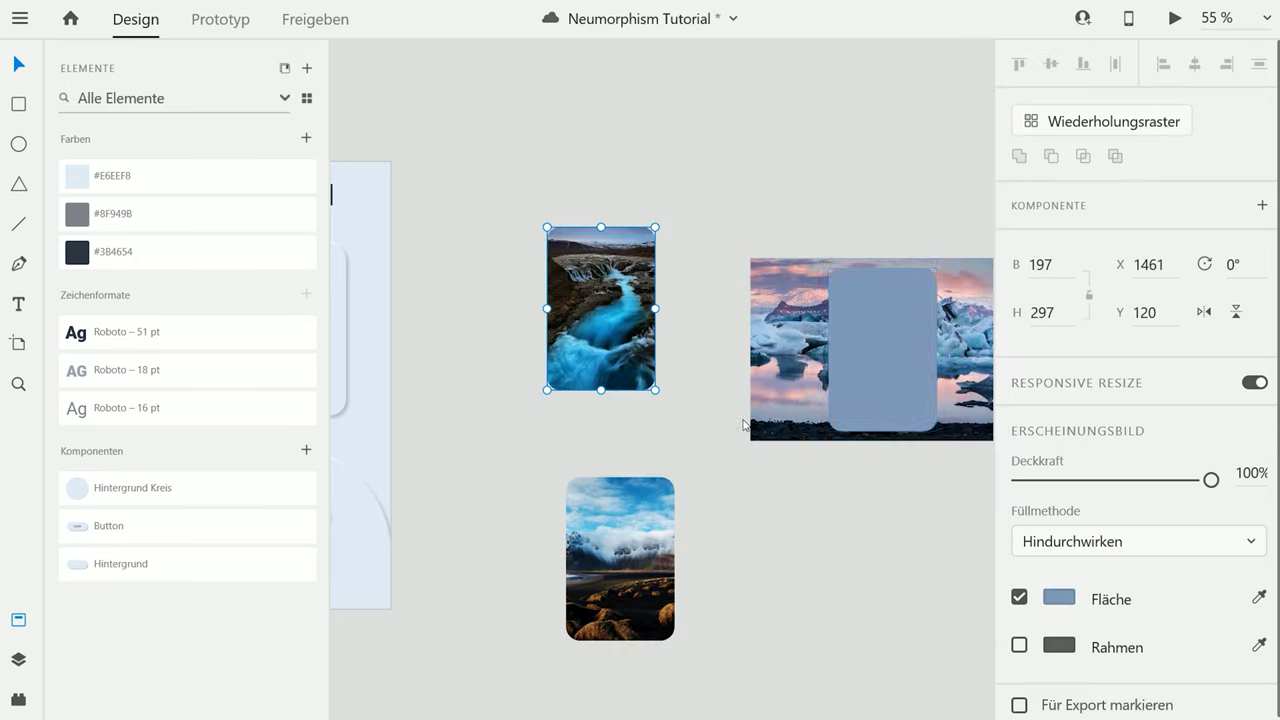
{"action": "left_click", "coordinate": [868, 372]}
{"action": "left_click", "coordinate": [790, 380], "text": "shift"}
{"action": "right_click", "coordinate": [795, 380]}
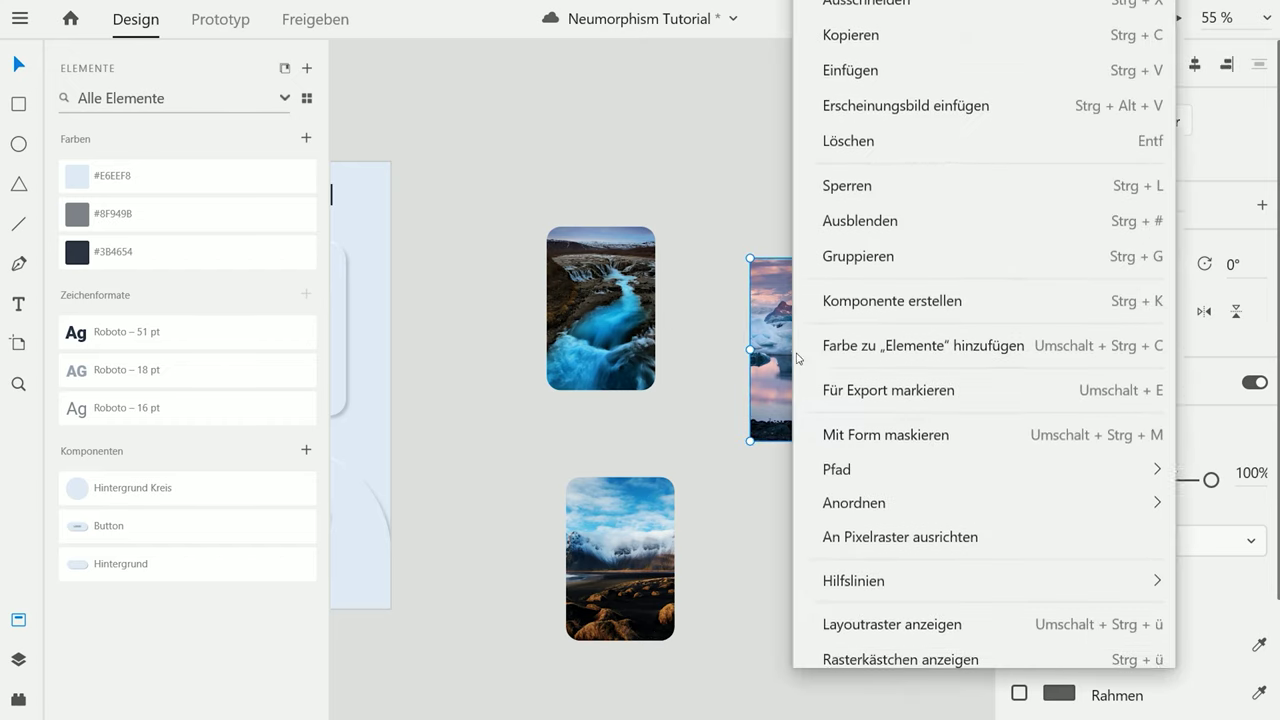
{"action": "left_click", "coordinate": [860, 426]}
- Line up the three masked photos beside the artboard in the order mountain, river, iceberg
{"action": "left_click_drag", "start_coordinate": [875, 365], "coordinate": [722, 325]}
{"action": "left_click_drag", "start_coordinate": [617, 570], "coordinate": [470, 322]}
{"action": "scroll", "coordinate": [470, 322], "scroll_direction": "left", "scroll_amount": 3}
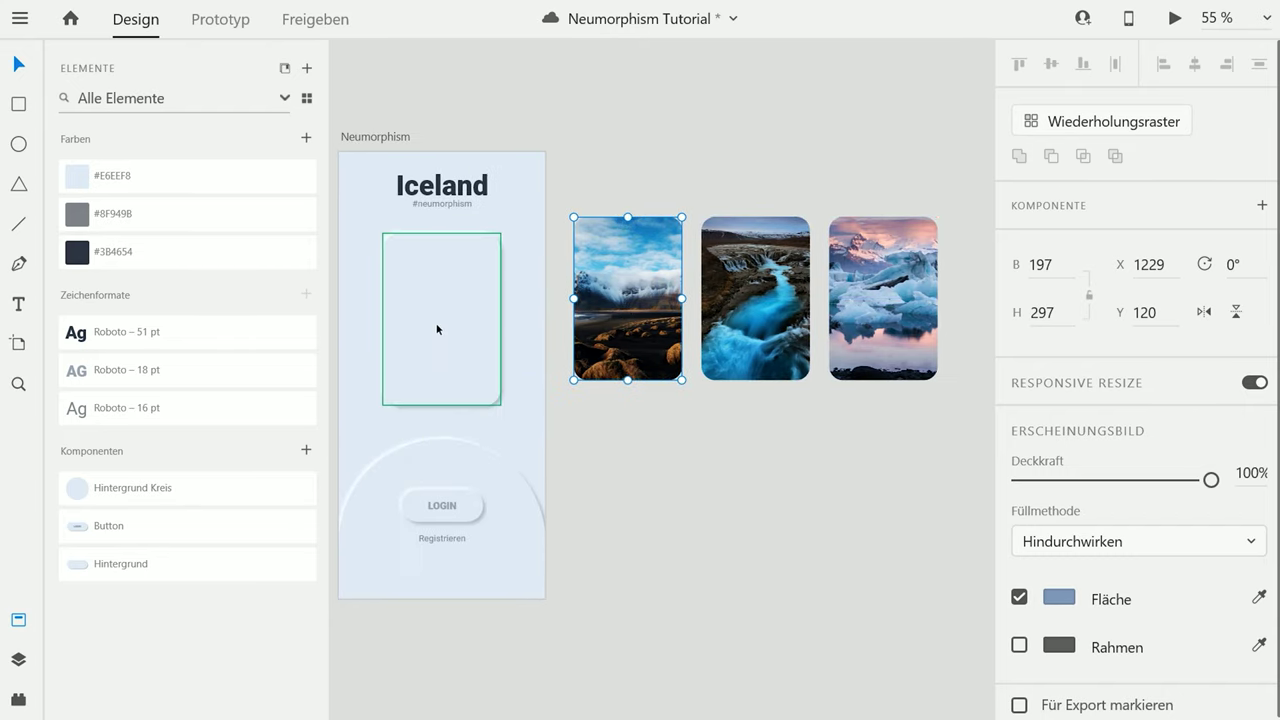
{"action": "left_click_drag", "start_coordinate": [583, 240], "coordinate": [405, 268]}
{"action": "key", "text": "ctrl+z"}
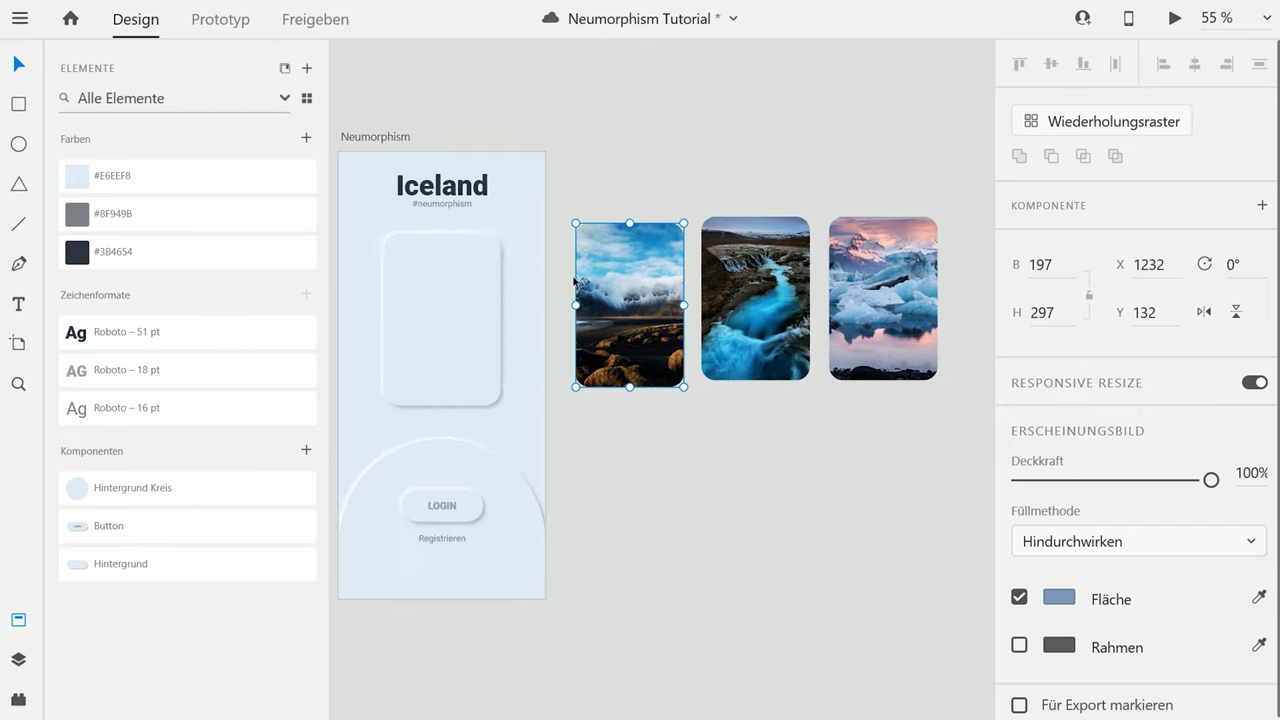
- Place two copies of the empty card below the photos and centre one copy and the river photo on each other
{"action": "left_click", "coordinate": [446, 283]}
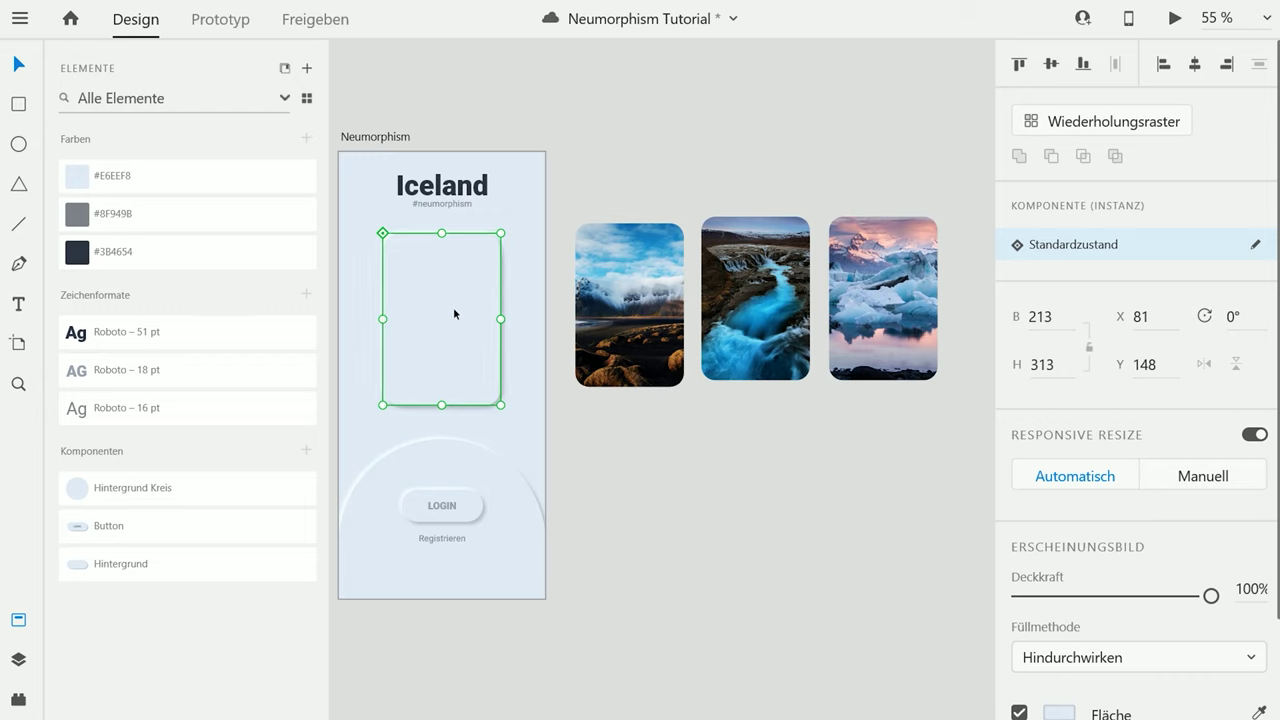
{"action": "left_click_drag", "start_coordinate": [453, 307], "coordinate": [841, 509]}
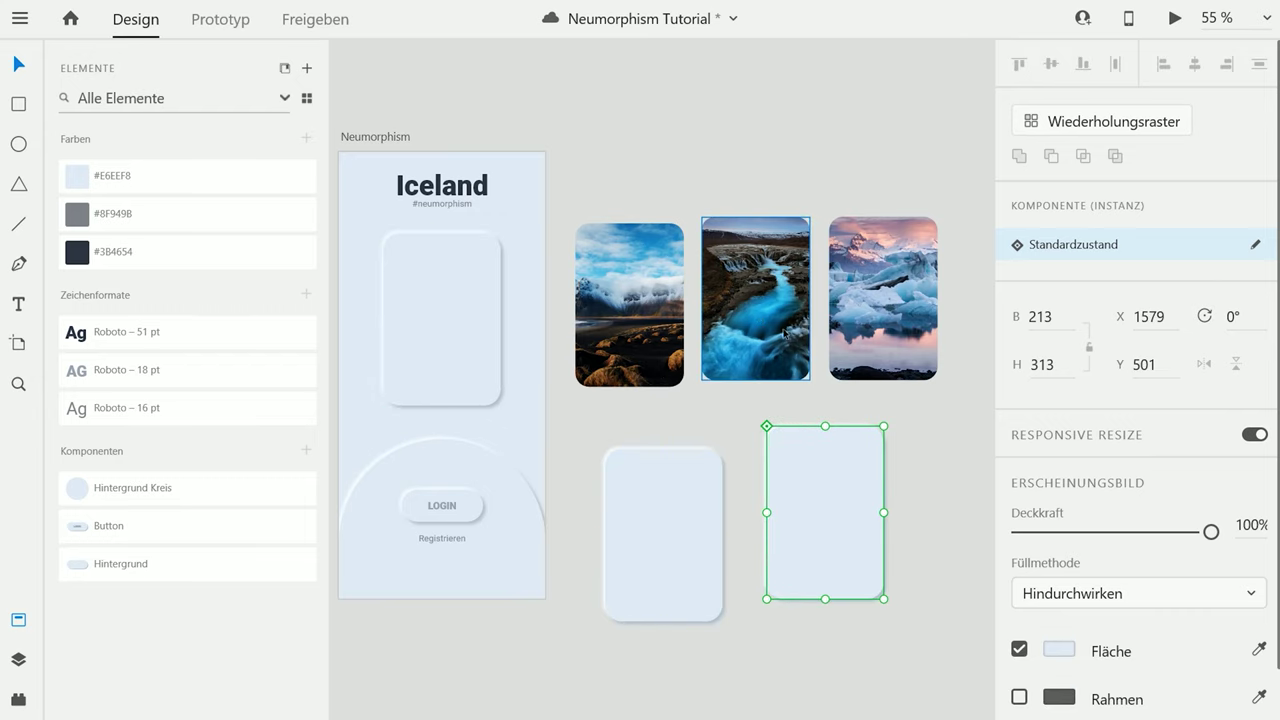
{"action": "left_click", "coordinate": [760, 315], "text": "shift"}
{"action": "left_click", "coordinate": [1050, 64]}
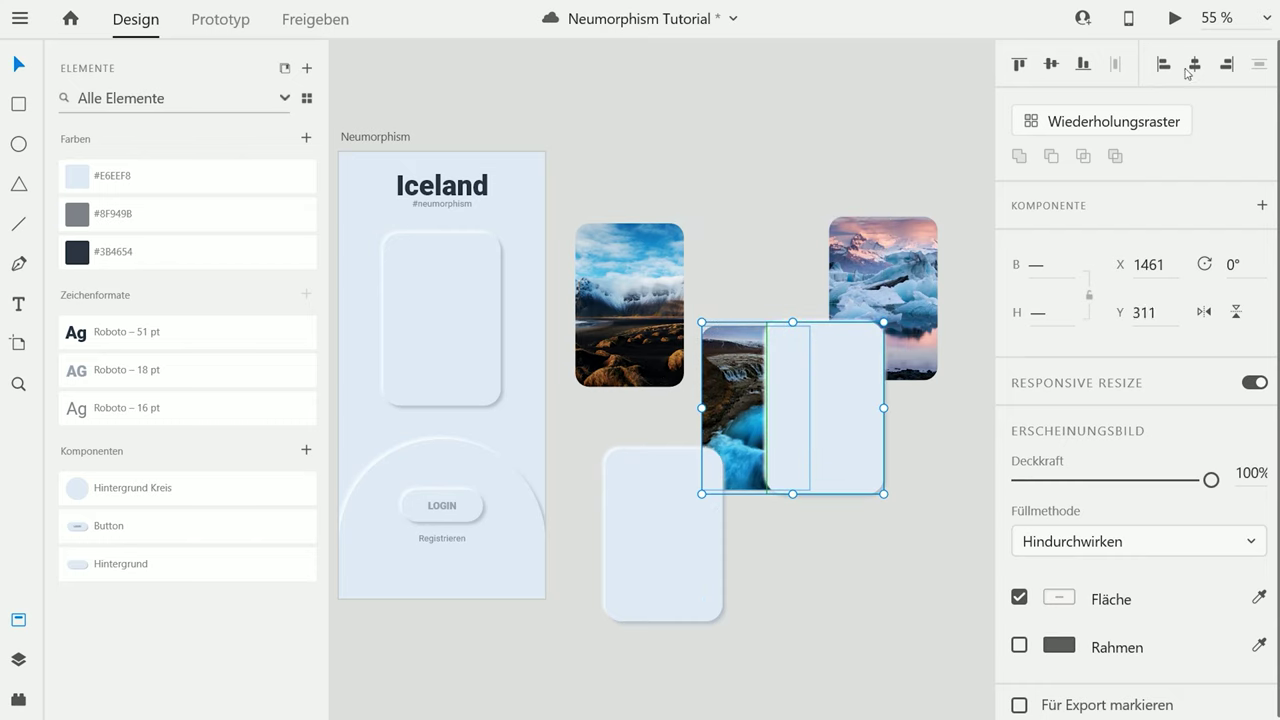
{"action": "left_click", "coordinate": [1199, 66]}
- Send the card copy behind the river photo
{"action": "right_click", "coordinate": [815, 482]}
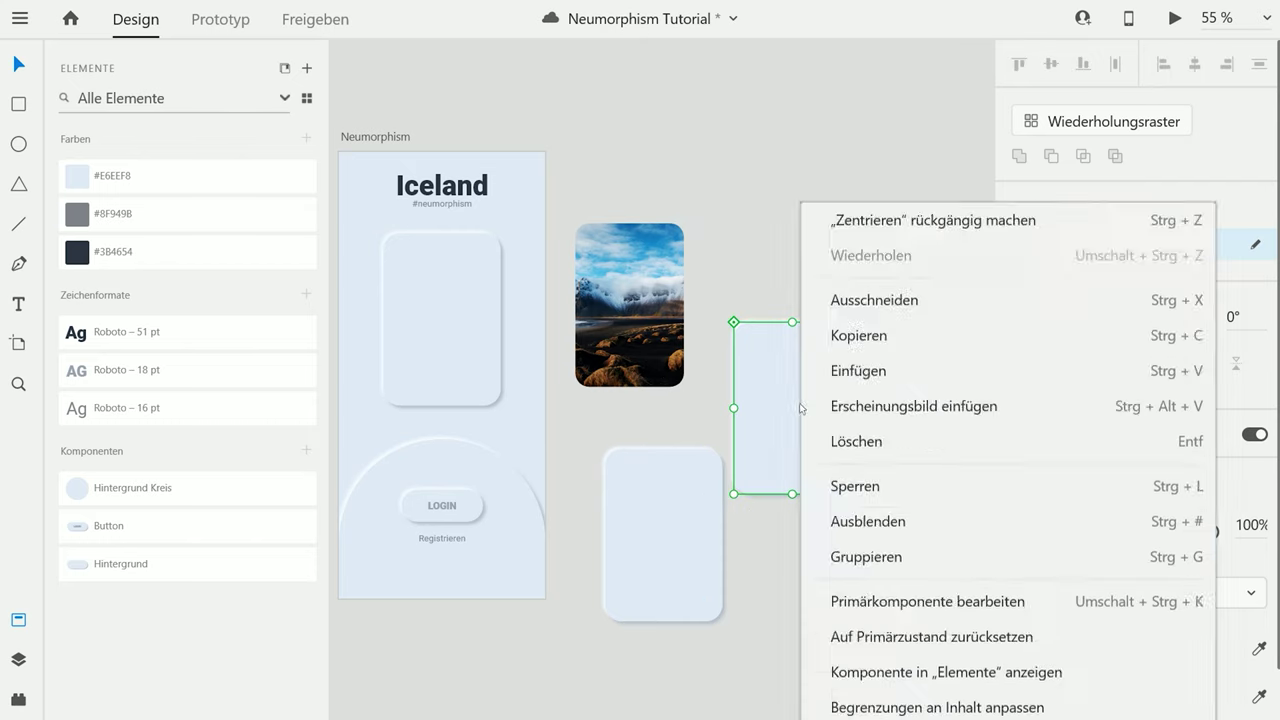
{"action": "scroll", "coordinate": [880, 500], "scroll_direction": "down", "scroll_amount": 3}
{"action": "mouse_move", "coordinate": [886, 568]}
{"action": "left_click", "coordinate": [570, 668]}
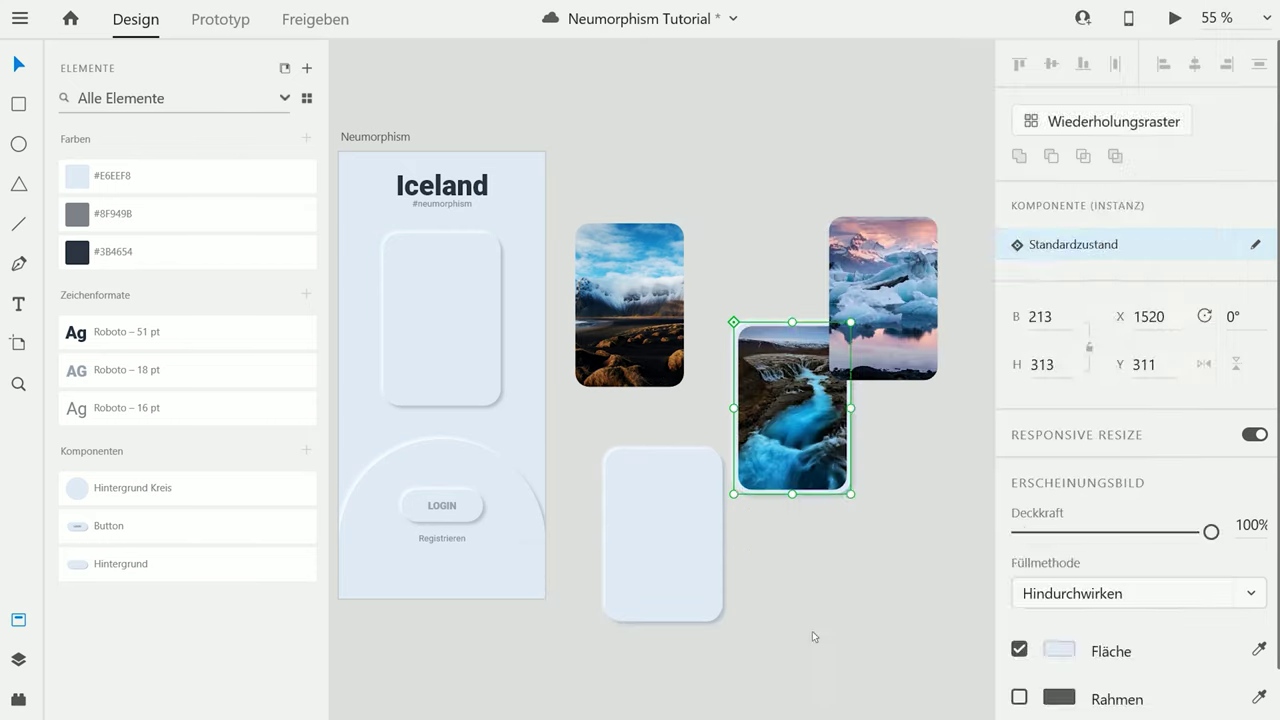
- Centre the mountain photo and the other card copy on each other horizontally and vertically
{"action": "left_click", "coordinate": [630, 300]}
{"action": "left_click", "coordinate": [689, 545], "text": "shift"}
{"action": "right_click", "coordinate": [689, 540]}
{"action": "scroll", "coordinate": [865, 400], "scroll_direction": "down", "scroll_amount": 1}
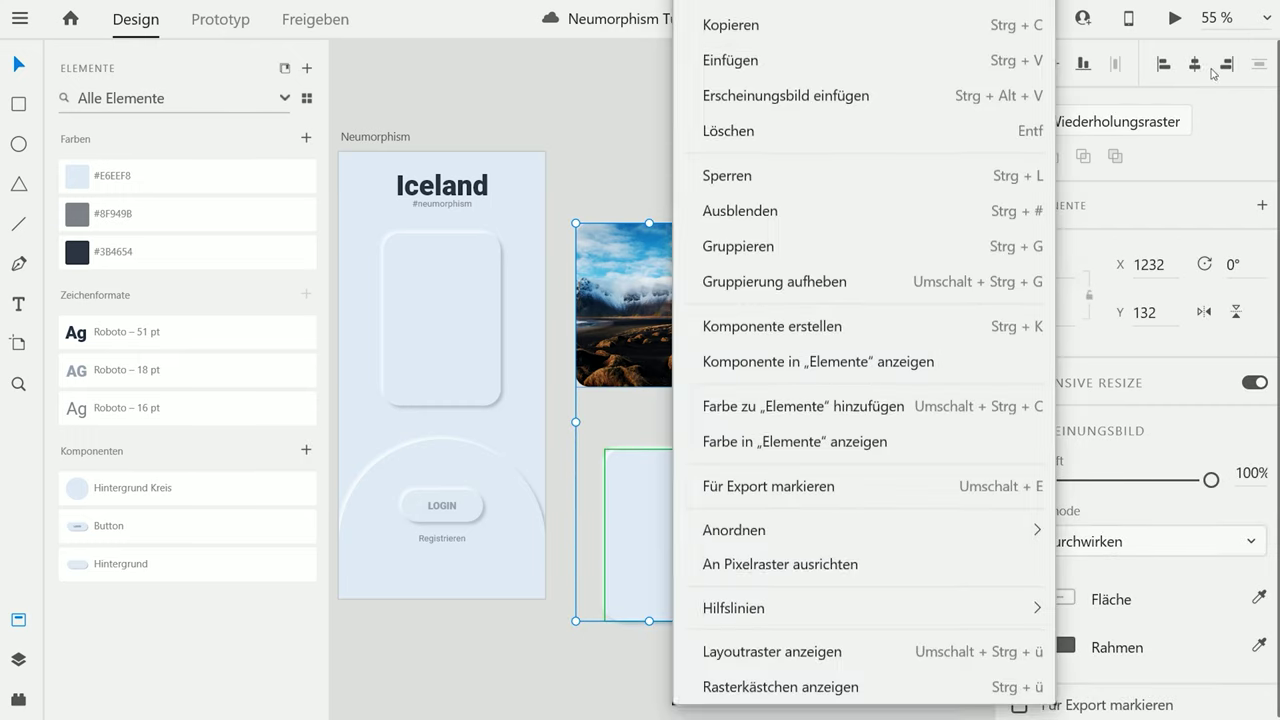
{"action": "left_click", "coordinate": [1194, 63]}
{"action": "left_click", "coordinate": [1194, 63]}
{"action": "left_click", "coordinate": [1050, 63]}
{"action": "left_click", "coordinate": [763, 86]}
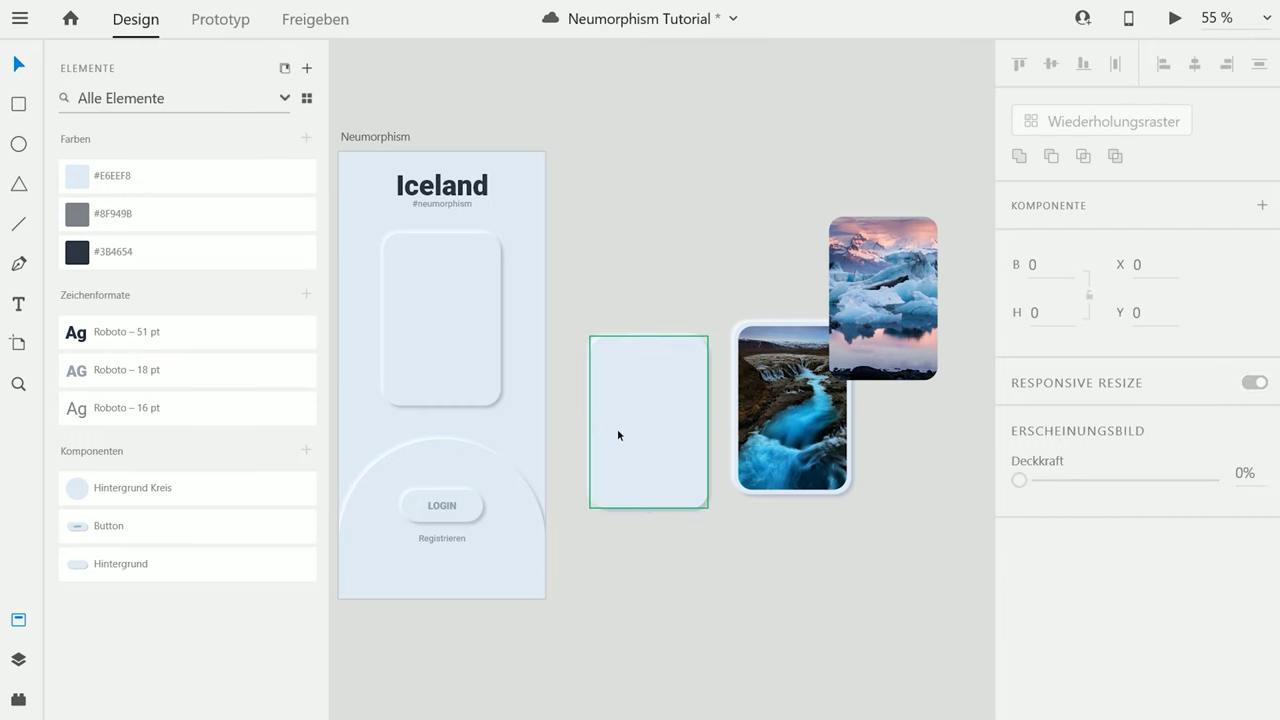
- Send the second card copy behind the mountain photo
{"action": "left_click", "coordinate": [617, 428]}
{"action": "right_click", "coordinate": [650, 430]}
{"action": "scroll", "coordinate": [728, 660], "scroll_direction": "down", "scroll_amount": 1}
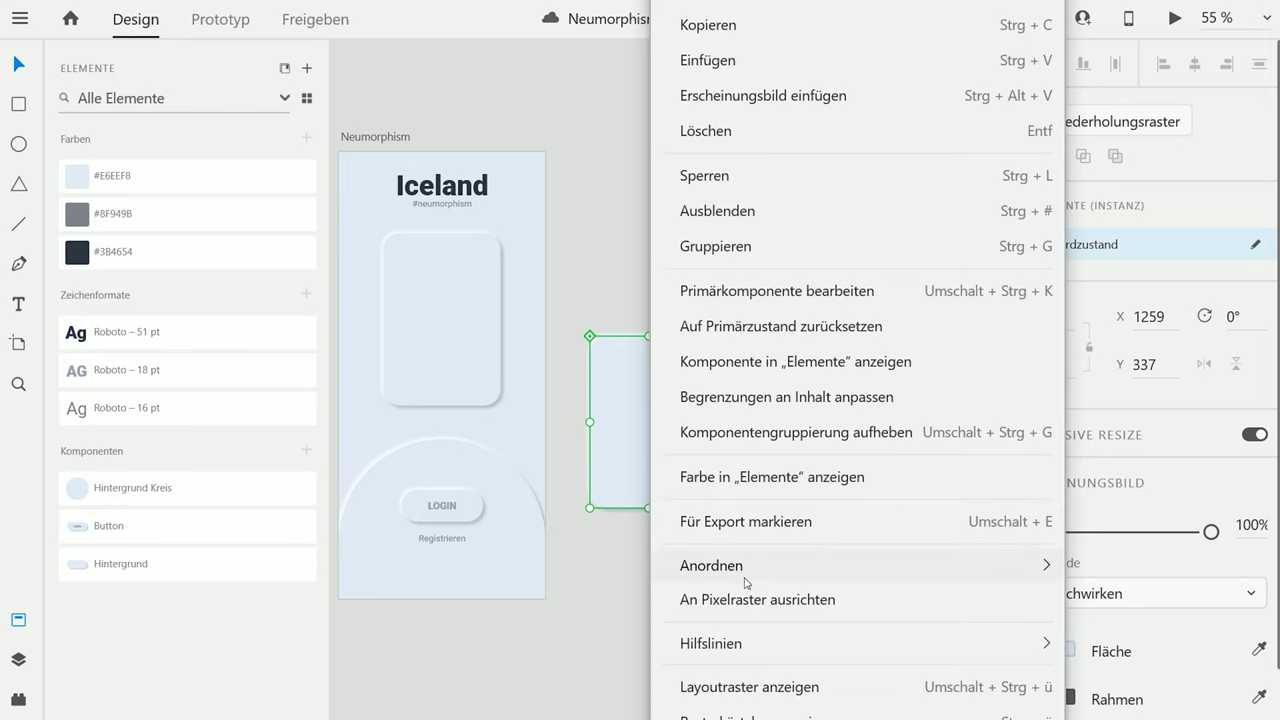
{"action": "mouse_move", "coordinate": [745, 582]}
{"action": "left_click", "coordinate": [440, 682]}
{"action": "left_click", "coordinate": [566, 405]}
- Centre the artboard's original card and the iceberg photo on each other horizontally and vertically
{"action": "left_click", "coordinate": [440, 304]}
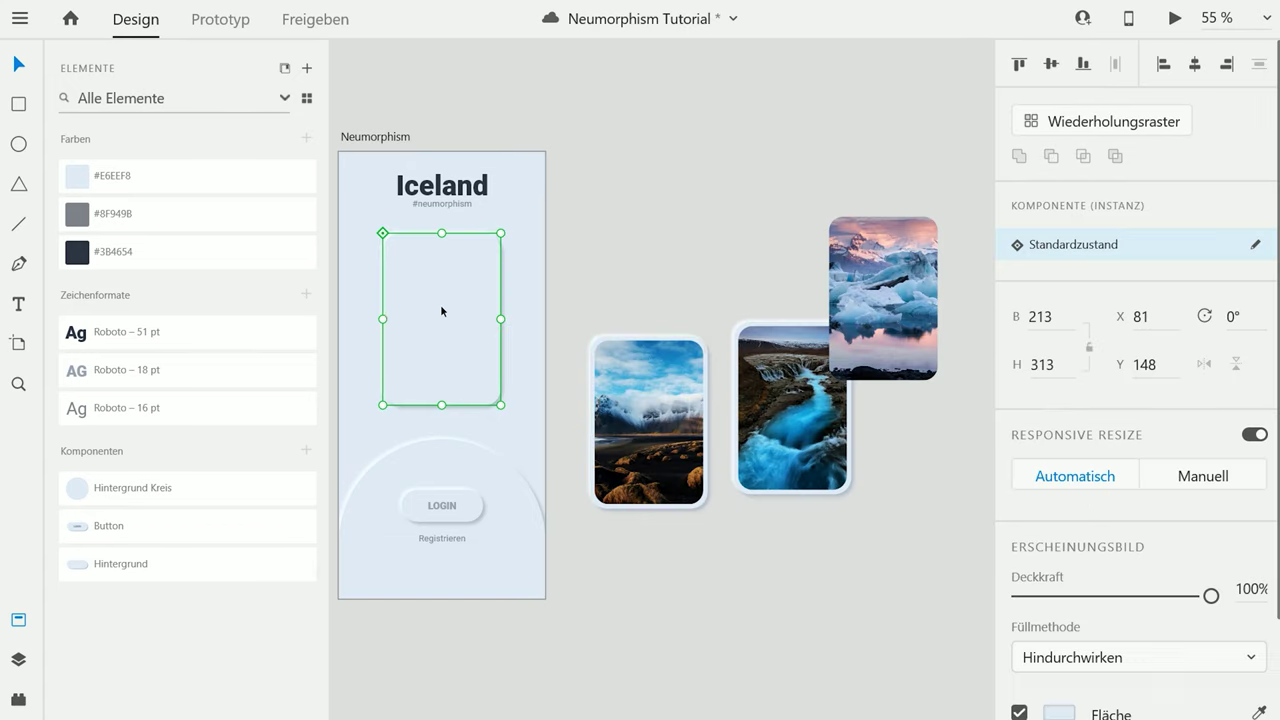
{"action": "left_click", "coordinate": [932, 294], "text": "shift"}
{"action": "left_click", "coordinate": [1051, 64]}
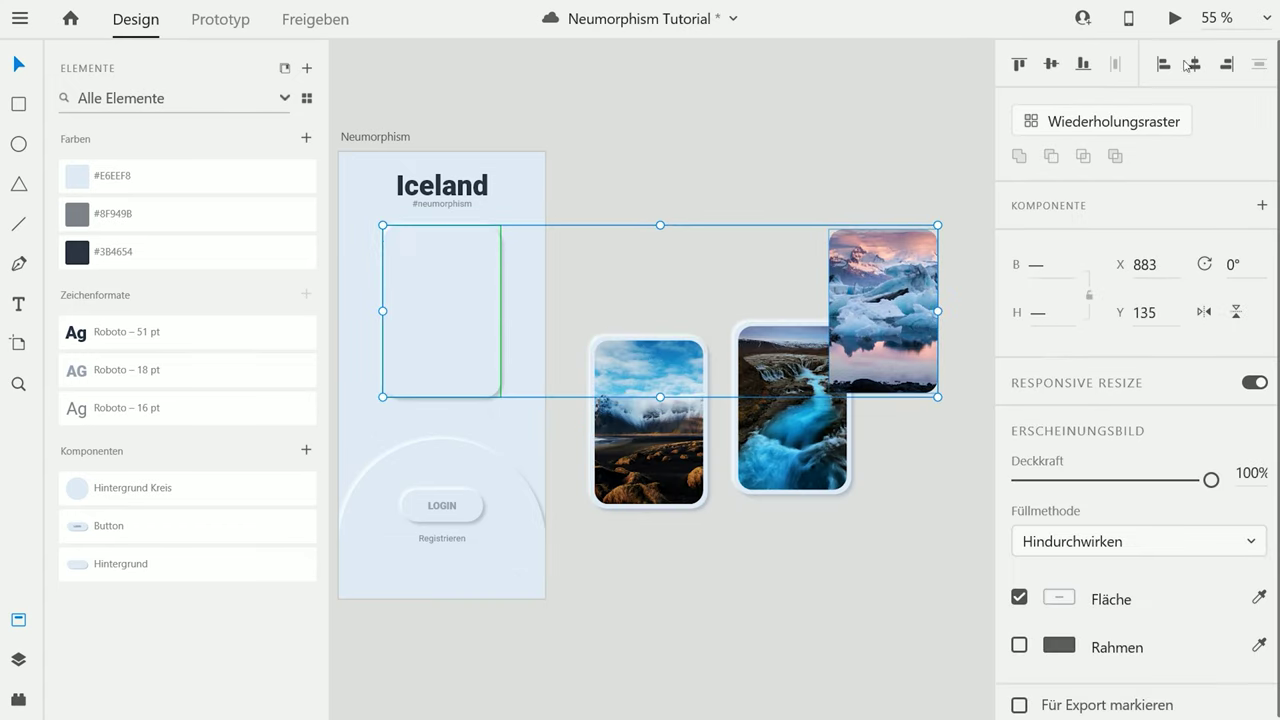
{"action": "left_click", "coordinate": [1194, 63]}
{"action": "right_click", "coordinate": [652, 320]}
{"action": "left_click", "coordinate": [574, 166]}
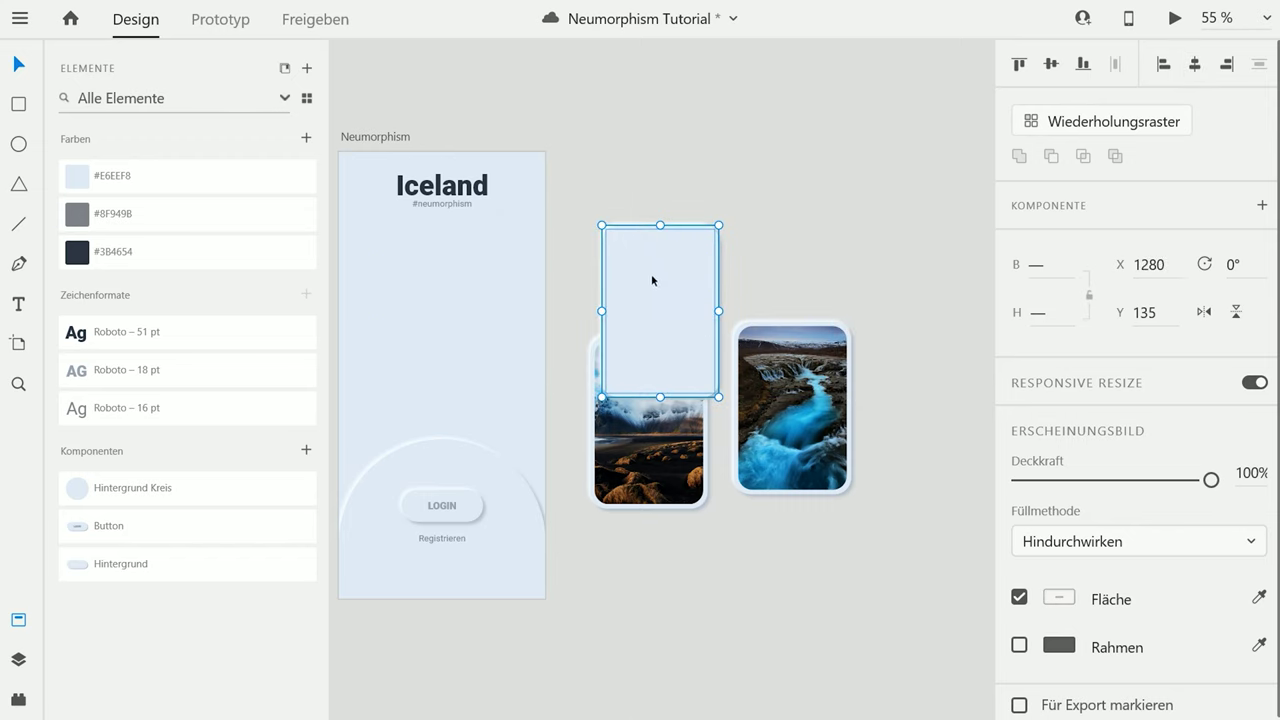
{"action": "left_click", "coordinate": [659, 156]}
- Send the original card behind the iceberg photo
{"action": "left_click", "coordinate": [663, 277]}
{"action": "right_click", "coordinate": [663, 277]}
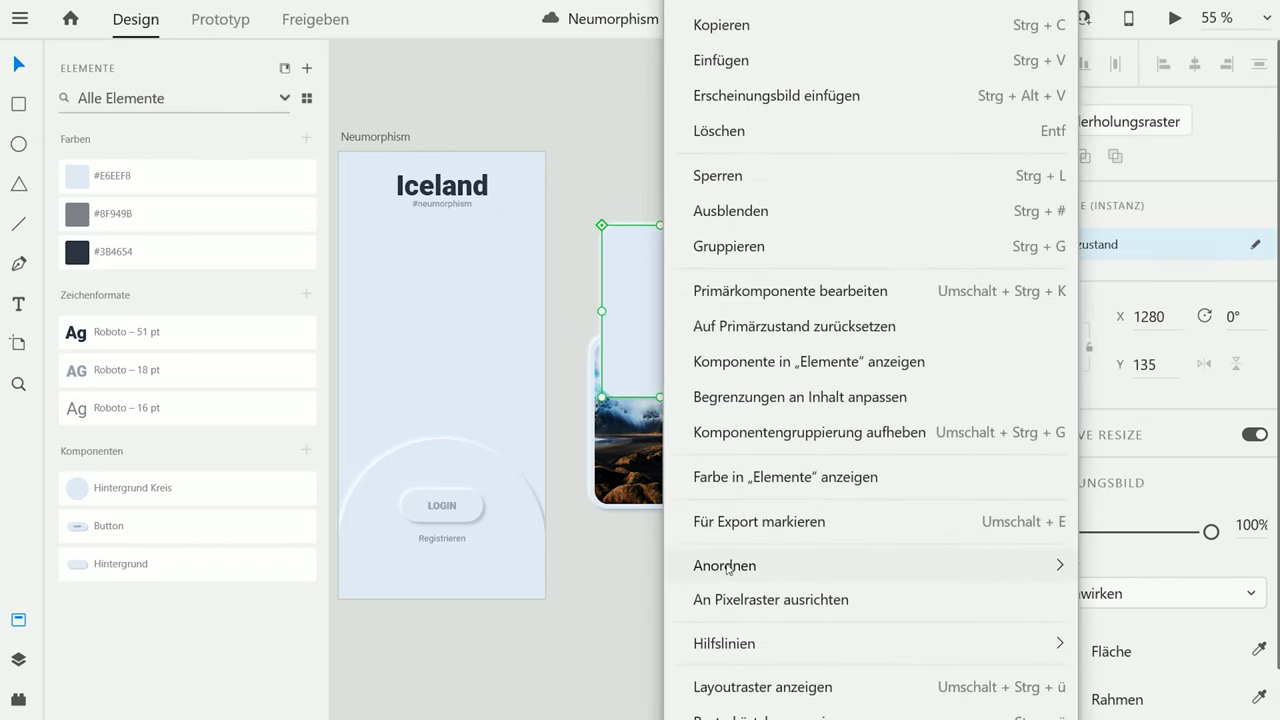
{"action": "mouse_move", "coordinate": [790, 570]}
{"action": "left_click", "coordinate": [527, 675]}
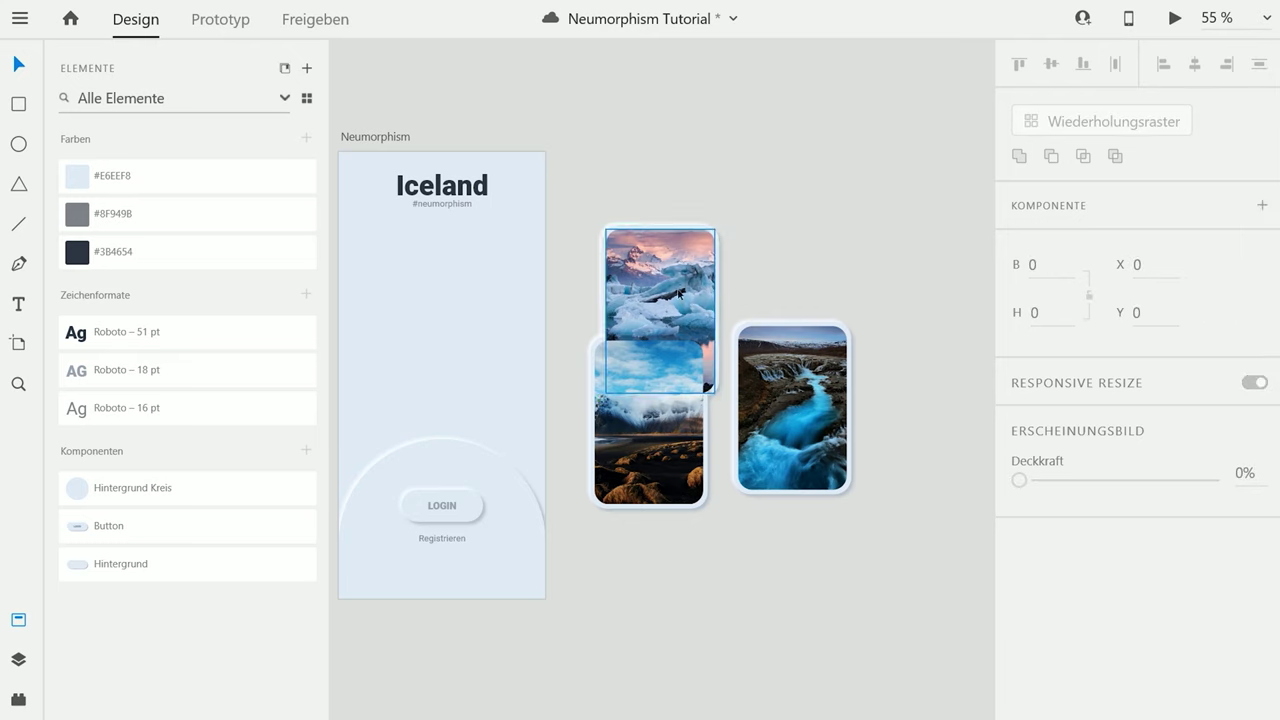
- Group each photo with its card and move the iceberg card above the other two
{"action": "left_click_drag", "start_coordinate": [698, 255], "coordinate": [674, 133]}
{"action": "left_click", "coordinate": [796, 405]}
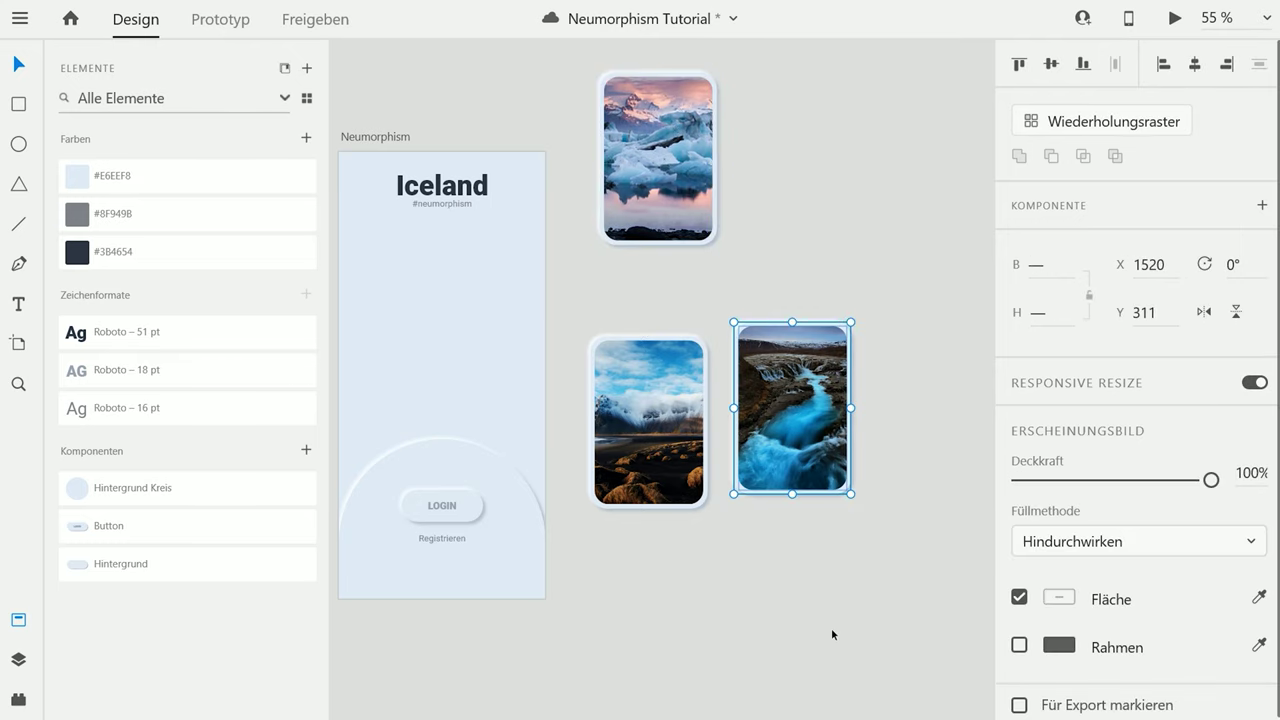
{"action": "left_click", "coordinate": [660, 420]}
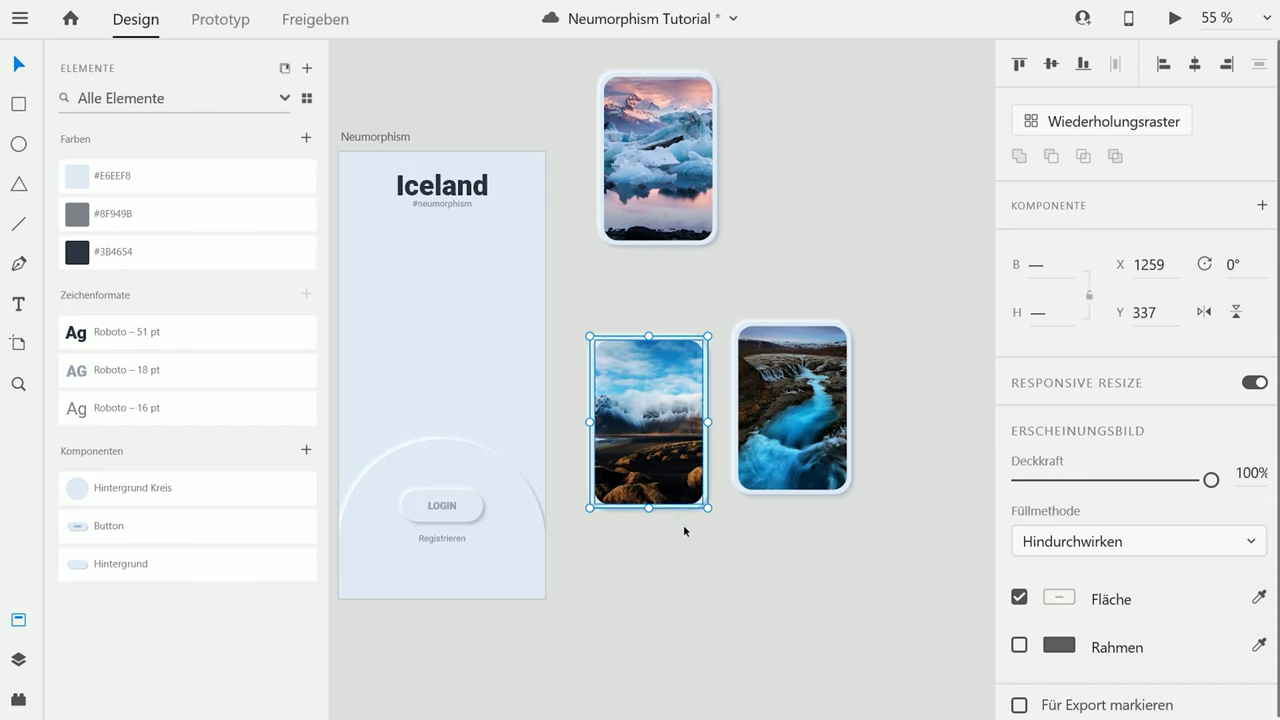
{"action": "left_click", "coordinate": [684, 600]}
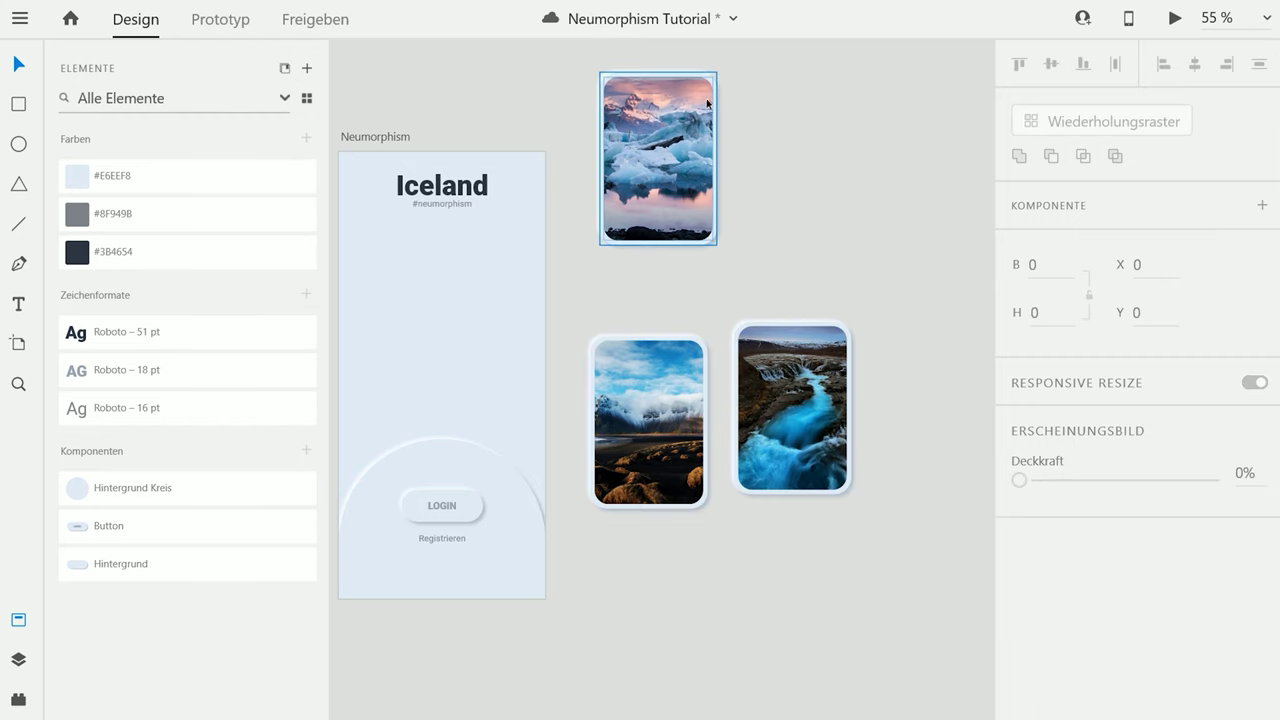
- Move the mountain card onto the artboard and align all three picture cards on their vertical middles
{"action": "scroll", "coordinate": [714, 400], "scroll_direction": "left", "scroll_amount": 3}
{"action": "left_click_drag", "start_coordinate": [714, 400], "coordinate": [485, 303]}
{"action": "left_click", "coordinate": [806, 200], "text": "shift"}
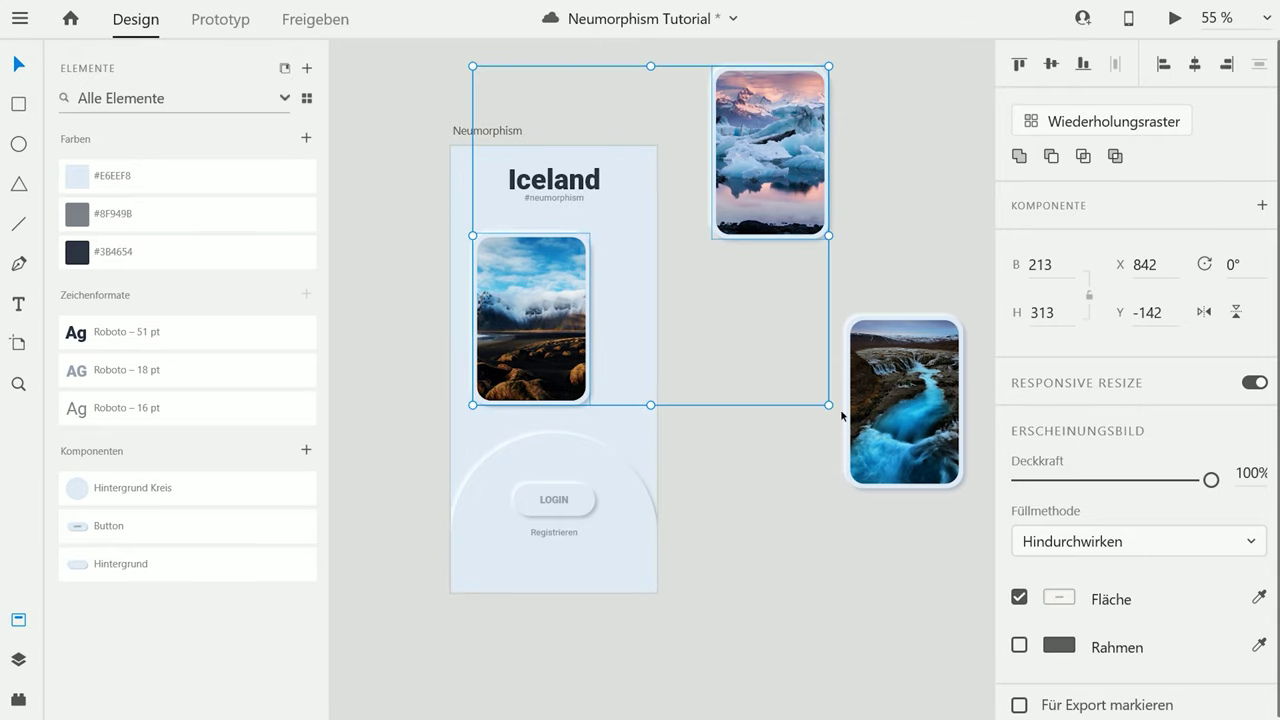
{"action": "left_click", "coordinate": [868, 404], "text": "shift"}
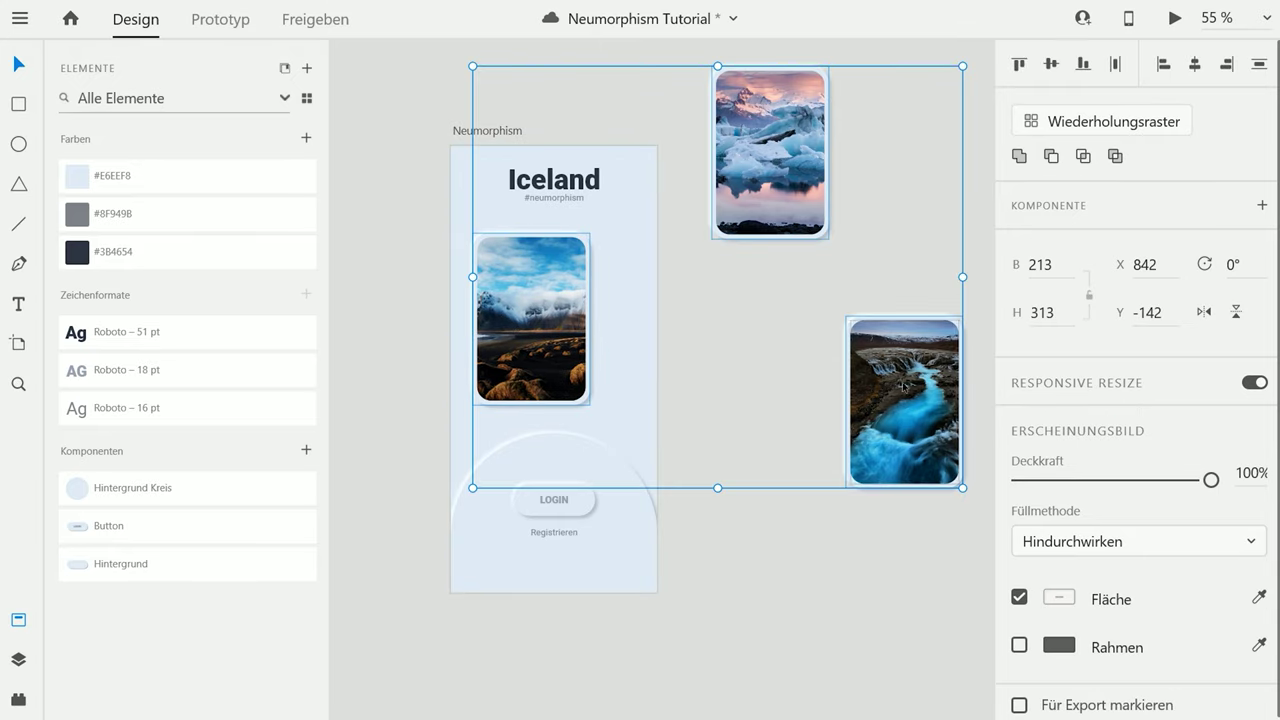
{"action": "left_click", "coordinate": [1052, 66]}
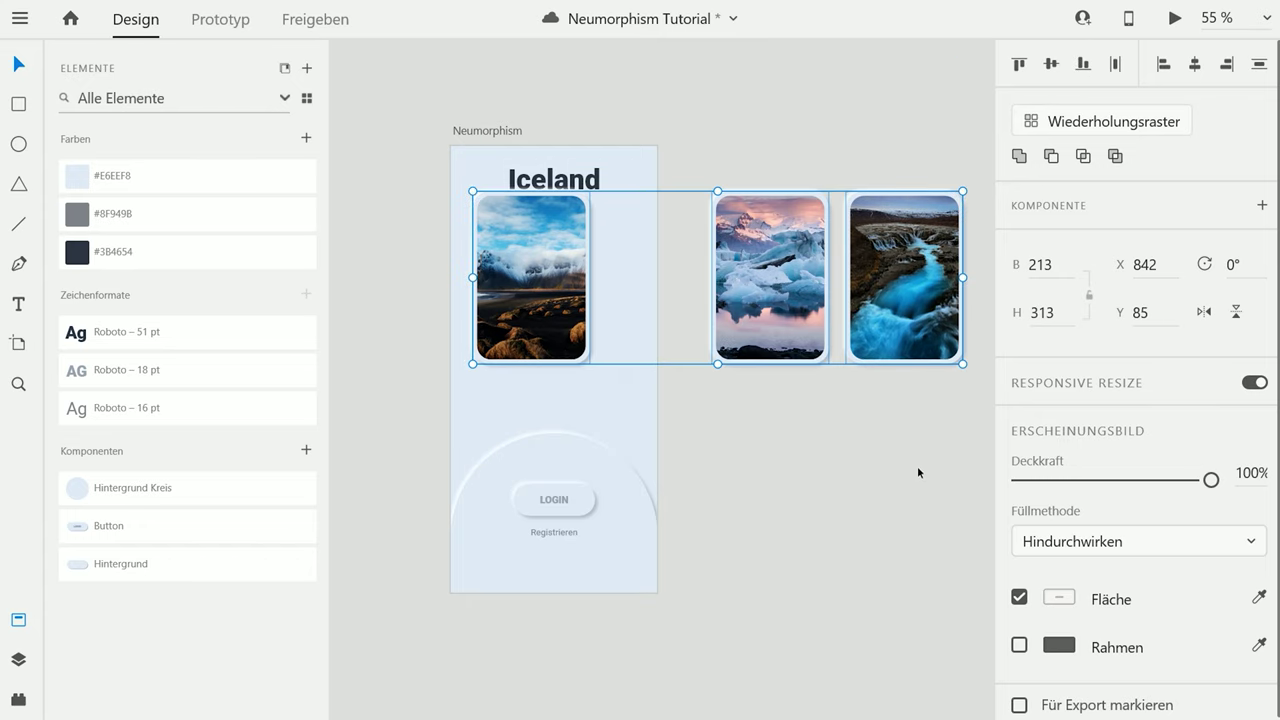
- Arrange the iceberg card at X 306, Y 169, the mountain card at X -155, Y 169, and the river card between them on the artboard
{"action": "left_click", "coordinate": [917, 466]}
{"action": "left_click", "coordinate": [765, 270]}
{"action": "left_click_drag", "start_coordinate": [765, 270], "coordinate": [672, 317]}
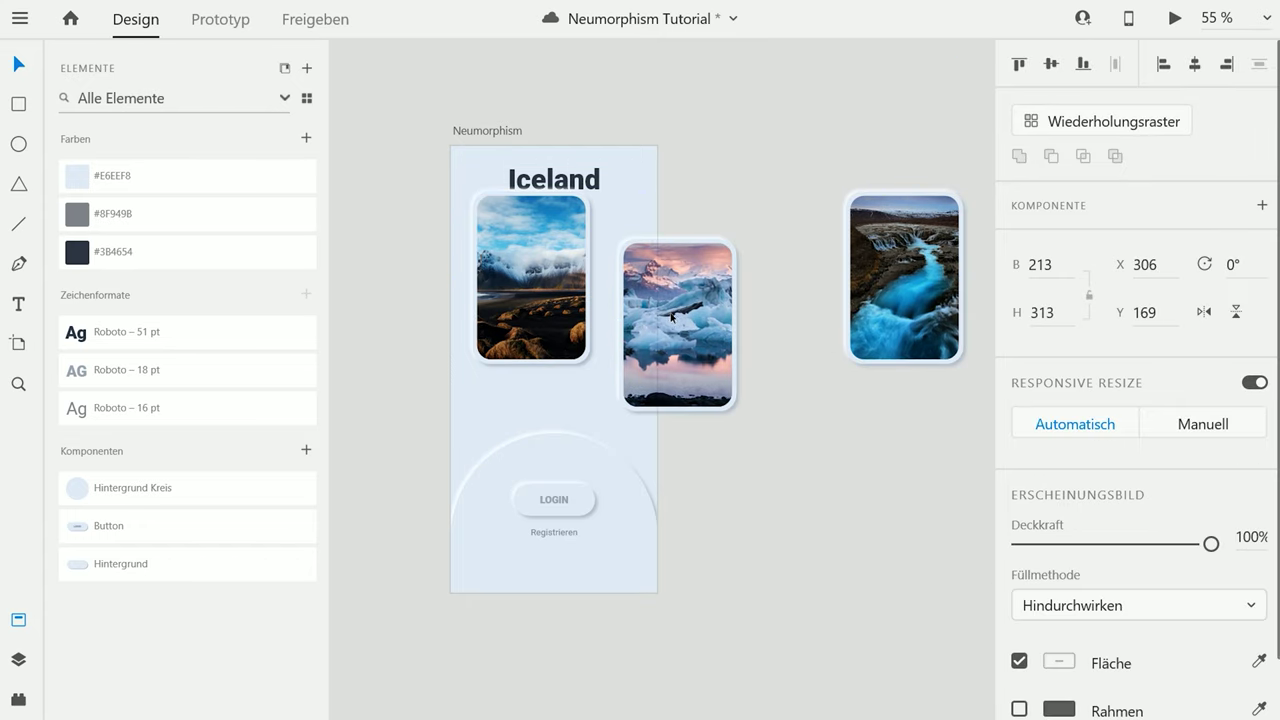
{"action": "left_click_drag", "start_coordinate": [530, 280], "coordinate": [446, 318]}
{"action": "left_click_drag", "start_coordinate": [858, 268], "coordinate": [445, 306]}
{"action": "left_click", "coordinate": [470, 300]}
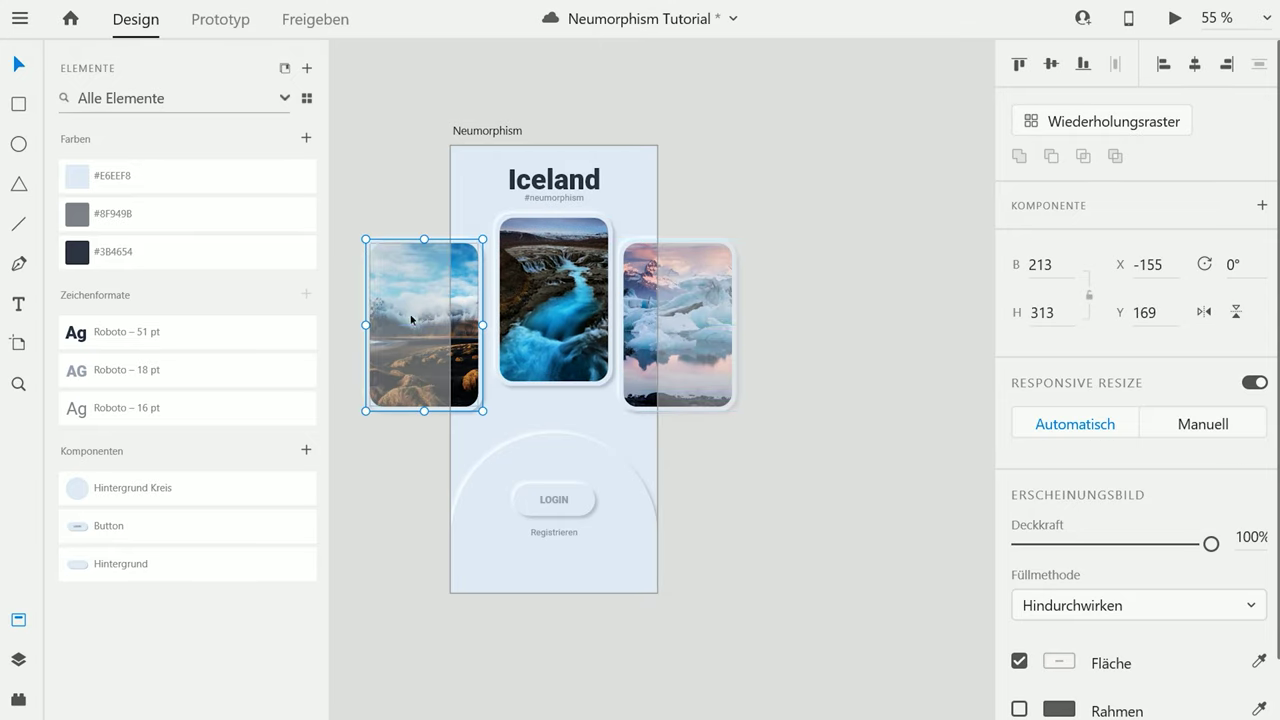
- Shift the iceberg card slightly outward, align all three cards on their vertical middles and distribute them evenly horizontally
{"action": "left_click", "coordinate": [680, 320]}
{"action": "left_click_drag", "start_coordinate": [680, 320], "coordinate": [690, 320]}
{"action": "left_click", "coordinate": [562, 298], "text": "shift"}
{"action": "left_click", "coordinate": [413, 337], "text": "shift"}
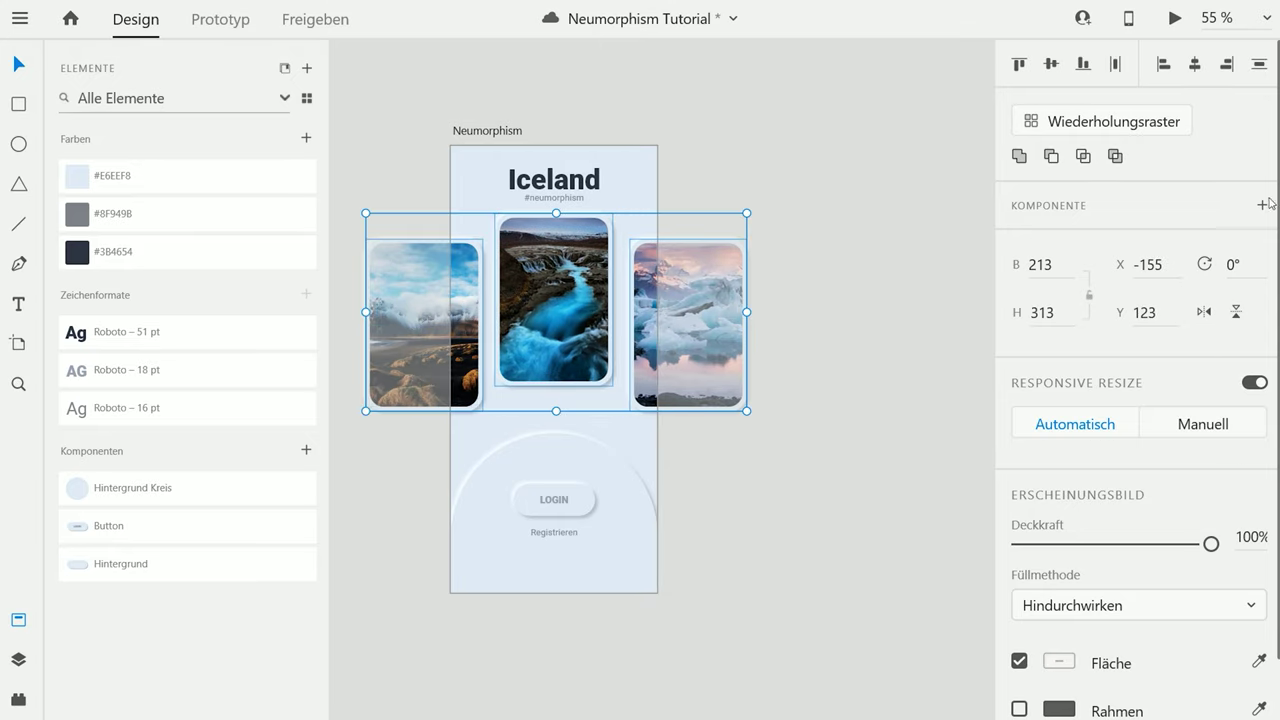
{"action": "left_click", "coordinate": [1051, 64]}
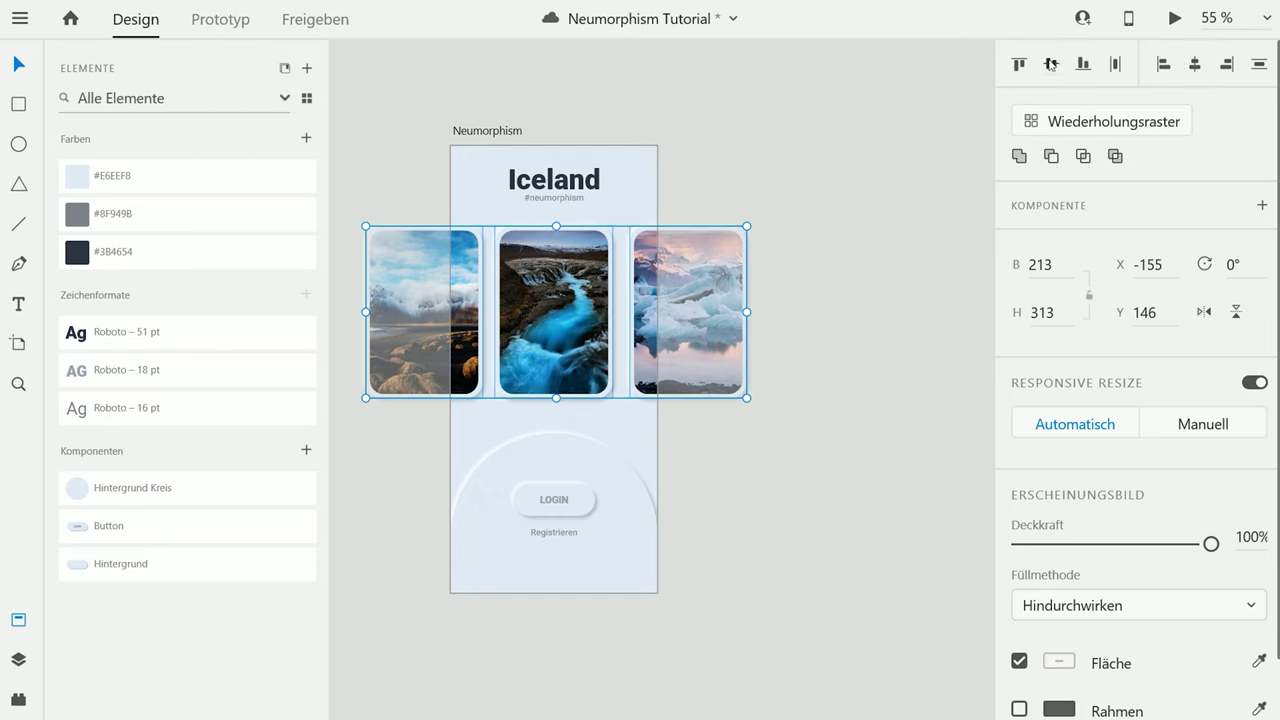
{"action": "left_click", "coordinate": [1118, 66]}
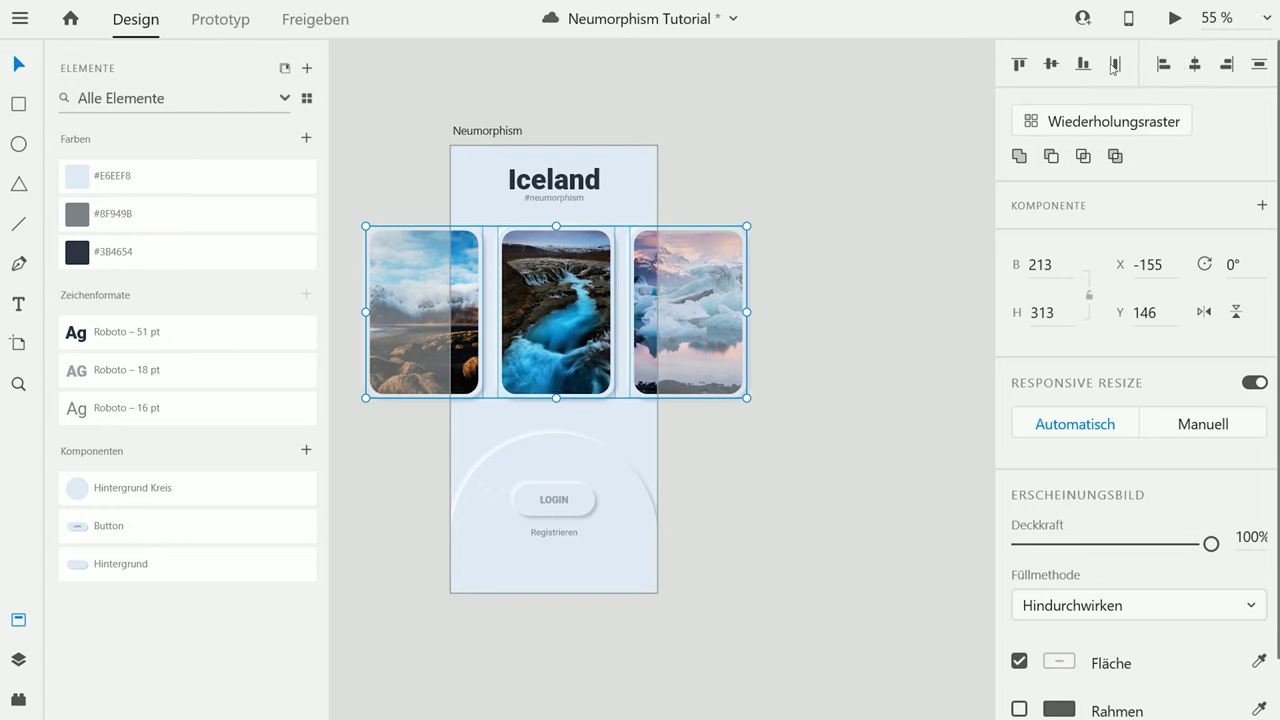
- Group the three picture cards and centre the group horizontally on the artboard at X -159, Y 130
{"action": "key", "text": "ctrl+g"}
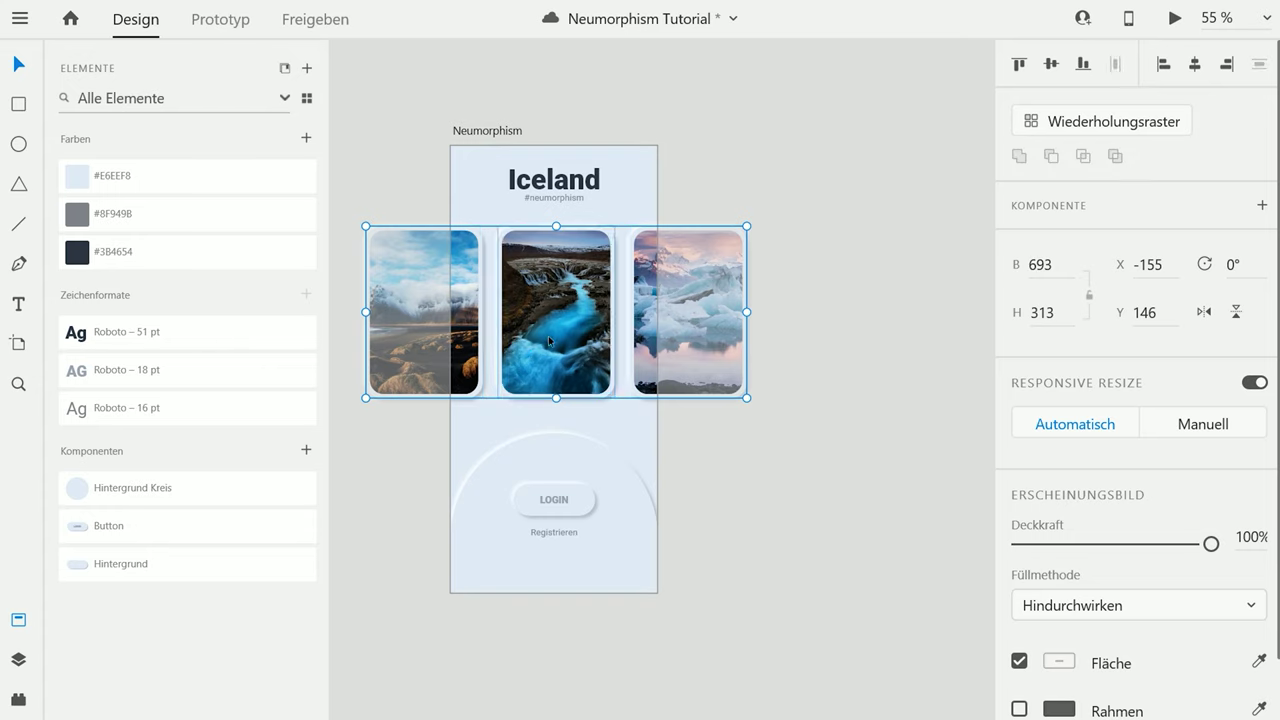
{"action": "mouse_move", "coordinate": [548, 335]}
{"action": "left_mouse_down"}
{"action": "mouse_move", "coordinate": [570, 330]}
{"action": "mouse_move", "coordinate": [551, 328]}
{"action": "mouse_move", "coordinate": [557, 317]}
{"action": "left_mouse_up"}
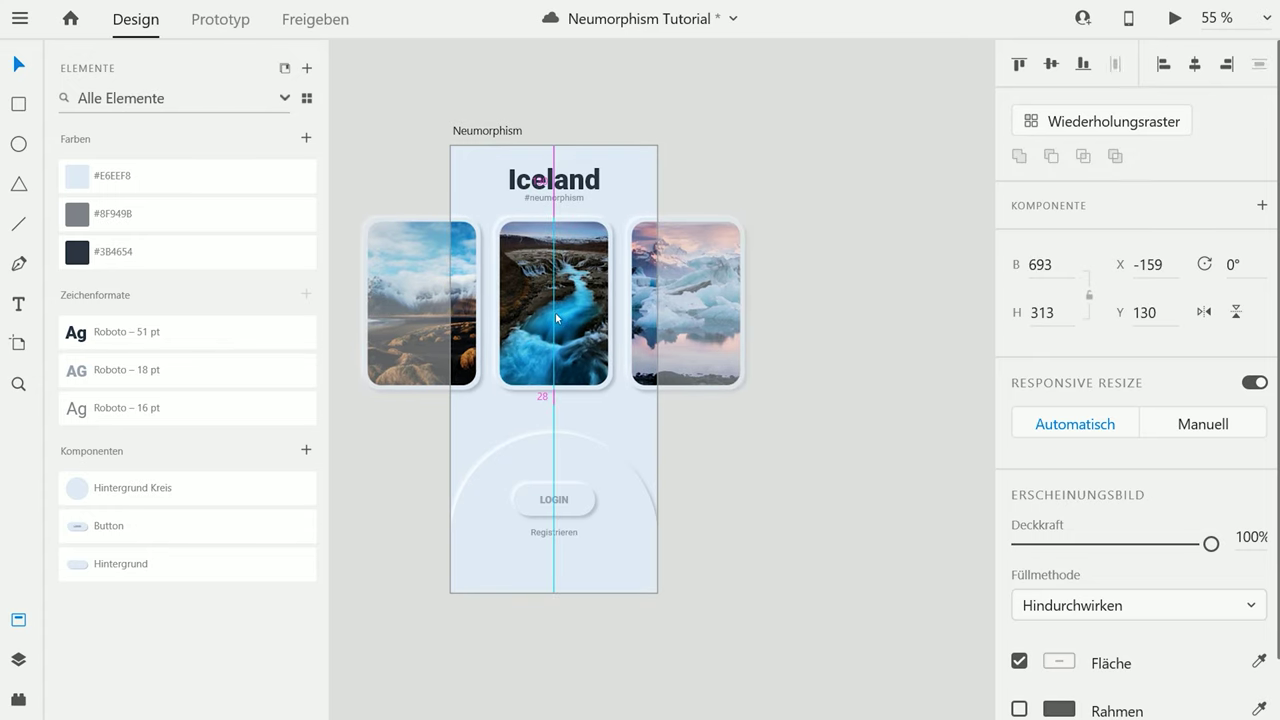
{"action": "left_click", "coordinate": [691, 171]}
- Examine the card row, the heading and the login area on the artboard up close
{"action": "scroll", "coordinate": [599, 215], "scroll_direction": "up", "scroll_amount": 3}
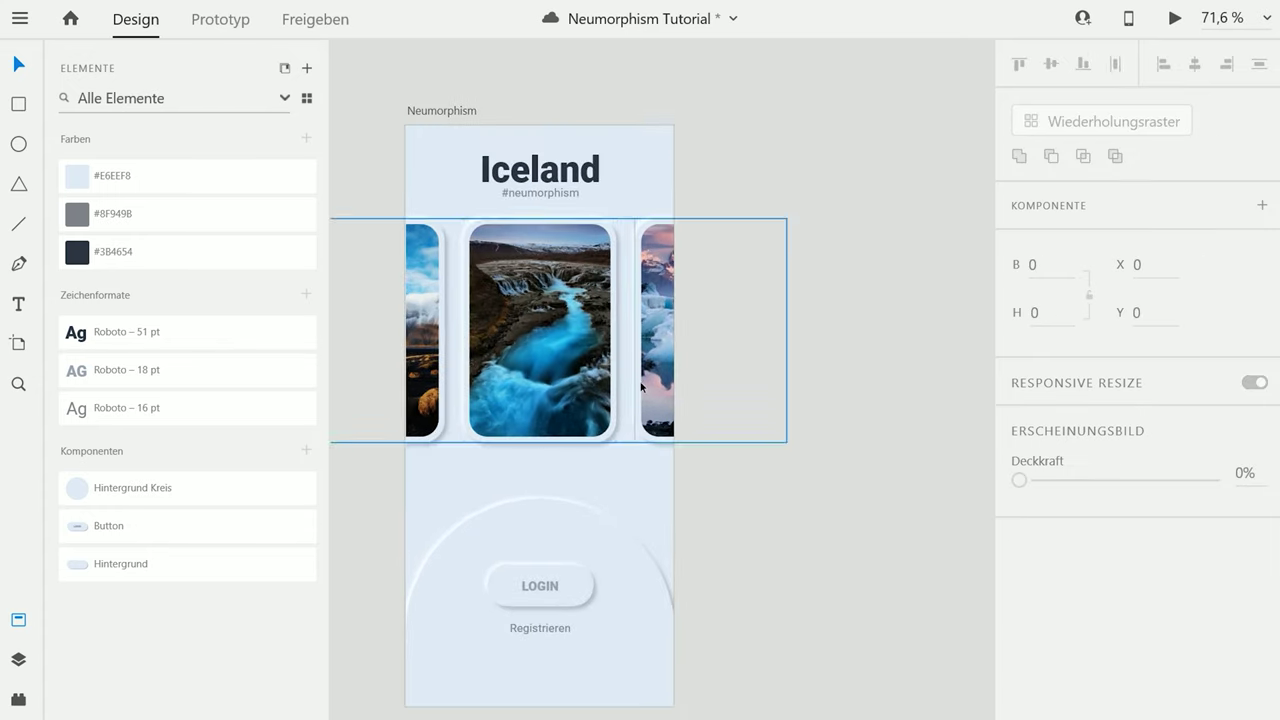
{"action": "scroll", "coordinate": [689, 357], "scroll_direction": "up", "scroll_amount": 3}
{"action": "scroll", "coordinate": [845, 452], "scroll_direction": "down", "scroll_amount": 3}
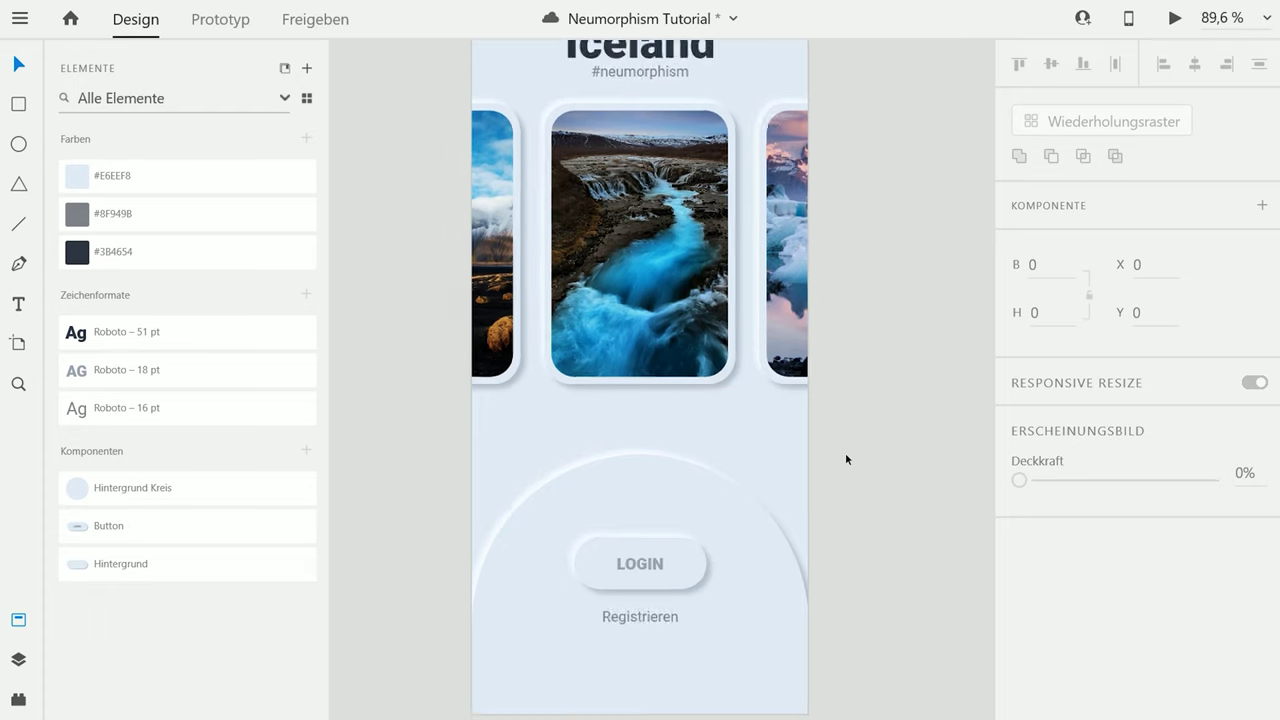
{"action": "scroll", "coordinate": [751, 406], "scroll_direction": "up", "scroll_amount": 3}
{"action": "scroll", "coordinate": [647, 498], "scroll_direction": "down", "scroll_amount": 1}
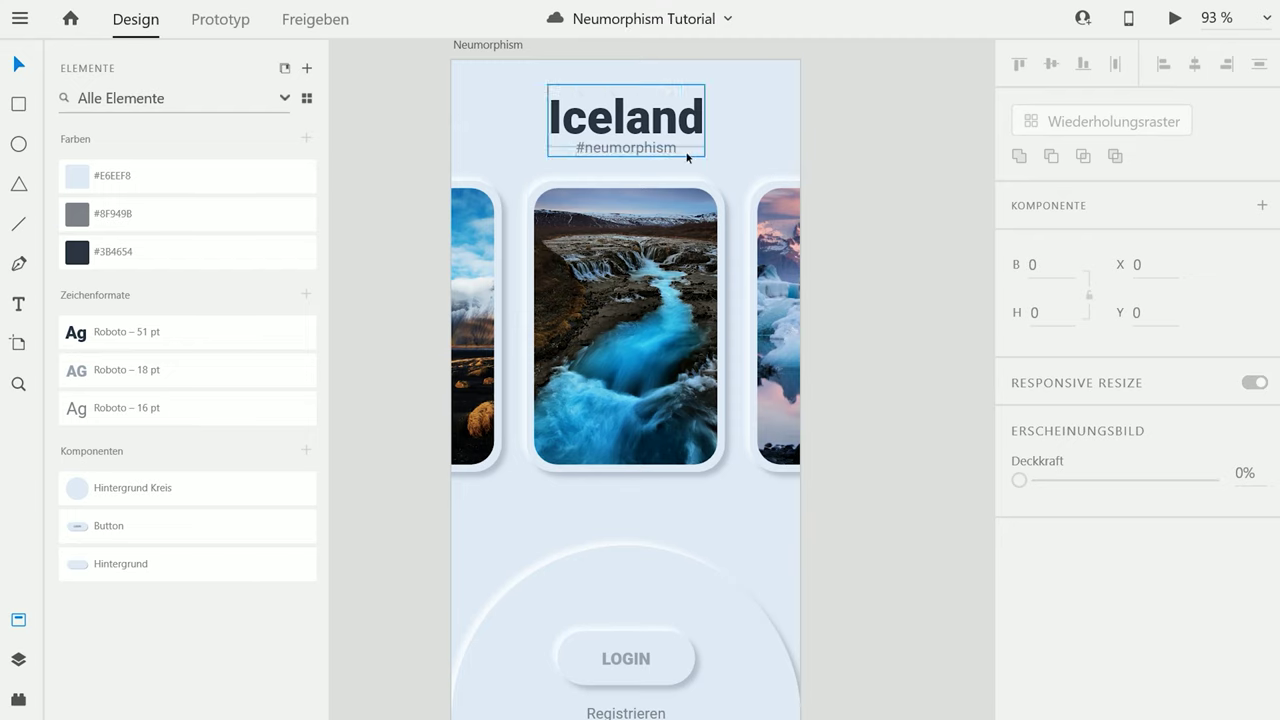
{"action": "scroll", "coordinate": [575, 427], "scroll_direction": "down", "scroll_amount": 3}
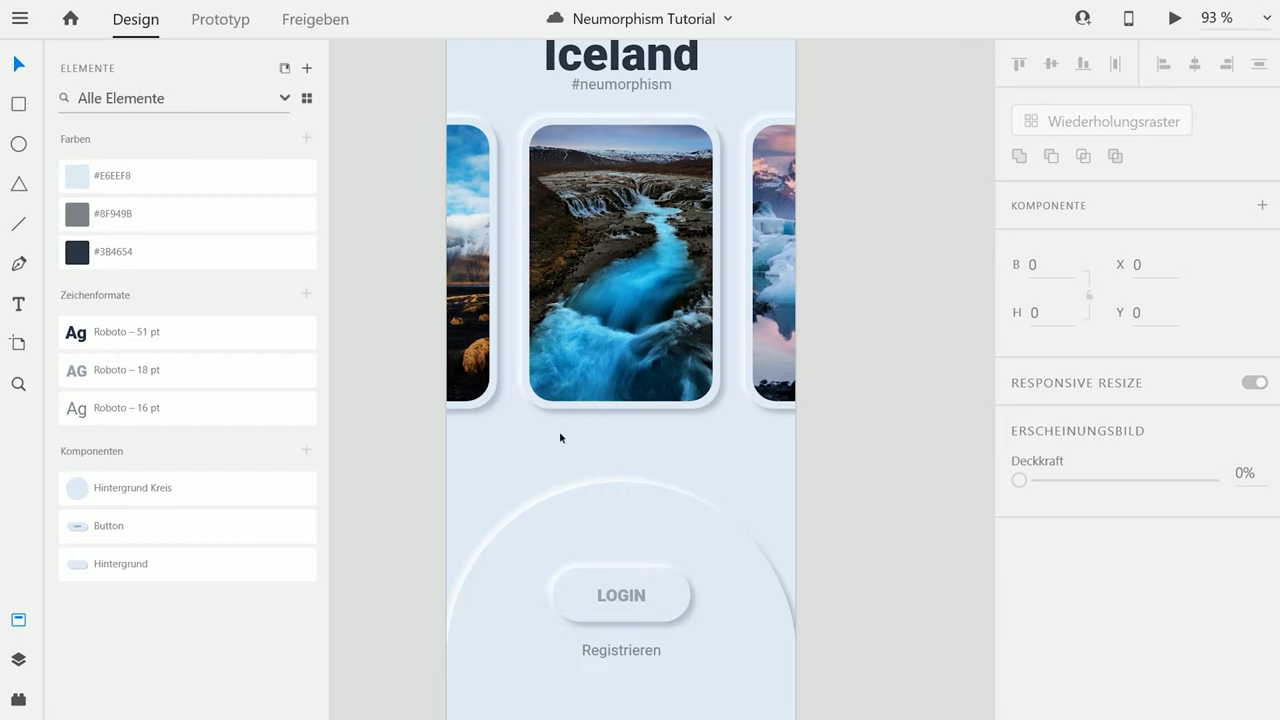
{"action": "scroll", "coordinate": [700, 452], "scroll_direction": "up", "scroll_amount": 5}
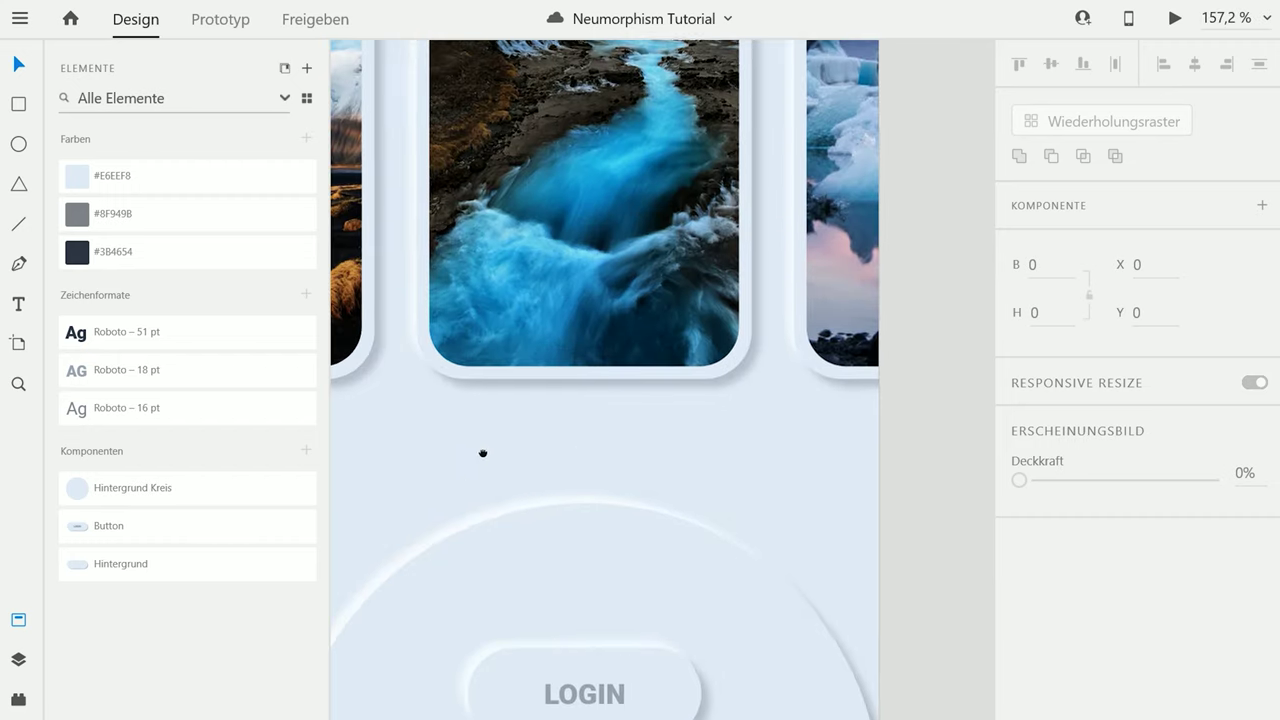
{"action": "scroll", "coordinate": [400, 448], "scroll_direction": "down", "scroll_amount": 1}
- Place an instance of the Hintergrund Kreis component below the cards, turn off its responsive resize and scale it to 22 x 22
{"action": "left_click_drag", "start_coordinate": [122, 490], "coordinate": [454, 411]}
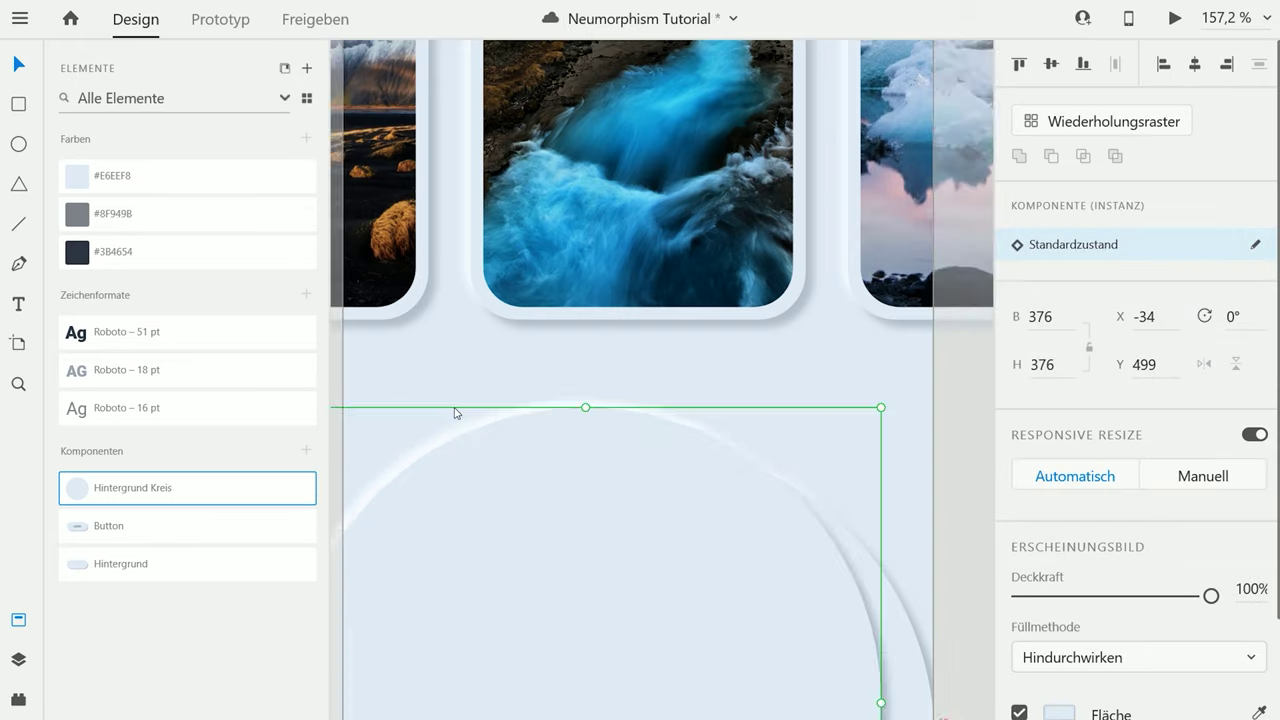
{"action": "scroll", "coordinate": [480, 450], "scroll_direction": "down", "scroll_amount": 5}
{"action": "left_click_drag", "start_coordinate": [520, 502], "coordinate": [546, 408]}
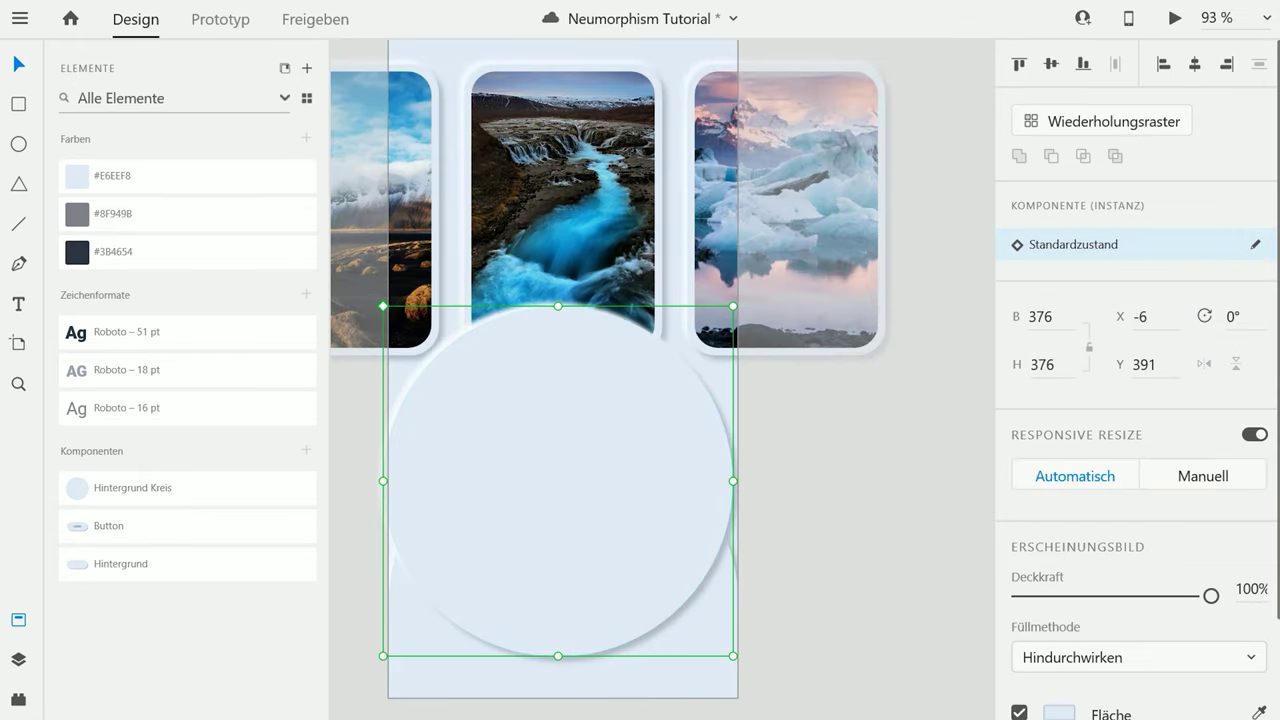
{"action": "left_click", "coordinate": [1254, 435]}
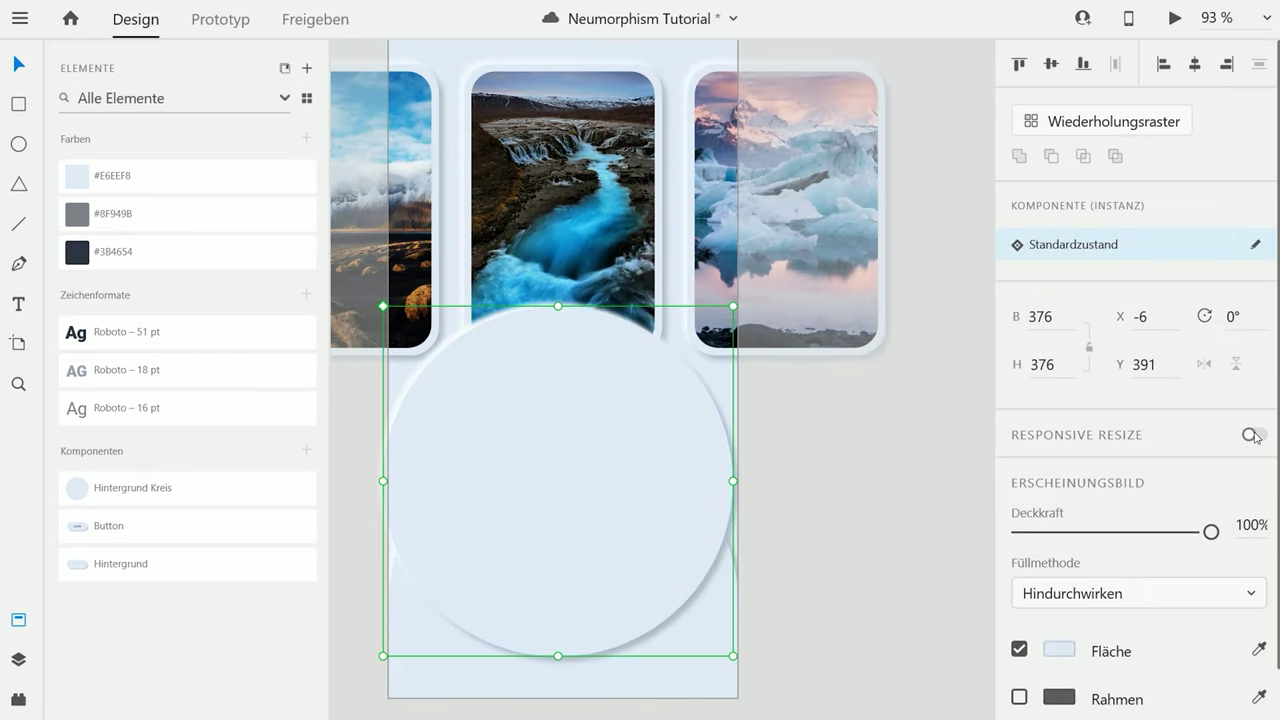
{"action": "left_click_drag", "start_coordinate": [733, 306], "coordinate": [487, 337]}
{"action": "scroll", "coordinate": [555, 476], "scroll_direction": "up", "scroll_amount": 3}
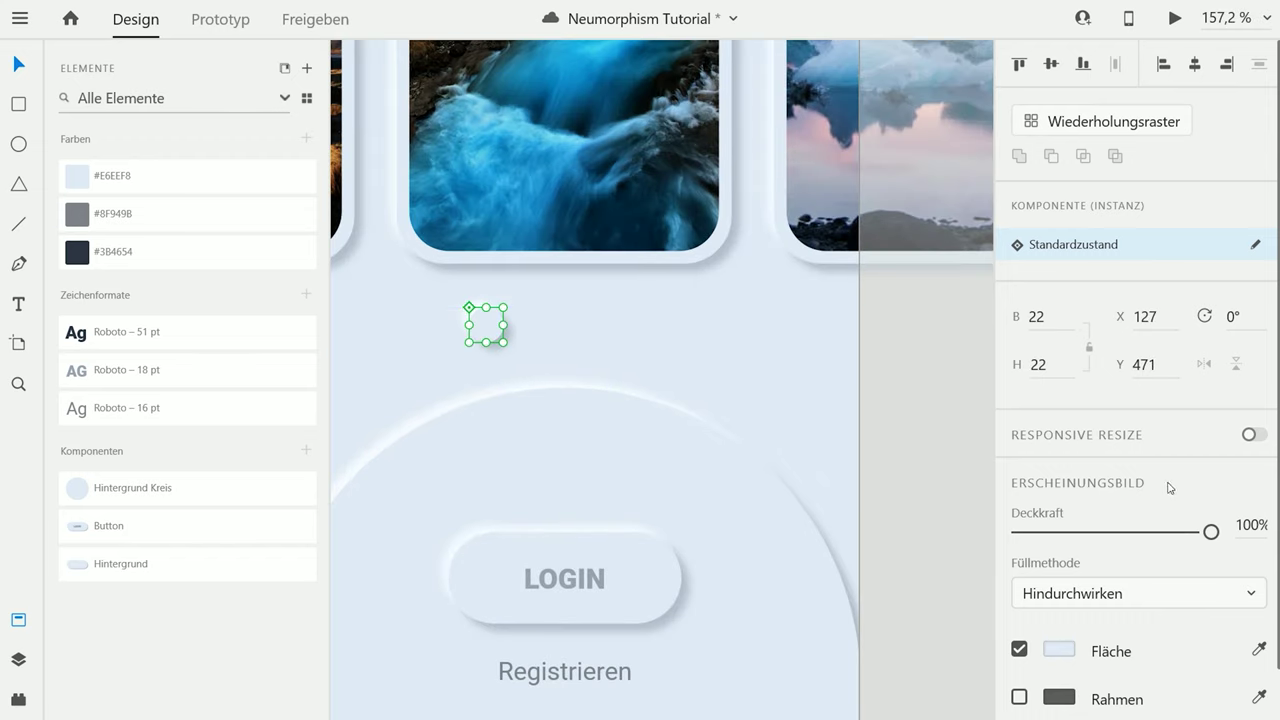
- Ungroup the small circle's component and shift its light-shadow circle to X 122, Y 467, apart from the dark-shadow one
{"action": "right_click", "coordinate": [500, 333]}
{"action": "scroll", "coordinate": [588, 430], "scroll_direction": "down", "scroll_amount": 1}
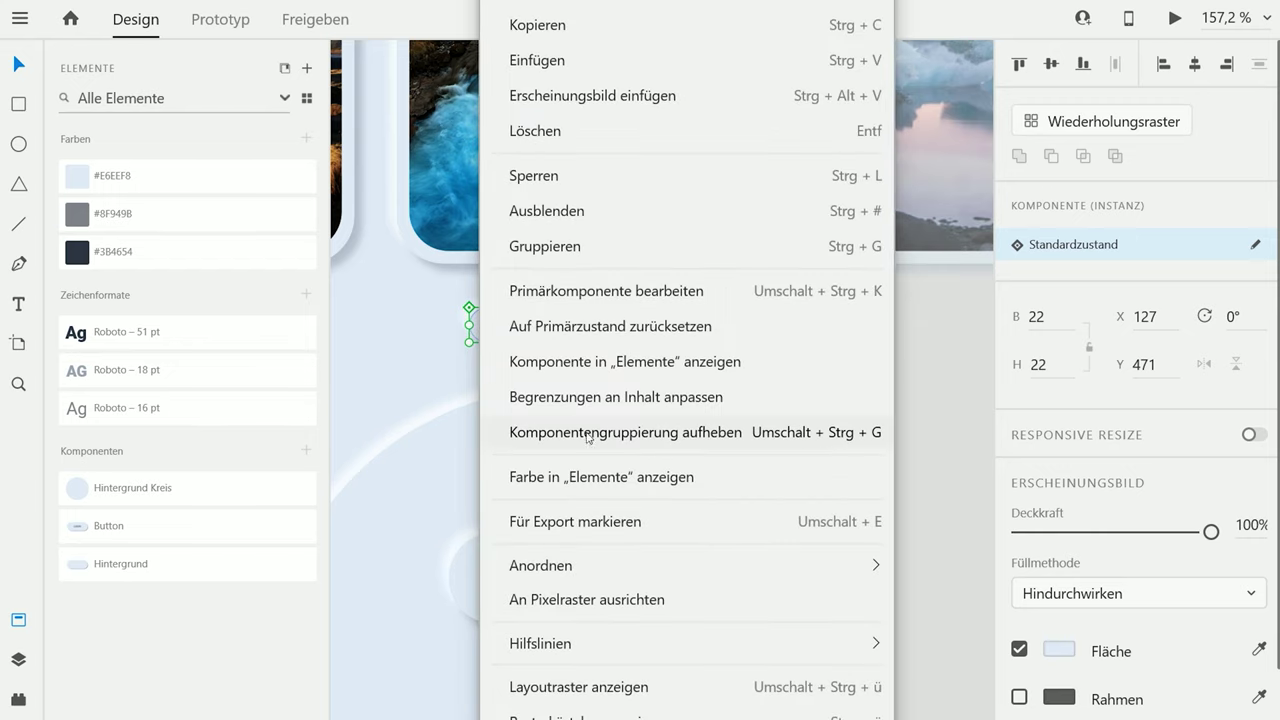
{"action": "left_click", "coordinate": [651, 433]}
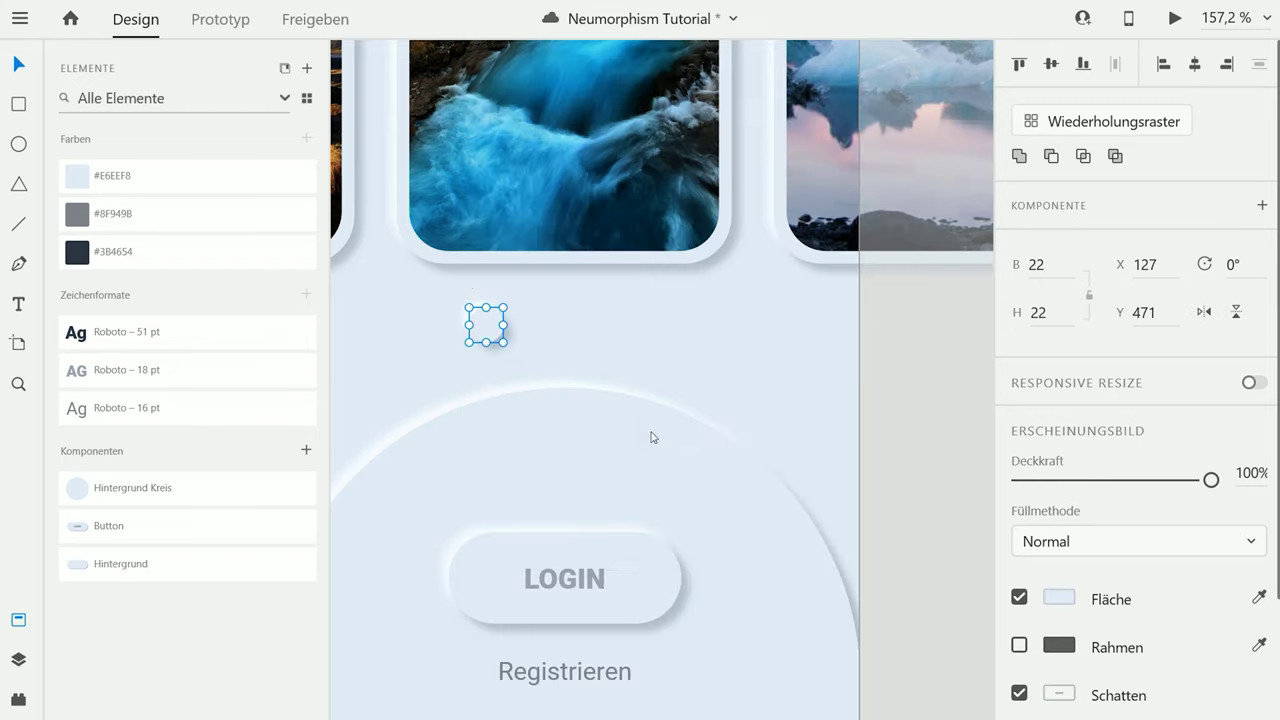
{"action": "left_click", "coordinate": [519, 346]}
{"action": "left_click", "coordinate": [485, 324]}
{"action": "scroll", "coordinate": [485, 324], "scroll_direction": "up", "scroll_amount": 8}
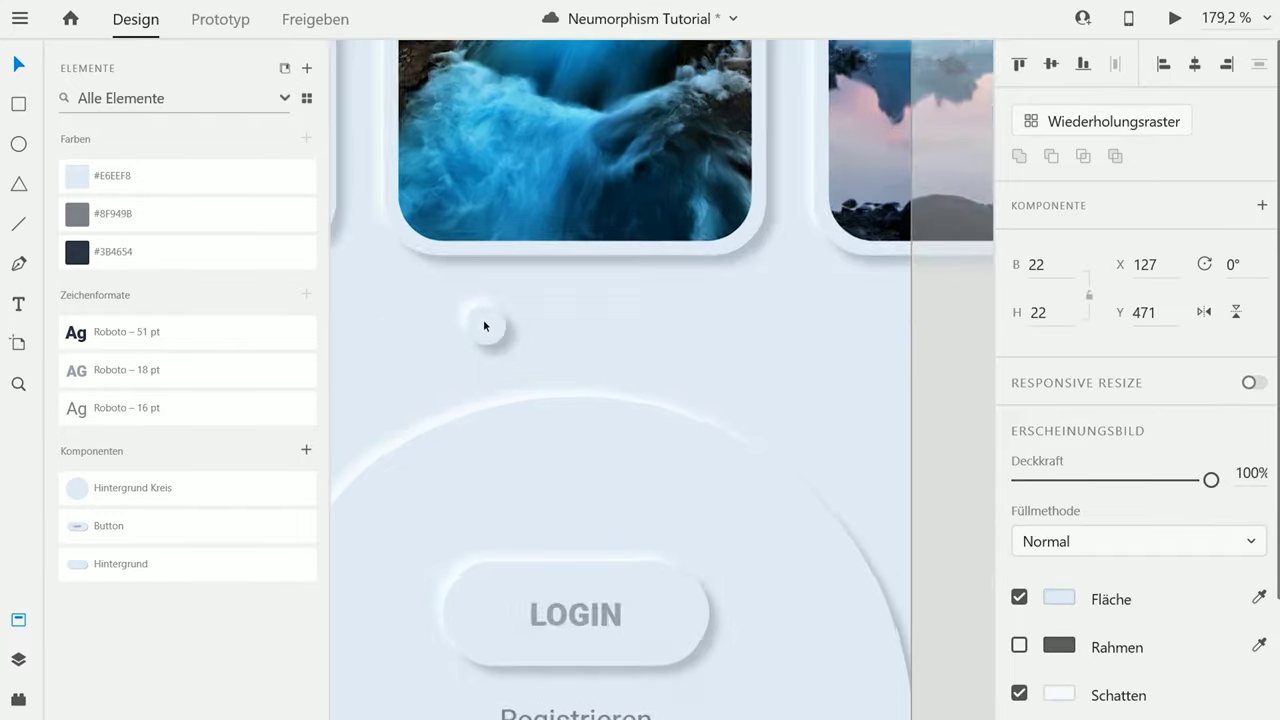
{"action": "left_click_drag", "start_coordinate": [491, 330], "coordinate": [457, 306]}
{"action": "scroll", "coordinate": [1234, 513], "scroll_direction": "down", "scroll_amount": 3}
{"action": "scroll", "coordinate": [1234, 513], "scroll_direction": "down", "scroll_amount": 1}
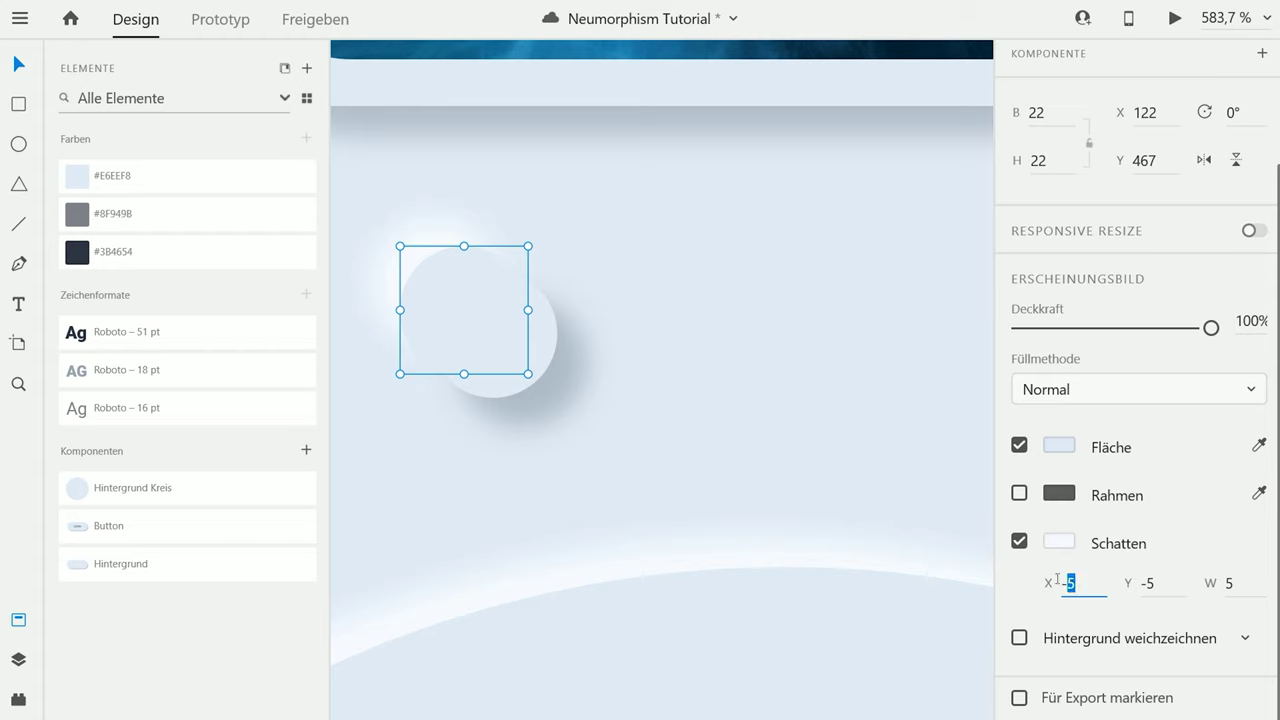
- Set the light circle's shadow to X -3, Y -3 and blur 3
{"action": "left_click", "coordinate": [1176, 581]}
{"action": "key", "text": "Tab"}
{"action": "type", "text": "3"}
{"action": "key", "text": "Return"}
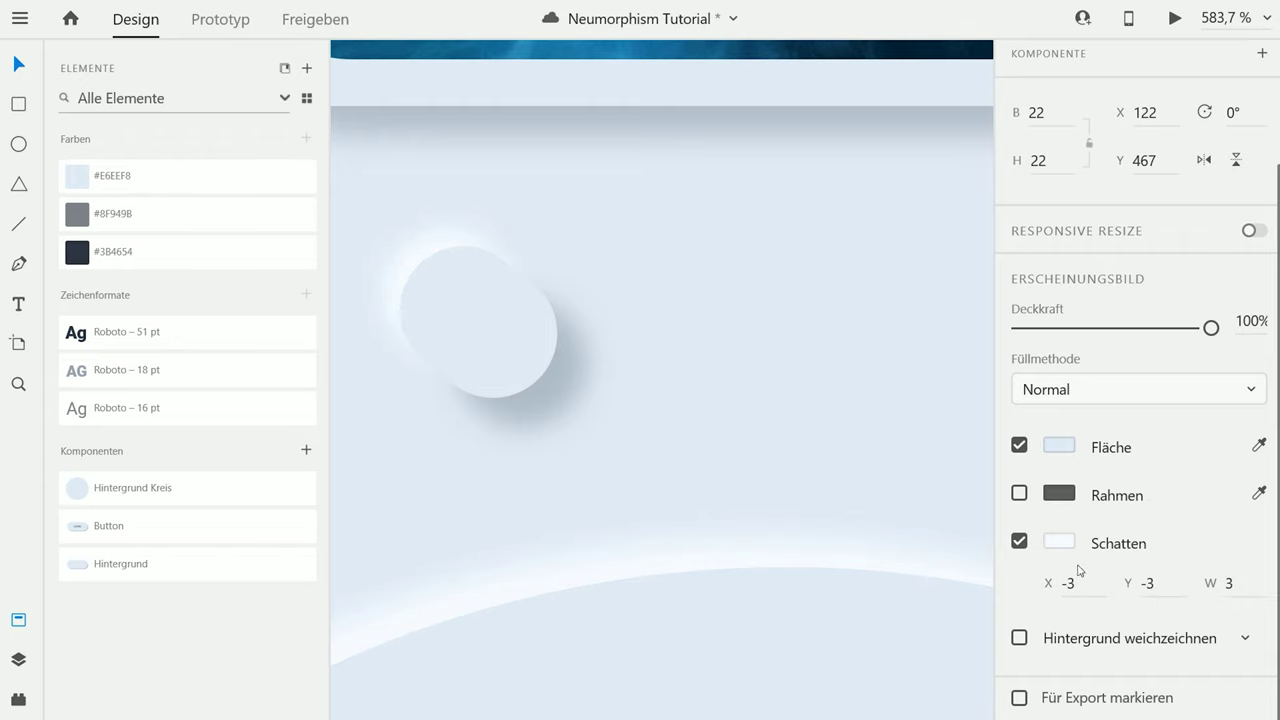
- Set the dark-shadow circle's shadow to X 3, Y 3 and blur 3, keeping its opacity at 100%
{"action": "left_click", "coordinate": [540, 352]}
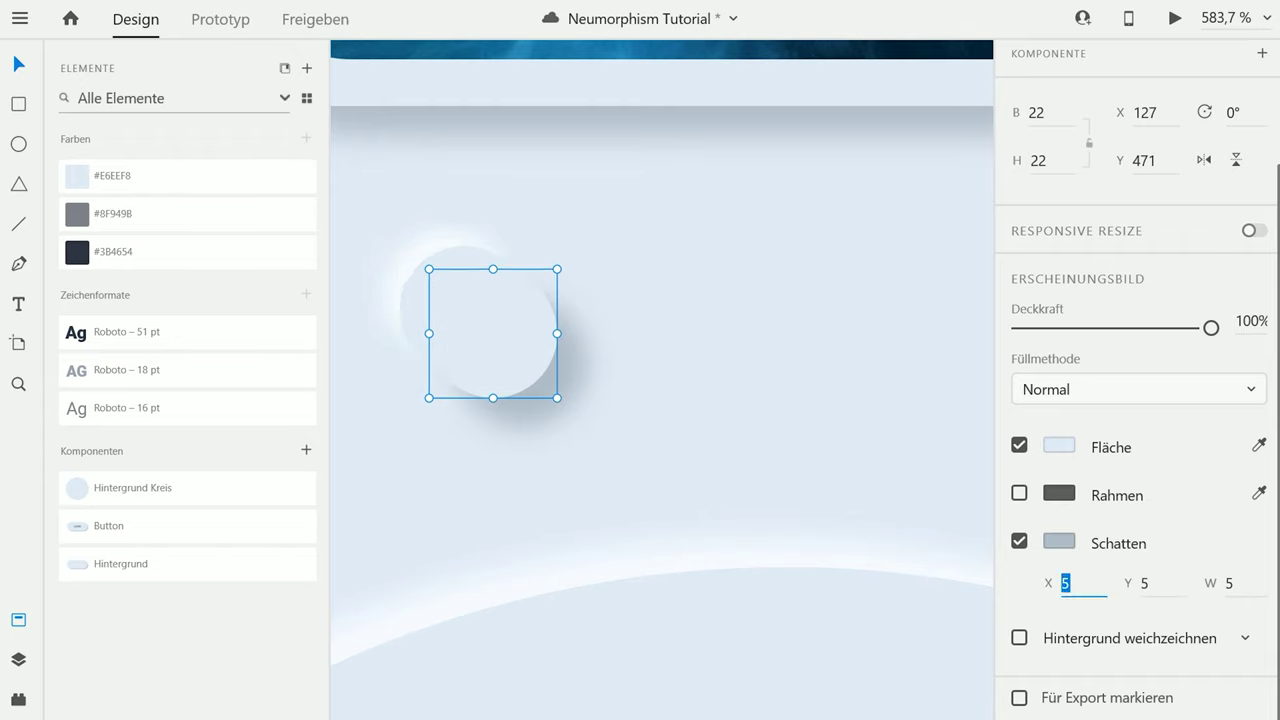
{"action": "key", "text": "BackSpace"}
{"action": "type", "text": "3"}
{"action": "key", "text": "Tab"}
{"action": "type", "text": "4"}
{"action": "key", "text": "Return"}
{"action": "key", "text": "3"}
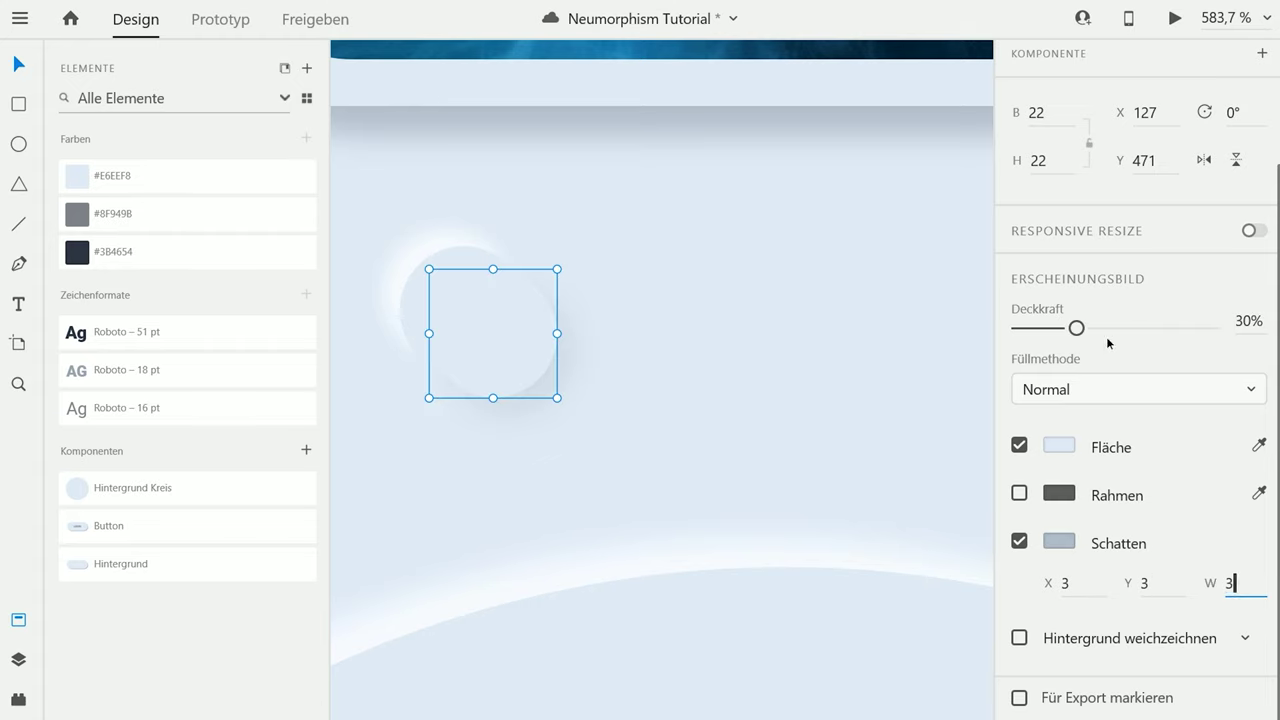
{"action": "key", "text": "Return"}
{"action": "left_click_drag", "start_coordinate": [1159, 337], "coordinate": [1251, 340]}
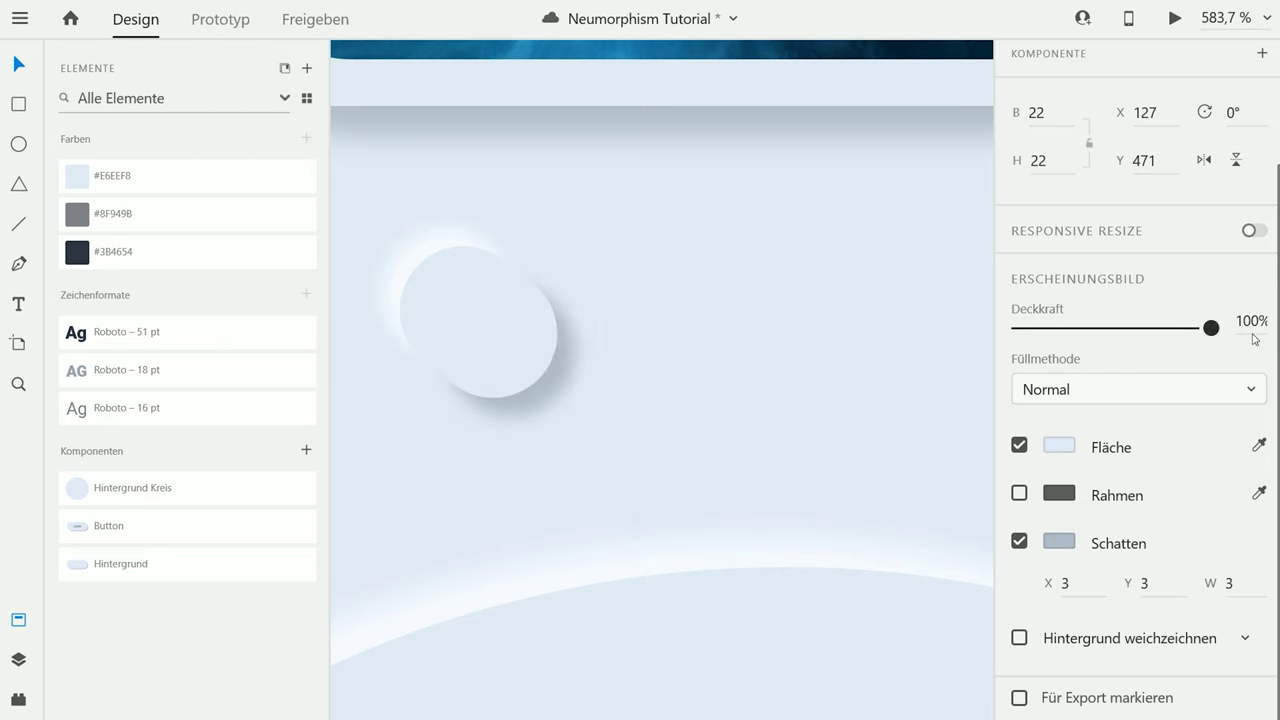
- Select both small circles and align them exactly on top of each other, horizontally and vertically
{"action": "left_click", "coordinate": [533, 323]}
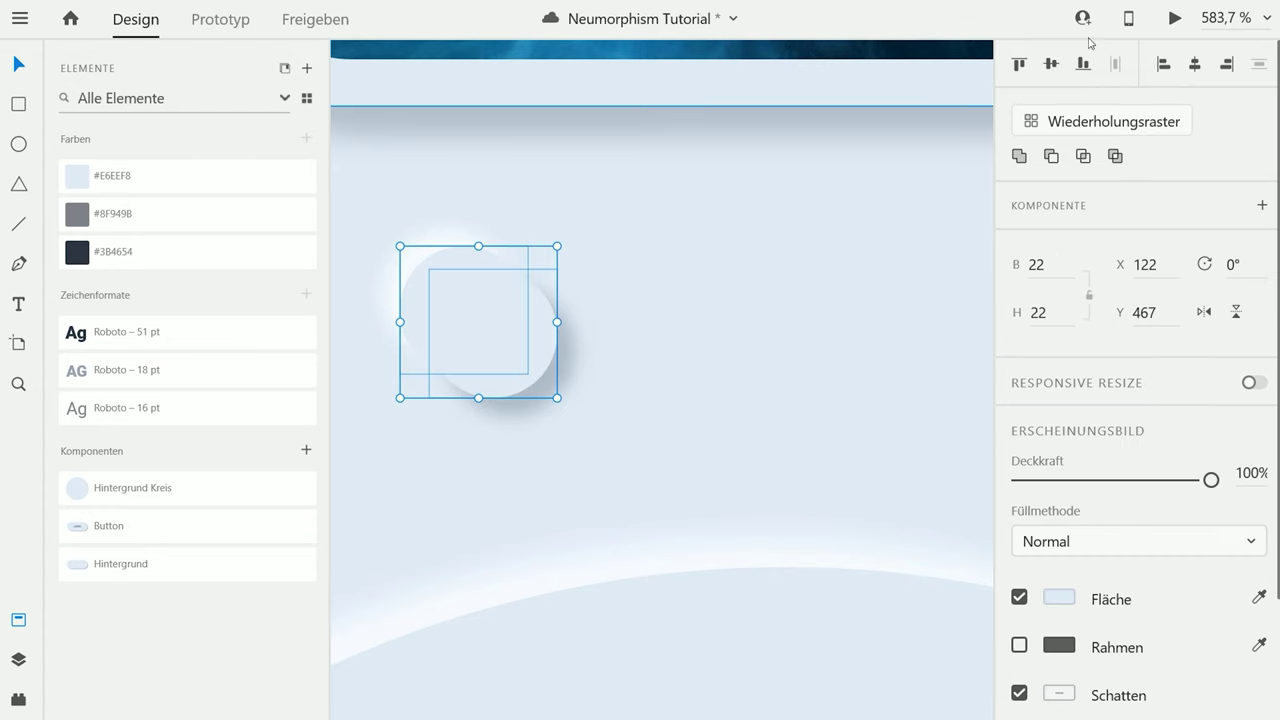
{"action": "key", "text": "Down"}
{"action": "key", "text": "Down"}
{"action": "key", "text": "Right"}
{"action": "key", "text": "Right"}
{"action": "key", "text": "Right"}
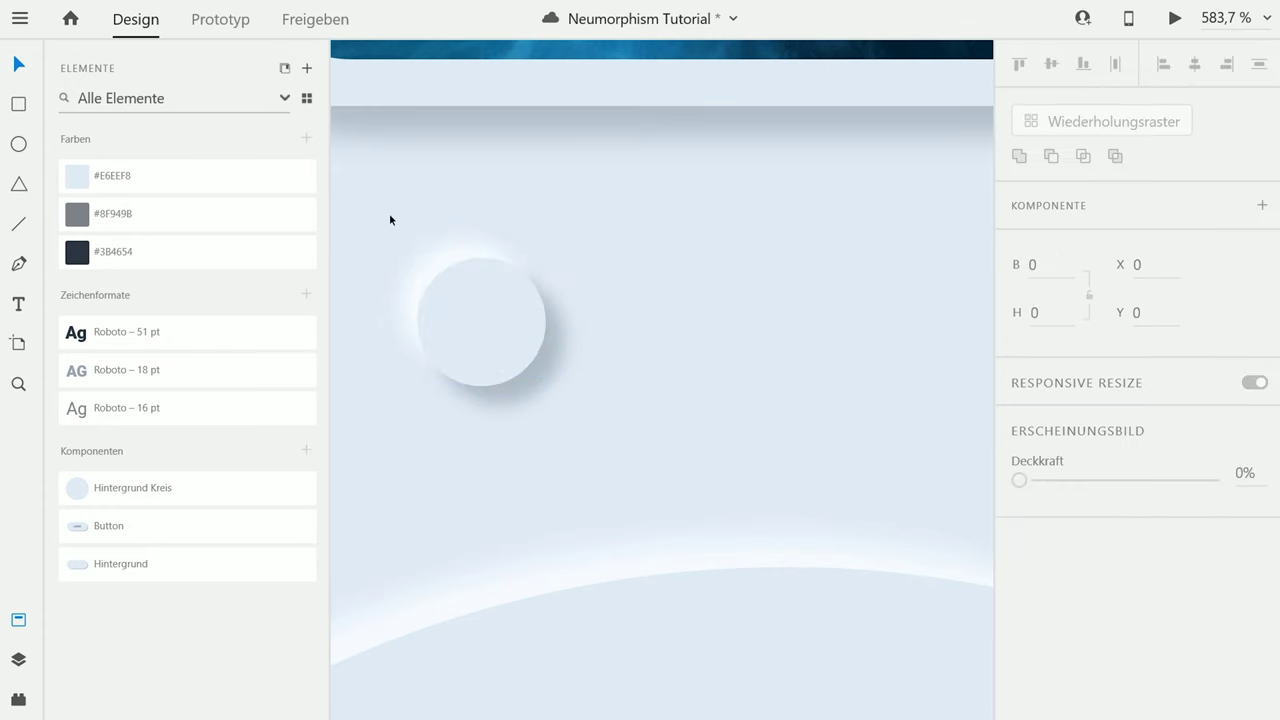
{"action": "left_click_drag", "start_coordinate": [389, 214], "coordinate": [602, 454]}
{"action": "key", "text": "ctrl+g"}
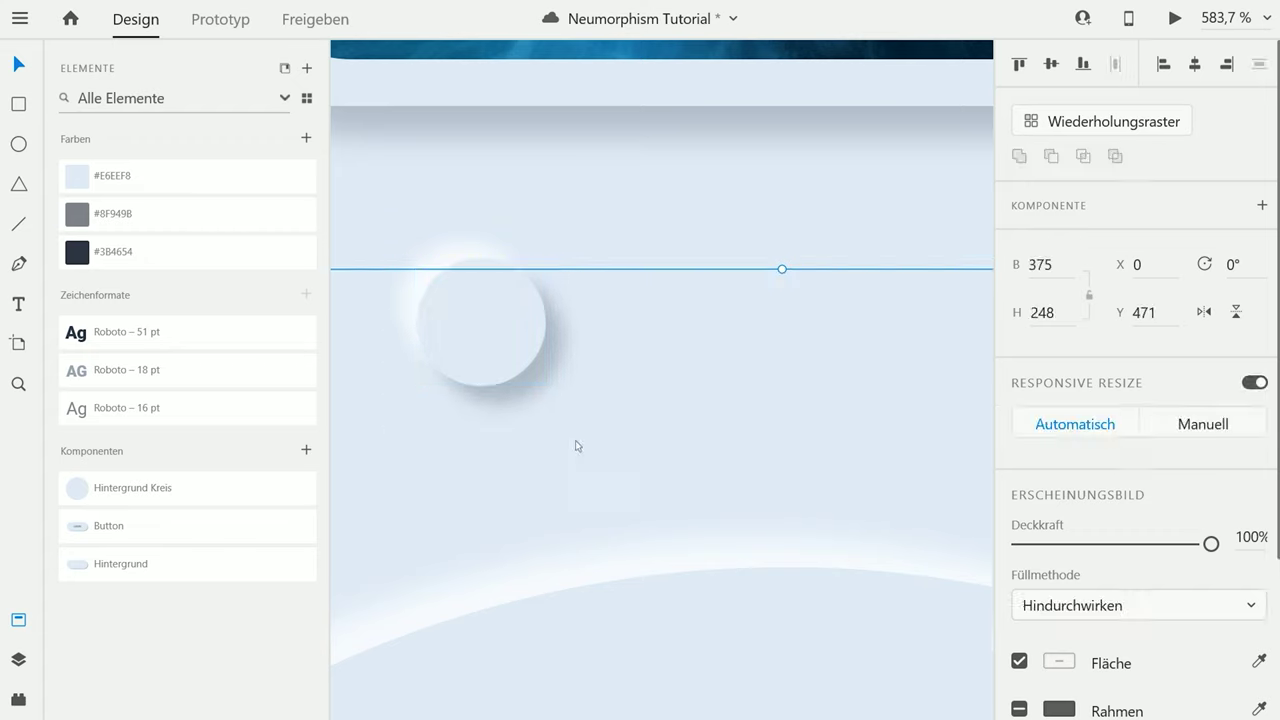
{"action": "key", "text": "ctrl+z"}
{"action": "left_click", "coordinate": [537, 463]}
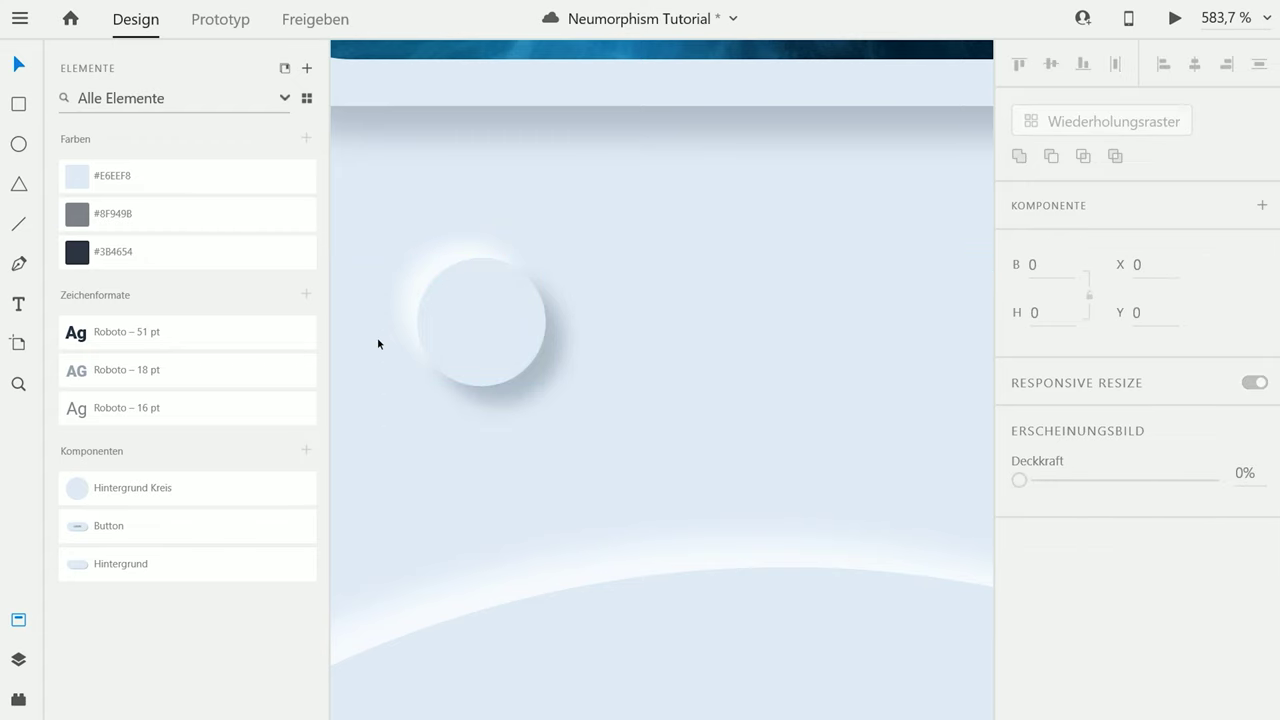
{"action": "left_click_drag", "start_coordinate": [377, 343], "coordinate": [480, 408]}
{"action": "left_click_drag", "start_coordinate": [469, 337], "coordinate": [531, 420]}
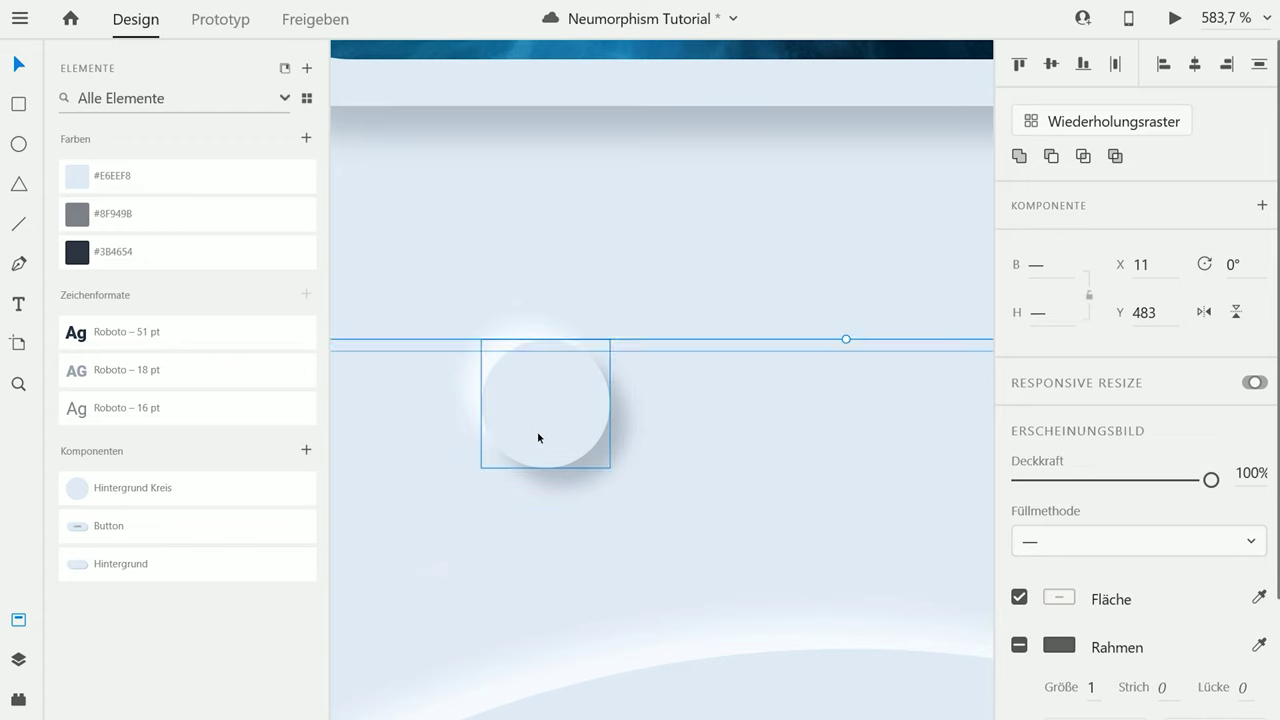
{"action": "key", "text": "ctrl+z"}
{"action": "key", "text": "Escape"}
- Move both small circles together to X 134, Y 459 and turn them into a component named Checkbutton
{"action": "left_click", "coordinate": [486, 263]}
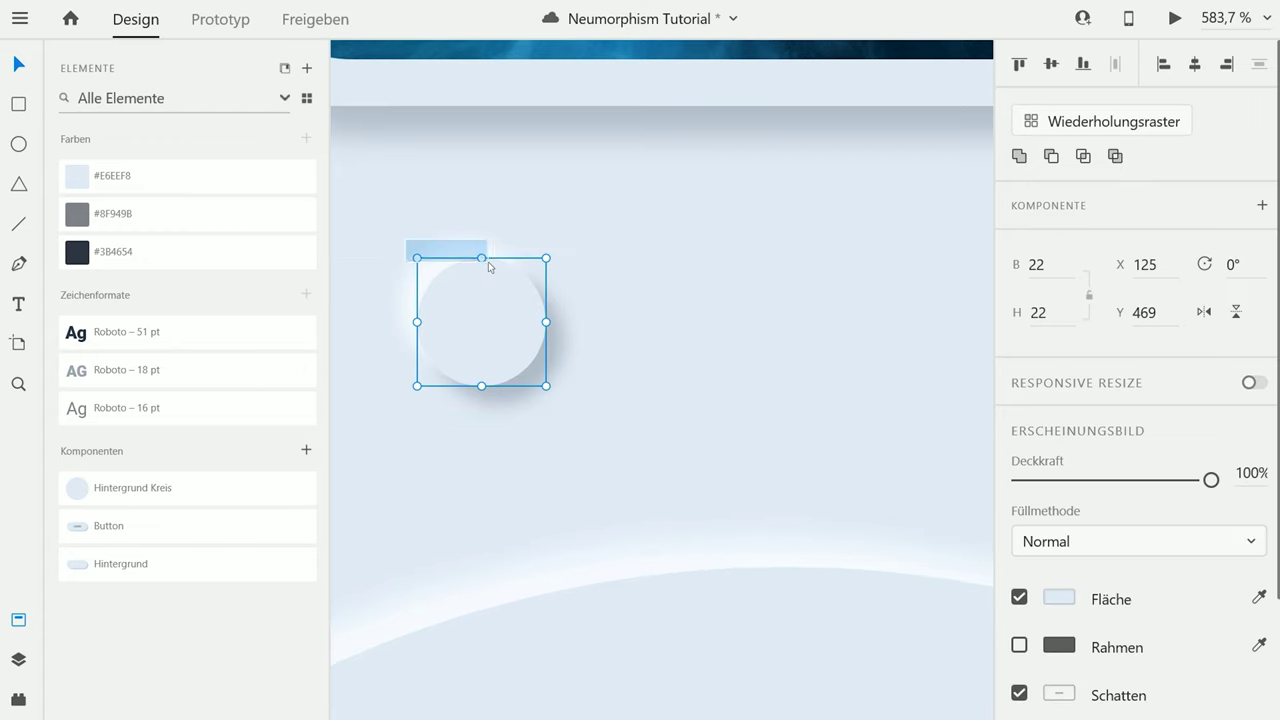
{"action": "left_click_drag", "start_coordinate": [494, 269], "coordinate": [547, 210]}
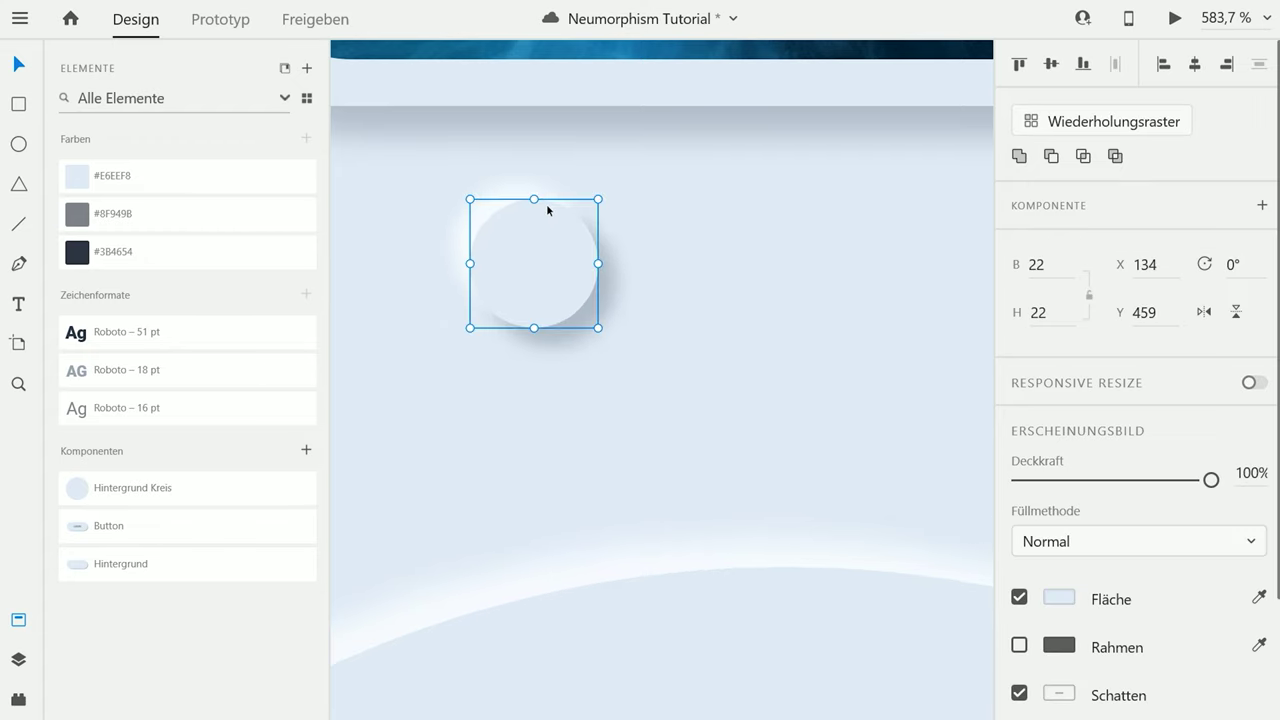
{"action": "key", "text": "ctrl+k"}
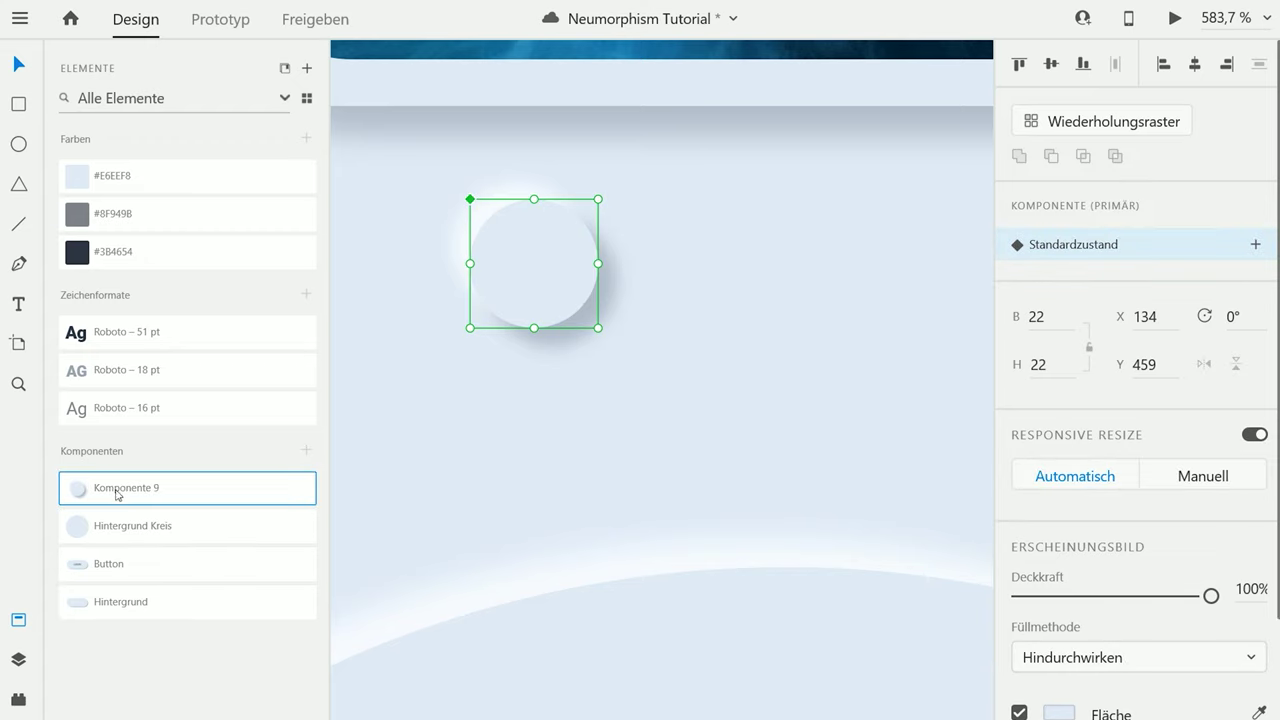
{"action": "double_click", "coordinate": [121, 491]}
{"action": "type", "text": "C"}
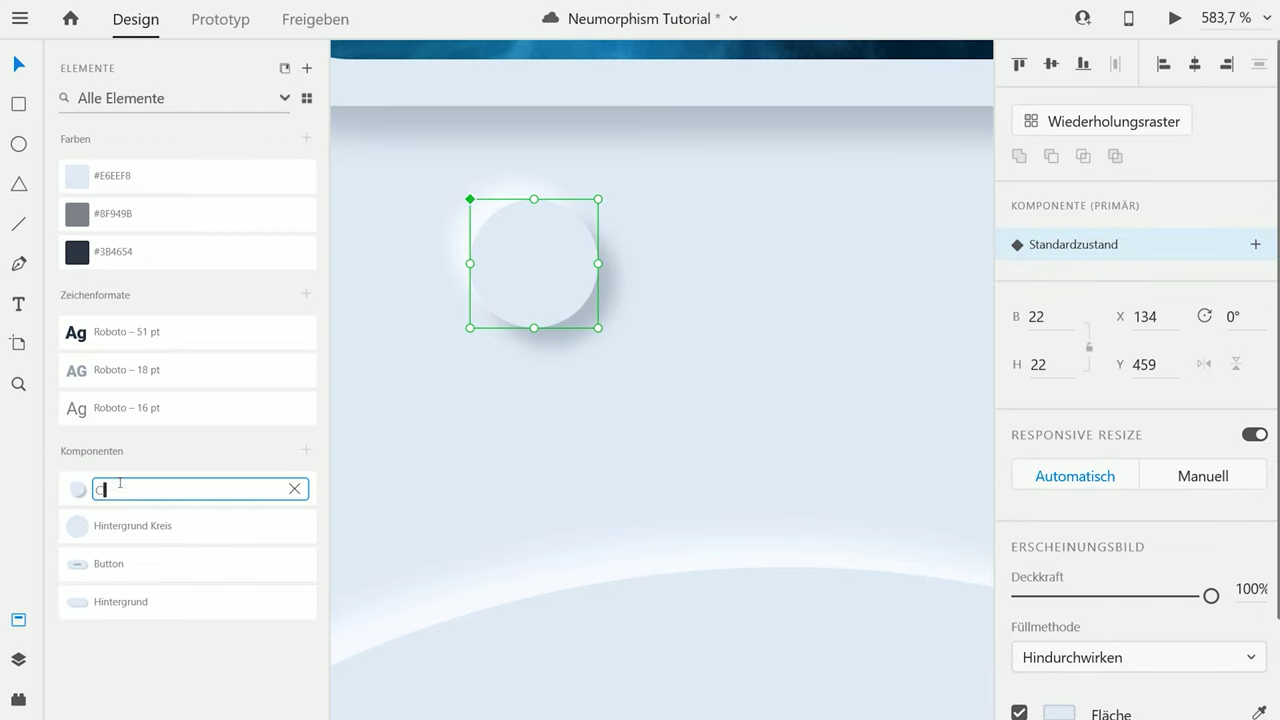
{"action": "type", "text": "heckbutton"}
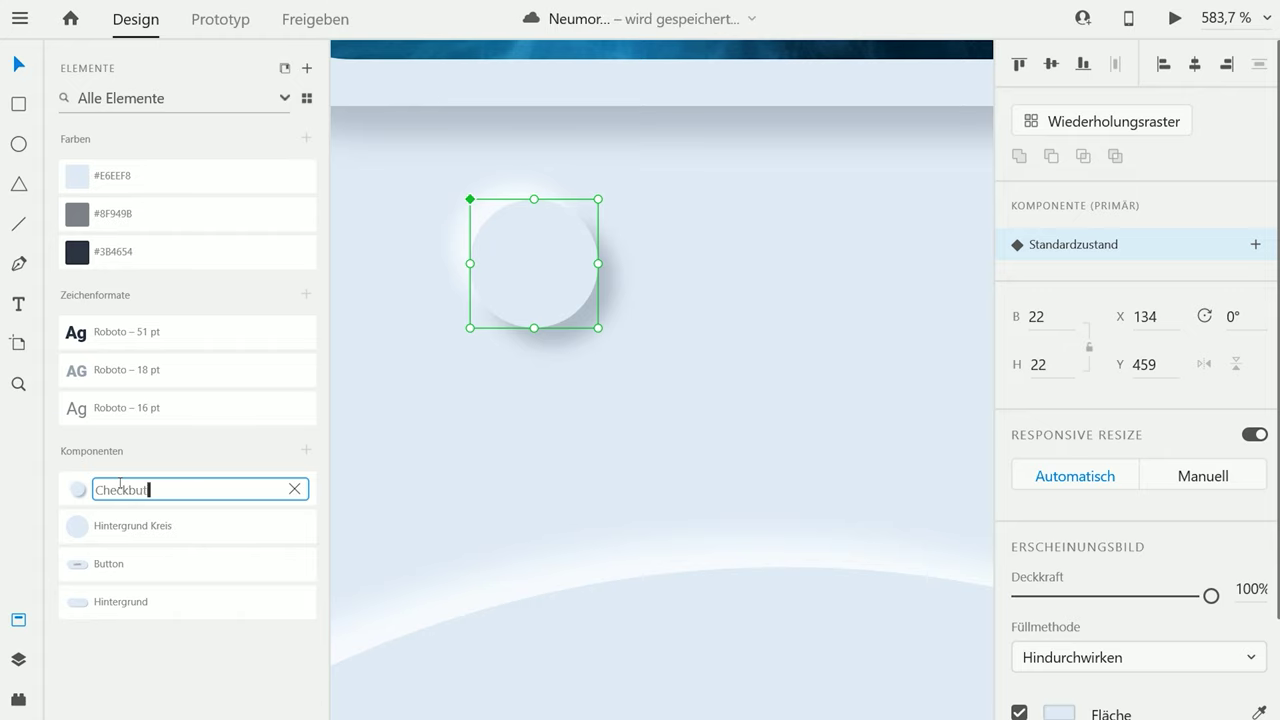
{"action": "key", "text": "Return"}
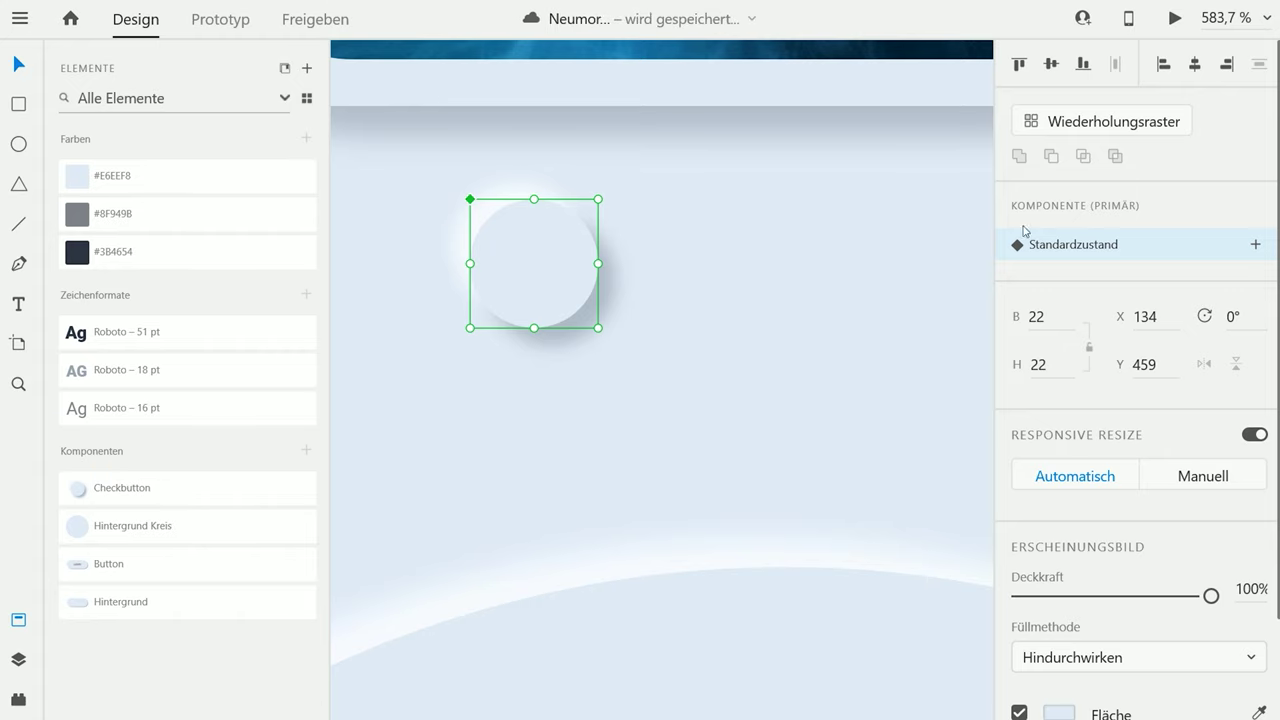
{"action": "left_click", "coordinate": [1256, 244]}
{"action": "left_click", "coordinate": [512, 241]}
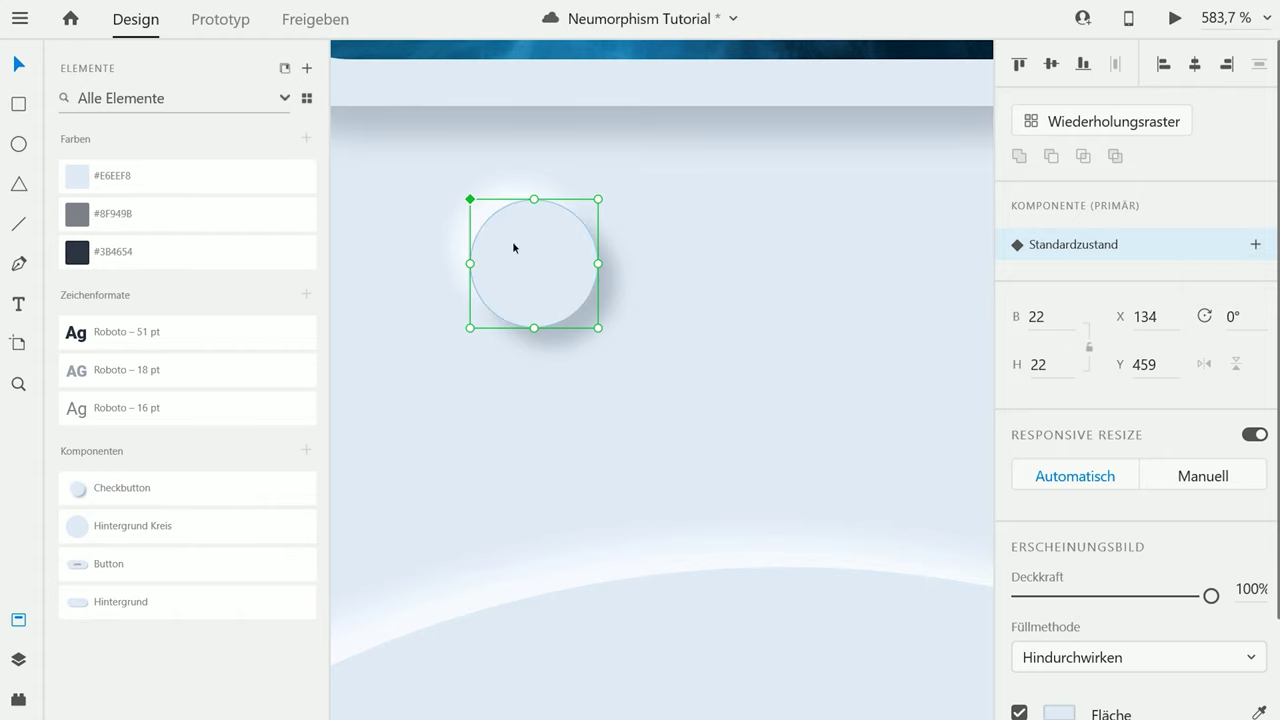
{"action": "left_click", "coordinate": [509, 240]}
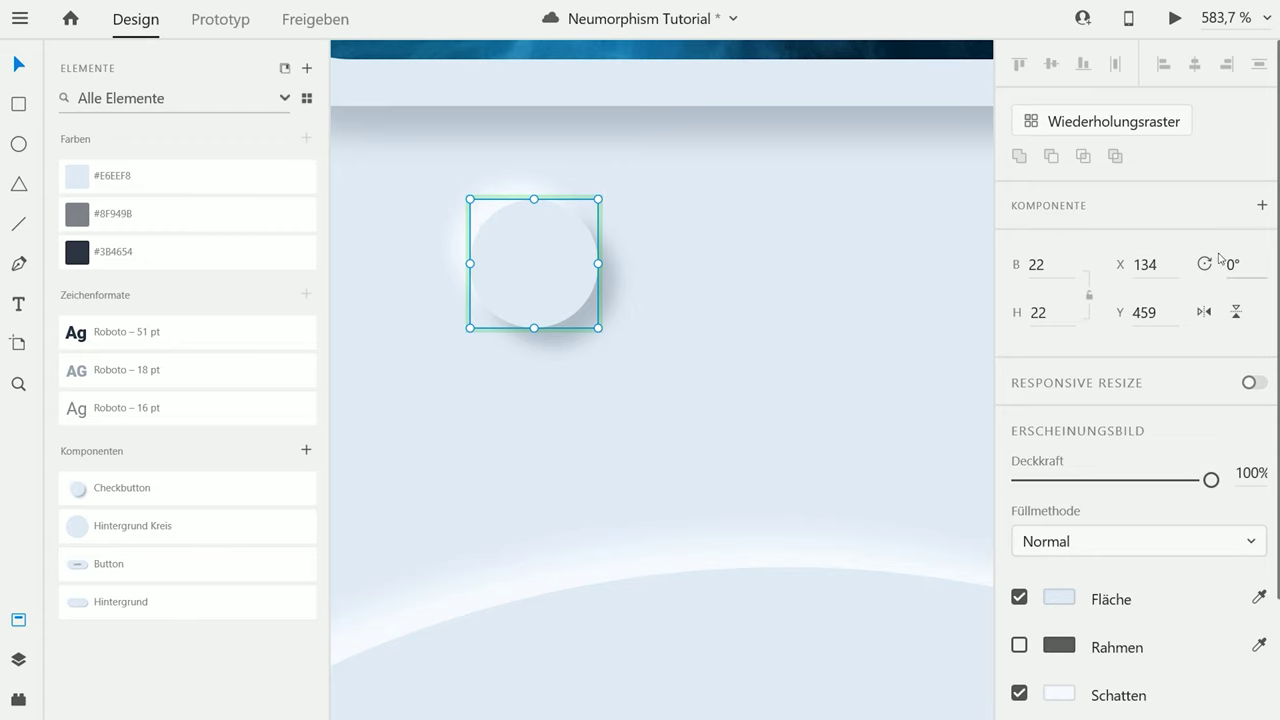
{"action": "key", "text": "Escape"}
- Add a new state named Checked to the Checkbutton component
{"action": "left_click", "coordinate": [514, 240]}
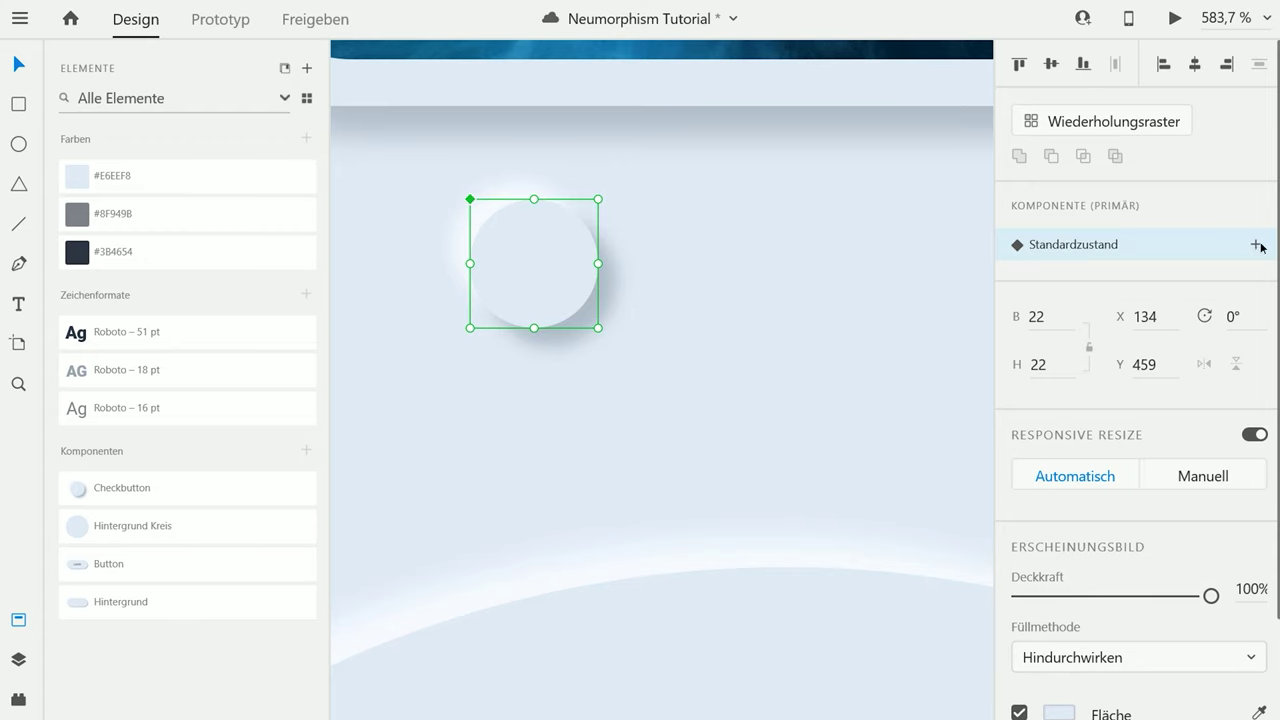
{"action": "left_click", "coordinate": [1255, 244]}
{"action": "left_click", "coordinate": [1092, 254]}
{"action": "key", "text": "BackSpace"}
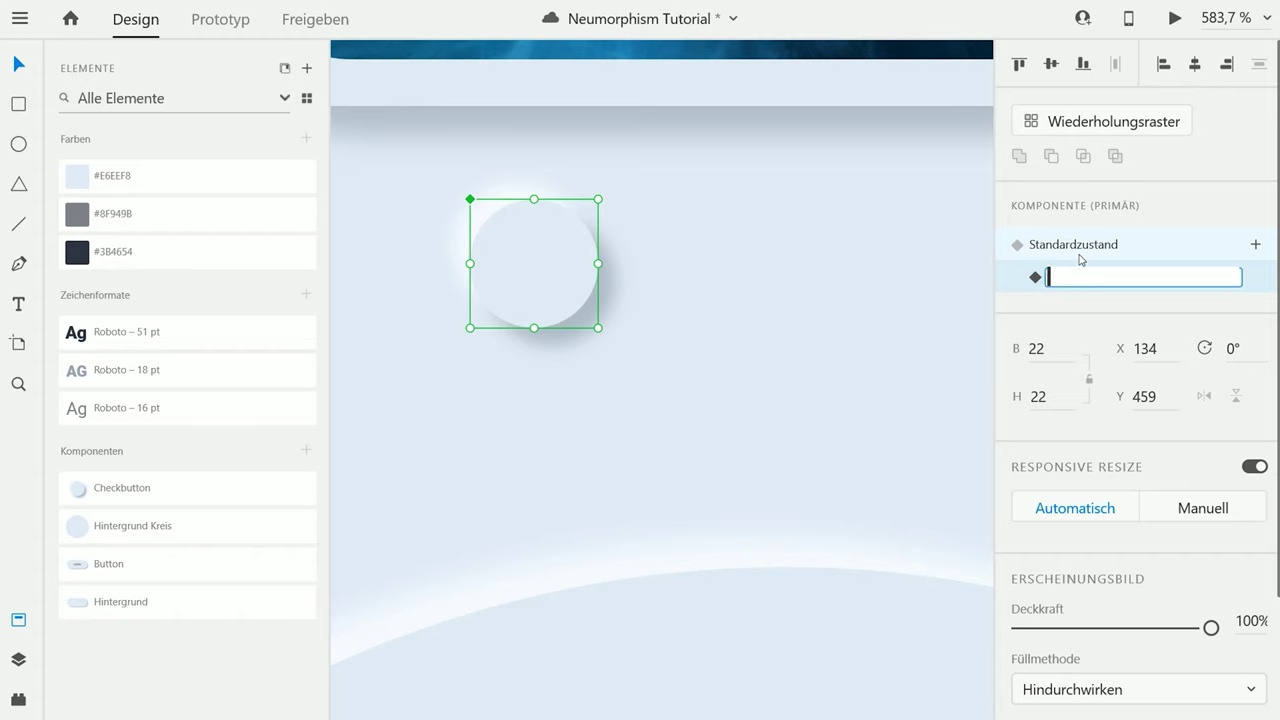
{"action": "type", "text": "Checked"}
{"action": "key", "text": "Return"}
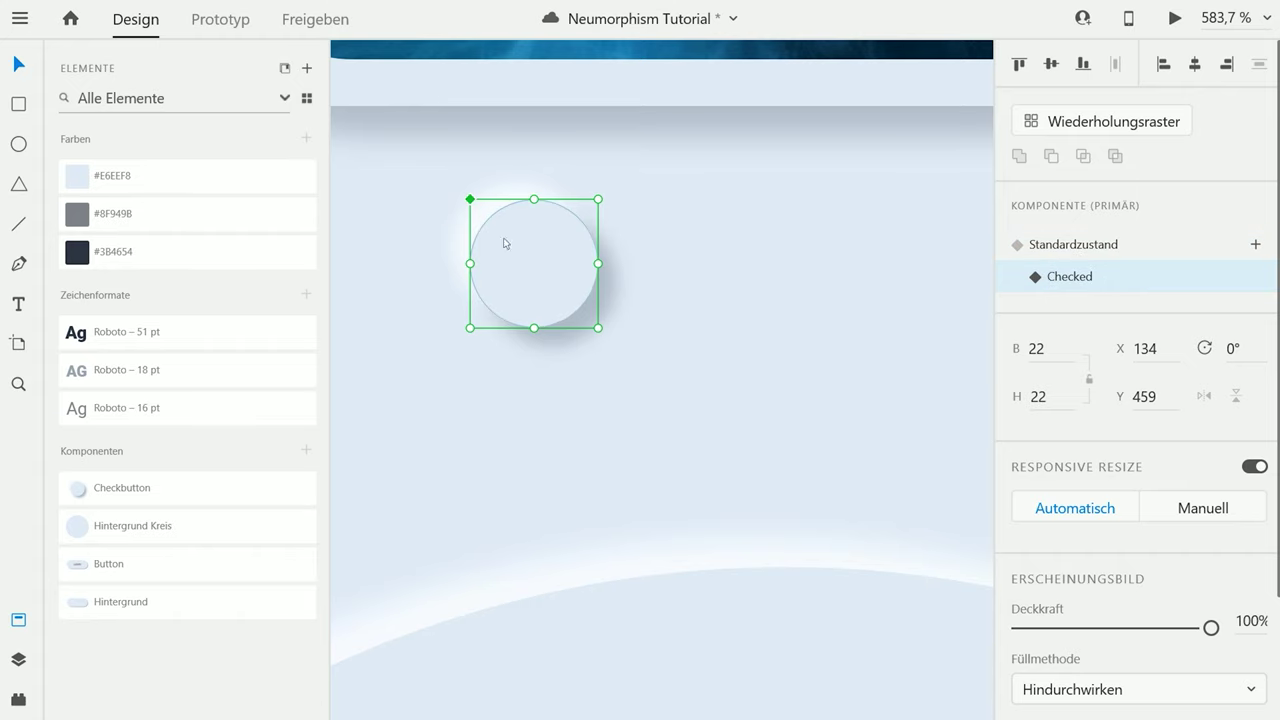
- In the Checked state, shrink the upper circle to 16 × 16 about its centre, fill it with #3B4654 and turn off its shadow
{"action": "double_click", "coordinate": [504, 241]}
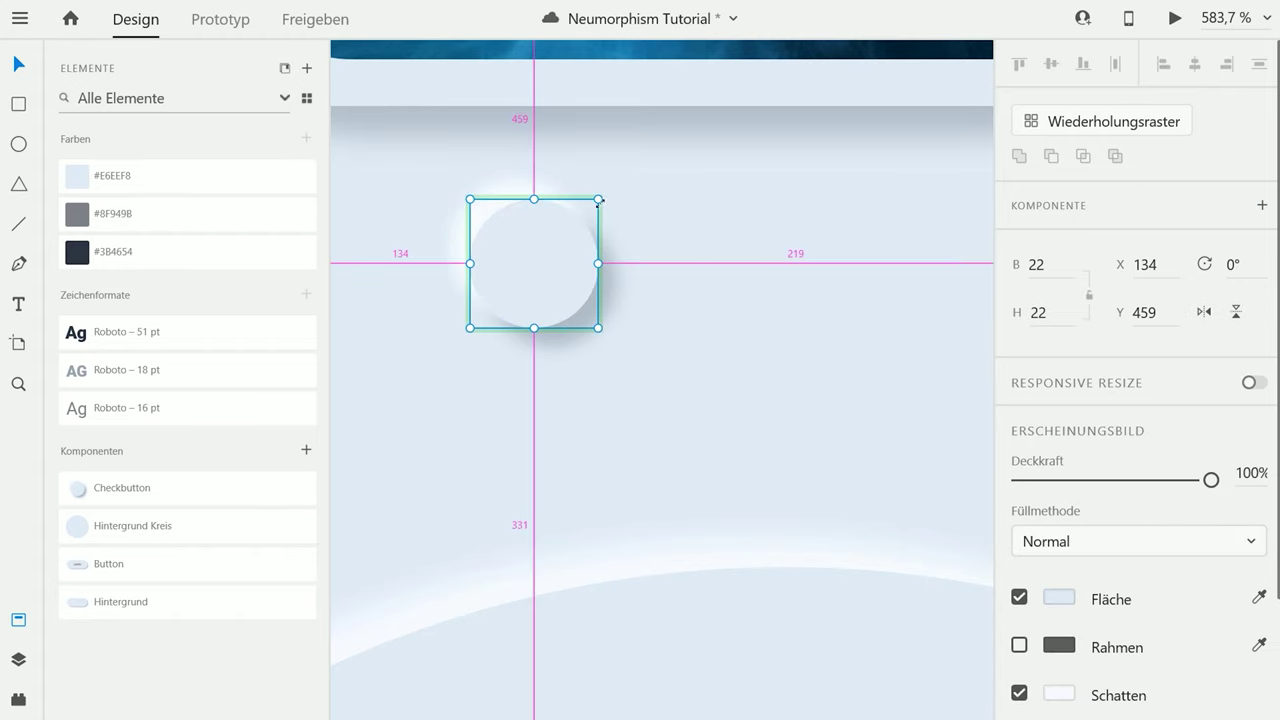
{"action": "left_click_drag", "start_coordinate": [598, 199], "coordinate": [580, 218]}
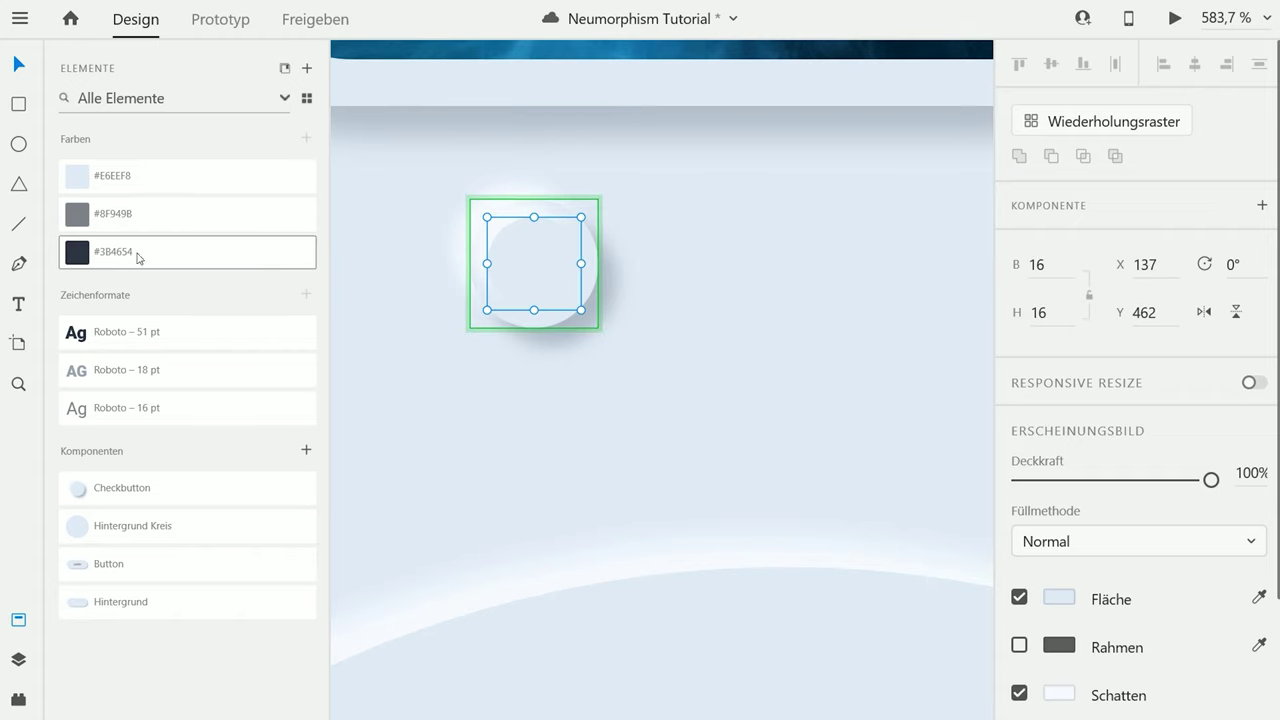
{"action": "left_click", "coordinate": [100, 254]}
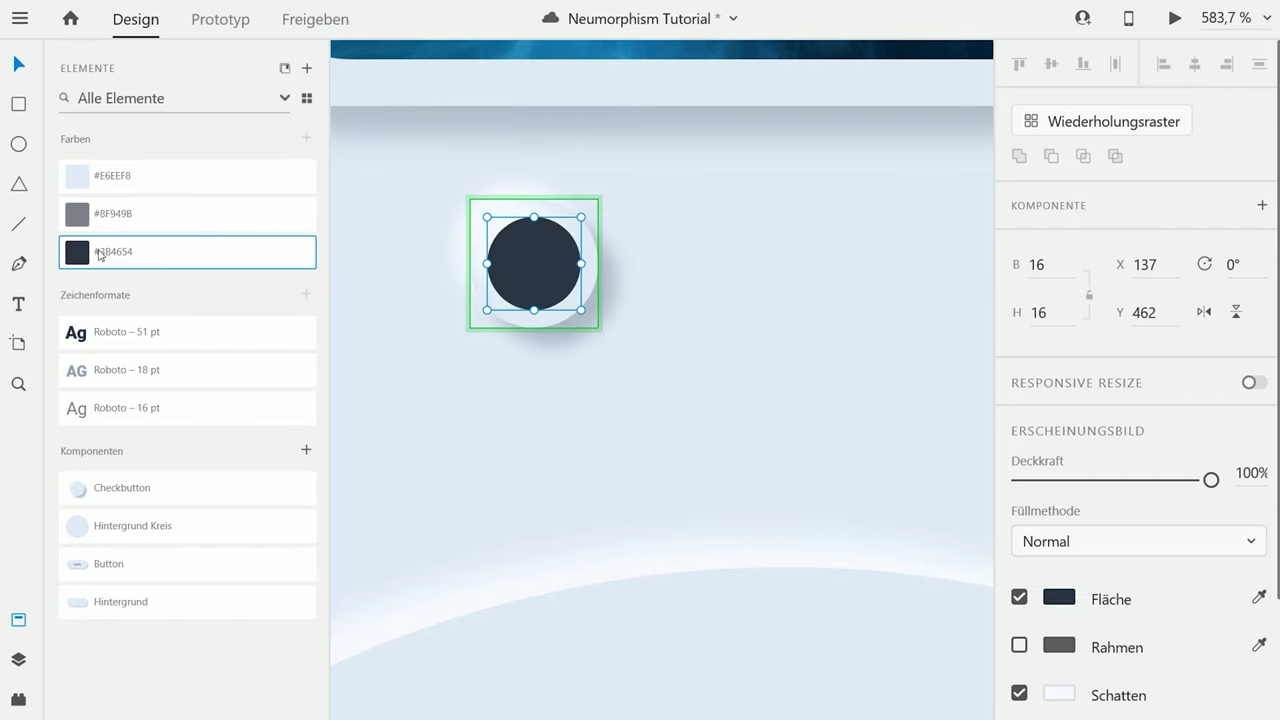
{"action": "left_click", "coordinate": [1019, 694]}
{"action": "key", "text": "Escape"}
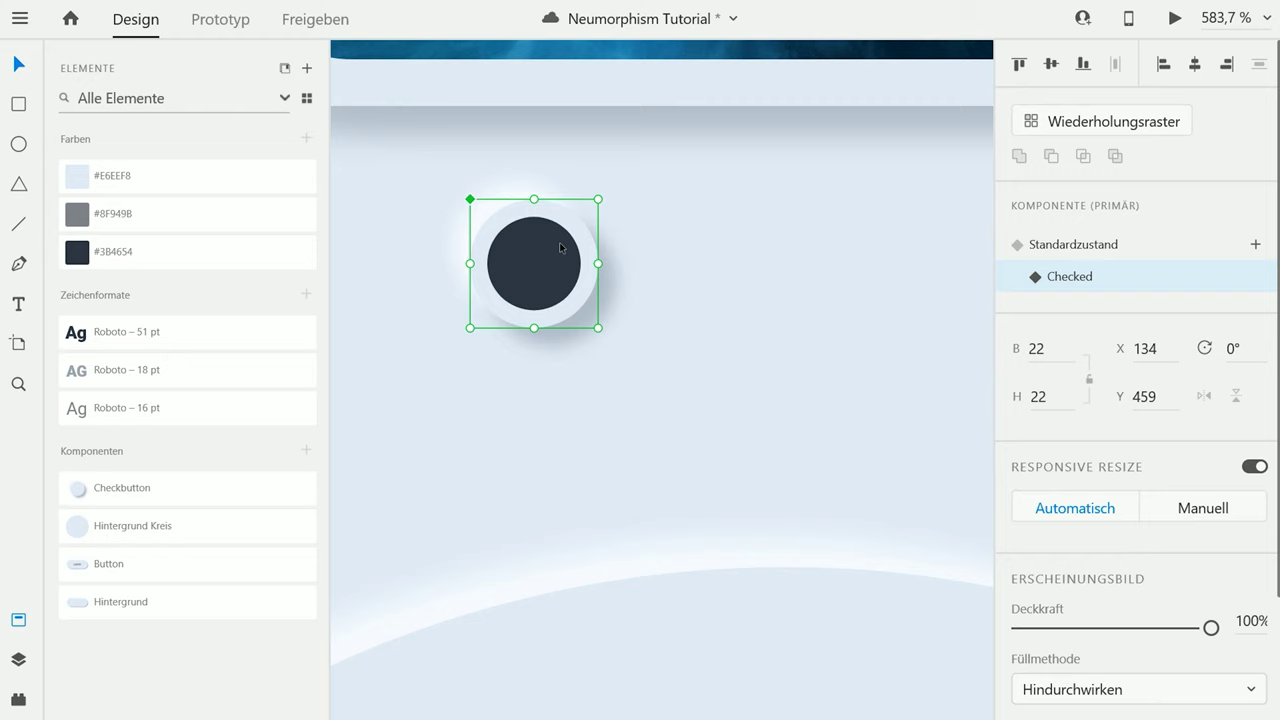
- Return the Checkbutton to its default state and move it down to Y 471, between the picture cards and the large circle
{"action": "left_click", "coordinate": [1018, 250]}
{"action": "left_click", "coordinate": [748, 183]}
{"action": "scroll", "coordinate": [748, 183], "scroll_direction": "down", "scroll_amount": 4}
{"action": "scroll", "coordinate": [746, 179], "scroll_direction": "down", "scroll_amount": 2}
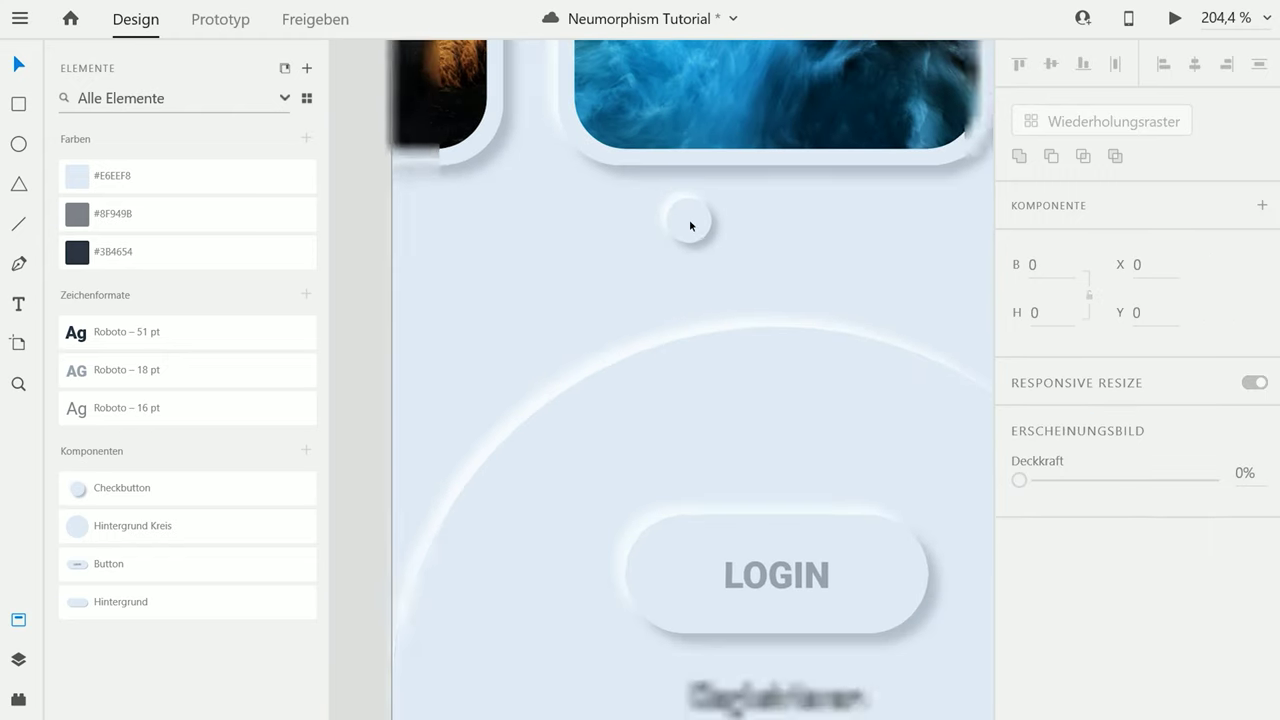
{"action": "left_click_drag", "start_coordinate": [689, 219], "coordinate": [692, 248]}
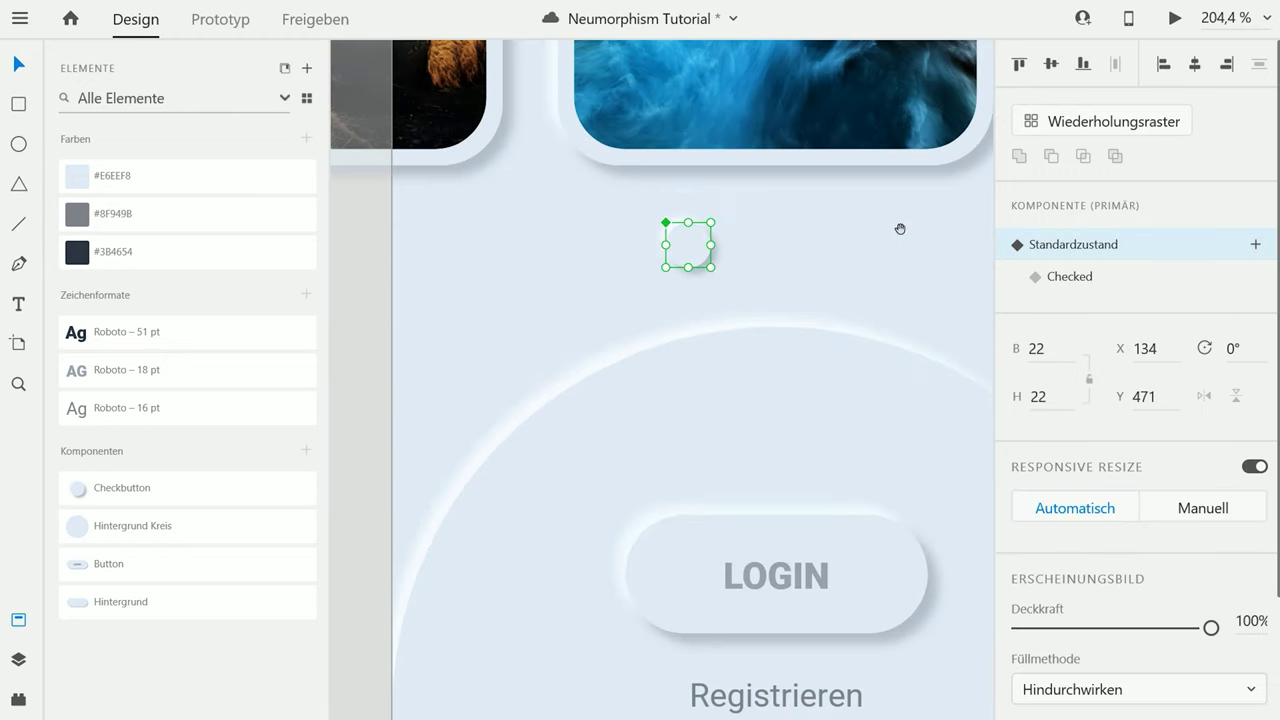
- Duplicate the Checkbutton along the same row to make three, and distribute them evenly horizontally
{"action": "left_click_drag", "start_coordinate": [900, 226], "coordinate": [719, 261]}
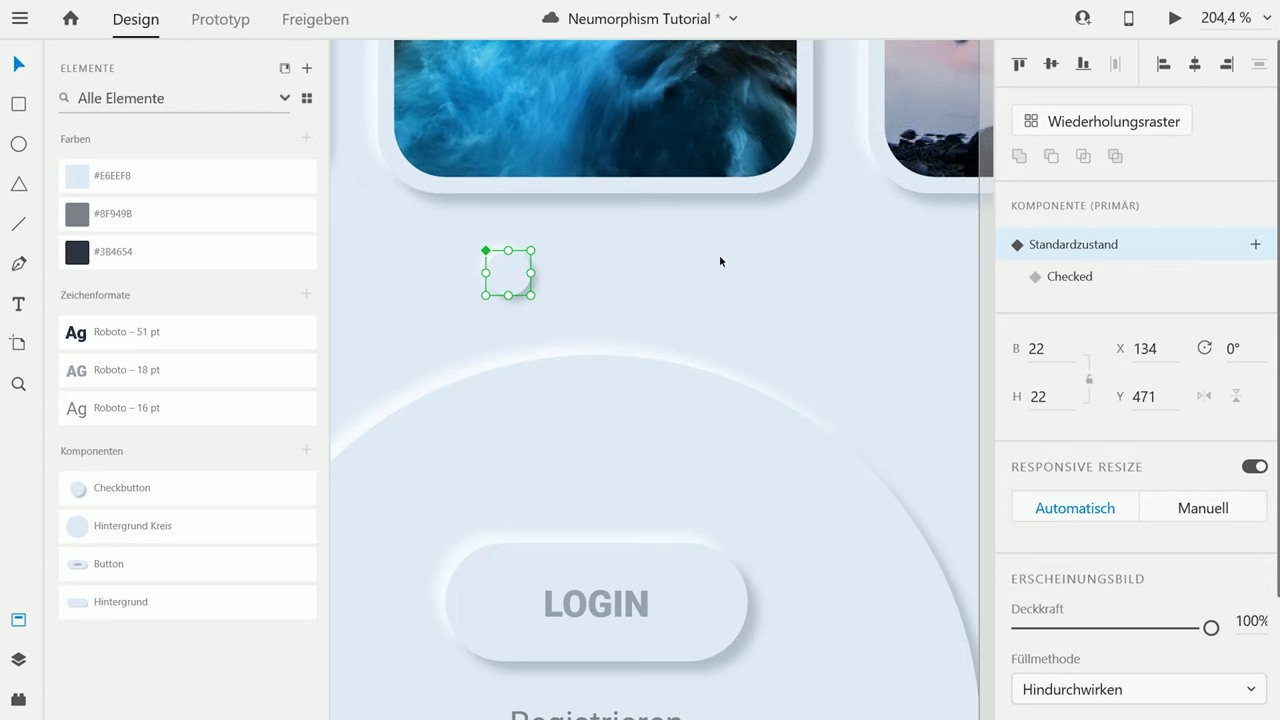
{"action": "left_click_drag", "start_coordinate": [493, 271], "coordinate": [711, 272], "text": "alt"}
{"action": "left_click", "coordinate": [608, 278], "text": "shift"}
{"action": "left_click", "coordinate": [490, 276], "text": "shift"}
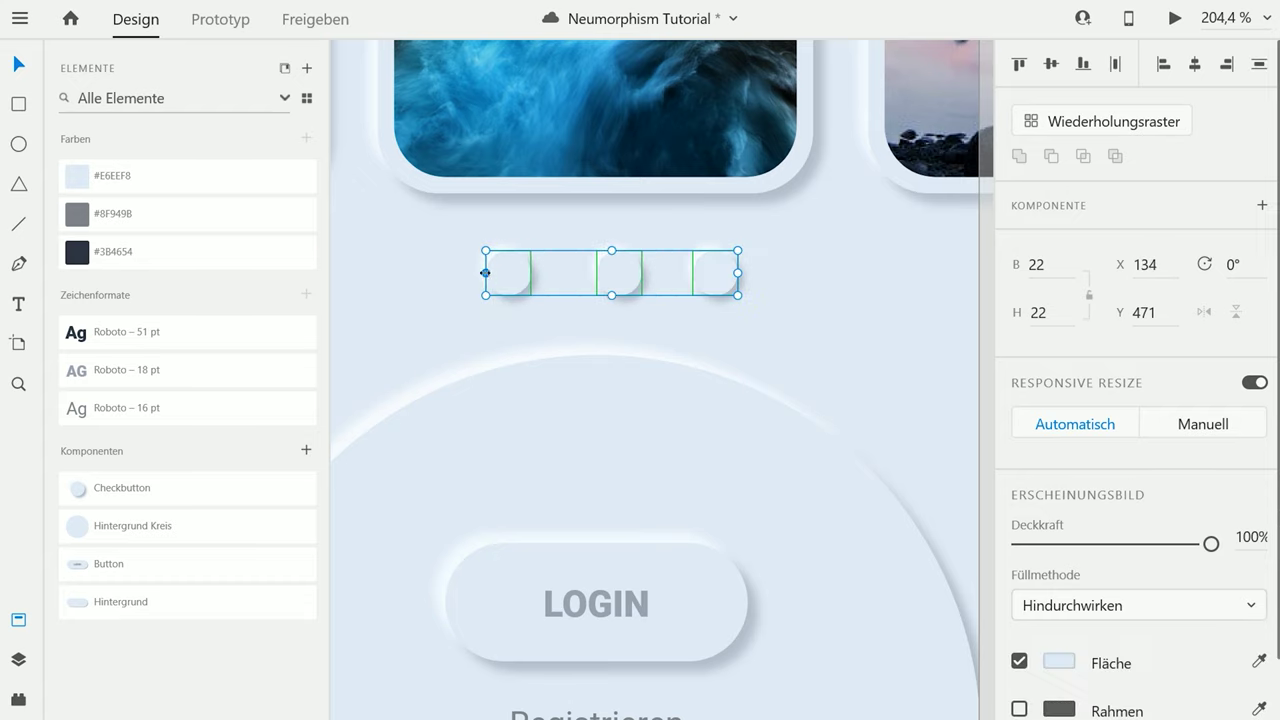
{"action": "left_click", "coordinate": [1115, 64]}
- Switch the middle Checkbutton to the Checked state and centre all three Checkbuttons horizontally on the artboard
{"action": "left_click", "coordinate": [629, 276]}
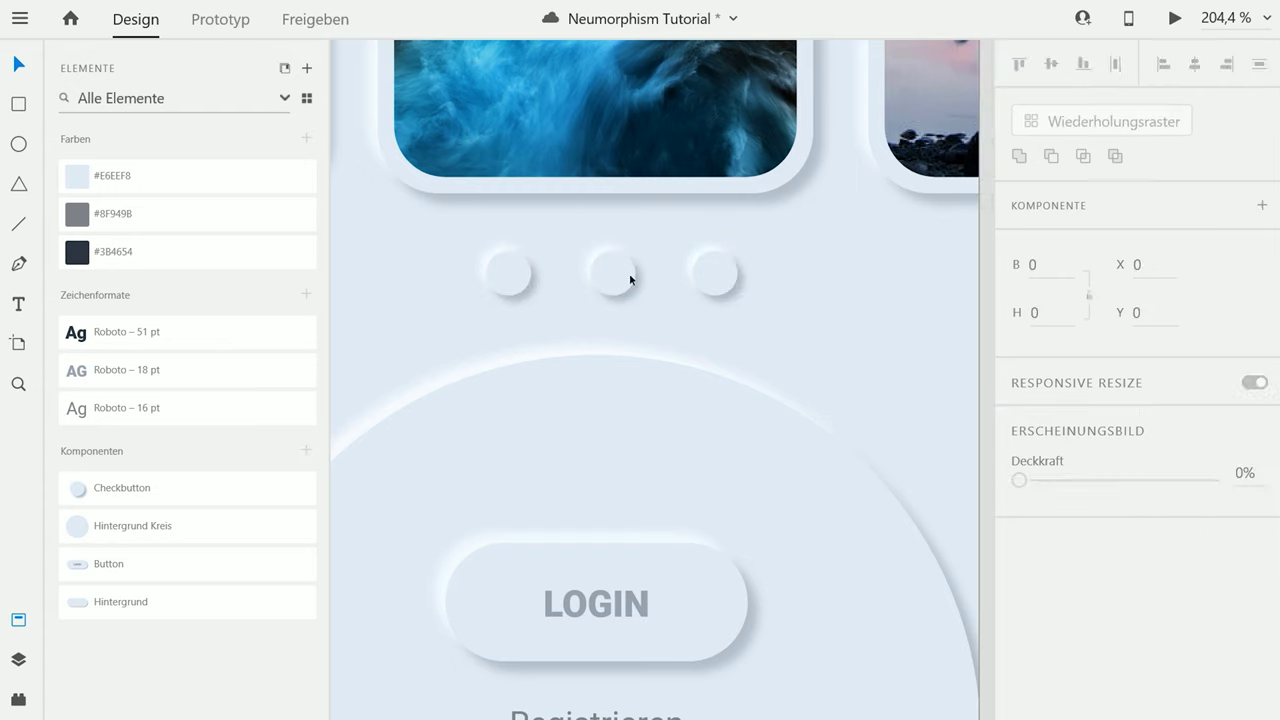
{"action": "left_click", "coordinate": [1036, 280]}
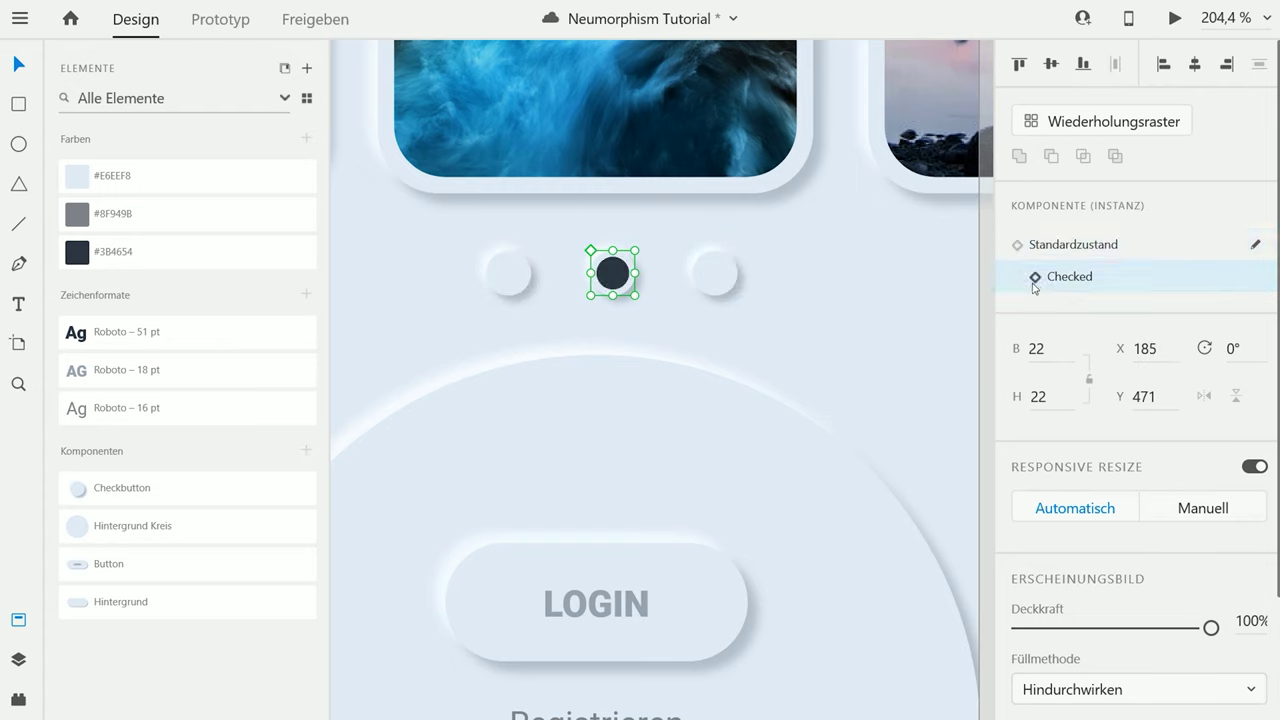
{"action": "left_click", "coordinate": [698, 277], "text": "shift"}
{"action": "left_click", "coordinate": [506, 272], "text": "shift"}
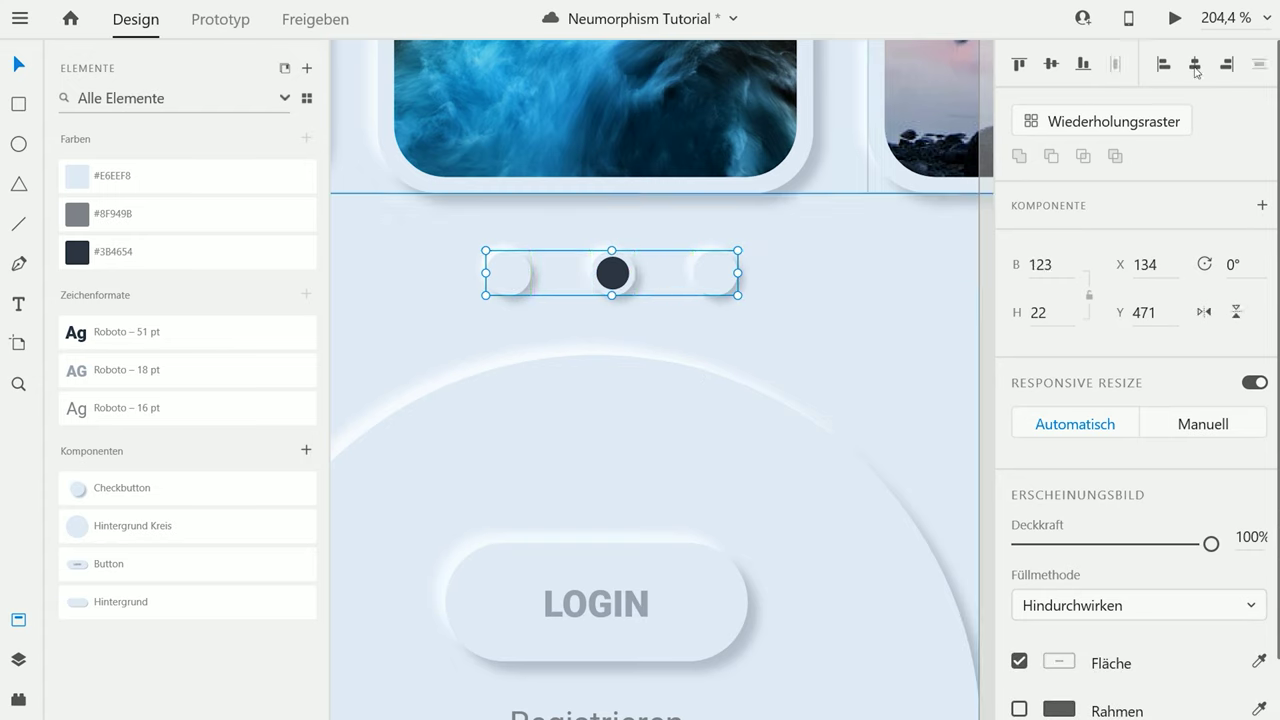
{"action": "left_click", "coordinate": [771, 283]}
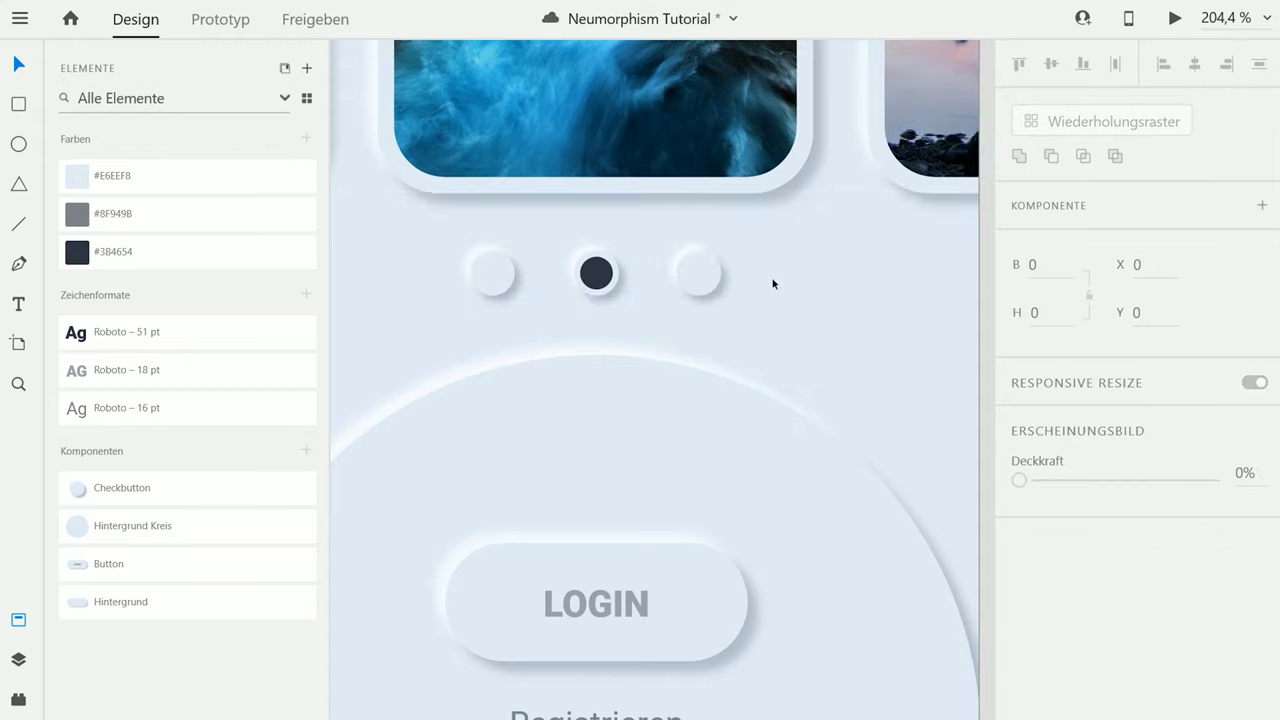
- Save the Neumorphism Tutorial document with the whole artboard in view
{"action": "scroll", "coordinate": [760, 278], "scroll_direction": "down", "scroll_amount": 5}
{"action": "scroll", "coordinate": [759, 272], "scroll_direction": "up", "scroll_amount": 3}
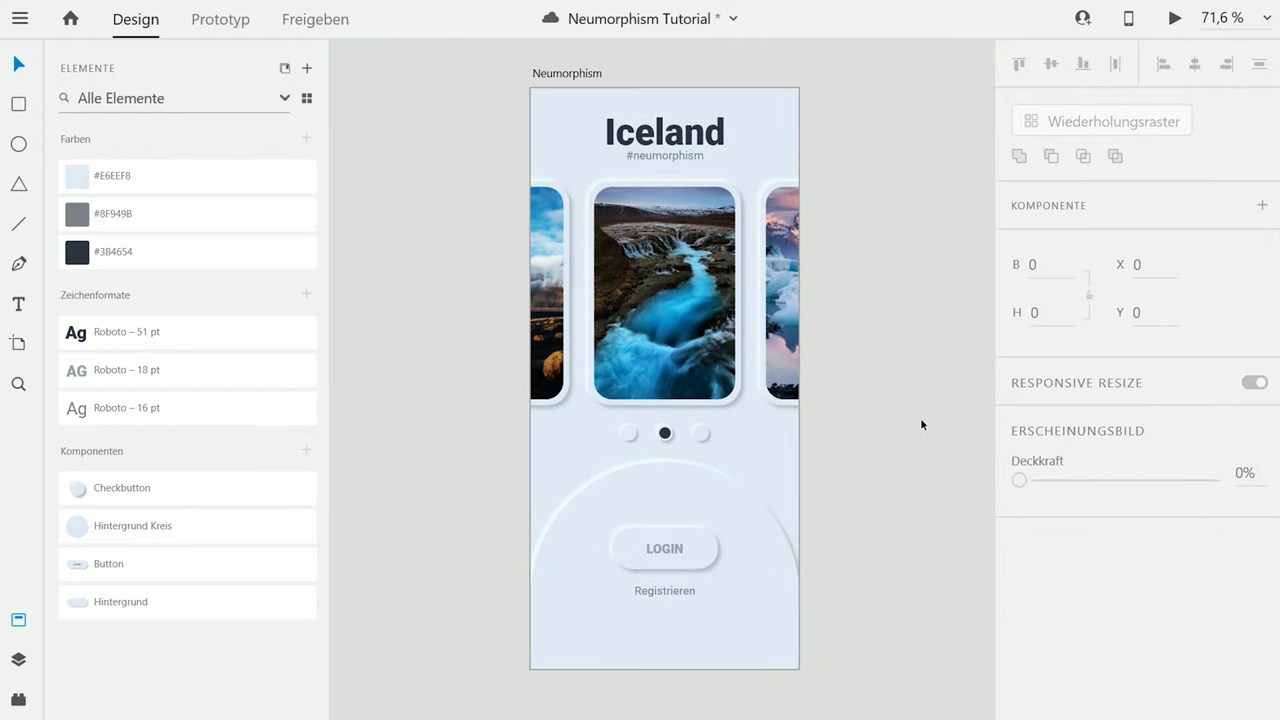
{"action": "key", "text": "ctrl+s"}
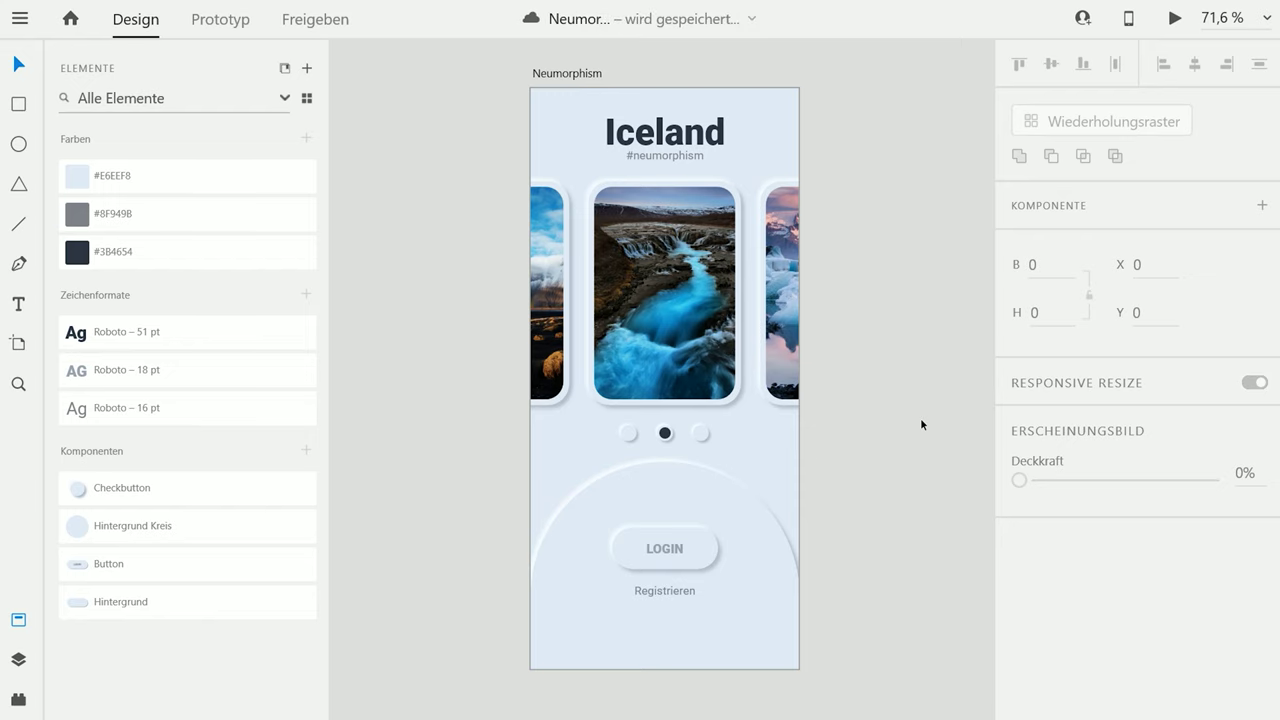
- Examine the login screen from the title and picture cards down to the Checkbuttons, LOGIN button and Registrieren text
{"action": "scroll", "coordinate": [638, 547], "scroll_direction": "up", "scroll_amount": 5}
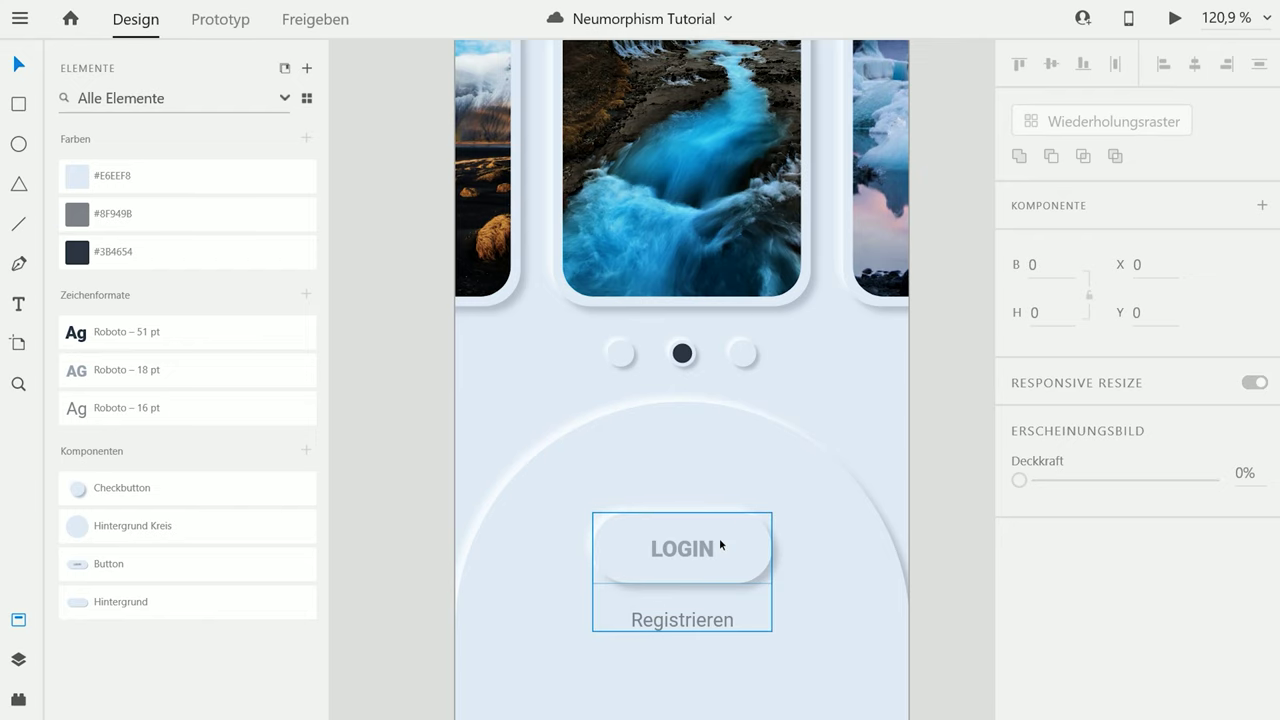
{"action": "left_click_drag", "start_coordinate": [540, 366], "coordinate": [520, 494]}
{"action": "left_click_drag", "start_coordinate": [522, 119], "coordinate": [518, 164]}
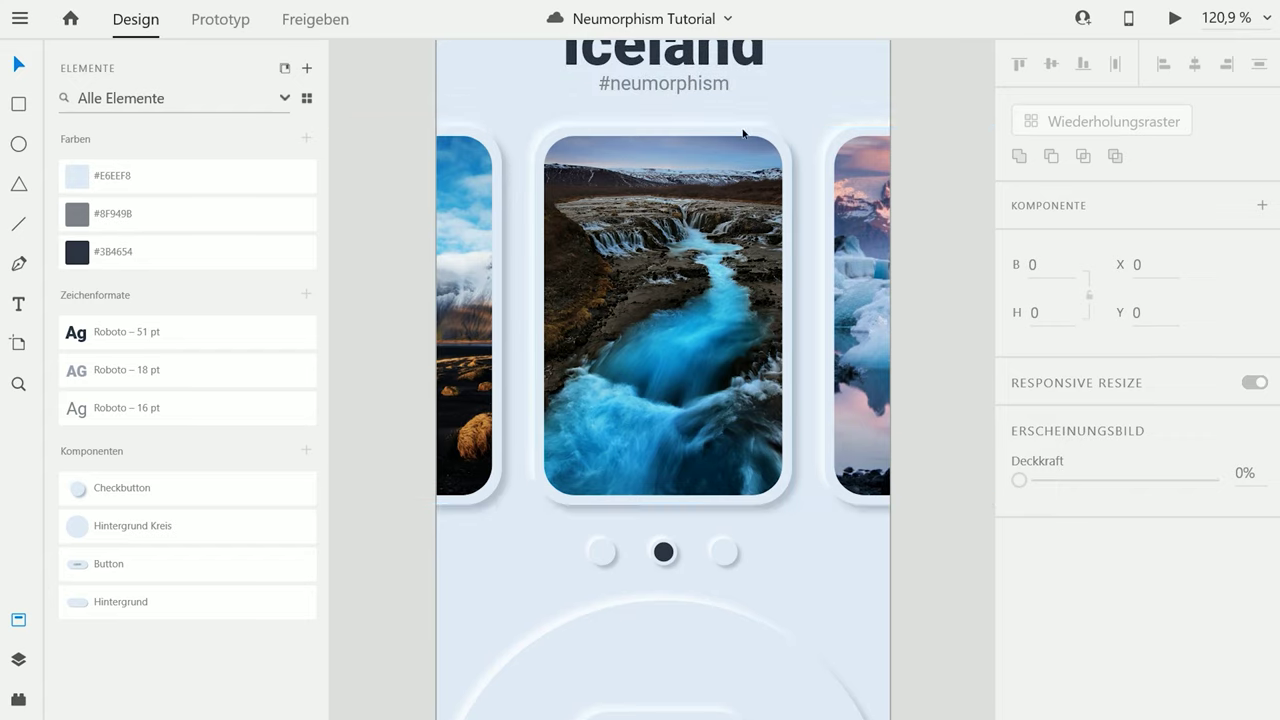
{"action": "scroll", "coordinate": [515, 509], "scroll_direction": "down", "scroll_amount": 2}
{"action": "scroll", "coordinate": [579, 512], "scroll_direction": "down", "scroll_amount": 1}
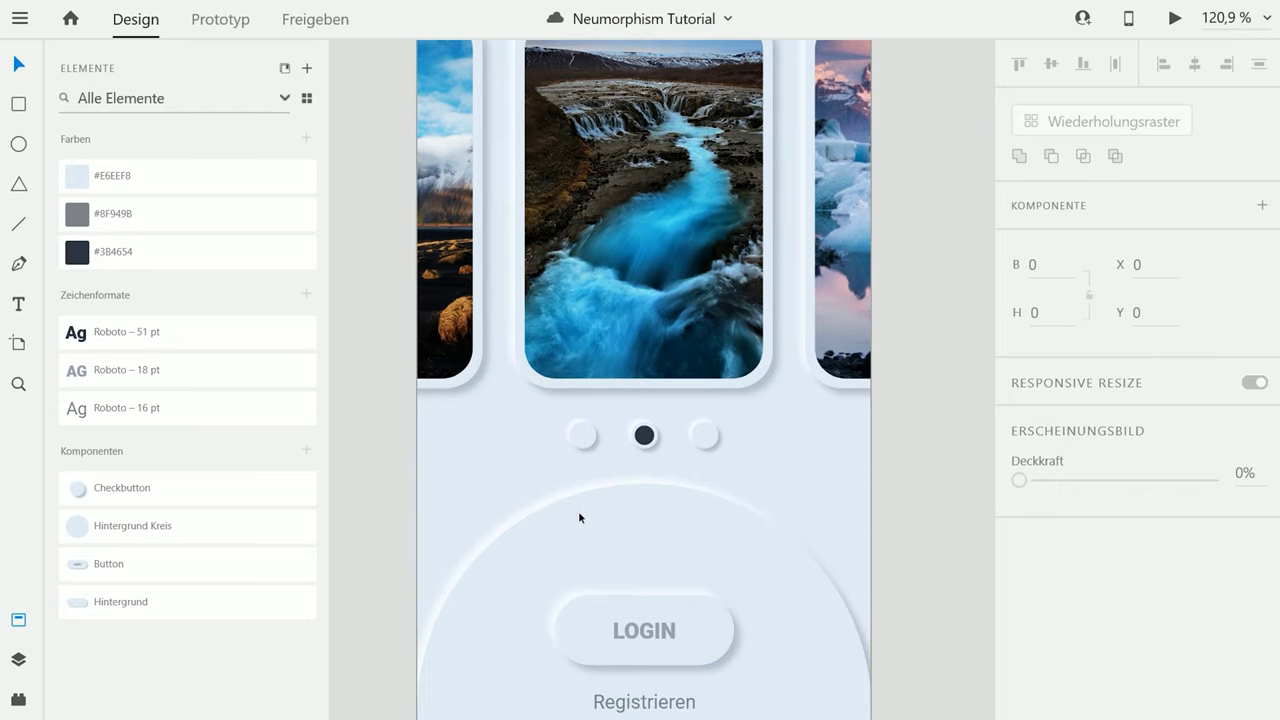
{"action": "scroll", "coordinate": [581, 508], "scroll_direction": "down", "scroll_amount": 2}
{"action": "left_click_drag", "start_coordinate": [670, 558], "coordinate": [670, 566]}
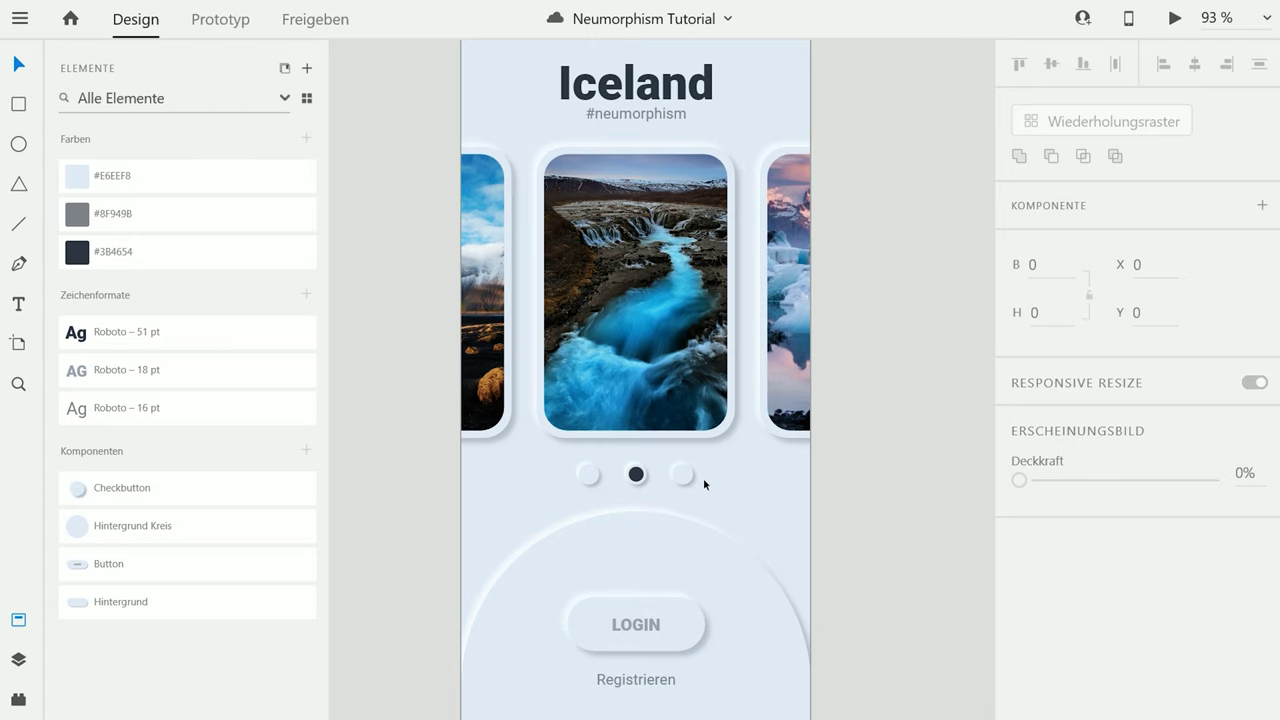
{"action": "scroll", "coordinate": [703, 478], "scroll_direction": "down", "scroll_amount": 1}
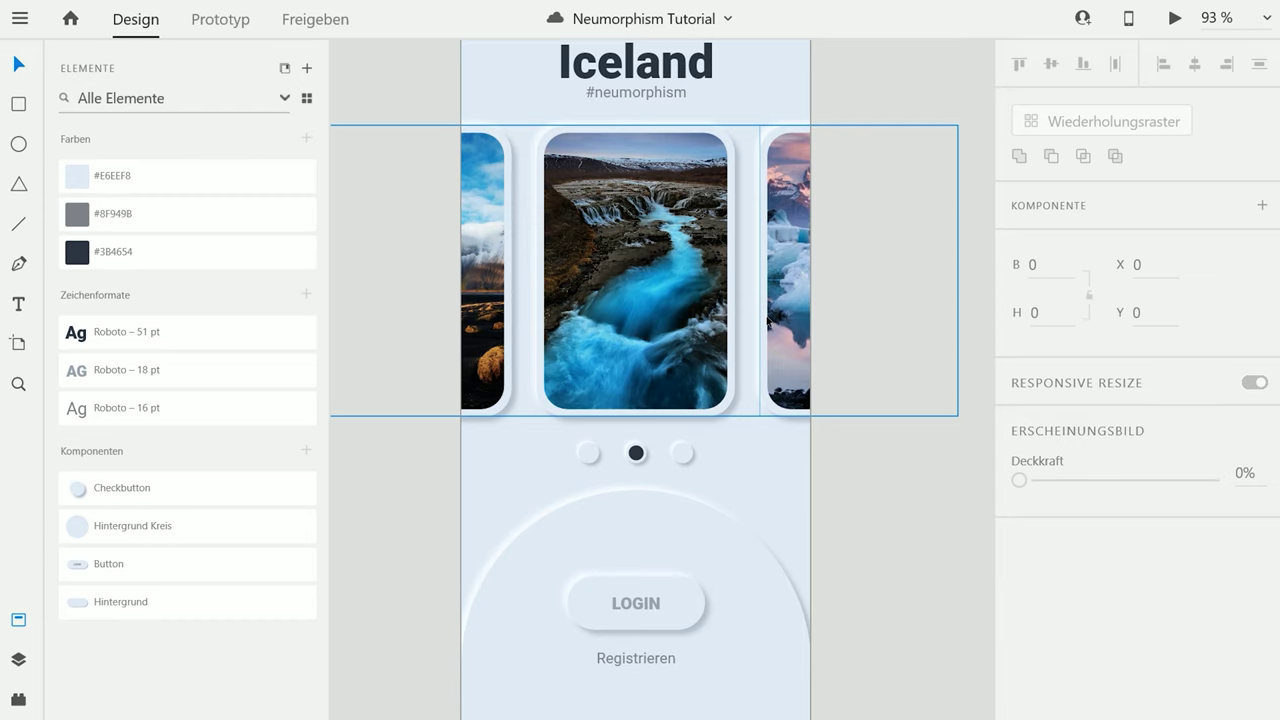
{"action": "scroll", "coordinate": [759, 436], "scroll_direction": "down", "scroll_amount": 3}
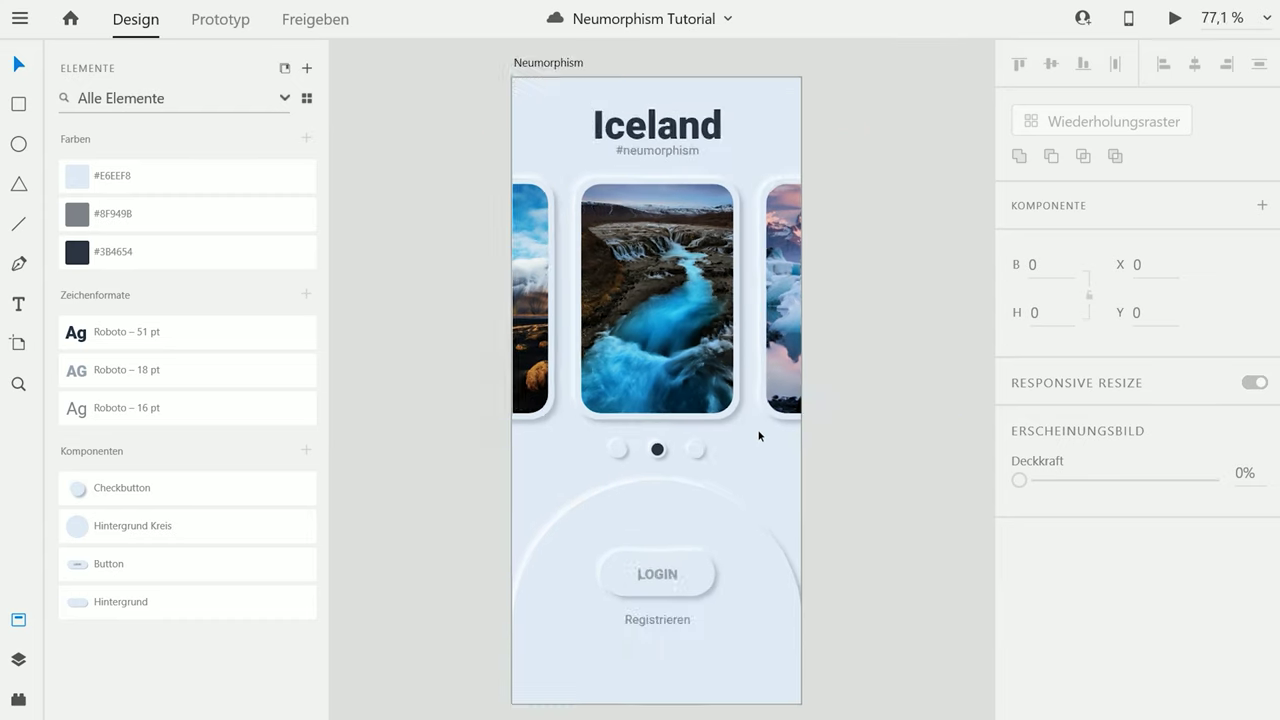